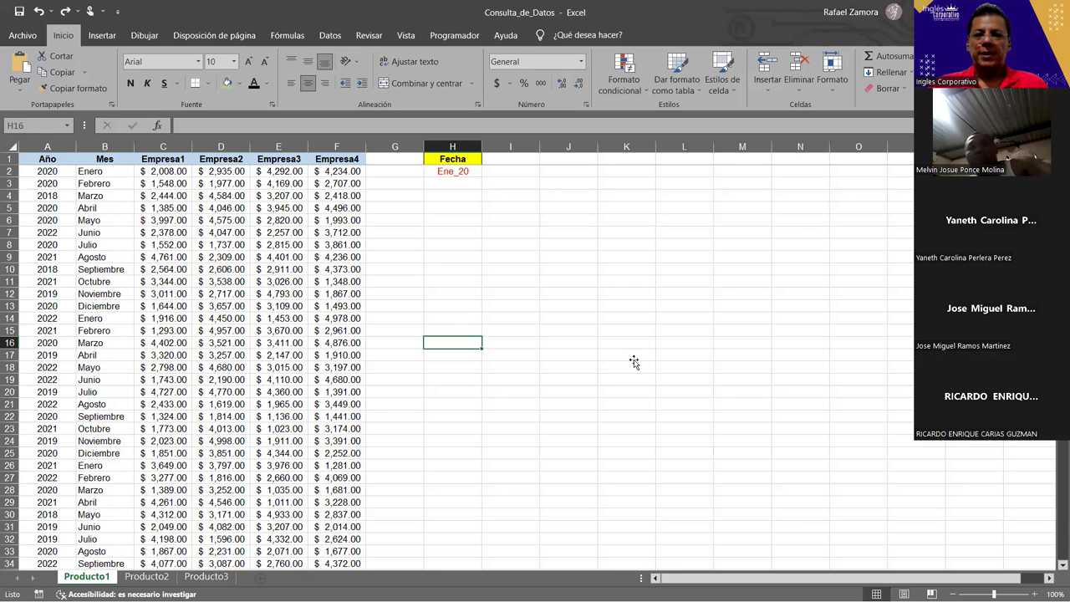
# Select a few empty cells beside the Producto1 table, including one in column J
pyautogui.moveTo(628, 240); pyautogui.dragTo(823, 271)
pyautogui.click(624, 269)
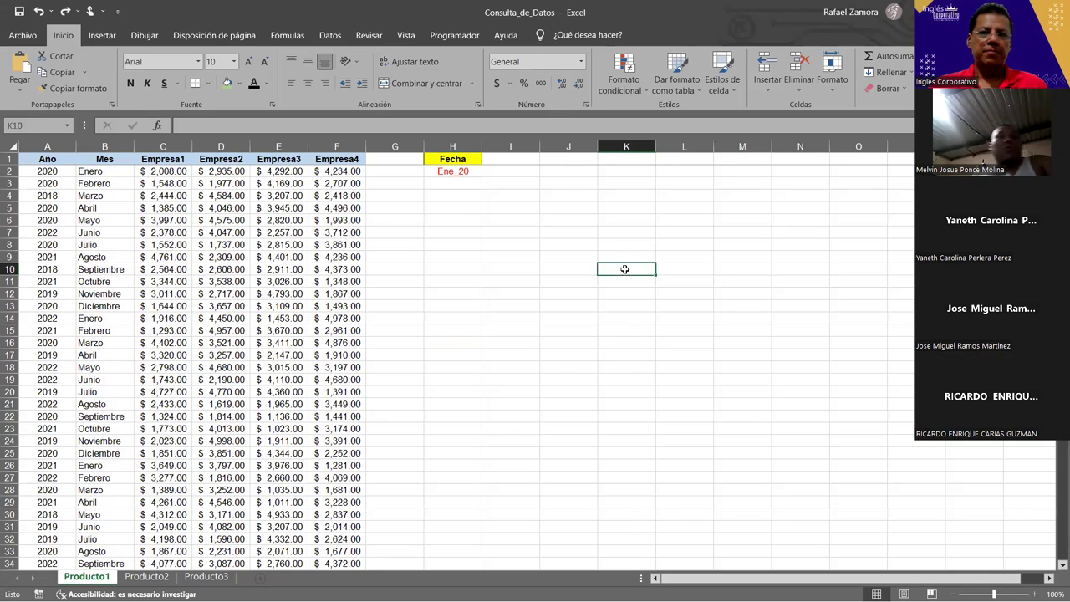
pyautogui.click(588, 390)
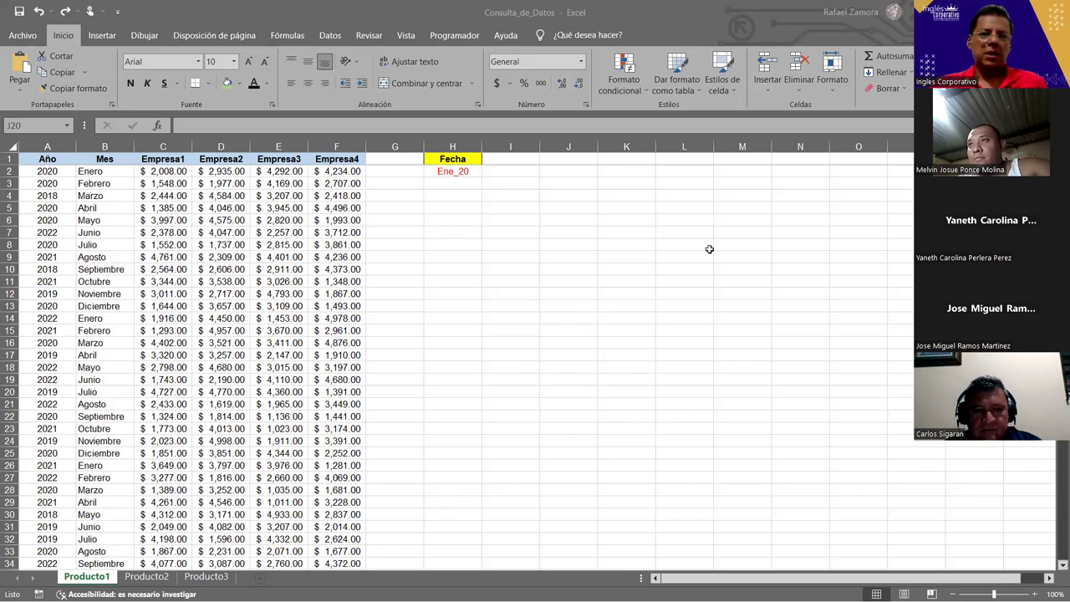
# Switch to PowerPoint's full-screen title slide, CONTAR REPETICIONES DENTRO DE UNA LISTA
pyautogui.hotkey('alt', 'Tab')
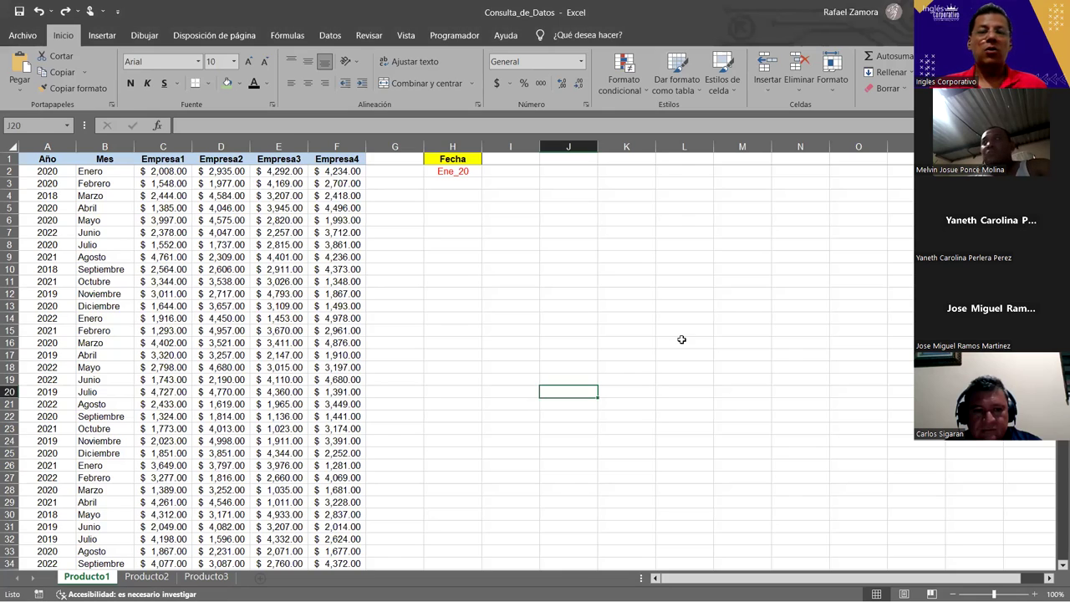
pyautogui.click(602, 261)
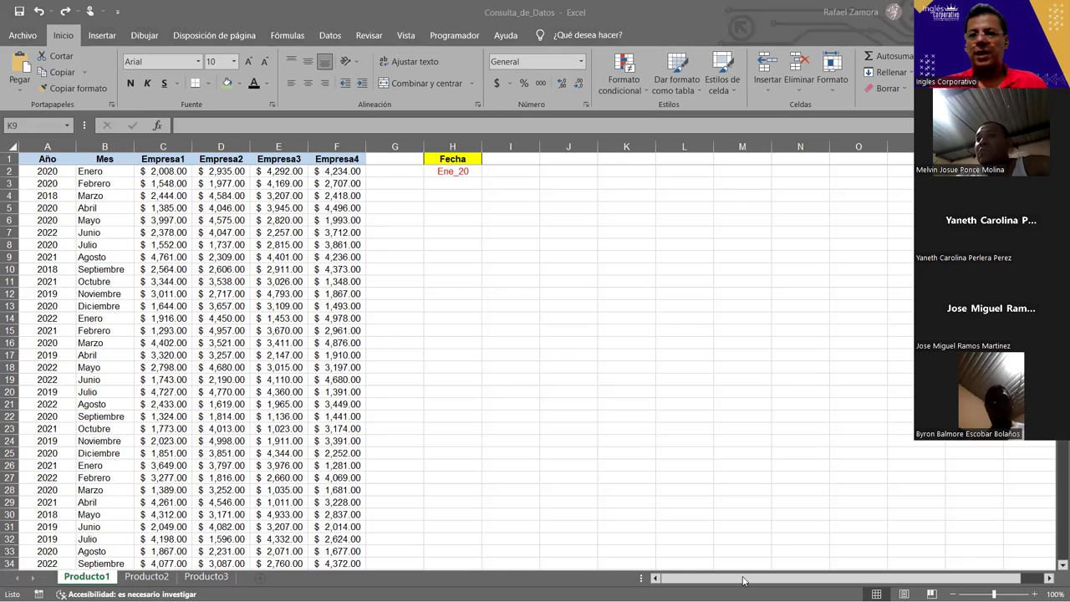
pyautogui.hotkey('alt', 'Tab')
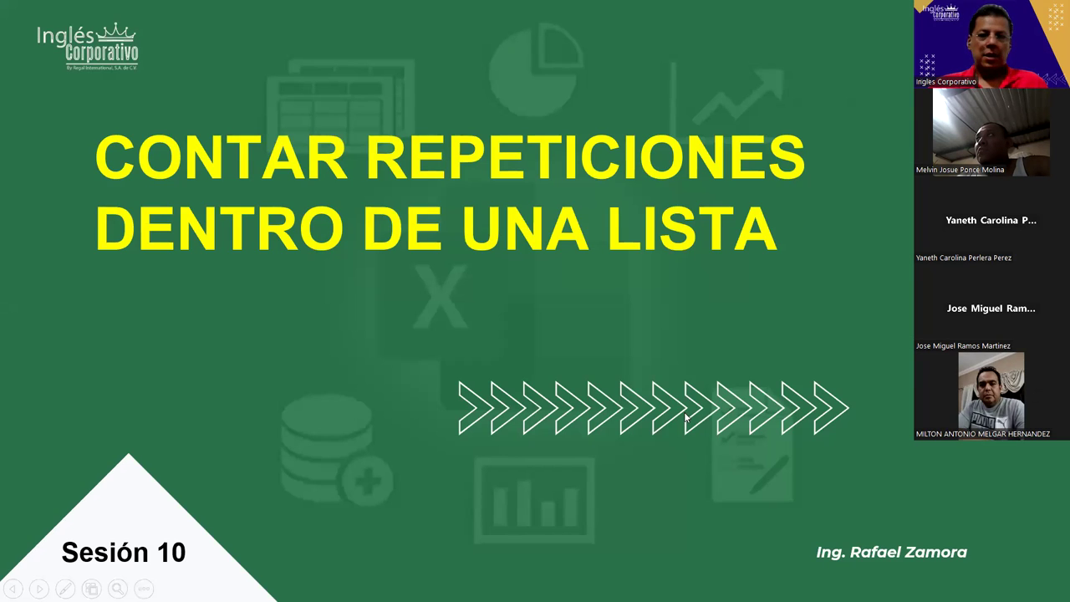
# Advance to the Objetivo slide on removing duplicates, then return to the Excel workbook
pyautogui.click(408, 278)
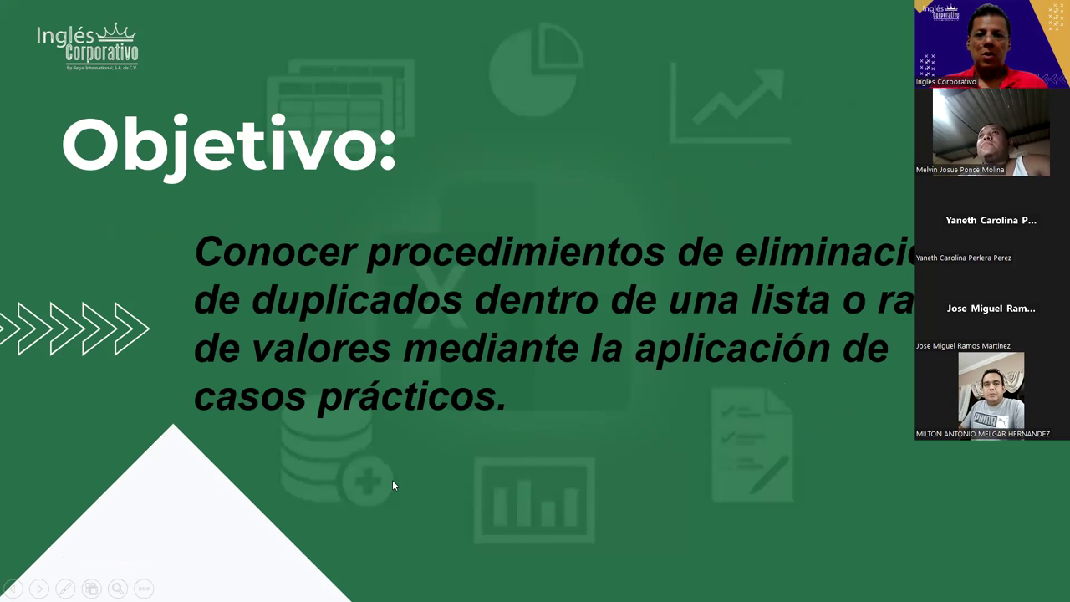
pyautogui.hotkey('alt', 'Tab')
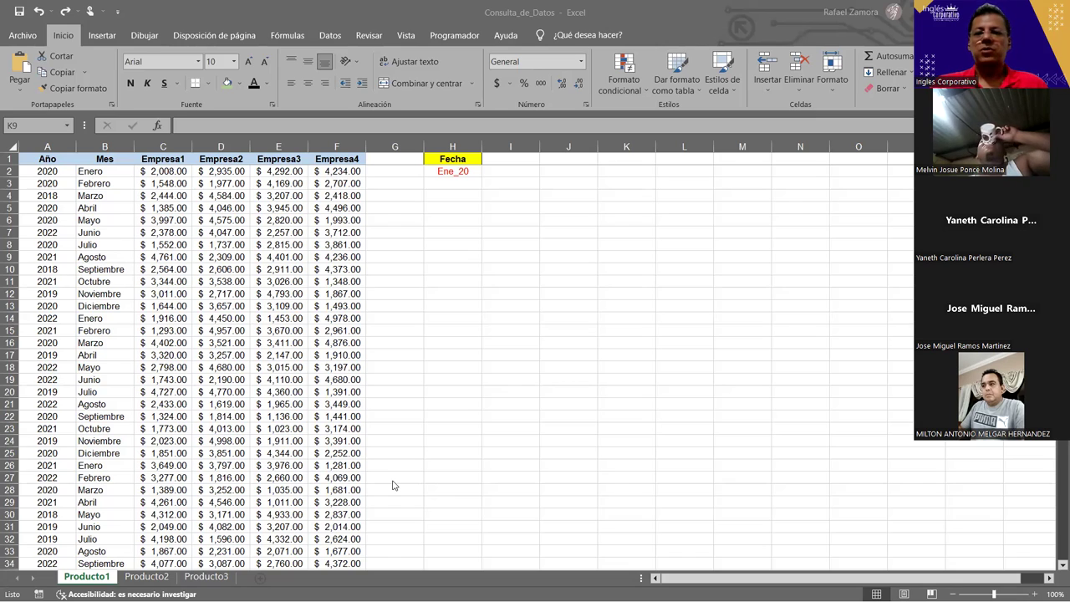
pyautogui.click(653, 252)
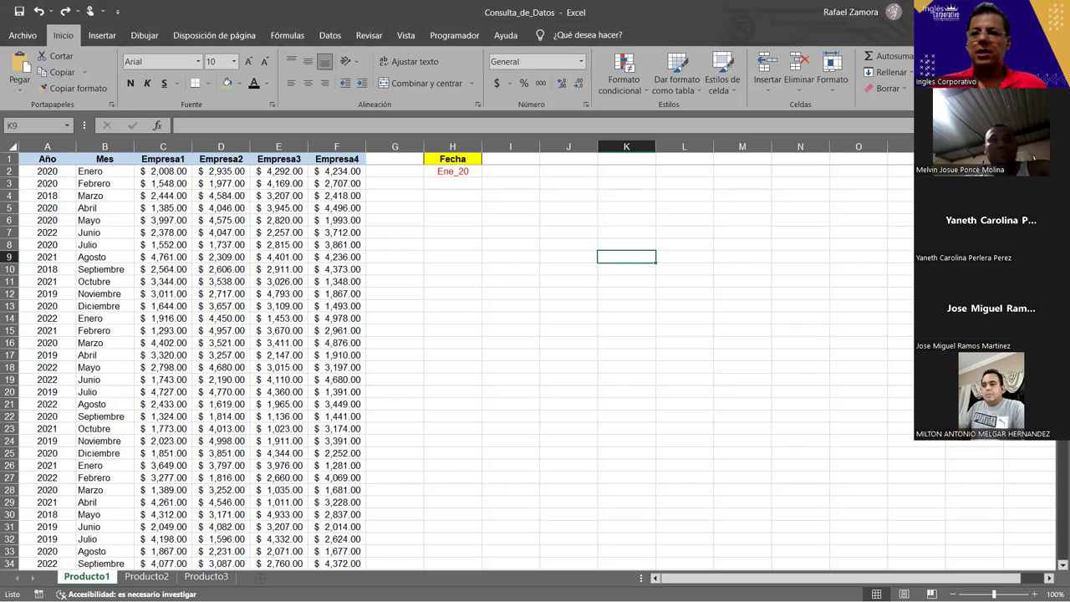
pyautogui.hotkey('alt', 'Tab')
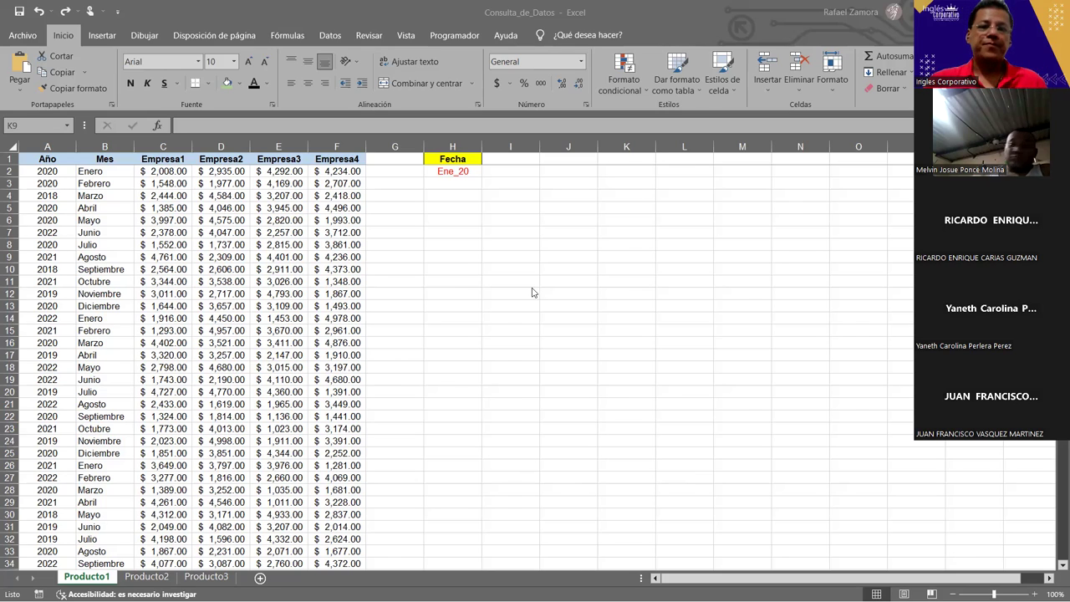
pyautogui.hotkey('alt', 'Tab')
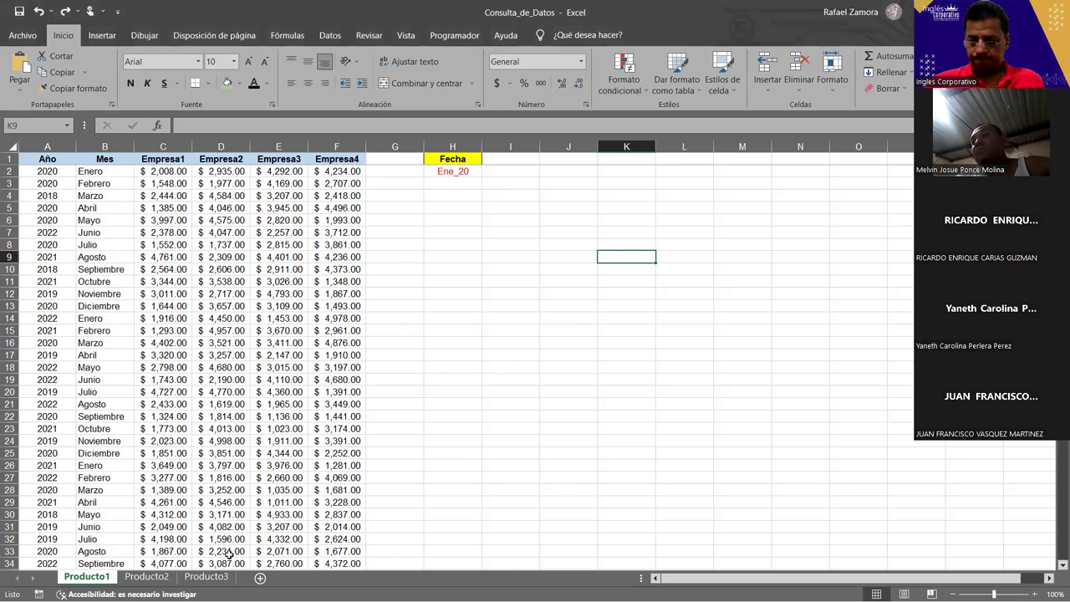
# Insert a blank sheet Hoja2 before Producto1, then return to Producto1
pyautogui.hotkey('shift', 'F11')
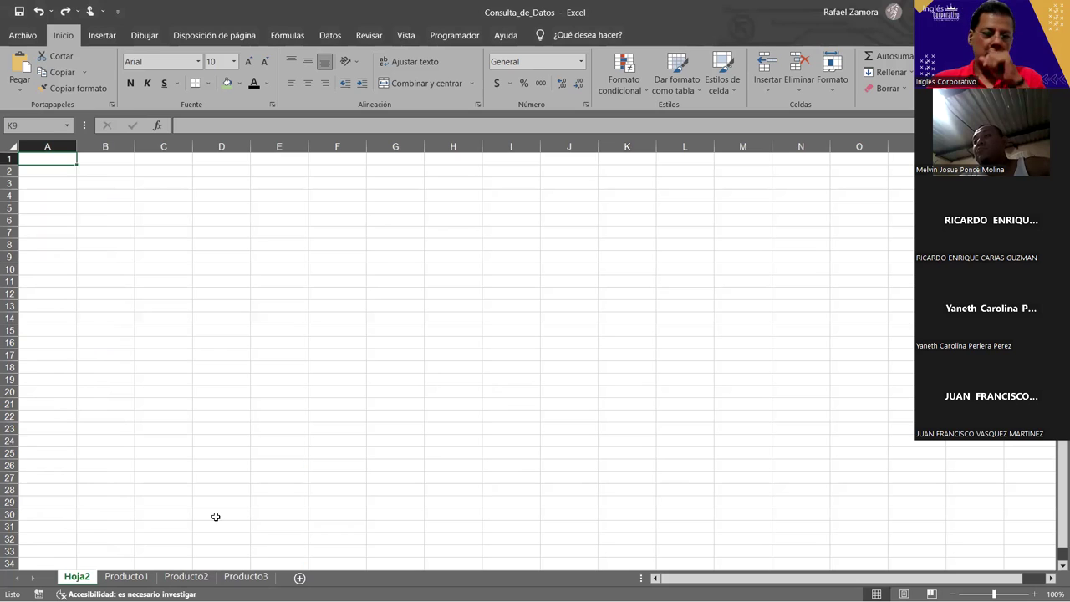
pyautogui.click(248, 441)
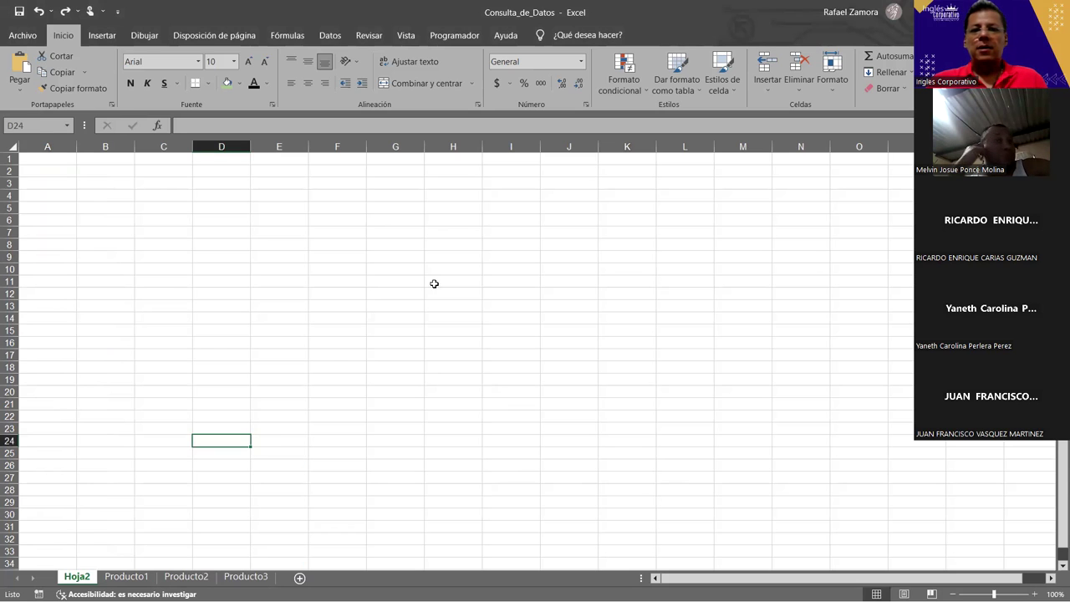
pyautogui.click(428, 274)
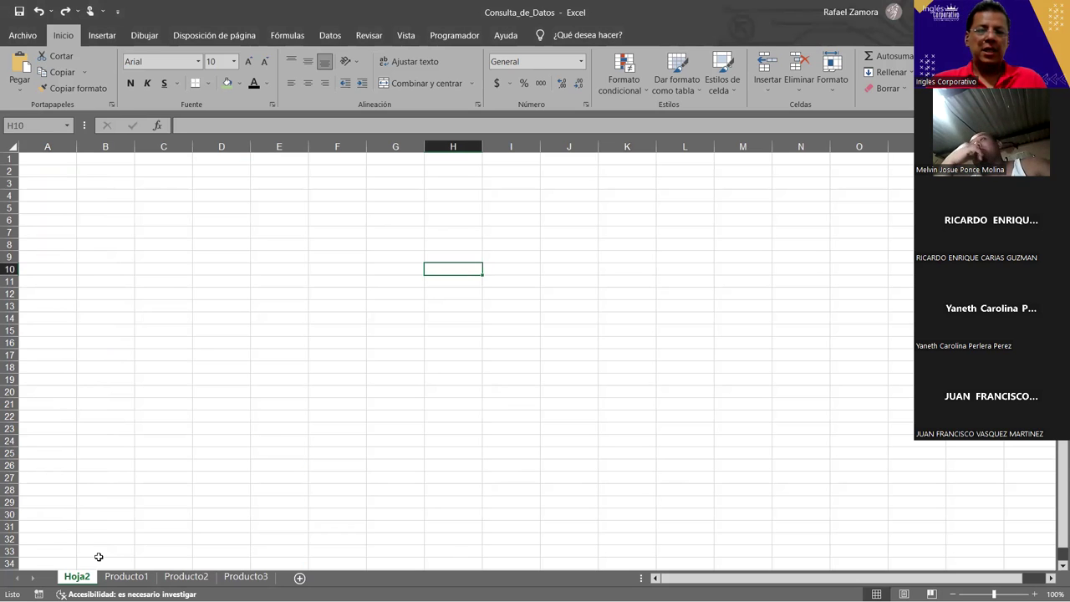
pyautogui.hotkey('ctrl', 'pagedown')
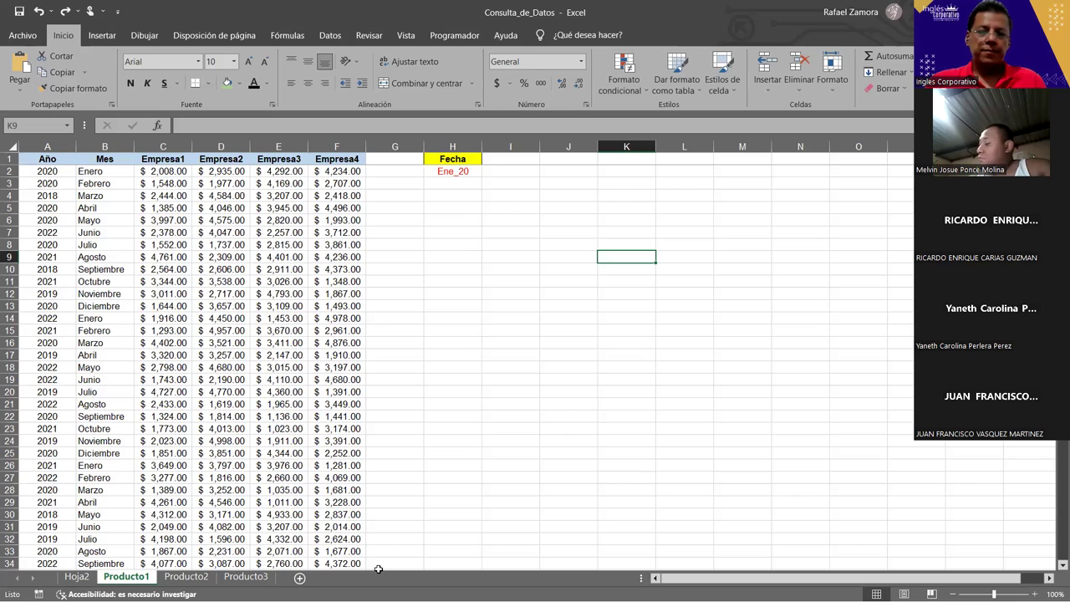
pyautogui.click(441, 244)
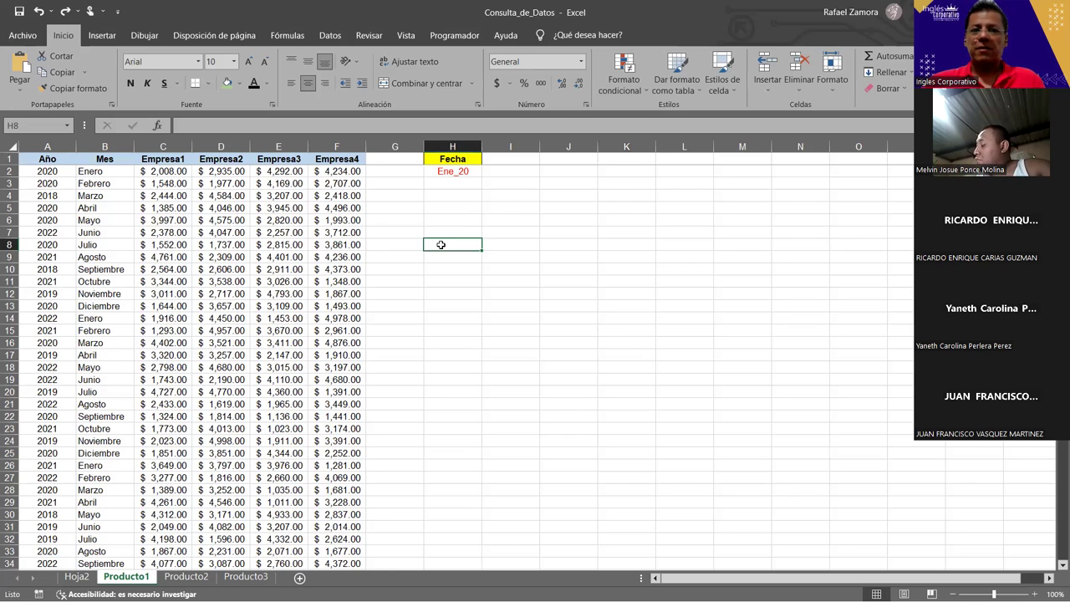
pyautogui.click(535, 372)
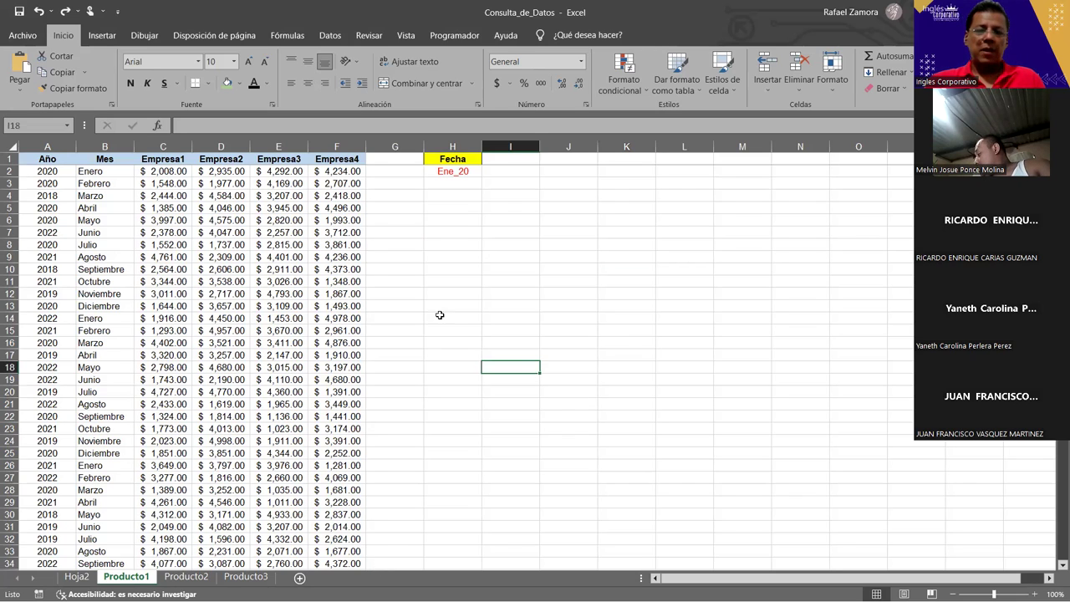
pyautogui.click(564, 294)
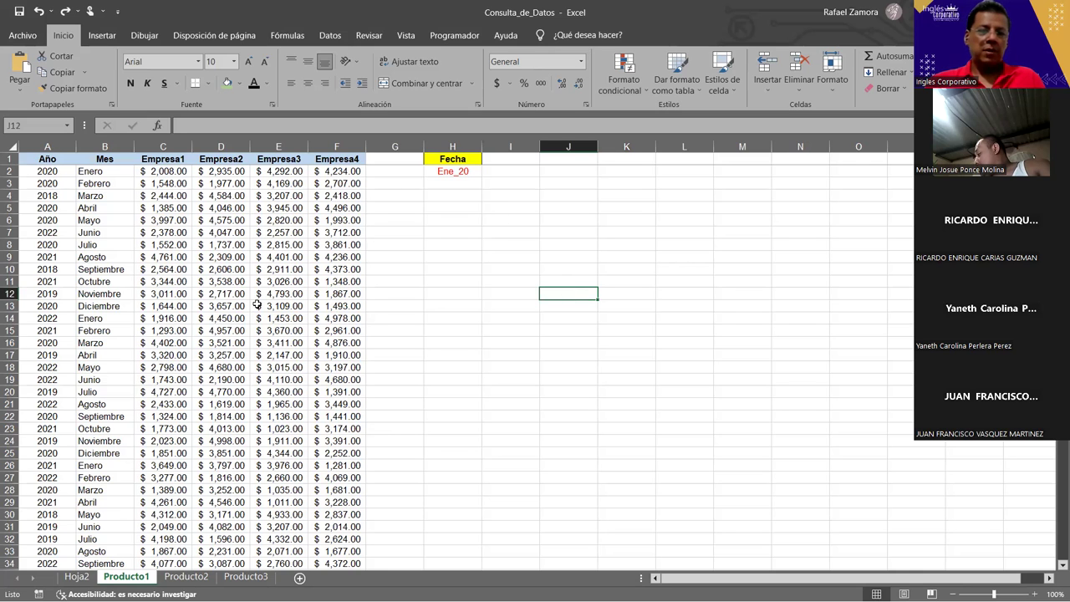
# Flip through the Producto1, Producto2 and Producto3 tabs, checking Ene_20 in H2, ending on Producto1
pyautogui.click(184, 576)
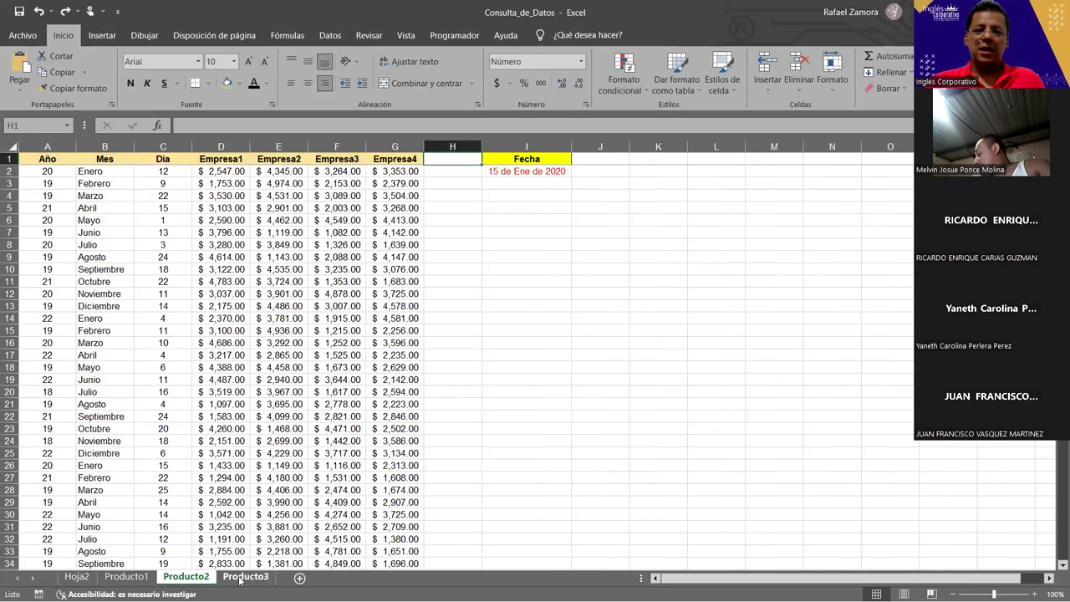
pyautogui.click(244, 577)
pyautogui.click(133, 577)
pyautogui.click(186, 576)
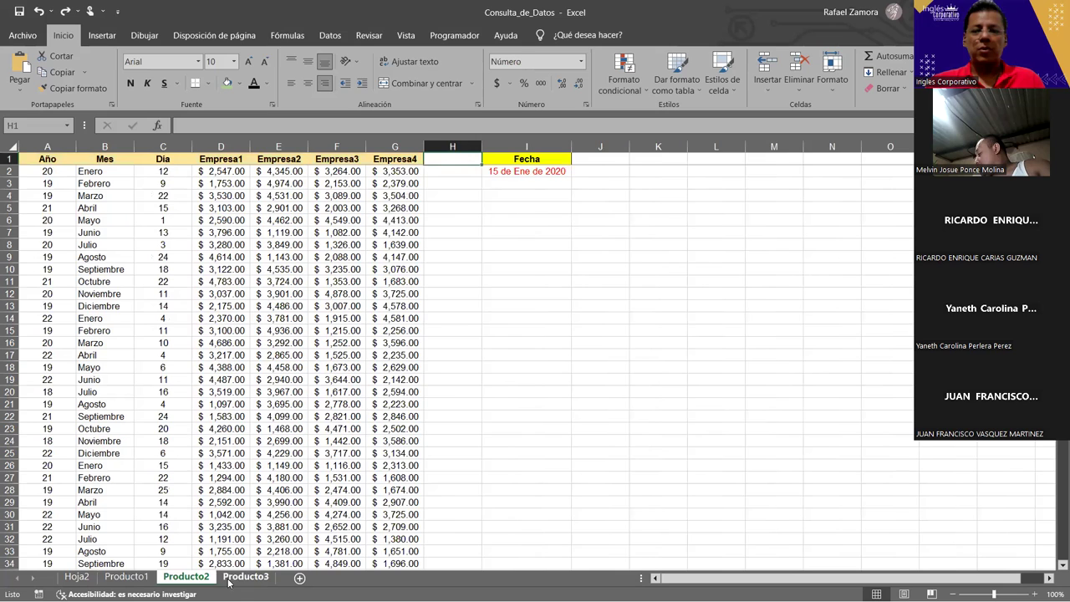
pyautogui.click(245, 577)
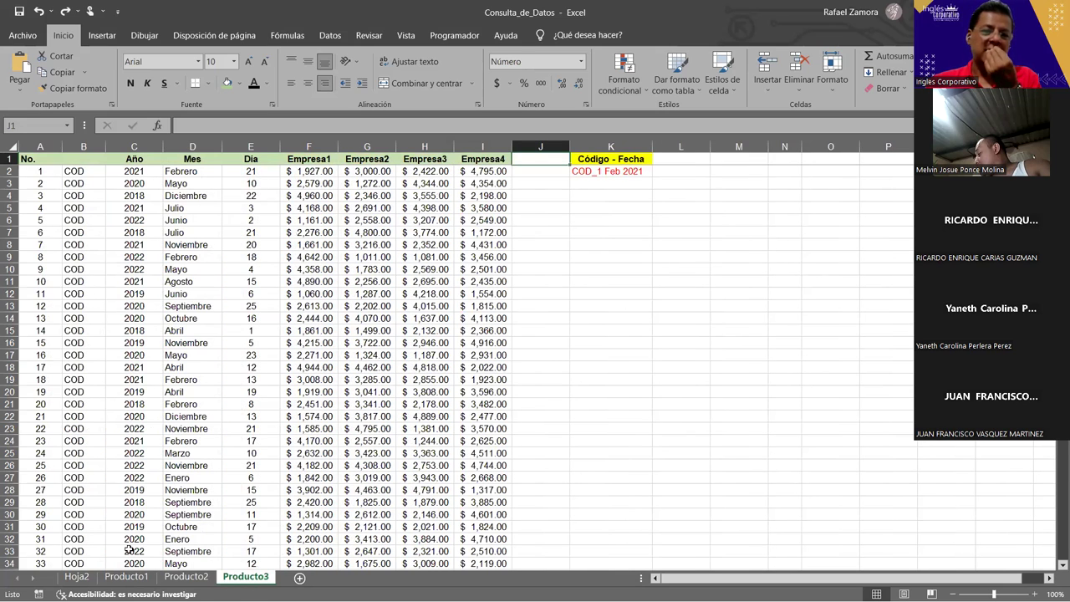
pyautogui.click(127, 577)
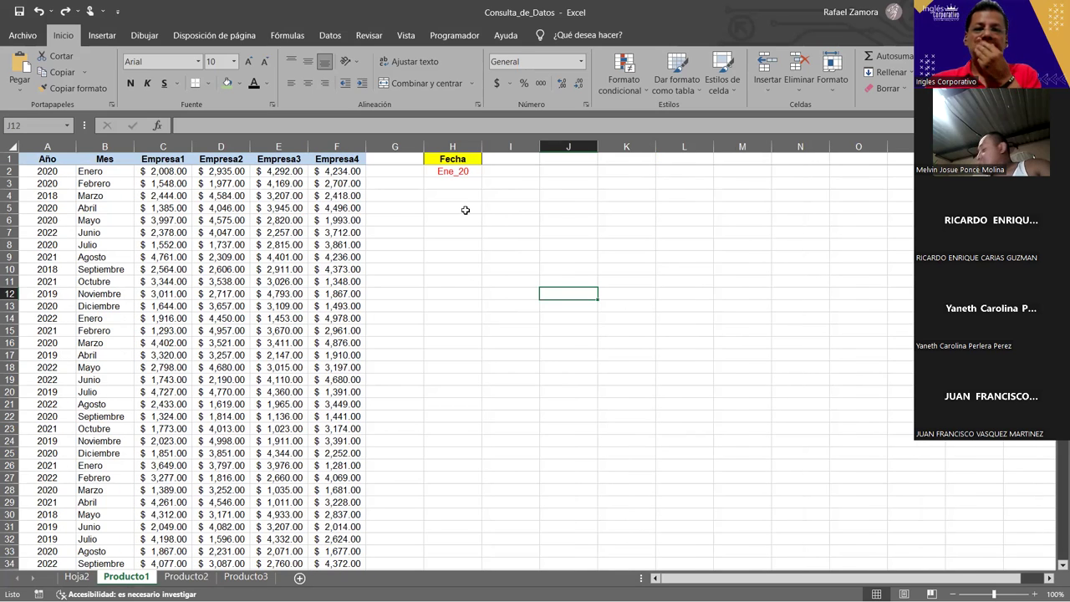
pyautogui.click(468, 168)
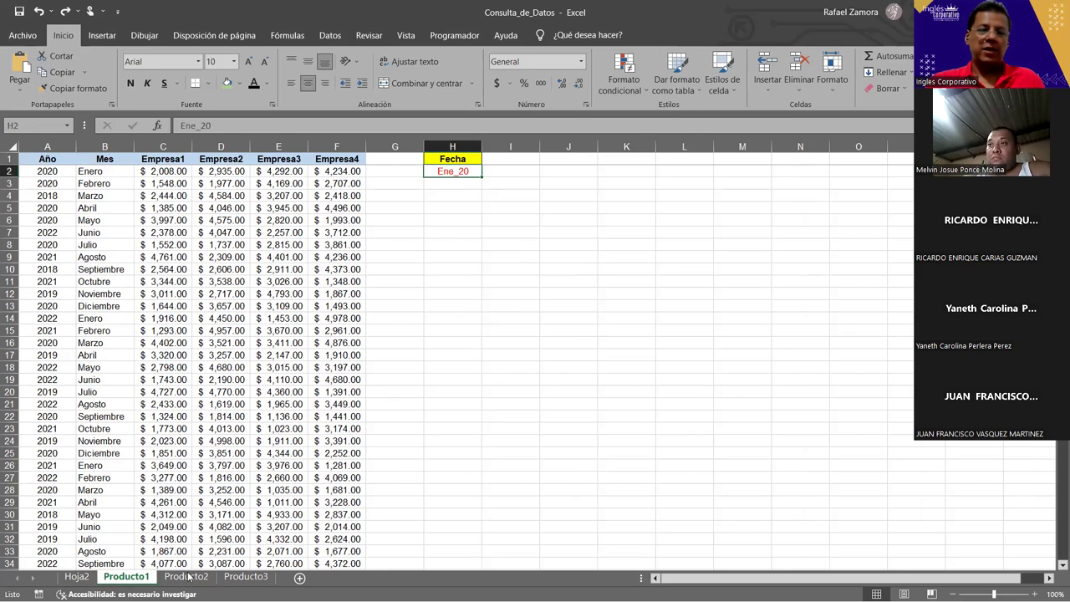
pyautogui.click(187, 577)
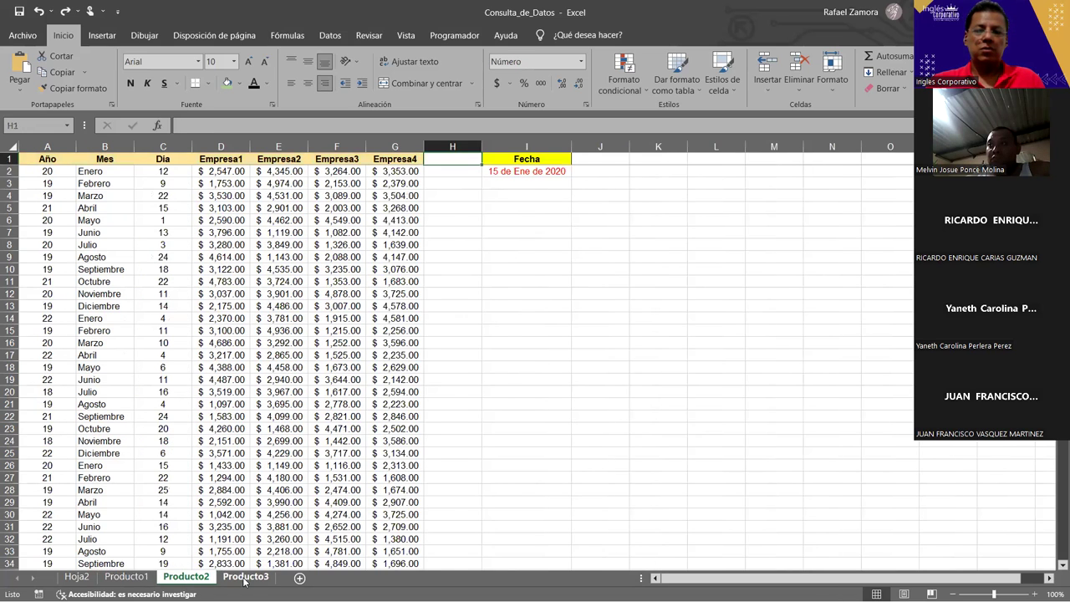
pyautogui.click(246, 577)
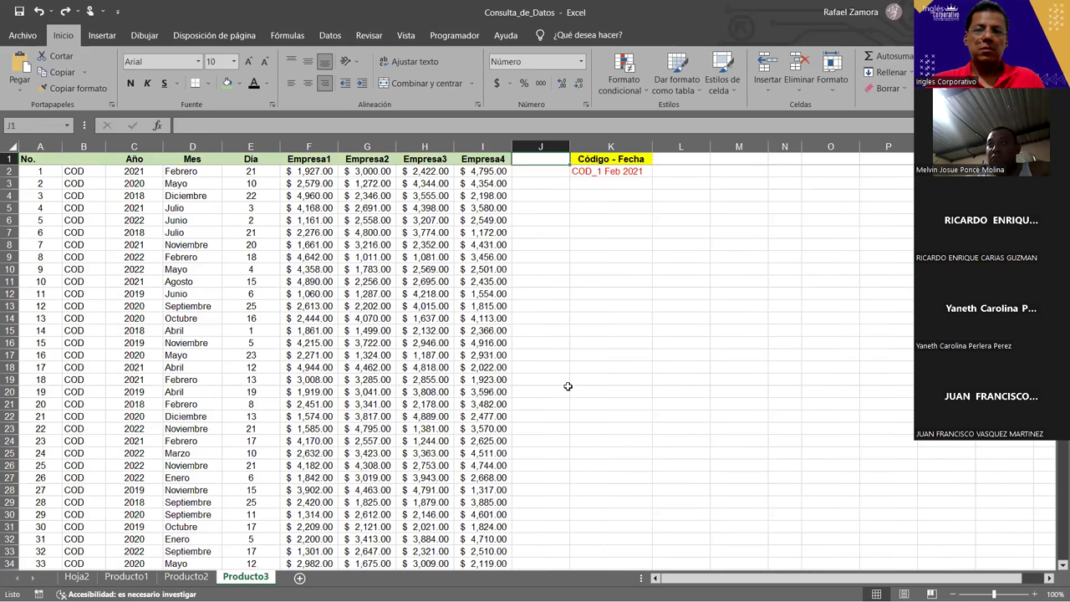
pyautogui.click(126, 577)
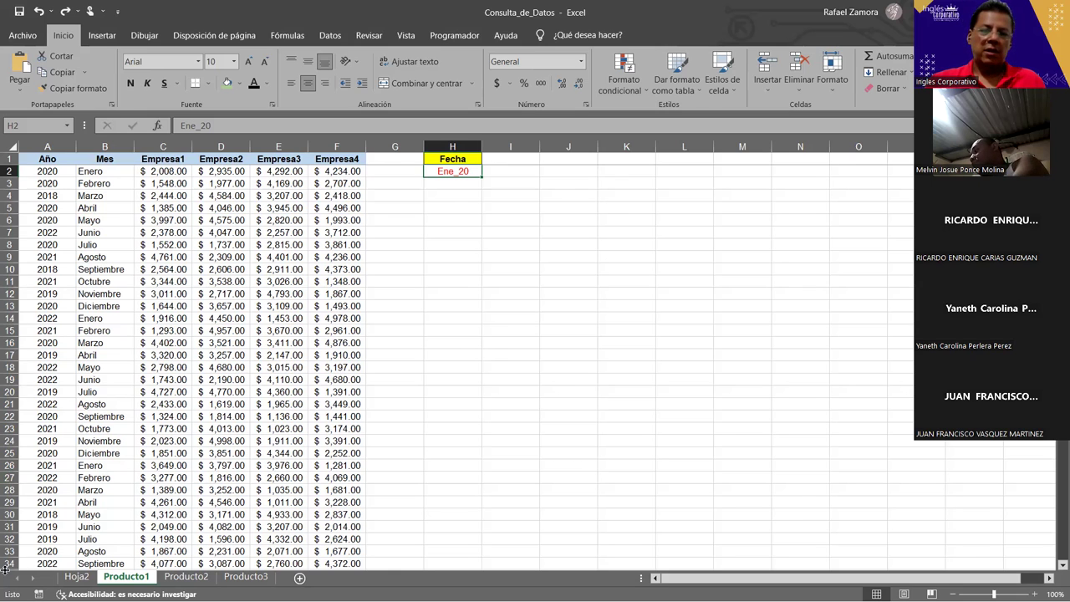
# Open the empty Hoja2 sheet, zoom in, and select cell B3
pyautogui.click(77, 577)
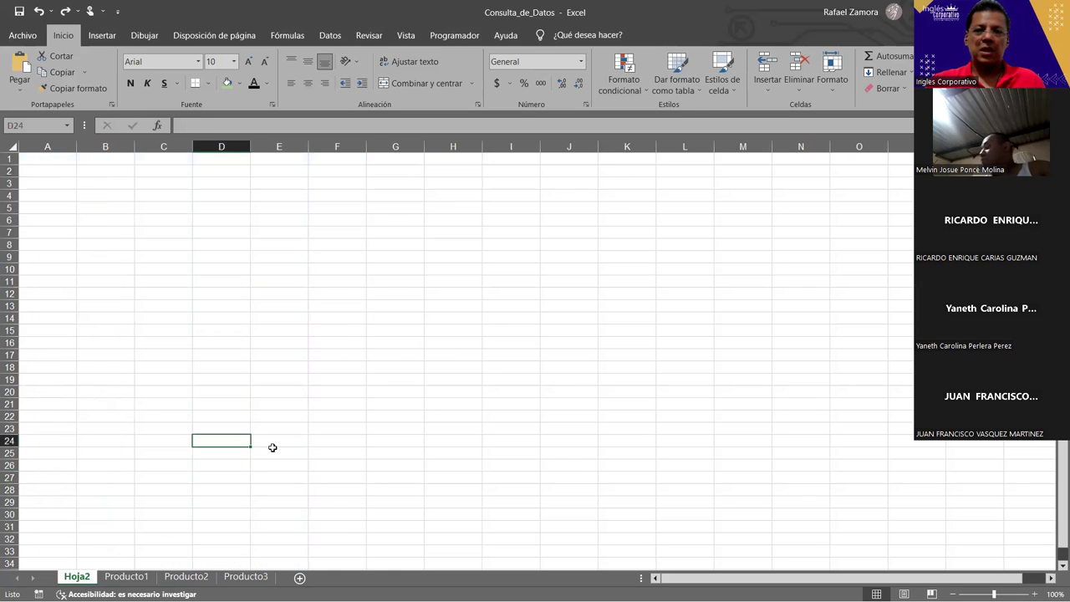
pyautogui.keyDown('ctrl'); pyautogui.scroll(2, 163, 288); pyautogui.keyUp('ctrl')
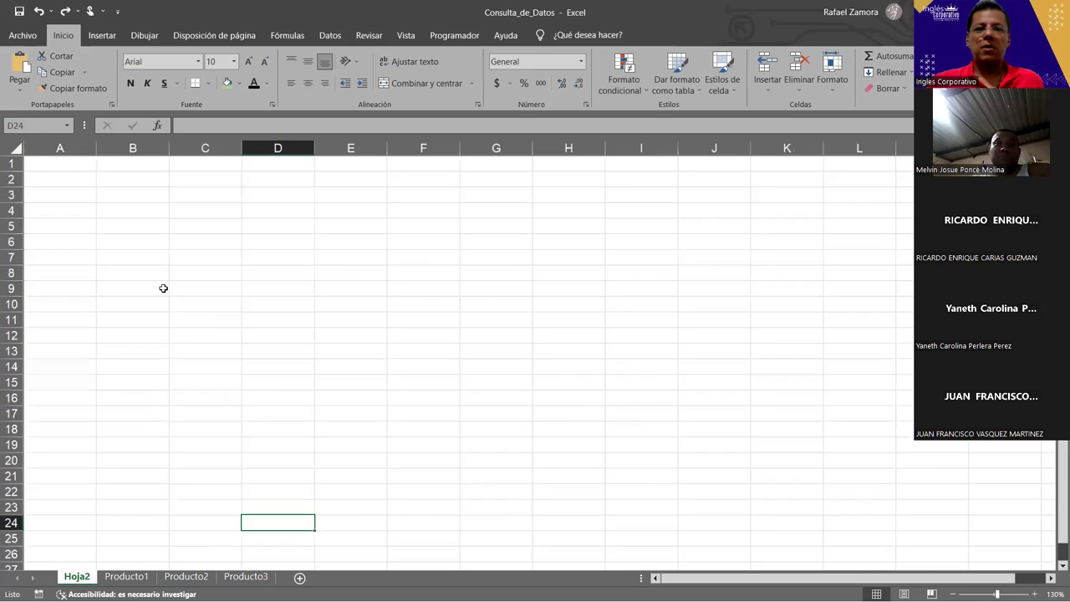
pyautogui.keyDown('ctrl'); pyautogui.scroll(1, 132, 239); pyautogui.keyUp('ctrl')
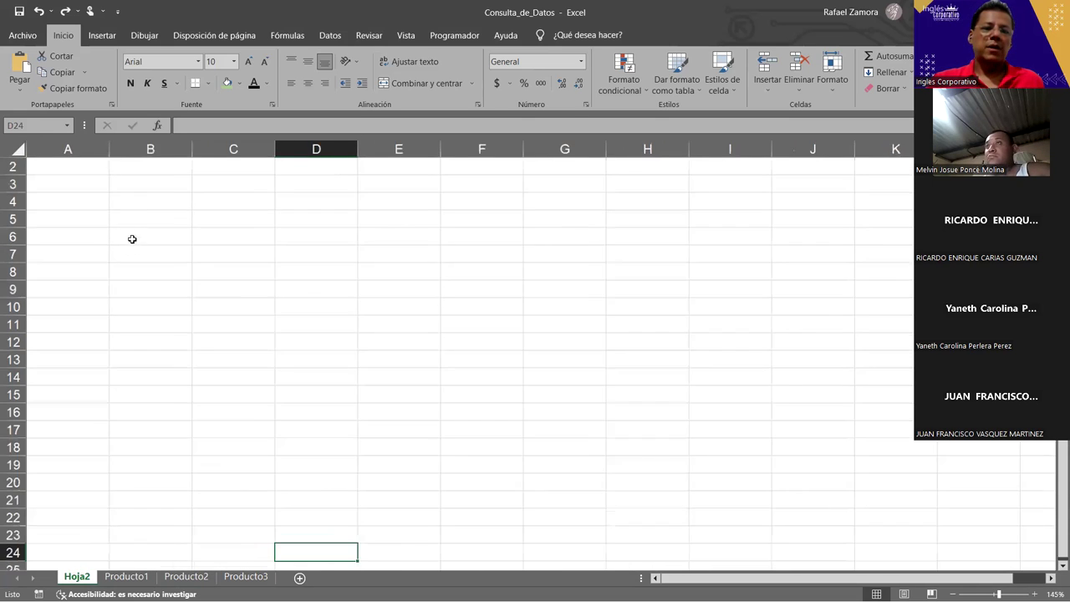
pyautogui.click(139, 179)
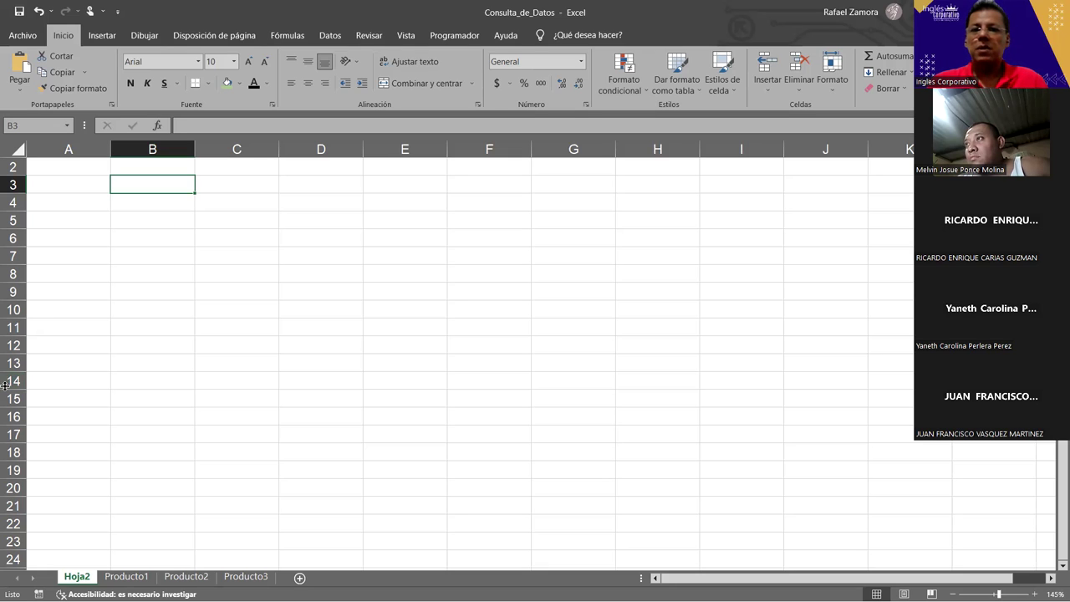
pyautogui.moveTo(207, 240); pyautogui.dragTo(213, 255)
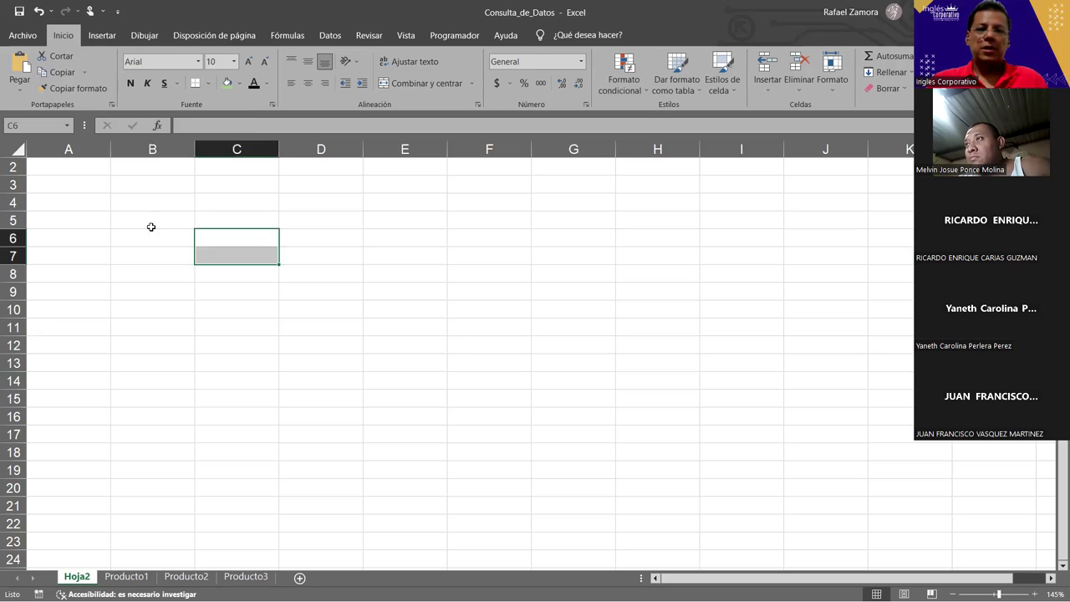
# Enter IZQUIERDA in B3 and DERECHA in B5, correcting the typo in IZQUIERDA
pyautogui.click(151, 222)
pyautogui.click(145, 184)
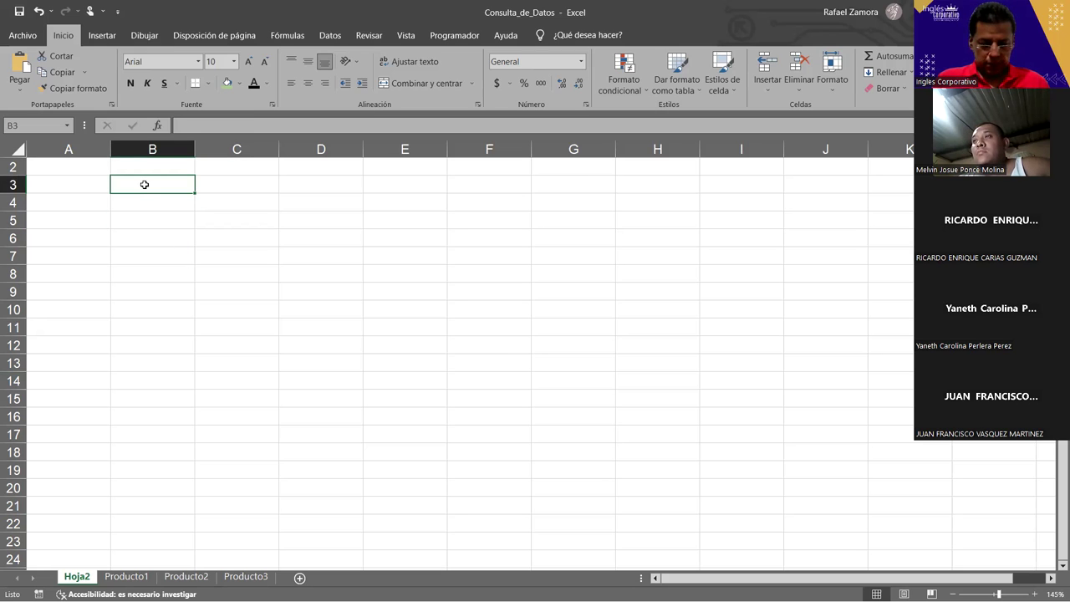
pyautogui.write('IZQUIERDA')
pyautogui.press('Return')
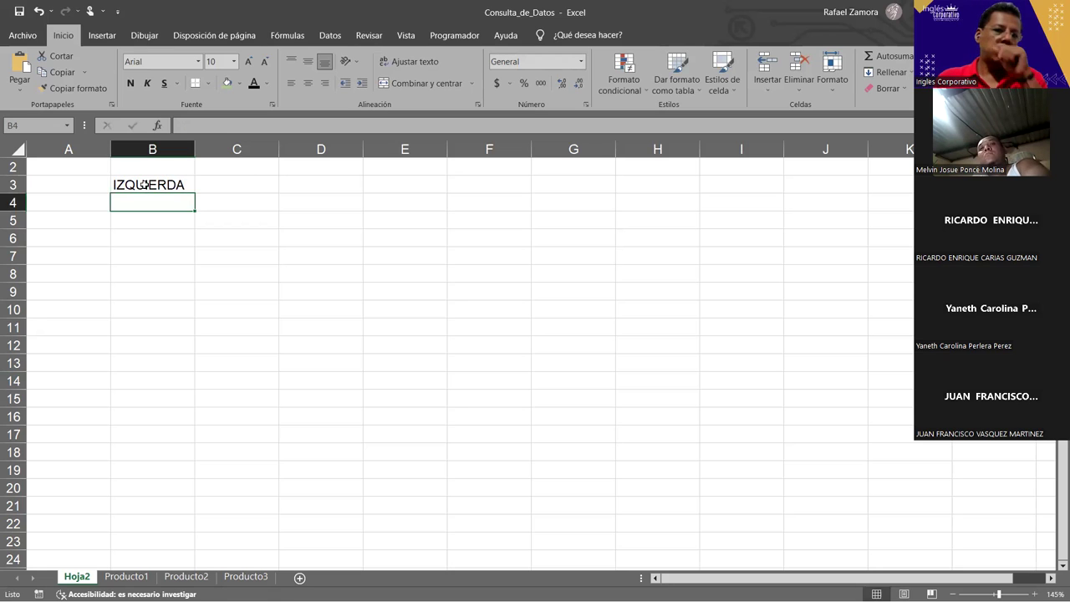
pyautogui.press('Return')
pyautogui.write('DERECHA')
pyautogui.press('Return')
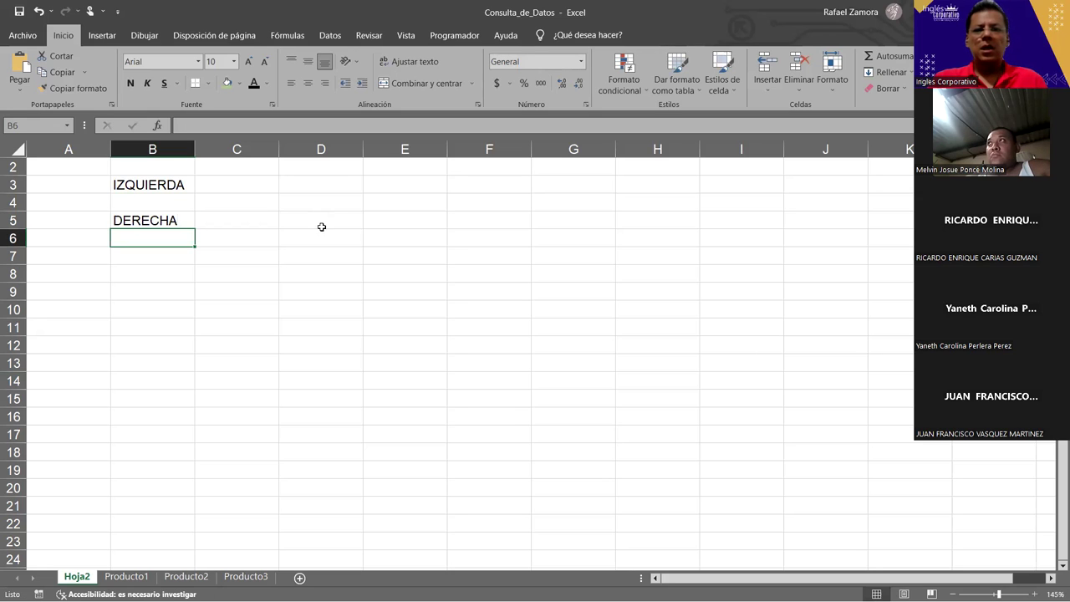
# Select cell D3 to begin a formula
pyautogui.click(275, 294)
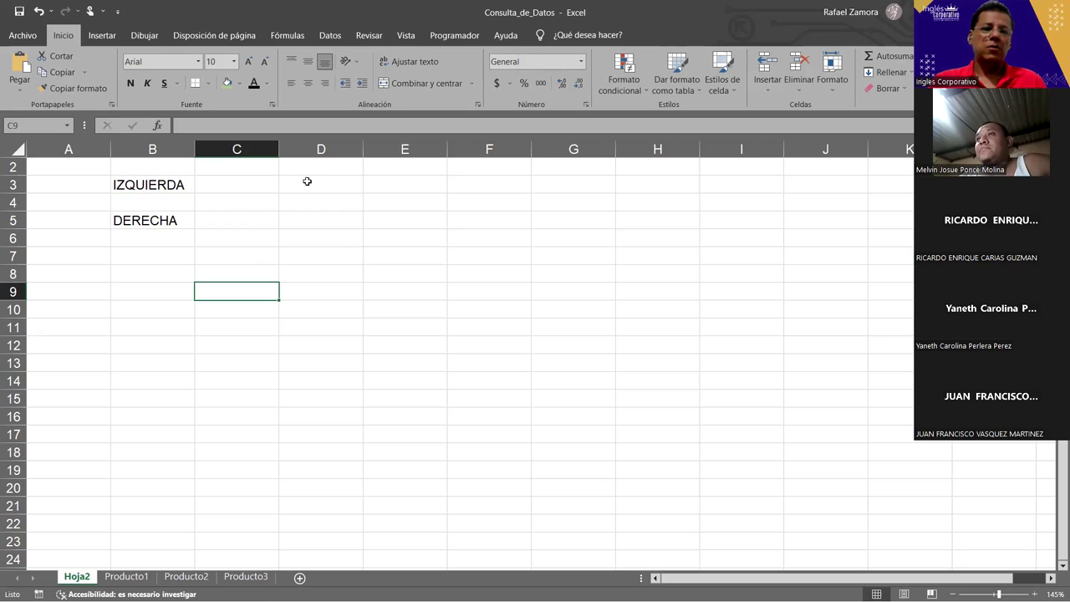
pyautogui.click(185, 184)
pyautogui.click(326, 186)
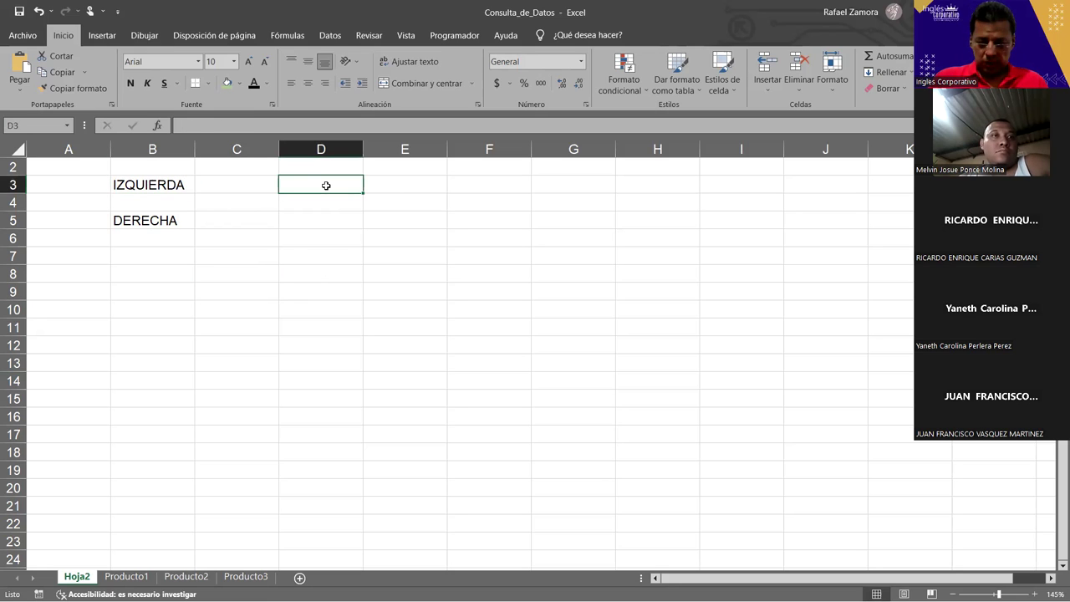
pyautogui.write('=')
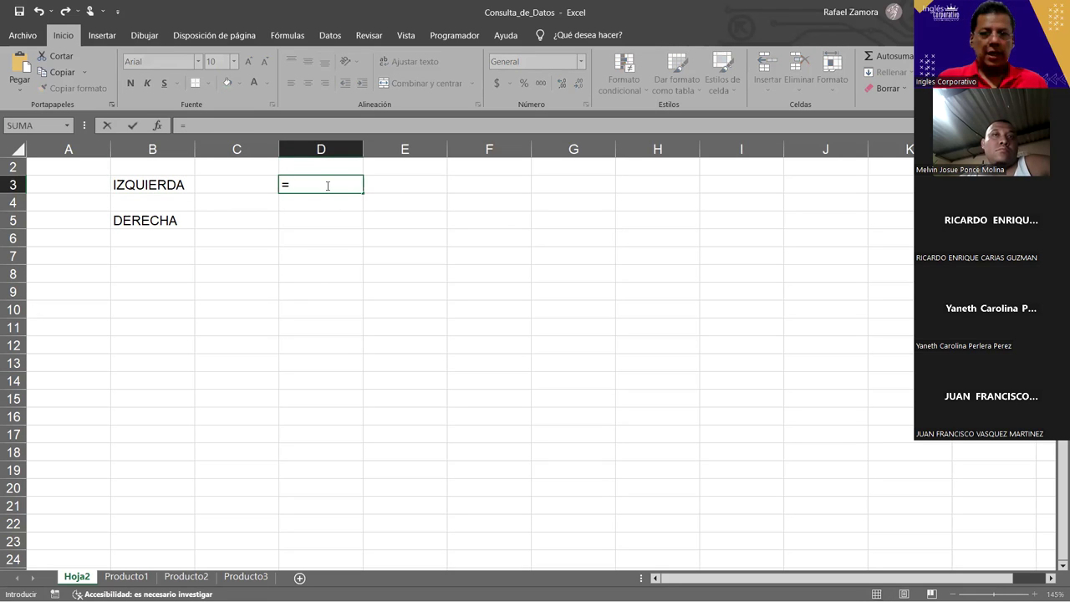
pyautogui.write('IZQU')
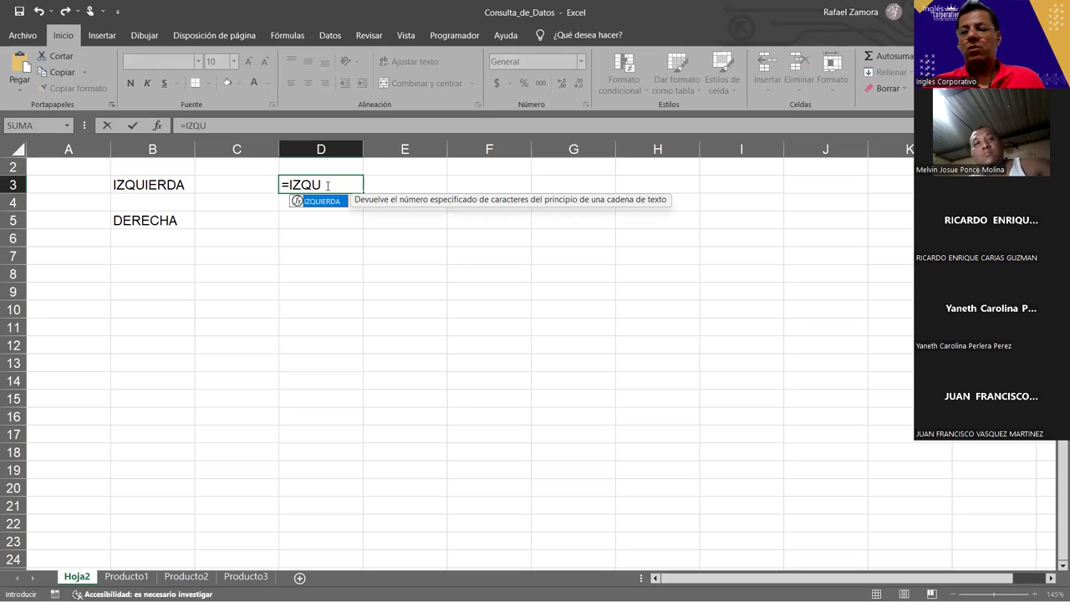
pyautogui.moveTo(328, 186); pyautogui.dragTo(285, 191)
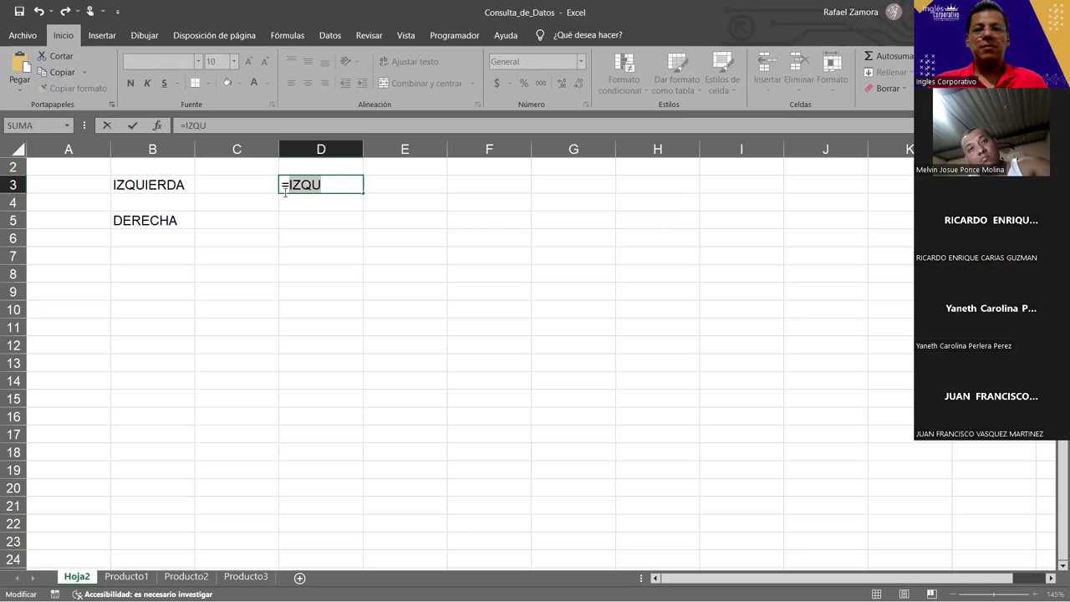
pyautogui.write('DER')
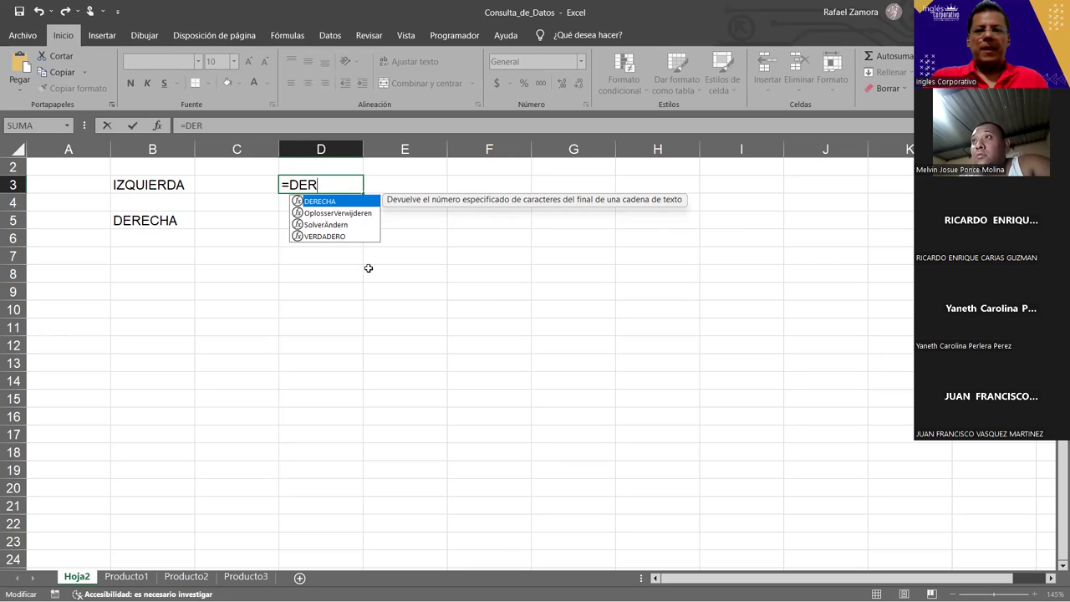
pyautogui.press('Escape')
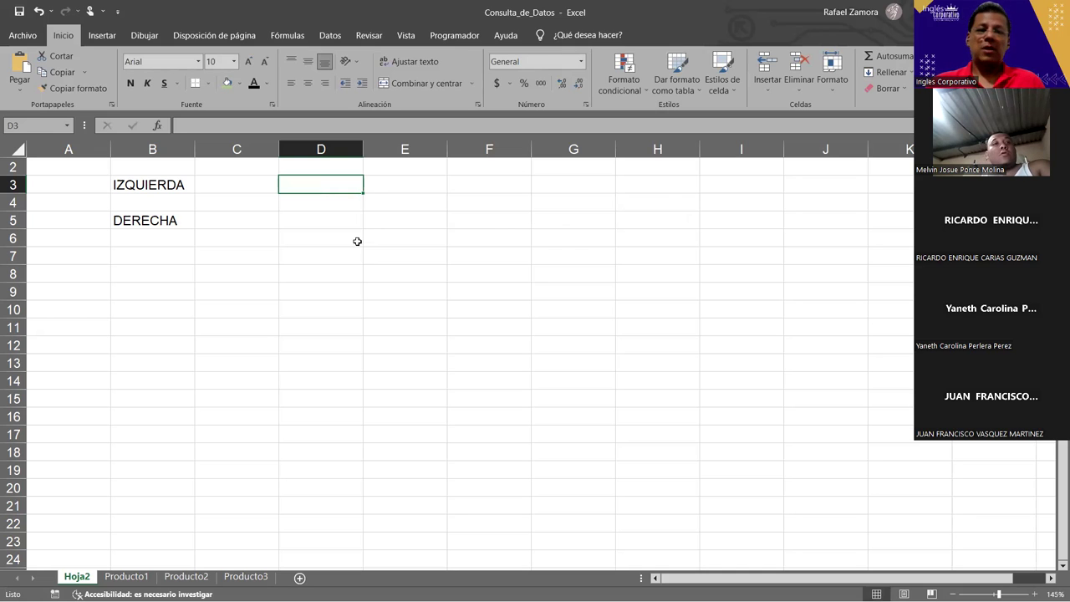
pyautogui.click(356, 242)
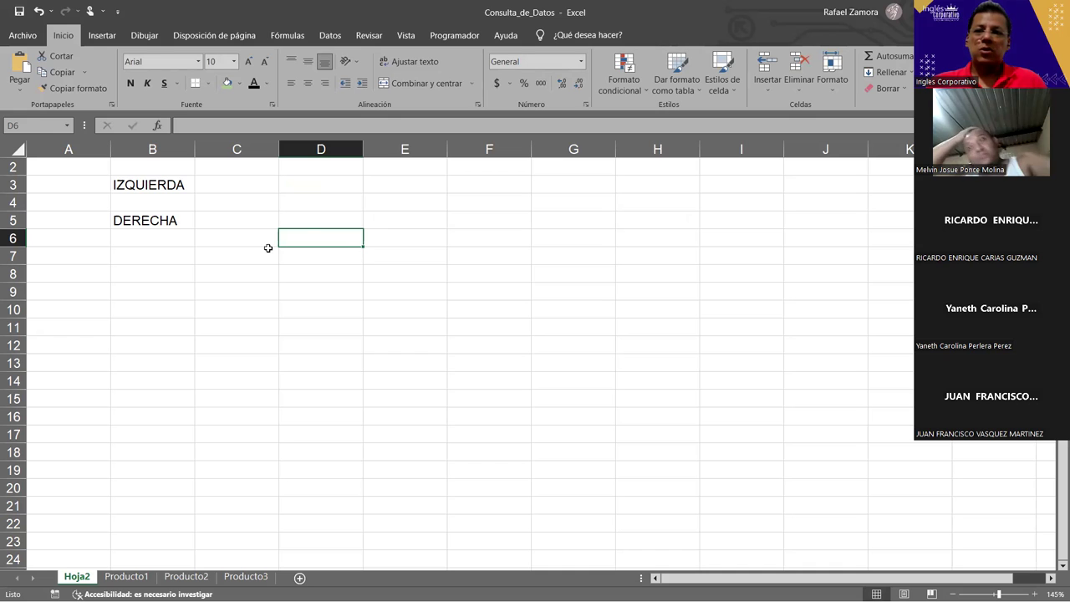
pyautogui.click(393, 235)
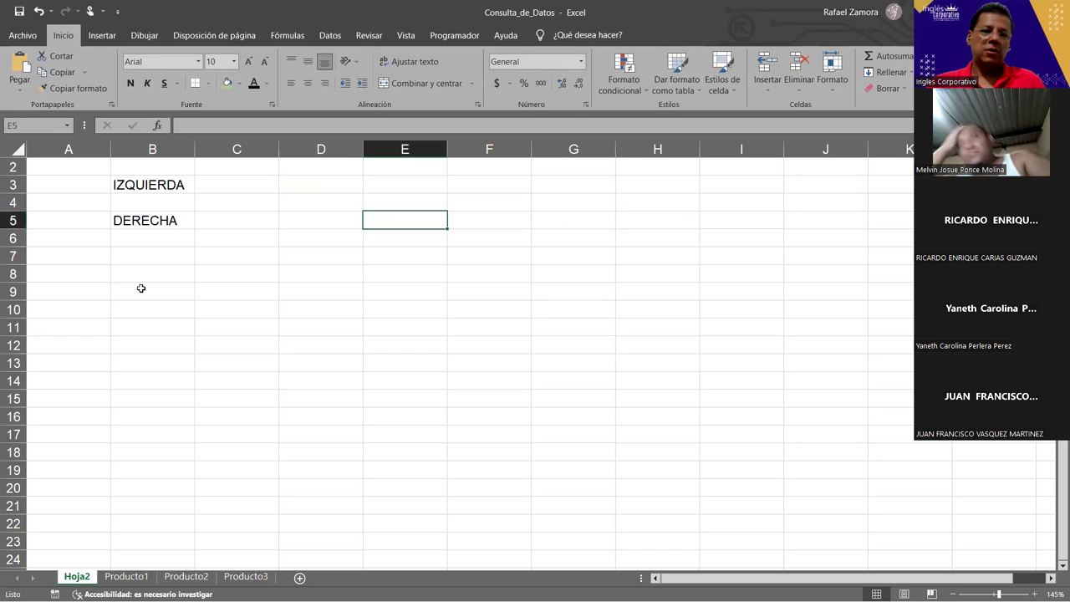
pyautogui.click(141, 290)
pyautogui.click(126, 576)
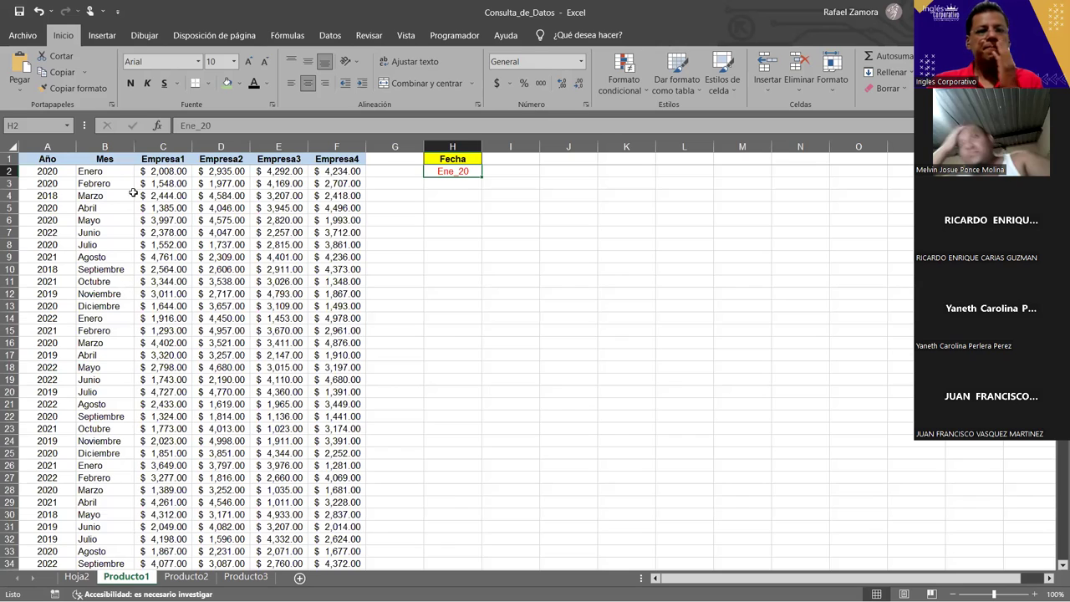
# Type Enero in B9 and fill the months down to Diciembre in B20
pyautogui.click(66, 577)
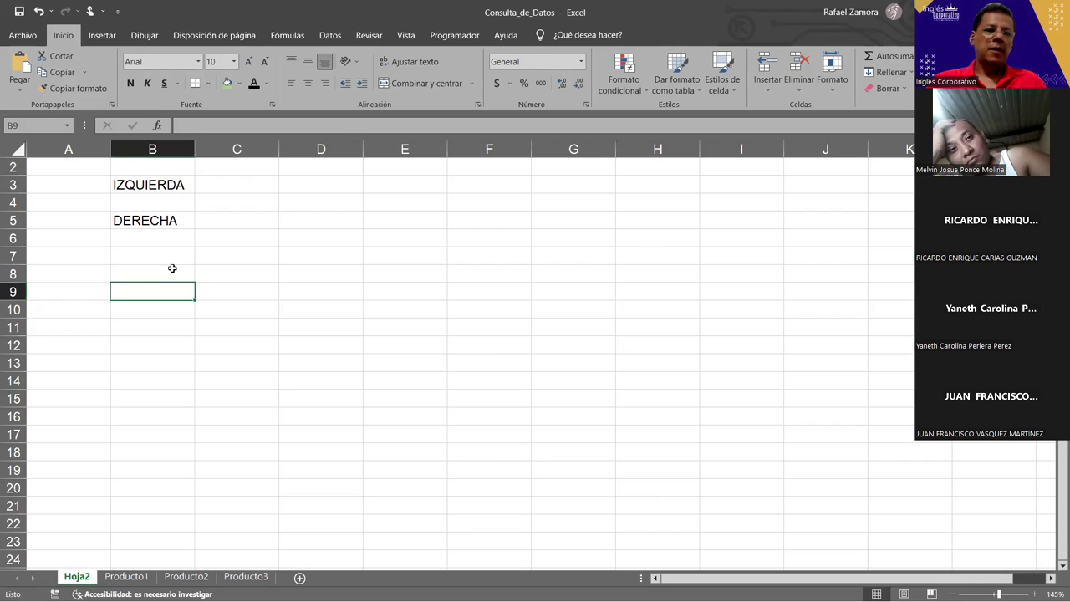
pyautogui.write('eNERO')
pyautogui.press('Return')
pyautogui.click(148, 291)
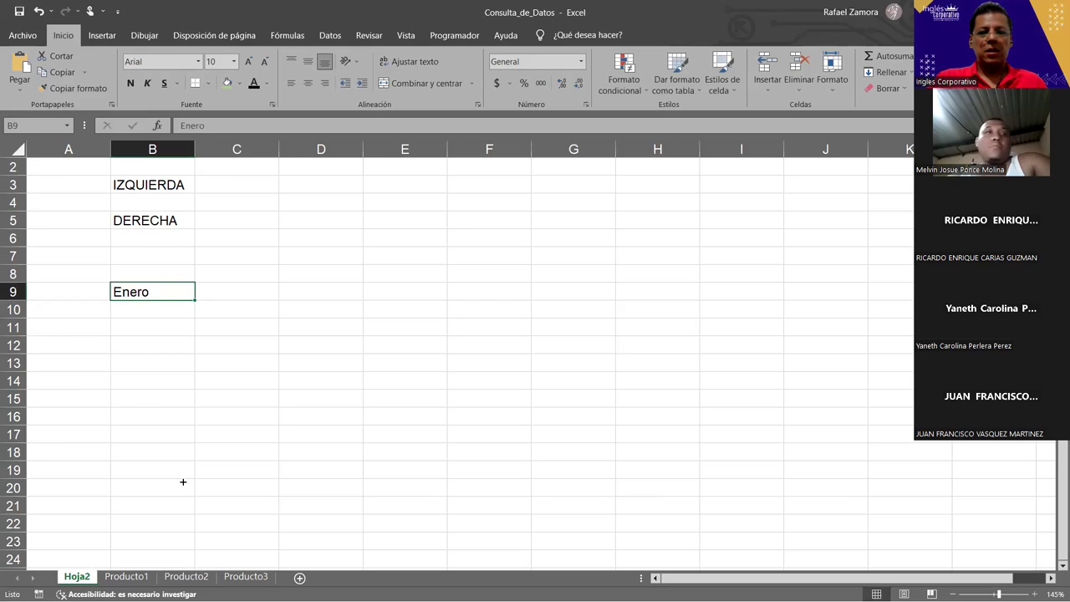
pyautogui.moveTo(190, 501); pyautogui.dragTo(196, 503)
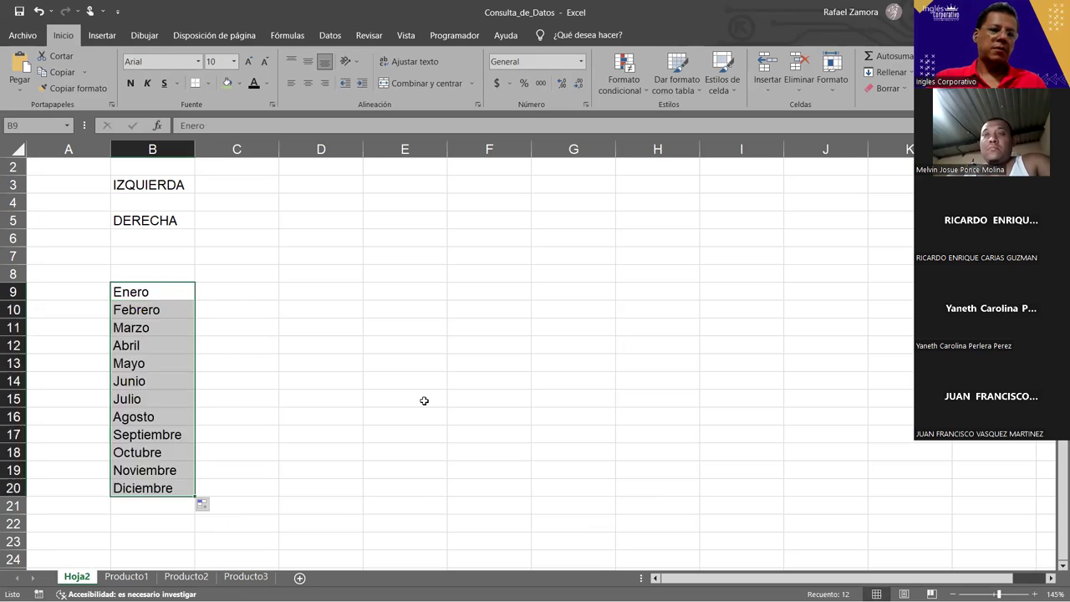
pyautogui.click(410, 395)
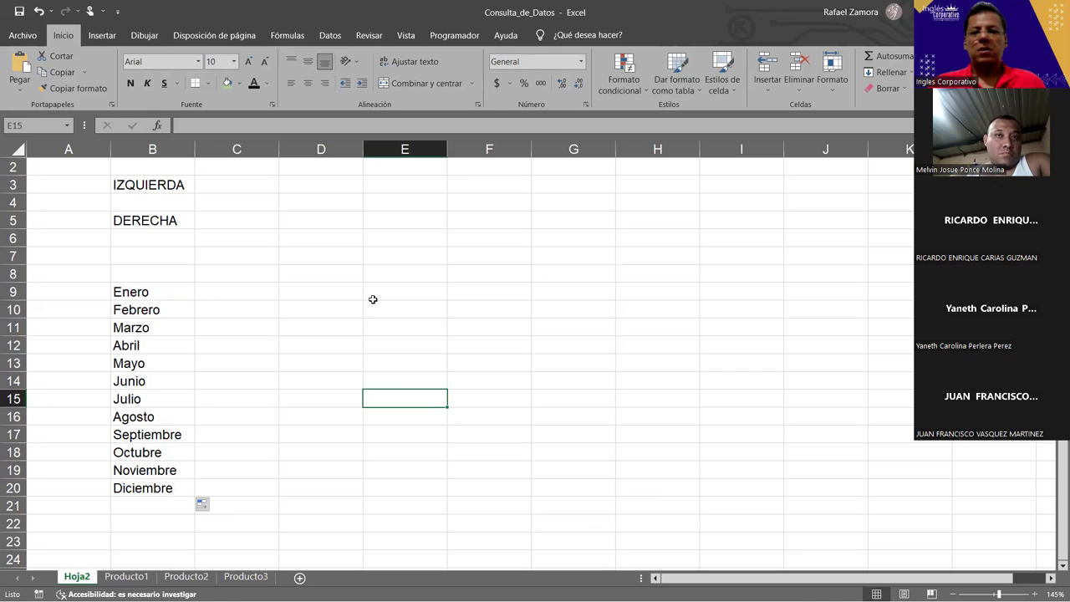
pyautogui.click(325, 291)
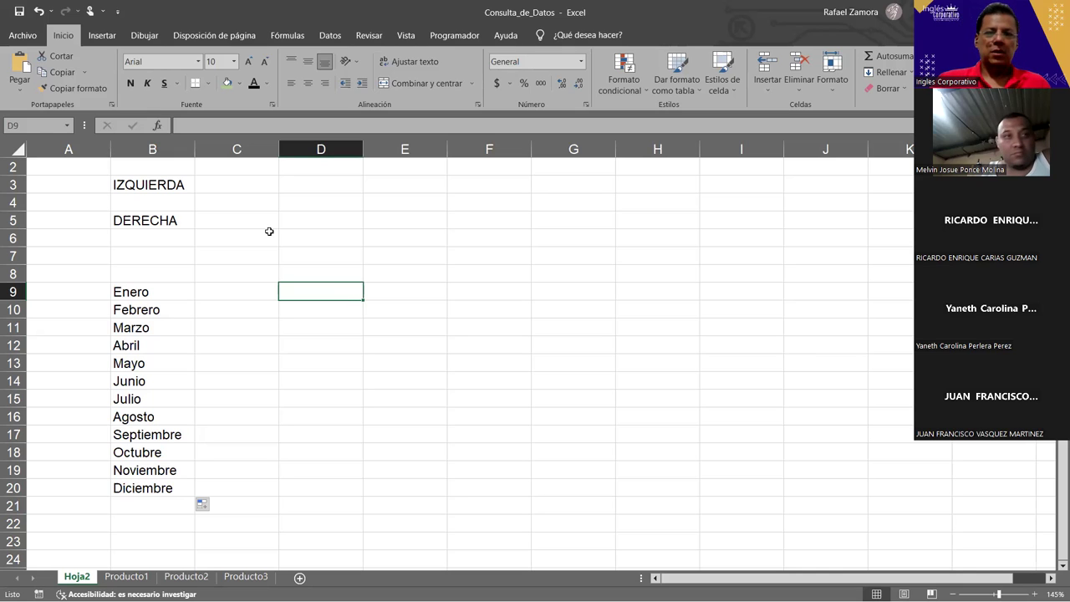
# Move IZQUIERDA to D8 and DERECHA to F8, with green fill and centred text
pyautogui.click(153, 189)
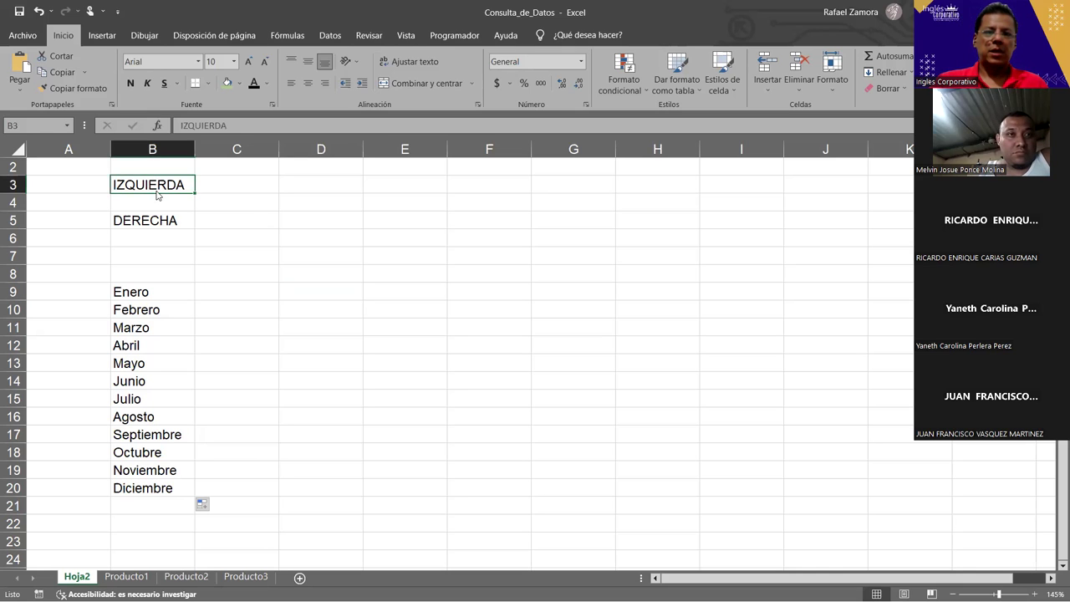
pyautogui.moveTo(319, 263); pyautogui.dragTo(329, 272)
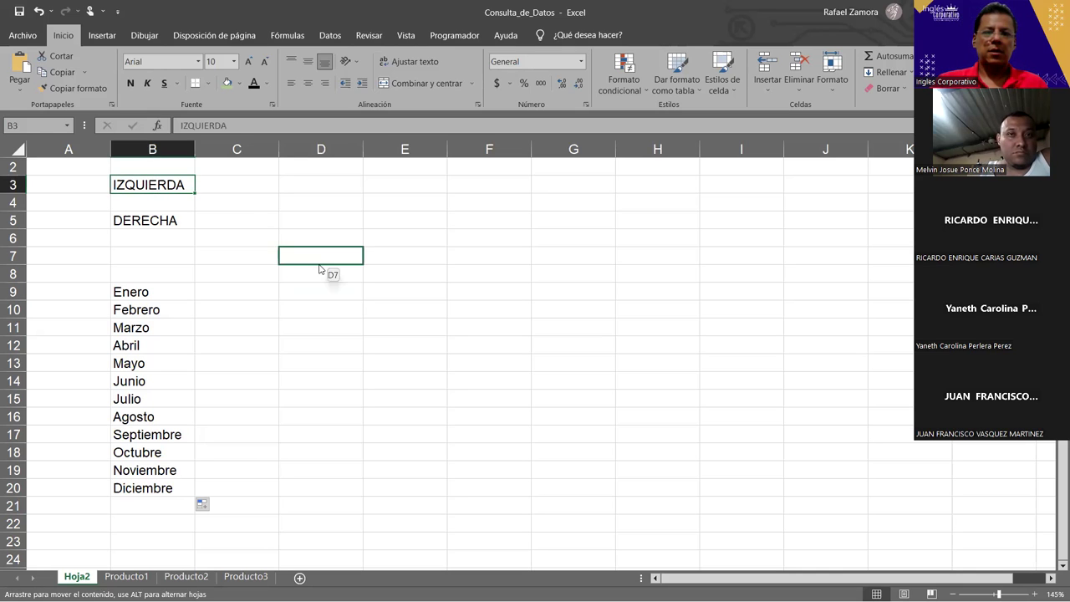
pyautogui.click(173, 229)
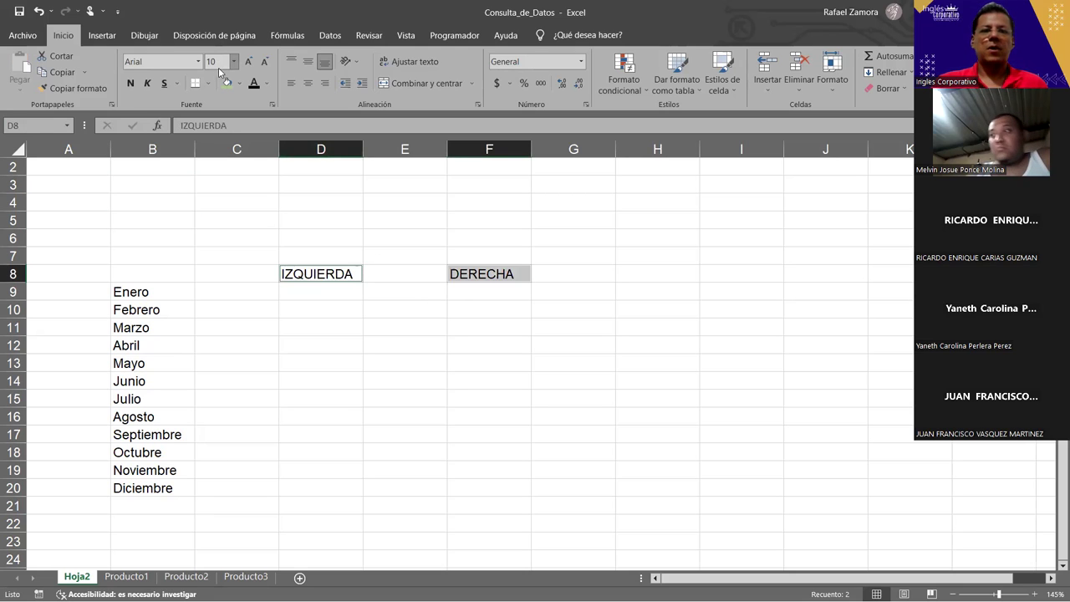
pyautogui.click(227, 83)
pyautogui.click(307, 83)
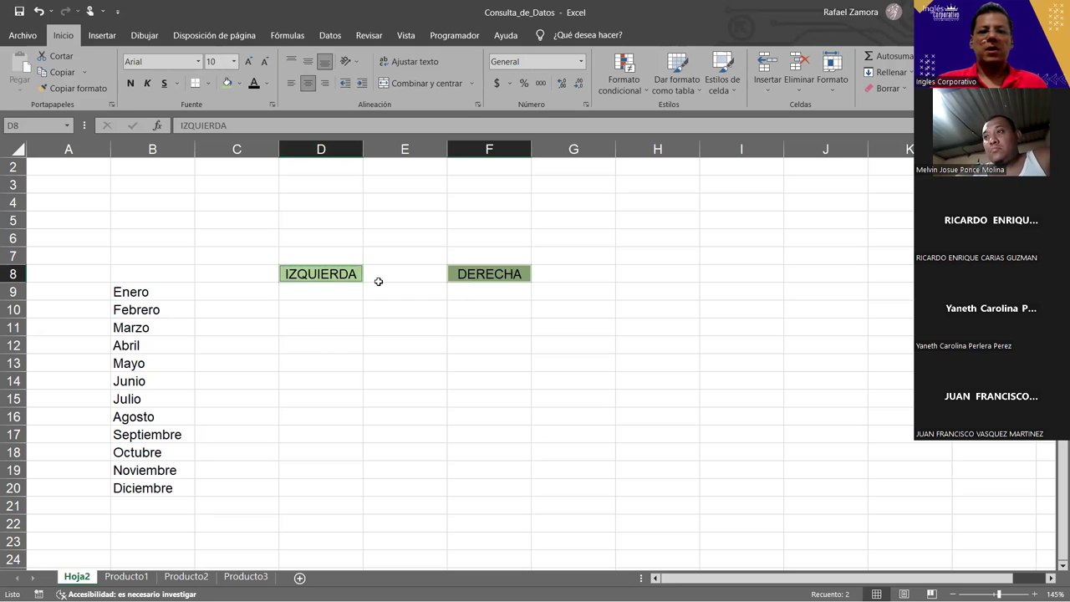
pyautogui.press('Down')
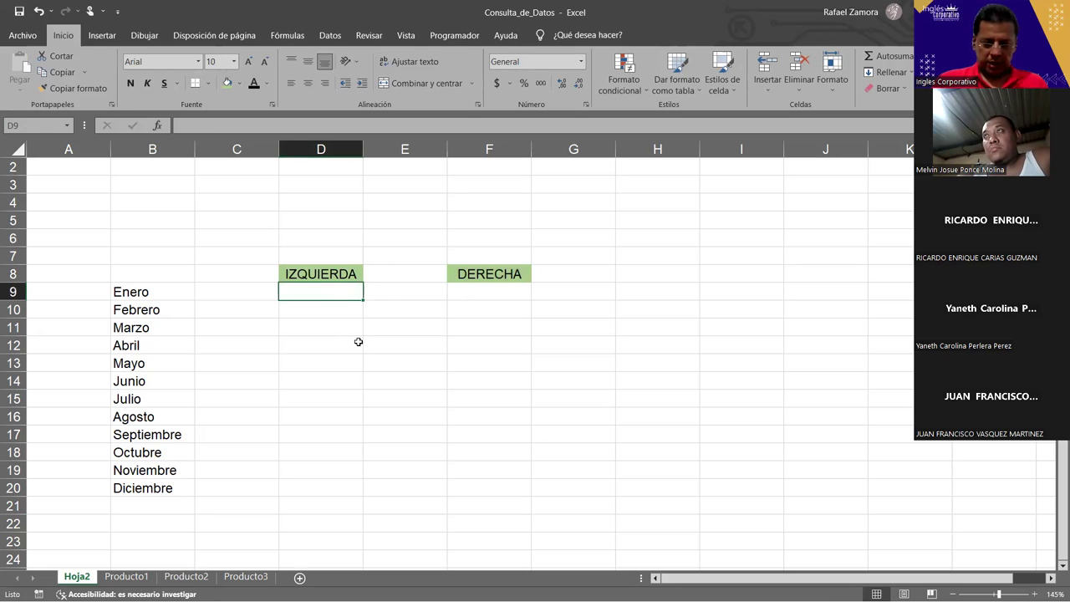
# Enter =IZQUIERDA(B9,2) in D9 so it returns En
pyautogui.write('=')
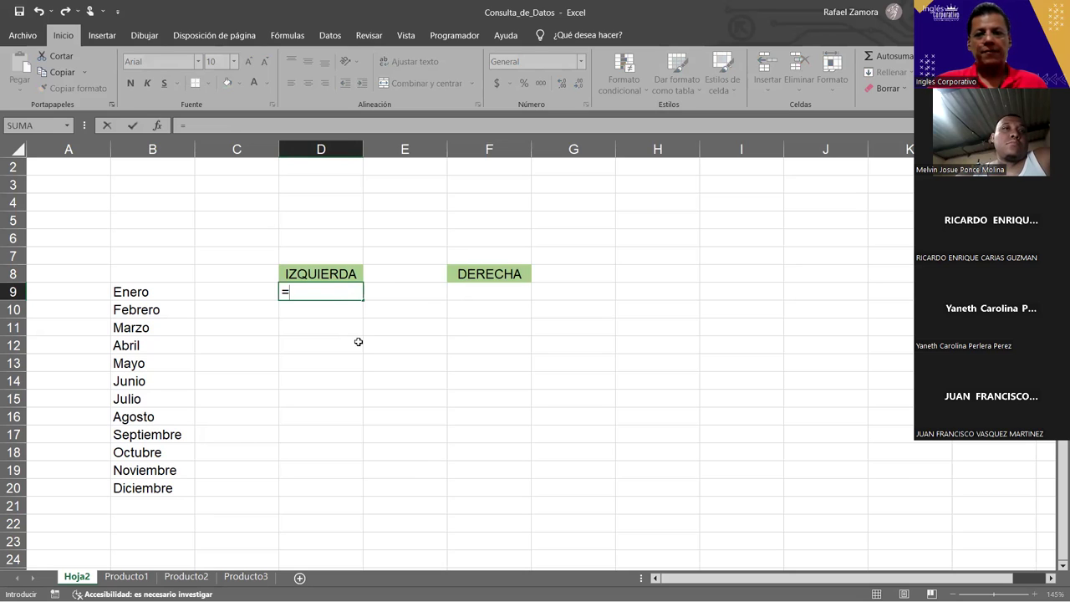
pyautogui.write('IZQUIERDA(')
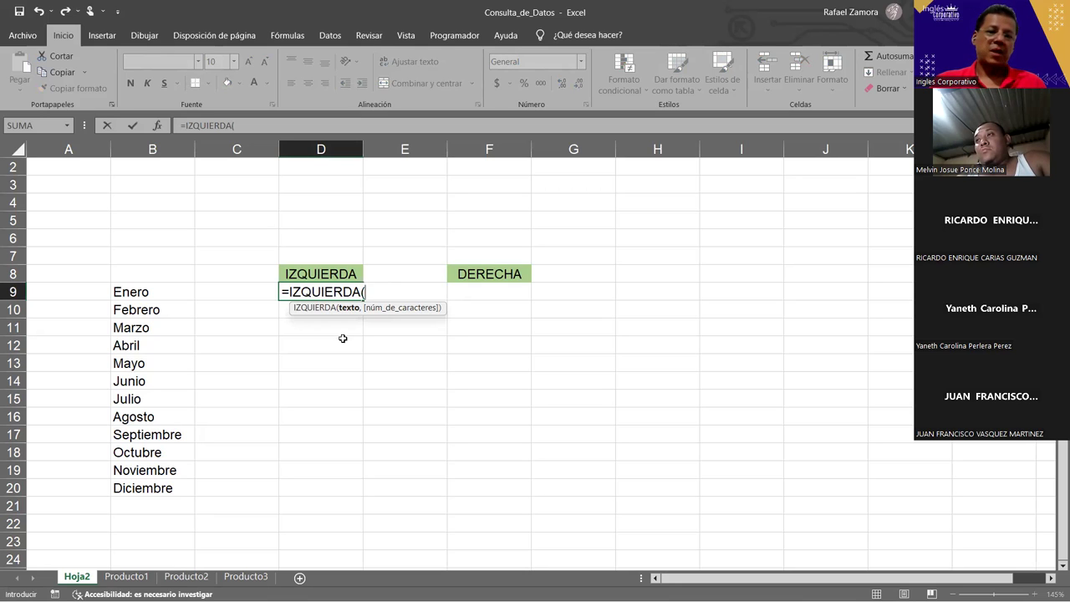
pyautogui.click(174, 289)
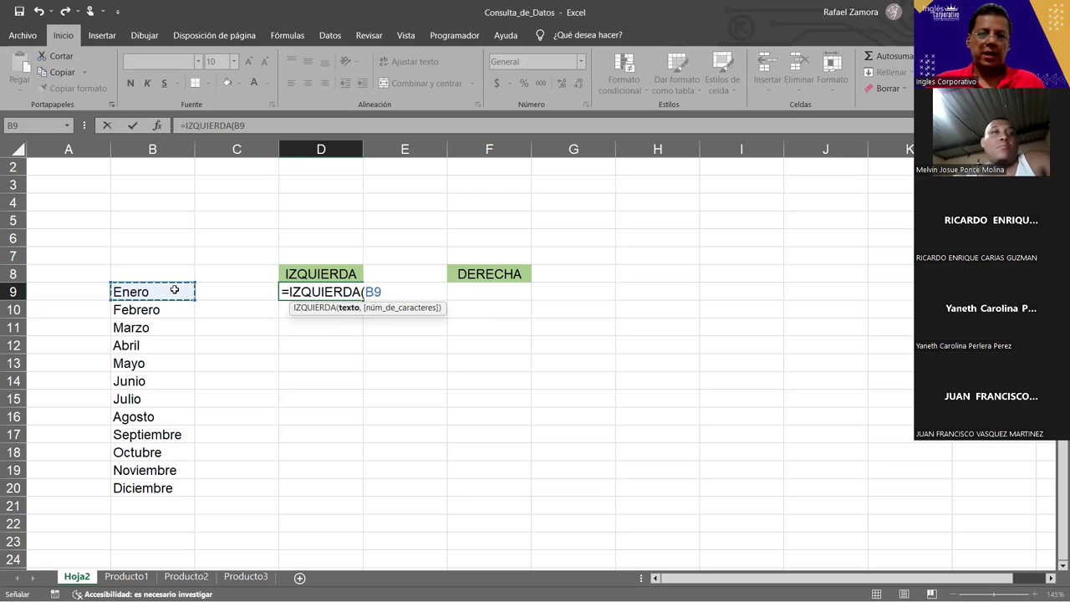
pyautogui.write(',')
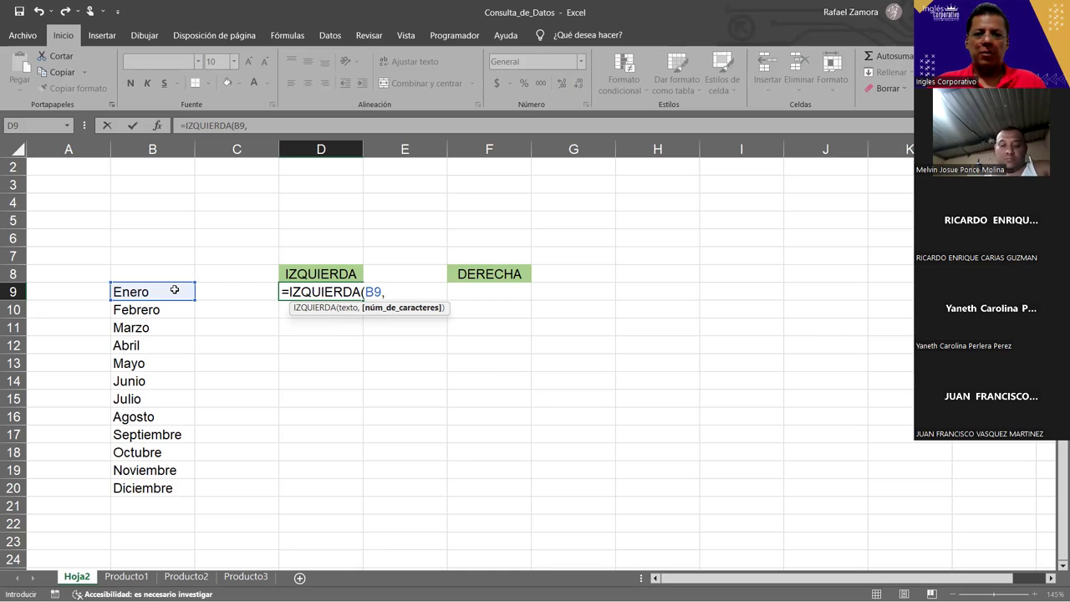
pyautogui.write('2')
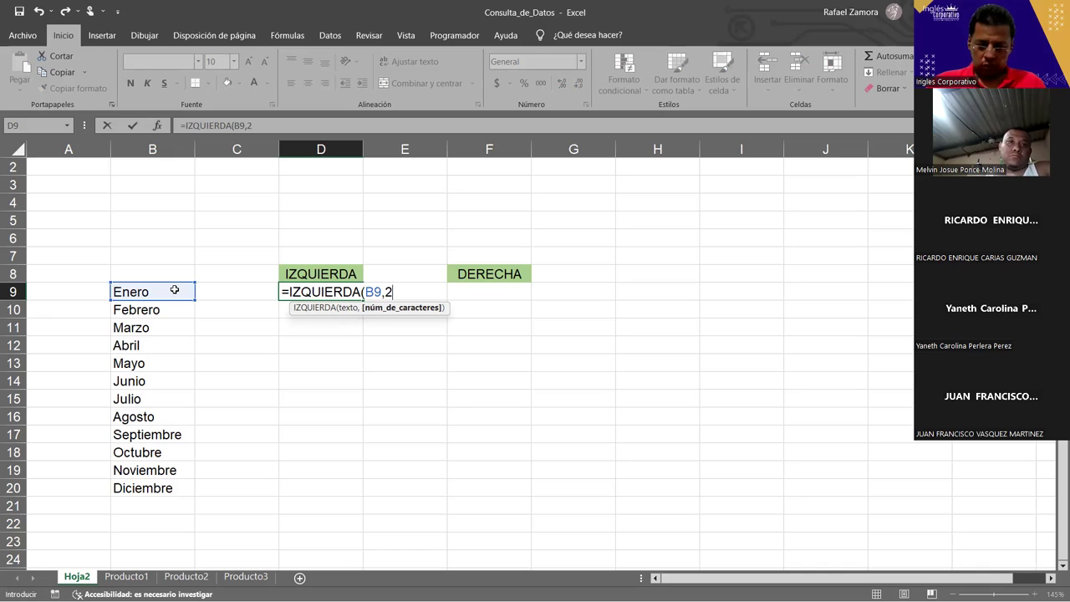
pyautogui.press('Return')
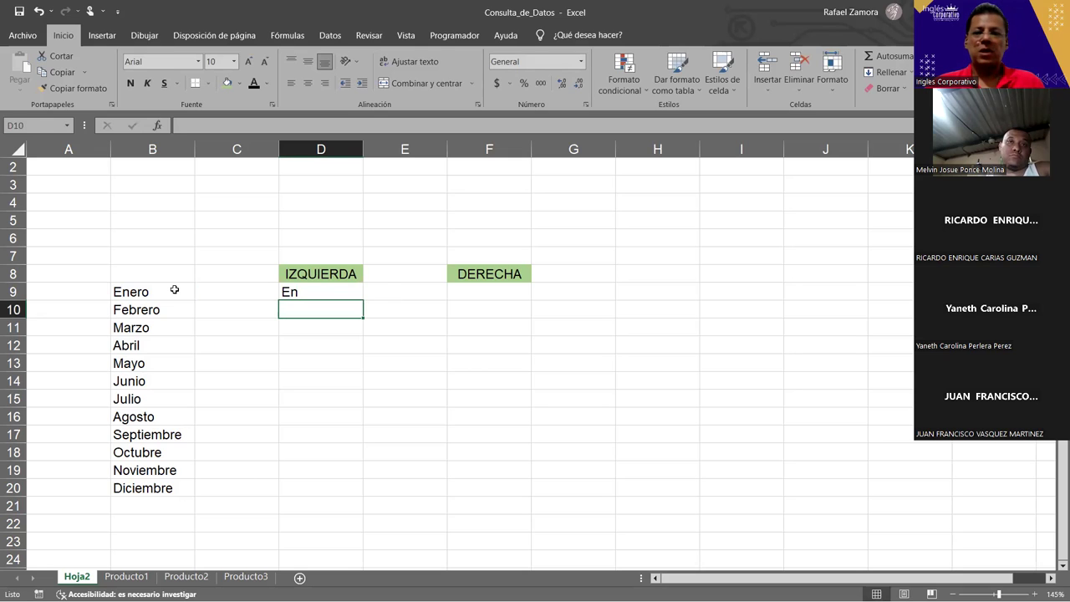
# Enter =DERECHA(B9,2) in F9 so it returns ro
pyautogui.click(504, 292)
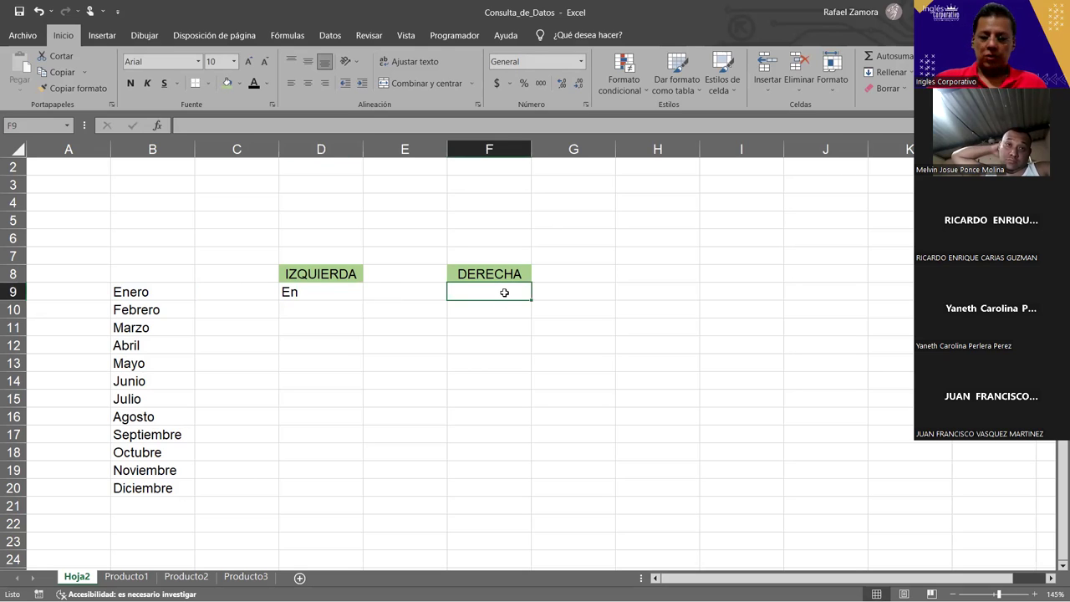
pyautogui.write('=')
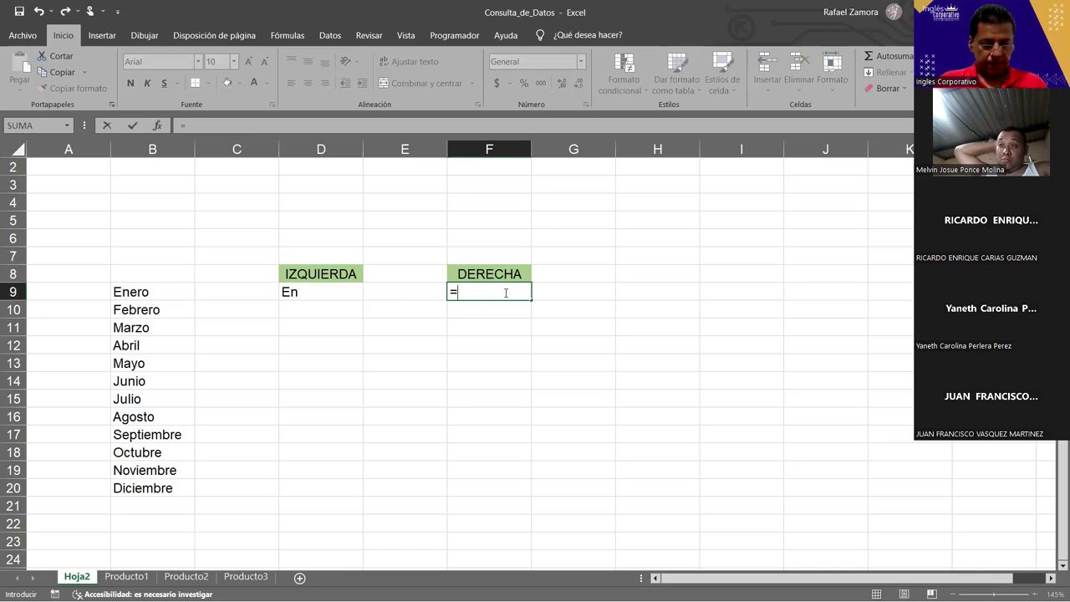
pyautogui.write('der')
pyautogui.press('Tab')
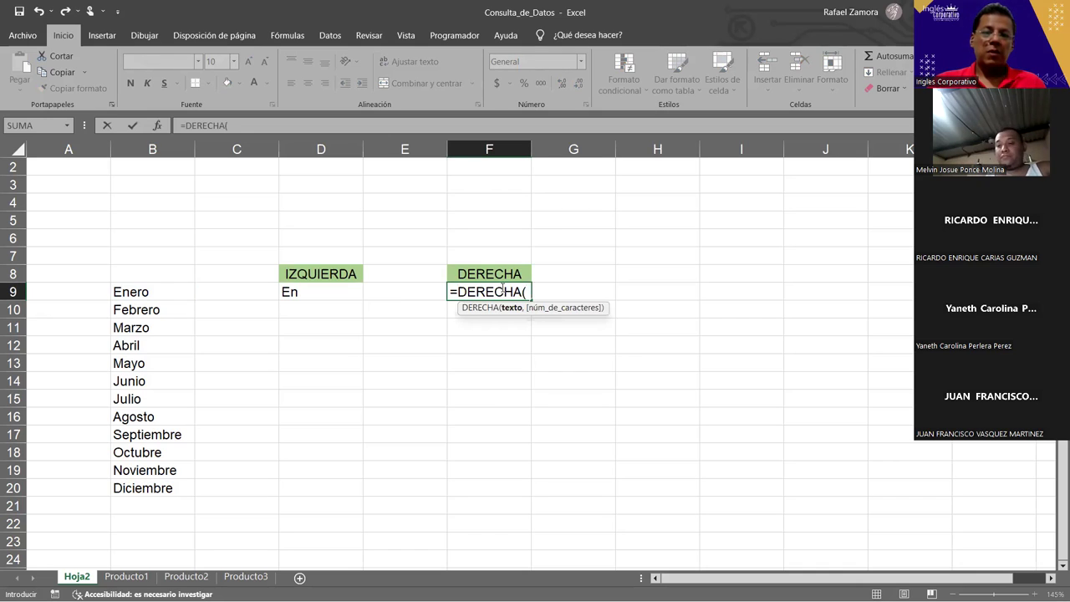
pyautogui.click(164, 291)
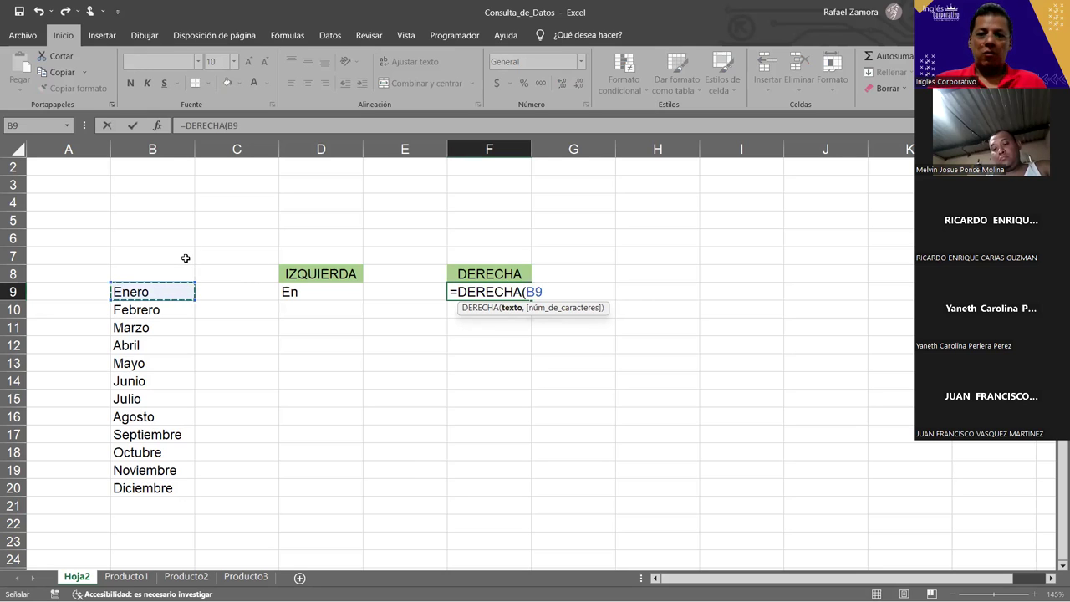
pyautogui.write(',')
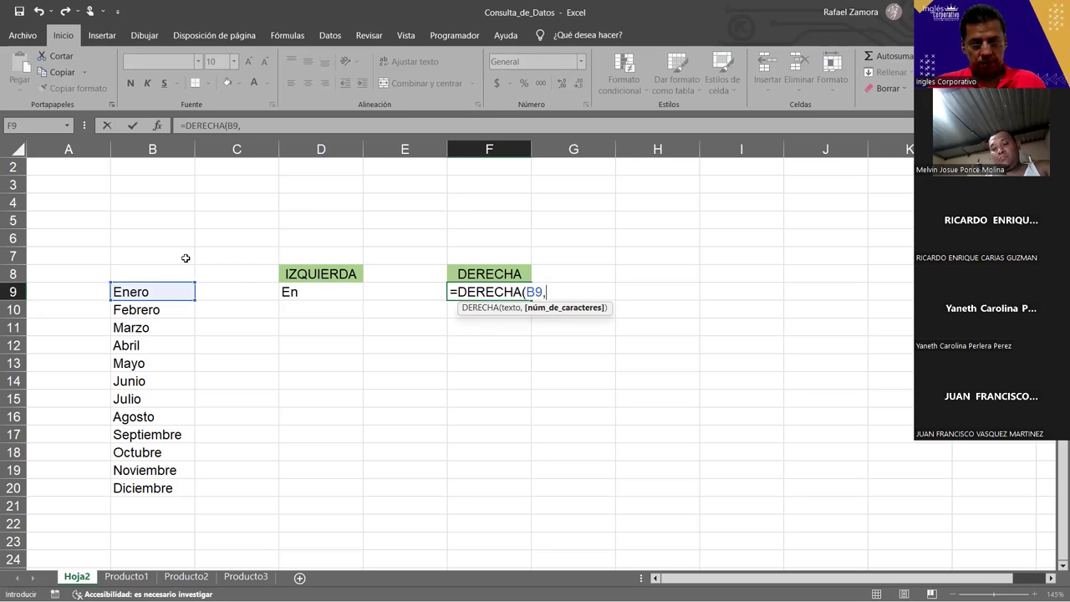
pyautogui.write('2)')
pyautogui.press('Return')
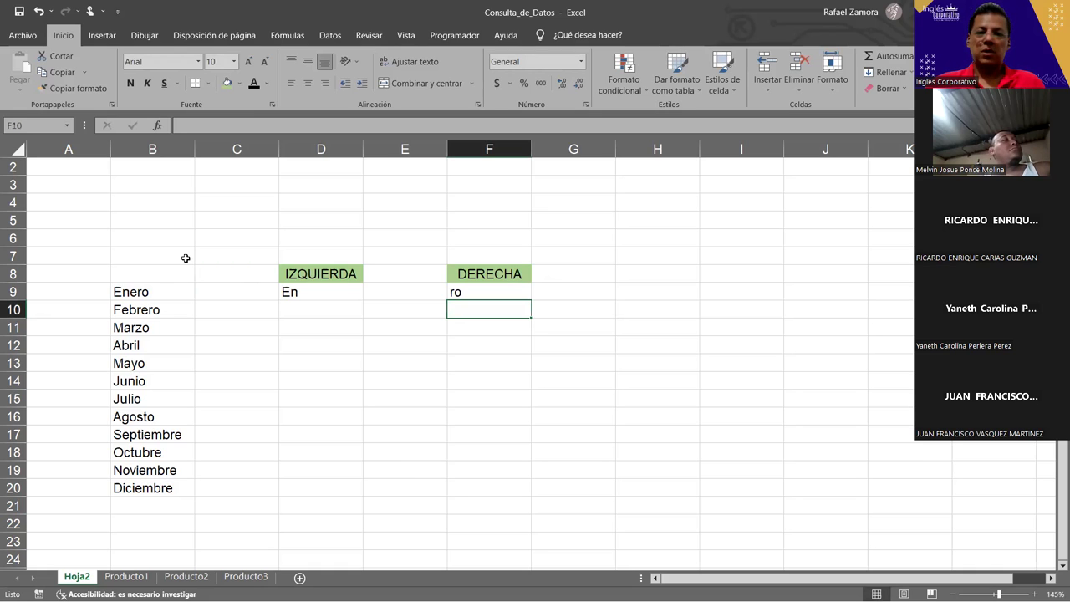
# Fill the D9 and F9 formulas down through row 20
pyautogui.moveTo(324, 297)
pyautogui.mouseDown()
pyautogui.moveTo(524, 302)
pyautogui.moveTo(521, 488)
pyautogui.mouseUp()
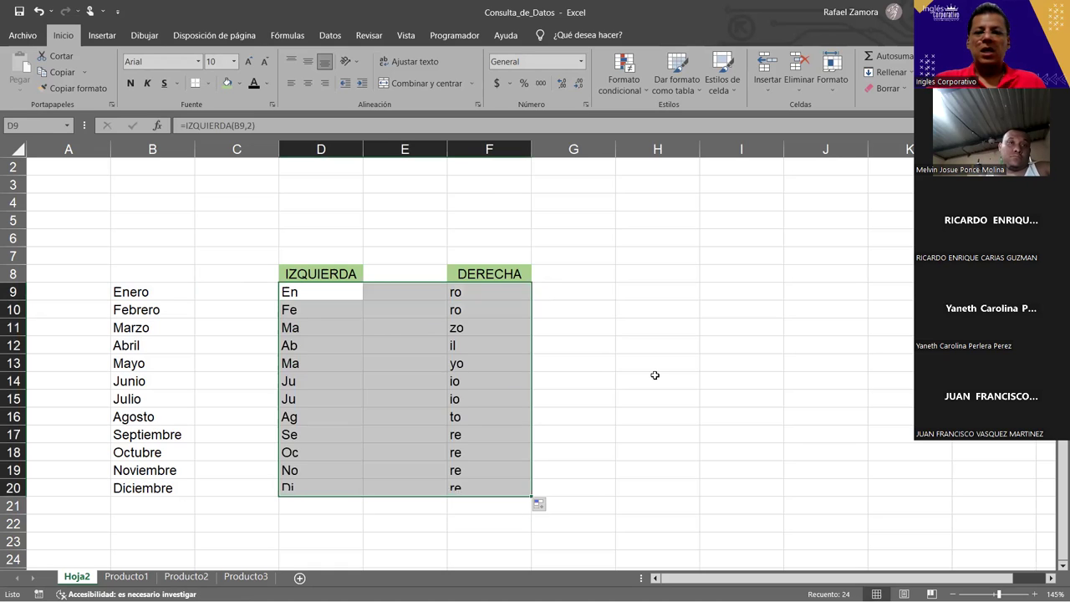
pyautogui.click(654, 375)
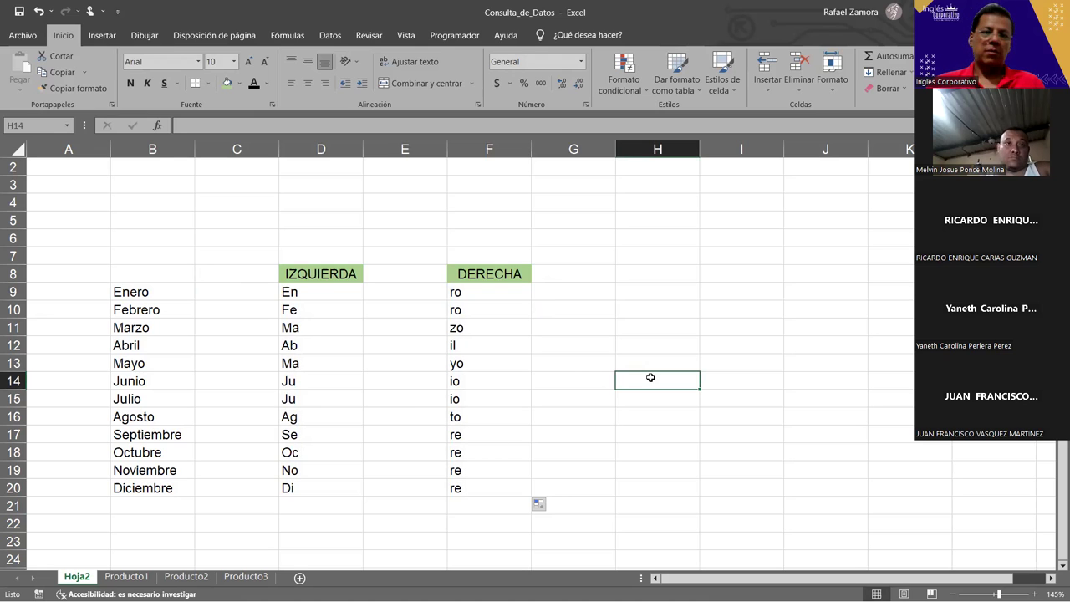
pyautogui.click(326, 294)
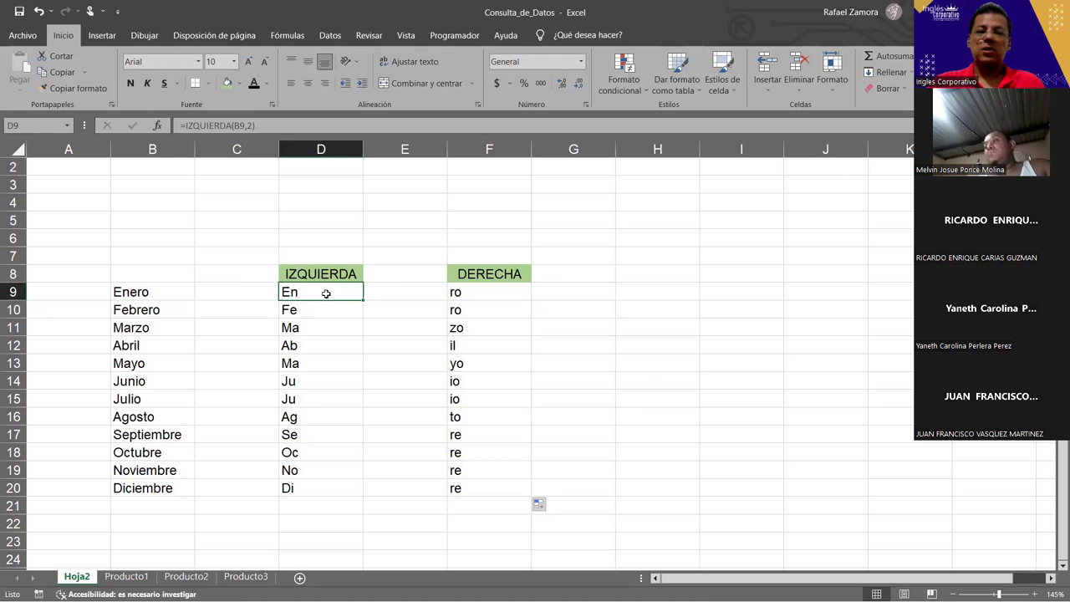
# Review the formulas in D9, F9 and D10, highlighting the character count argument 2
pyautogui.doubleClick(326, 294)
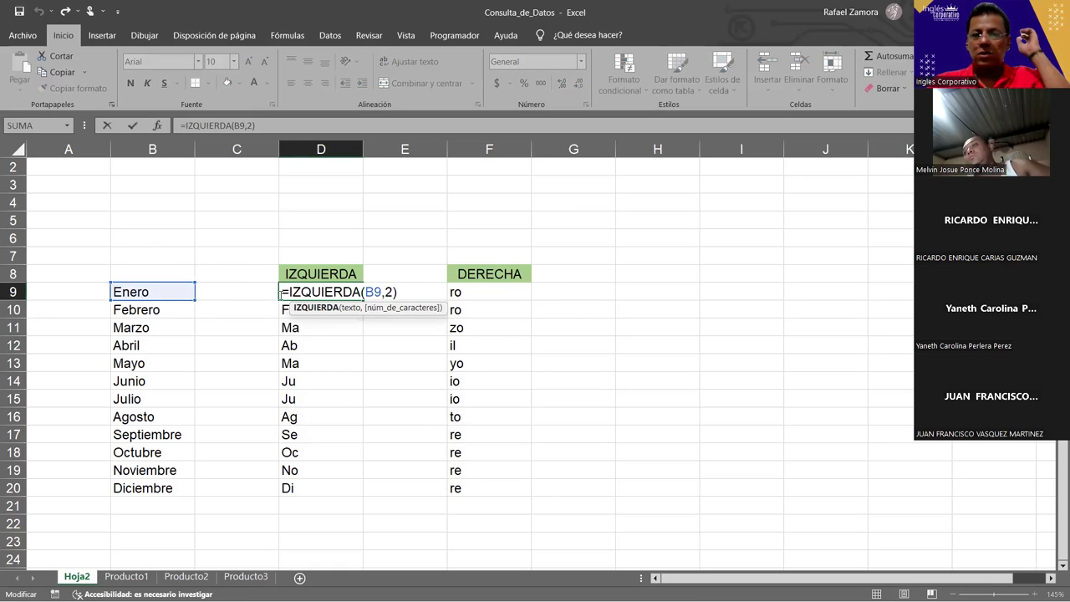
pyautogui.doubleClick(390, 292)
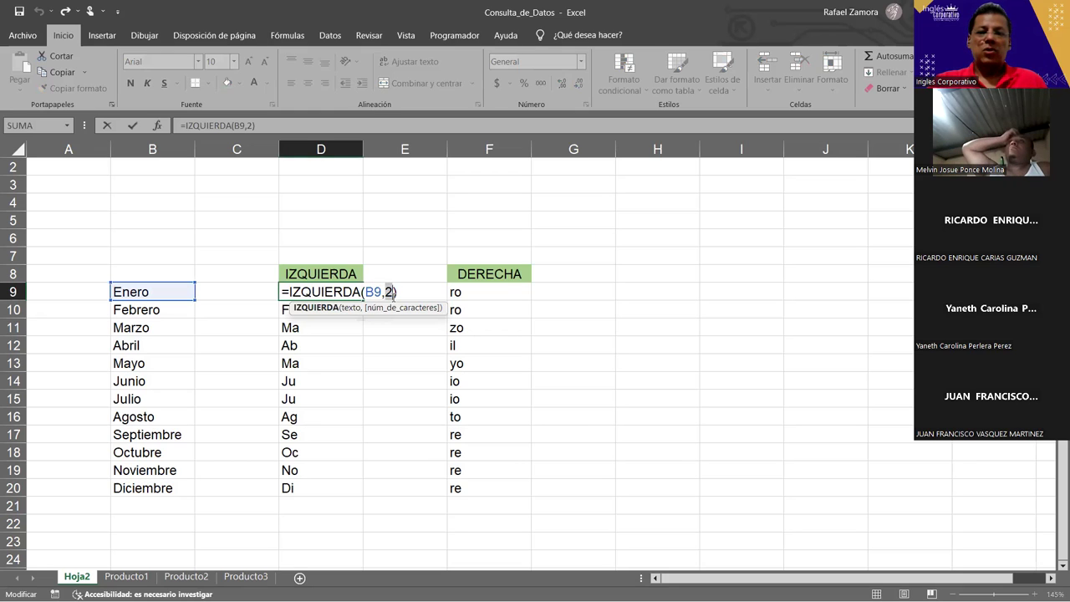
pyautogui.doubleClick(521, 292)
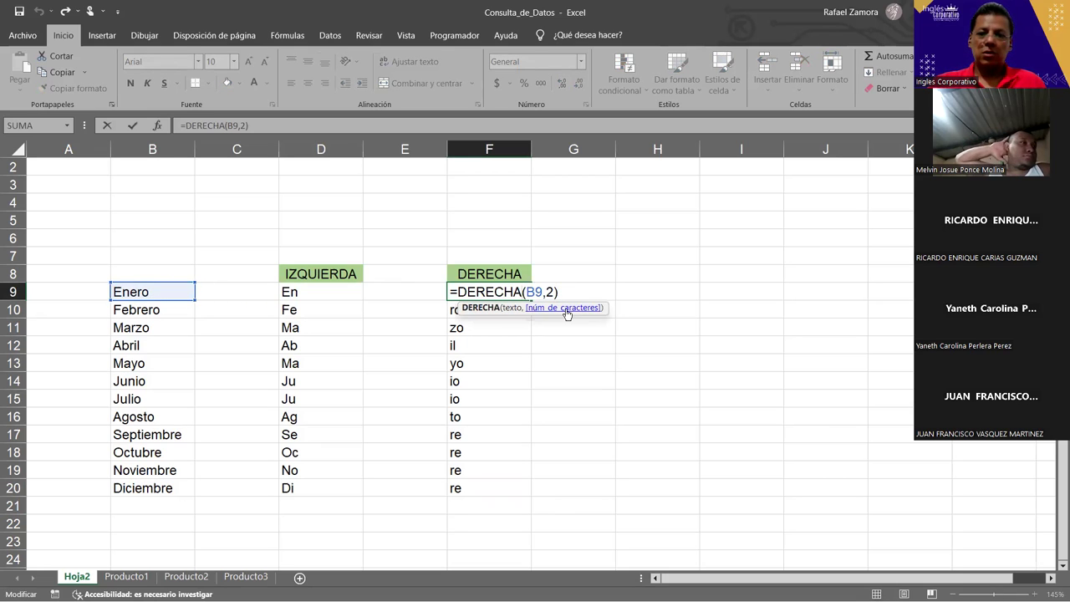
pyautogui.press('Escape')
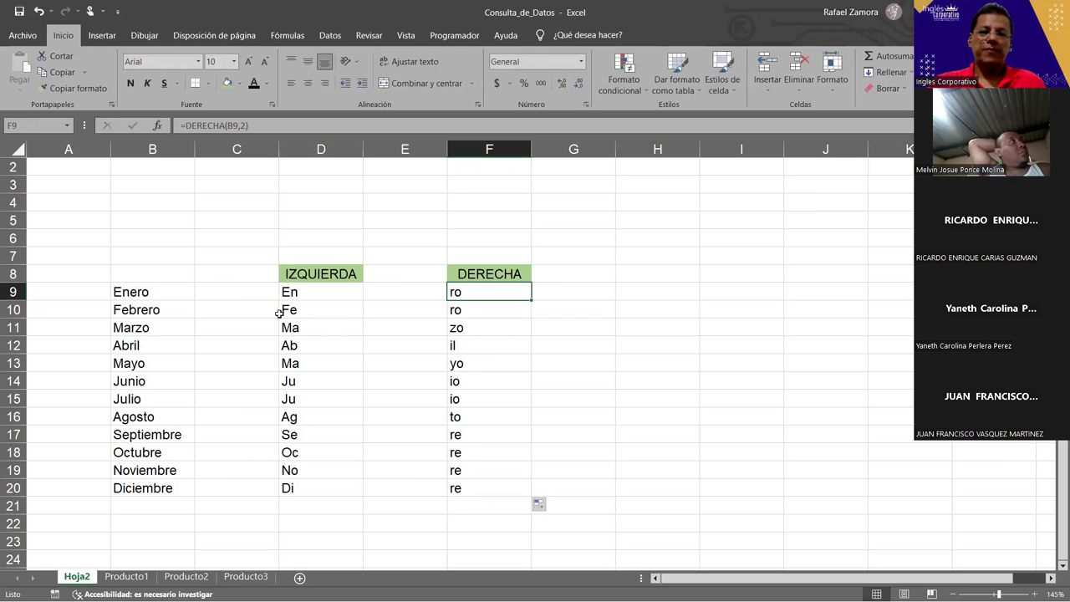
pyautogui.click(334, 314)
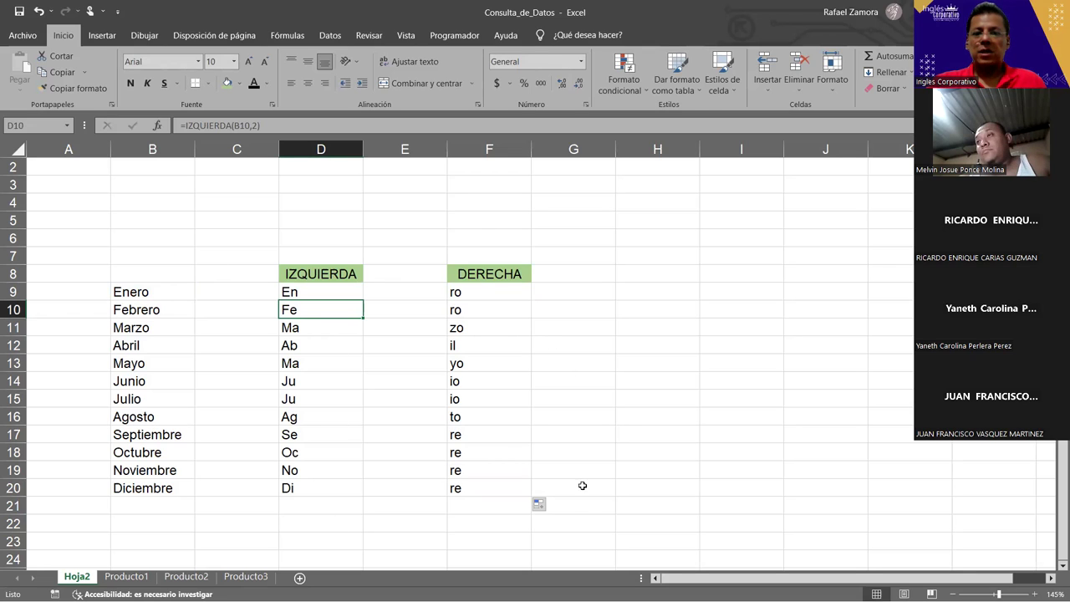
# Change D9 to =IZQUIERDA(B9,3) and fill it down so D9:D20 show Ene through Dic
pyautogui.click(324, 292)
pyautogui.doubleClick(324, 292)
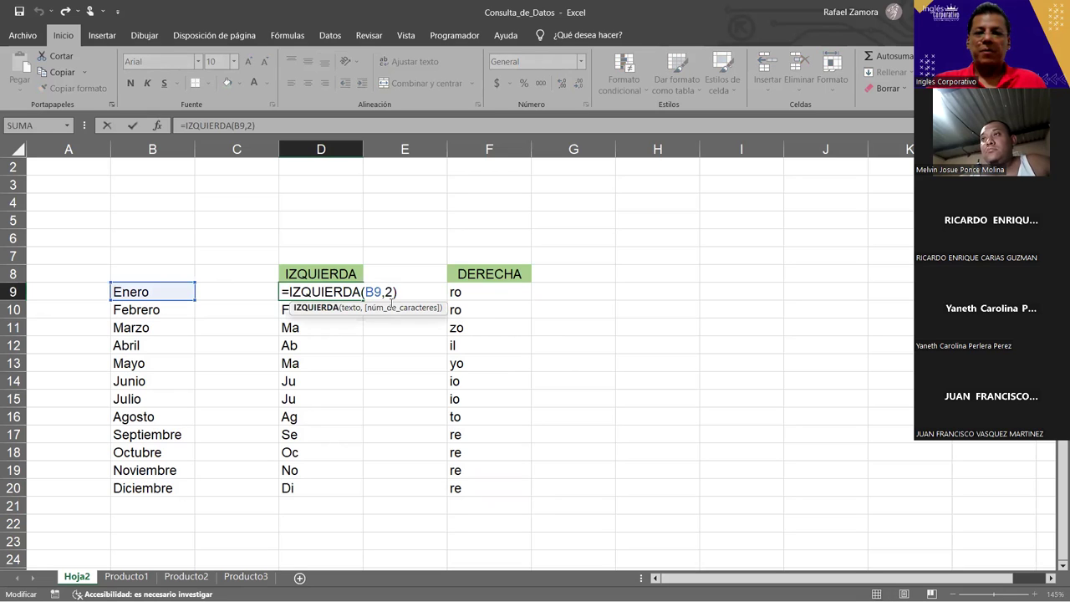
pyautogui.doubleClick(389, 294)
pyautogui.write('3')
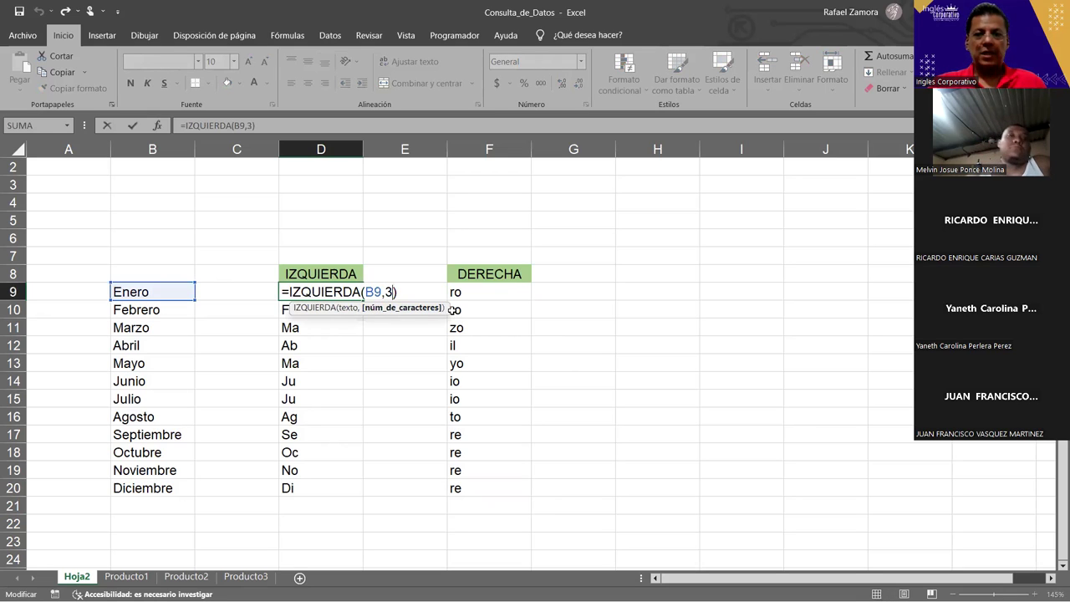
pyautogui.press('Return')
pyautogui.click(327, 288)
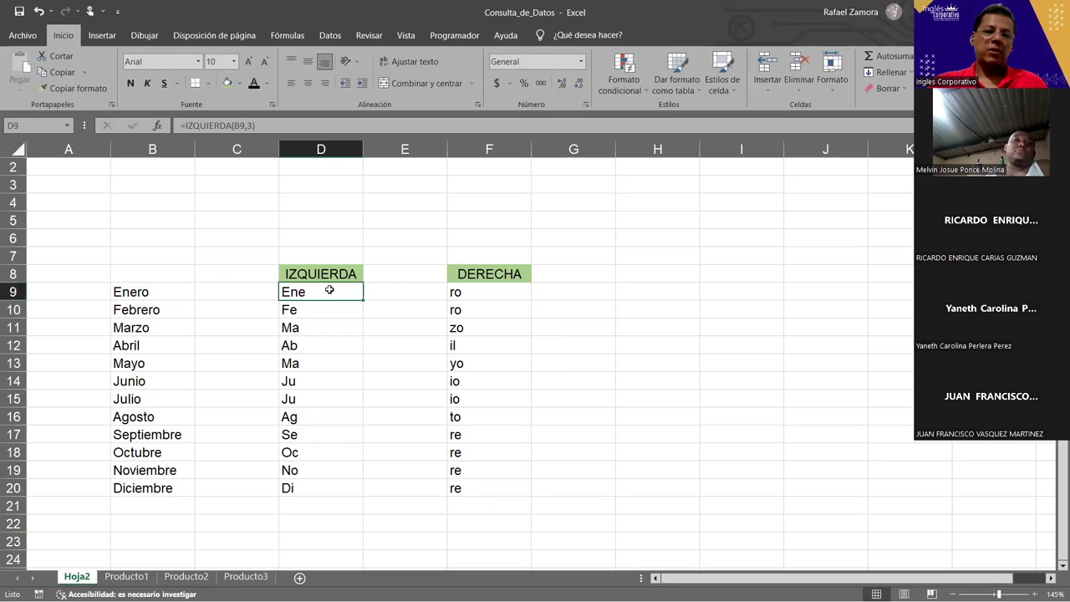
pyautogui.doubleClick(364, 301)
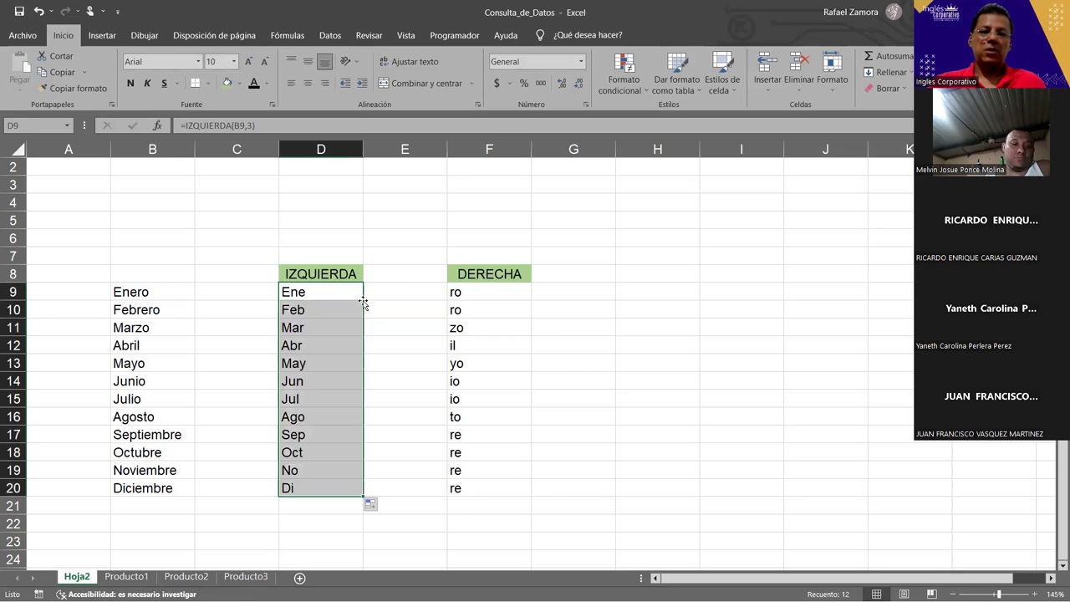
pyautogui.click(480, 295)
pyautogui.hotkey('ctrl', 'Down')
# Change F9 to =DERECHA(B9,3) and fill it down to F20, showing ero through bre
pyautogui.click(479, 295)
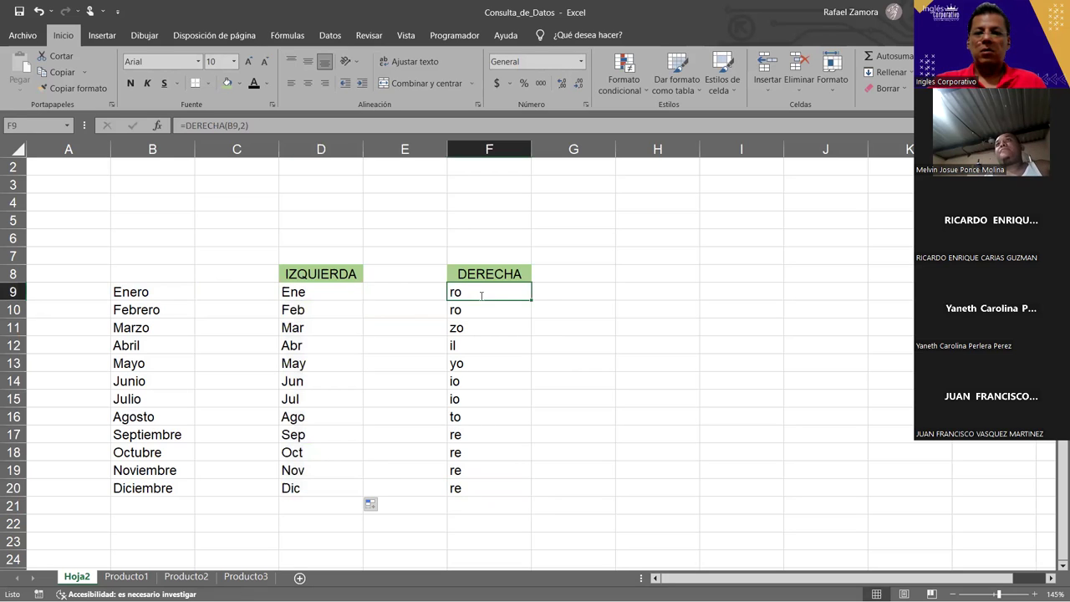
pyautogui.doubleClick(479, 295)
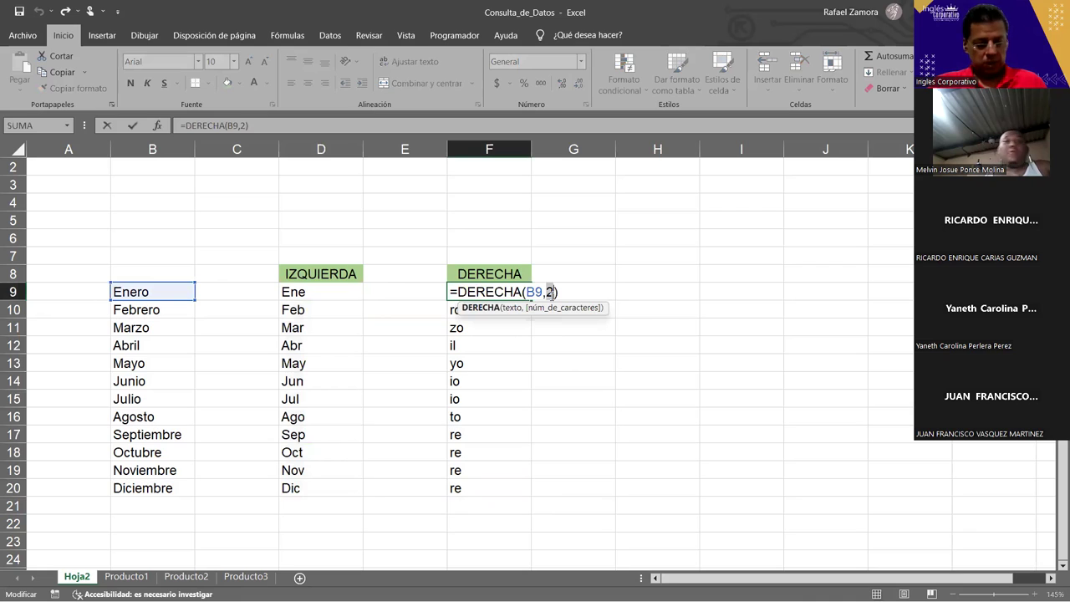
pyautogui.write('3')
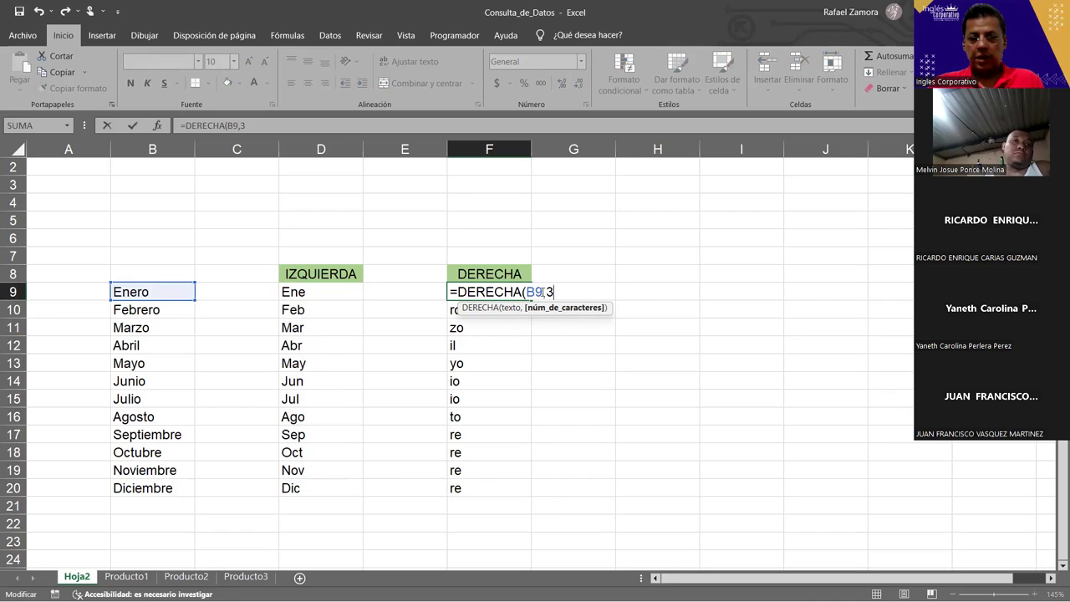
pyautogui.press('Return')
pyautogui.click(522, 296)
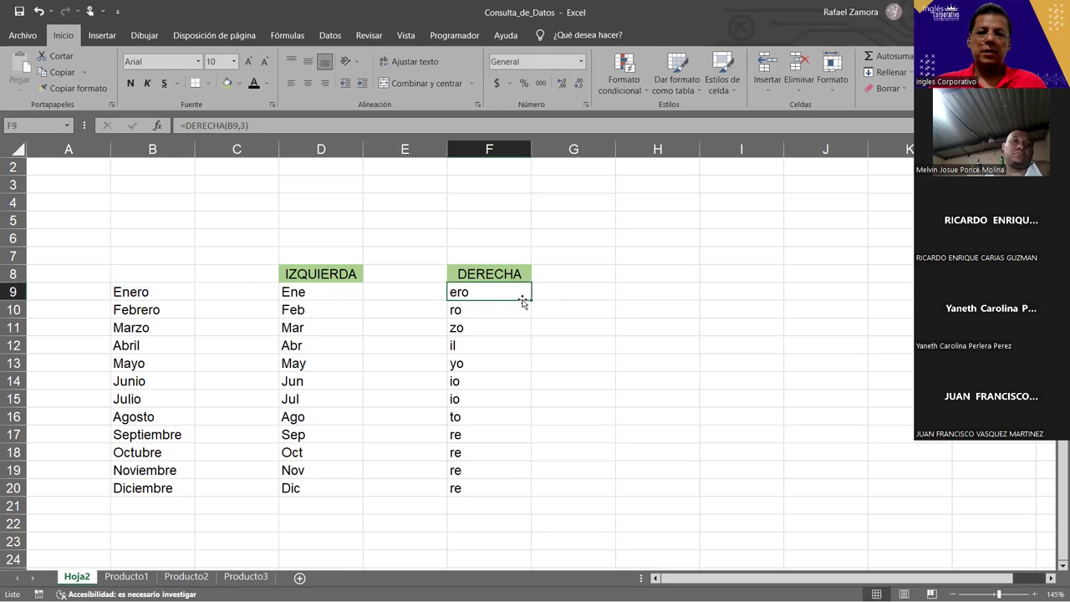
pyautogui.doubleClick(529, 299)
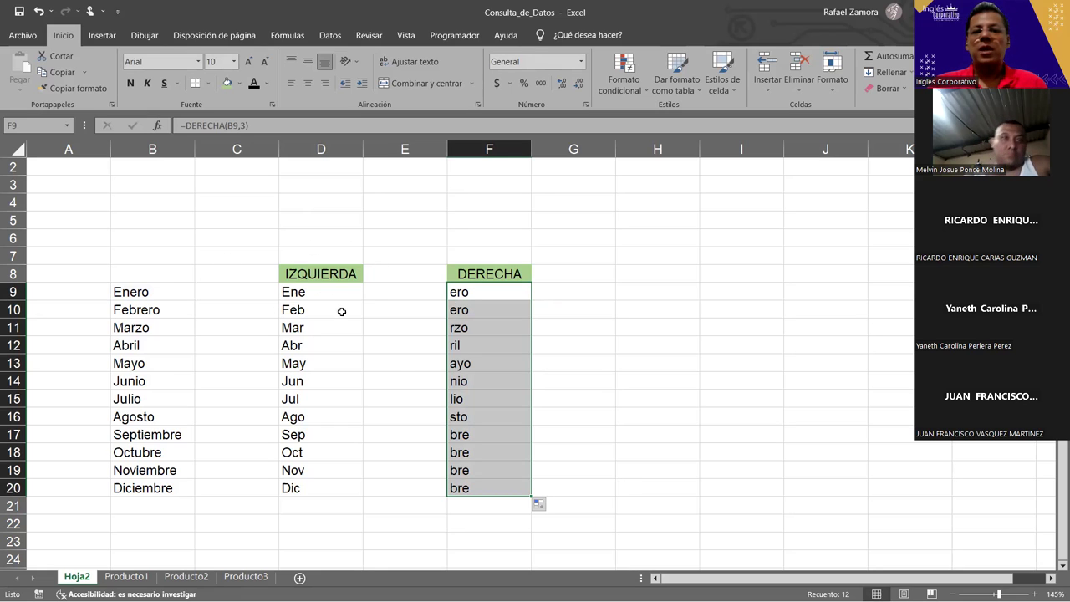
pyautogui.click(438, 342)
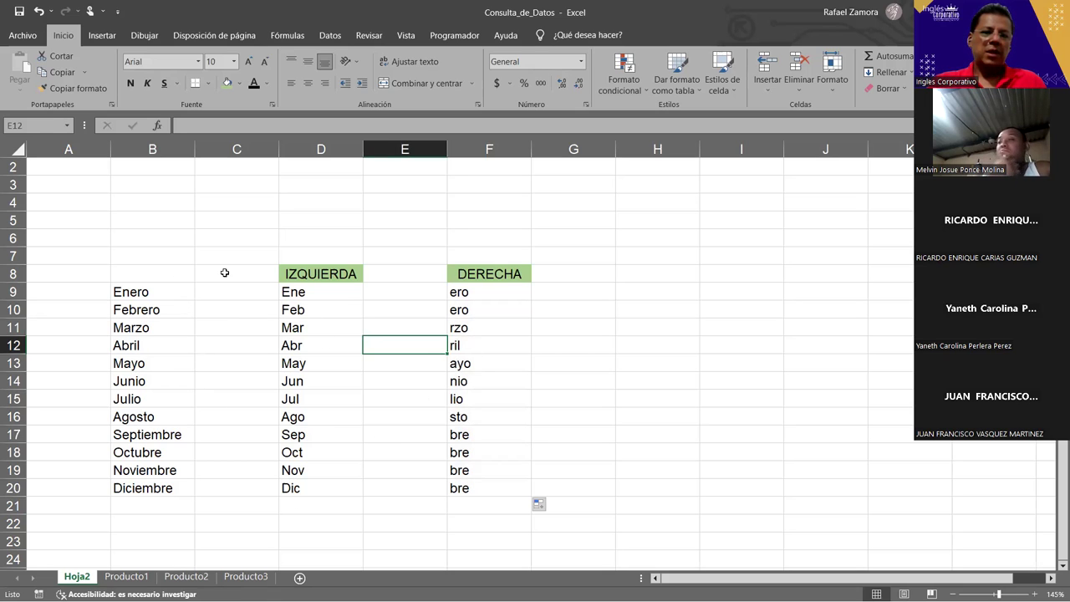
# Review D9's IZQUIERDA formula without changing it, then switch to the Producto1 sheet
pyautogui.click(198, 292)
pyautogui.click(350, 302)
pyautogui.click(344, 281)
pyautogui.click(342, 287)
pyautogui.doubleClick(342, 287)
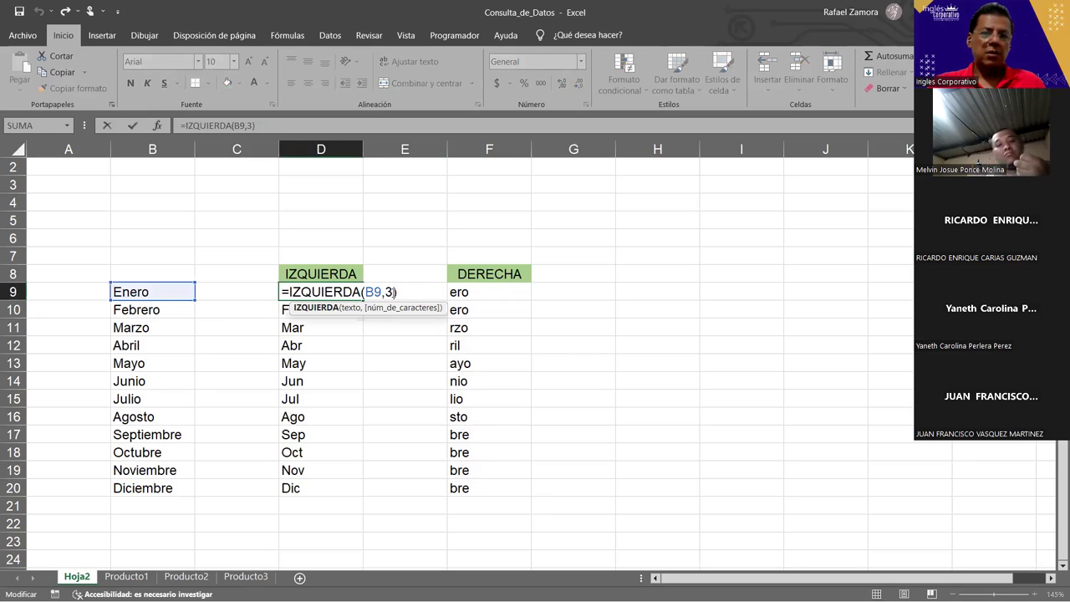
pyautogui.press('Left')
pyautogui.click(373, 292)
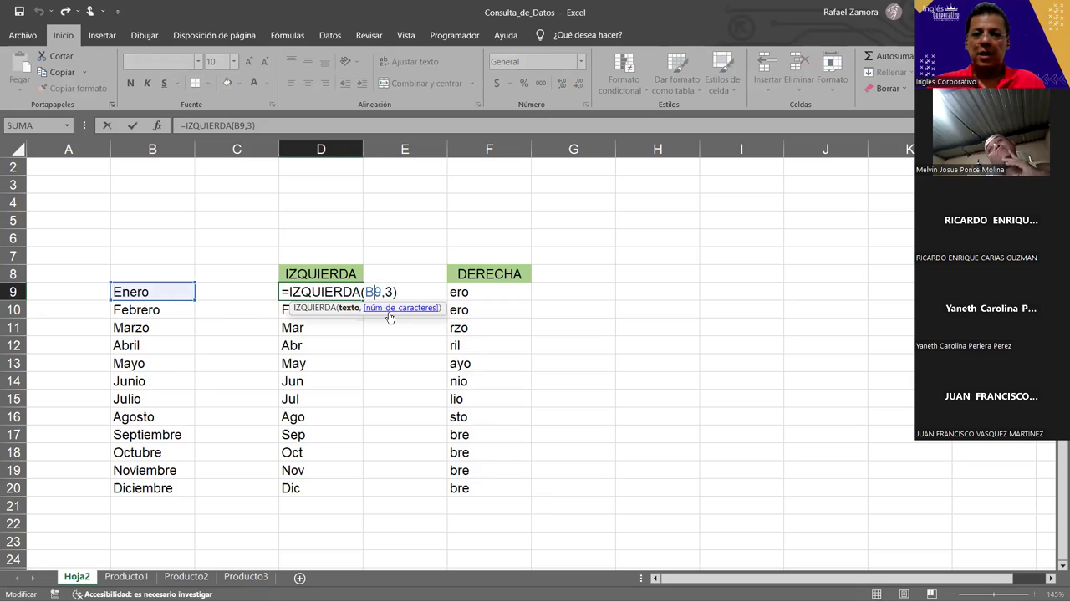
pyautogui.press('Escape')
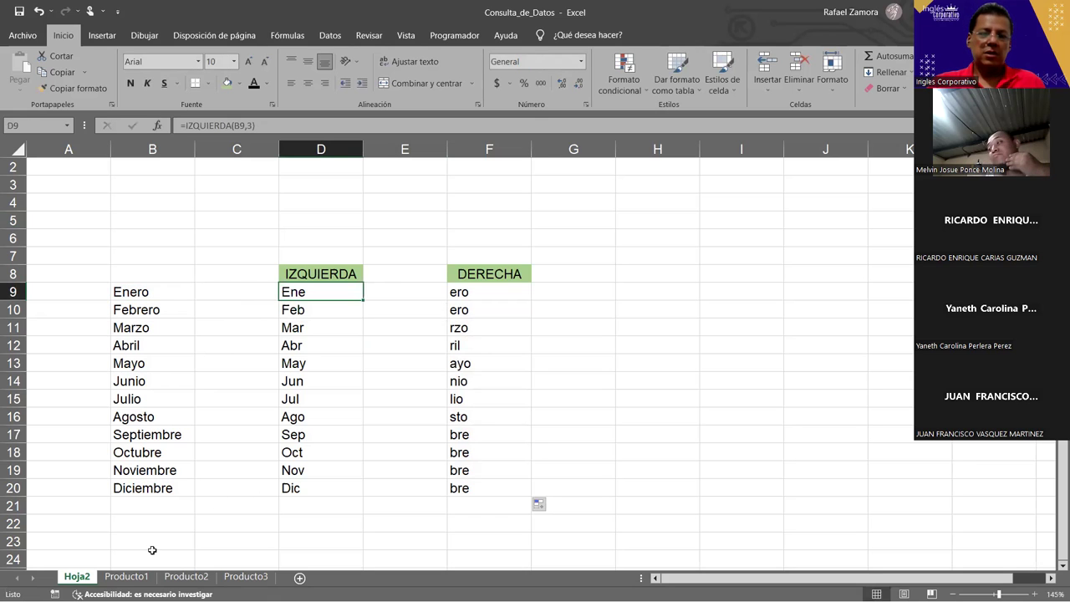
pyautogui.click(126, 576)
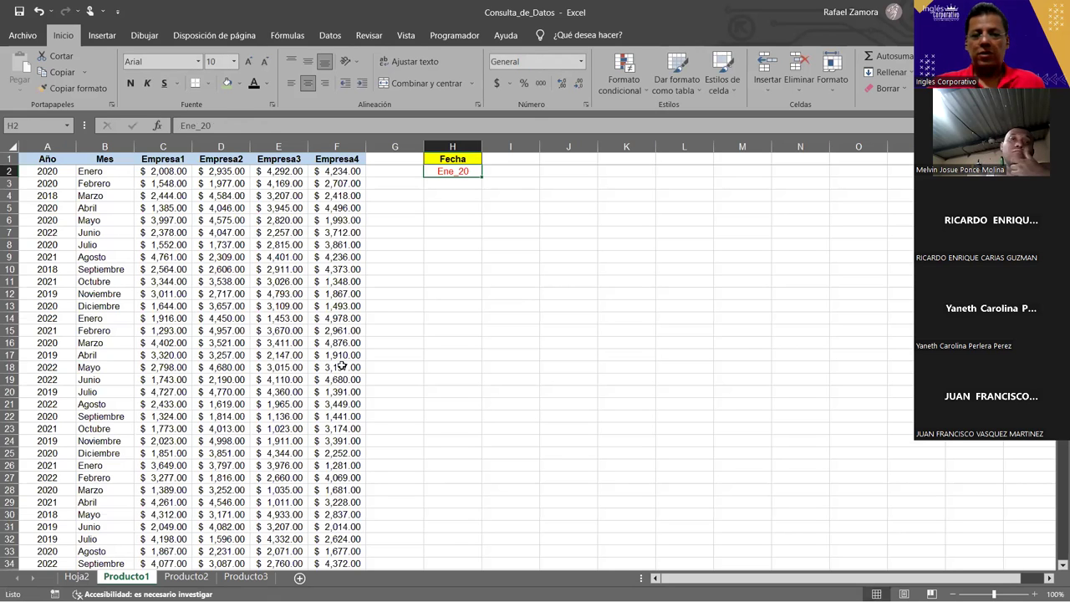
pyautogui.keyDown('ctrl'); pyautogui.scroll(1, 347, 333); pyautogui.keyUp('ctrl')
pyautogui.keyDown('ctrl'); pyautogui.scroll(1, 404, 311); pyautogui.keyUp('ctrl')
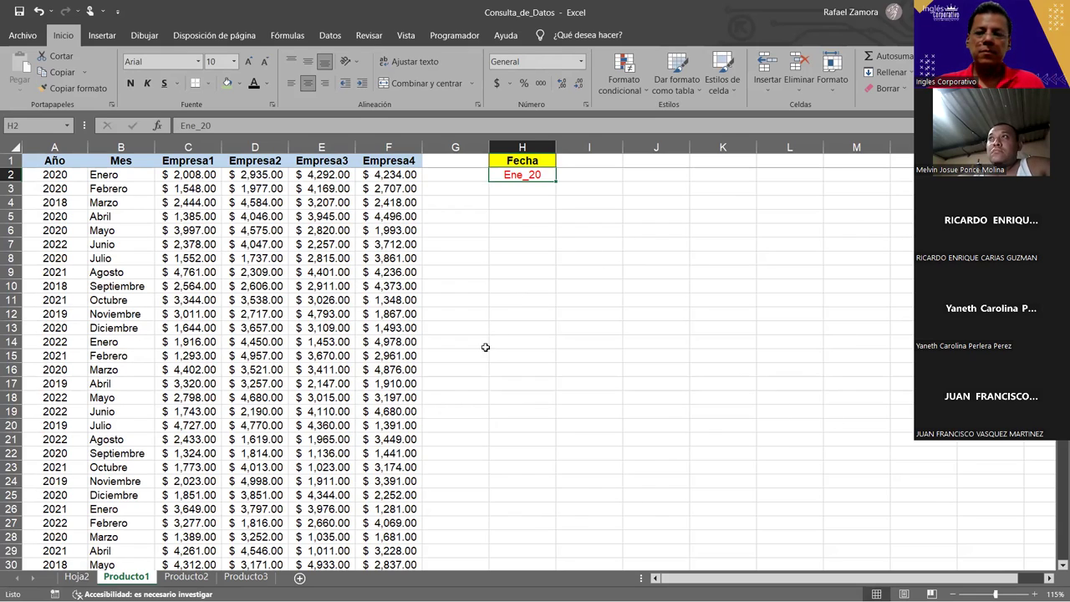
pyautogui.click(458, 326)
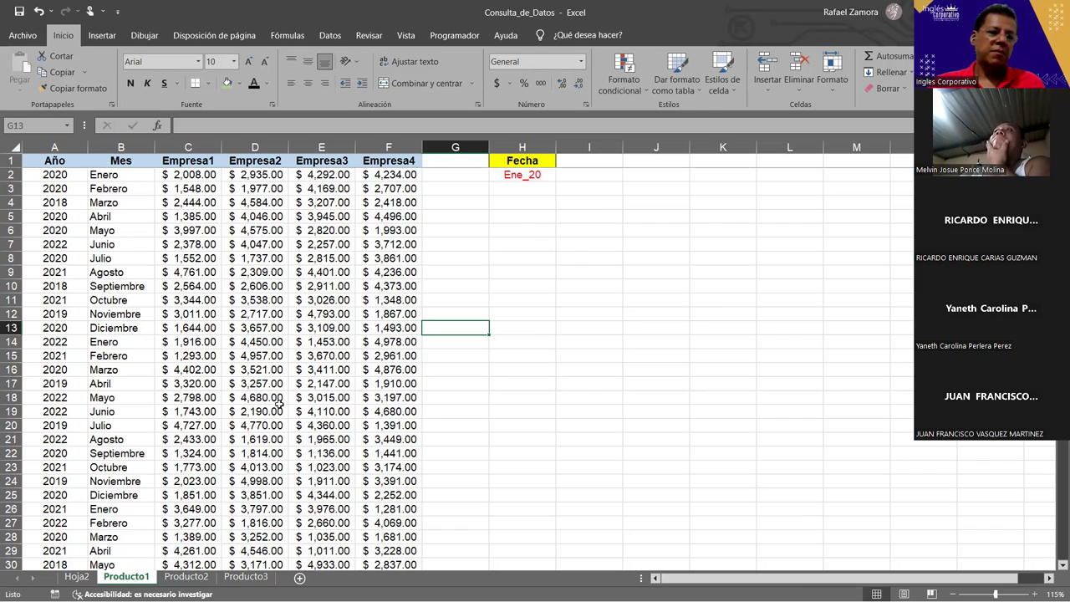
pyautogui.scroll(-6, 279, 403)
pyautogui.scroll(-5, 278, 403)
pyautogui.scroll(9, 278, 403)
pyautogui.scroll(2, 278, 403)
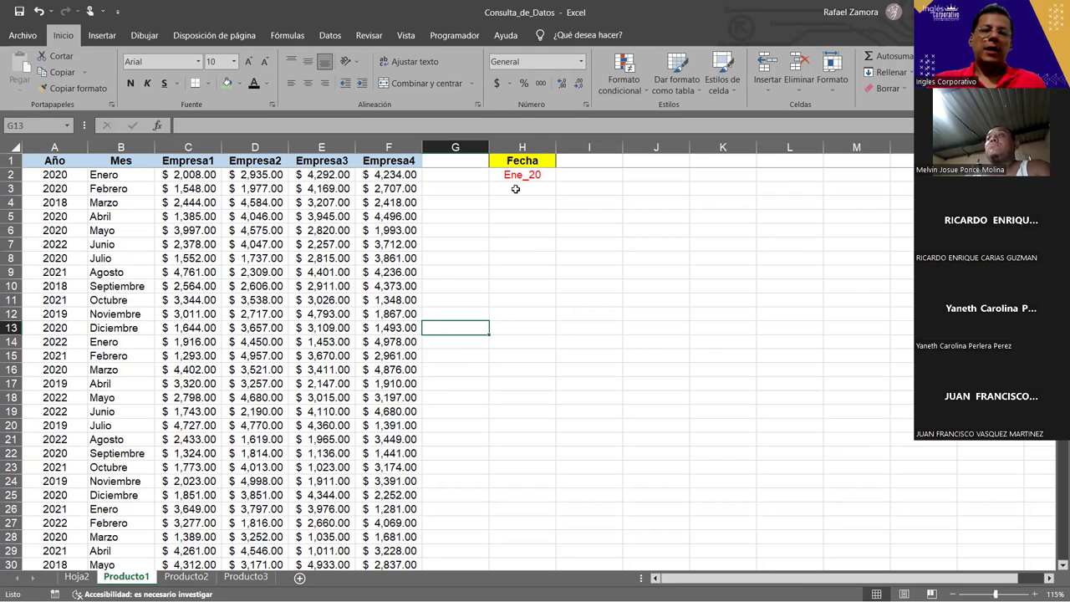
pyautogui.click(539, 176)
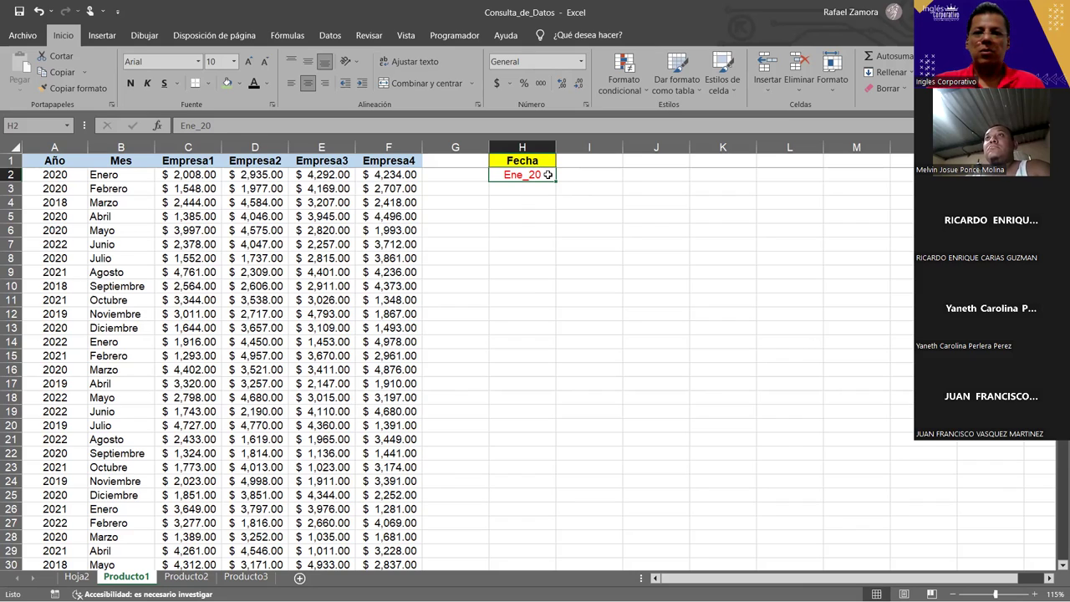
pyautogui.click(540, 189)
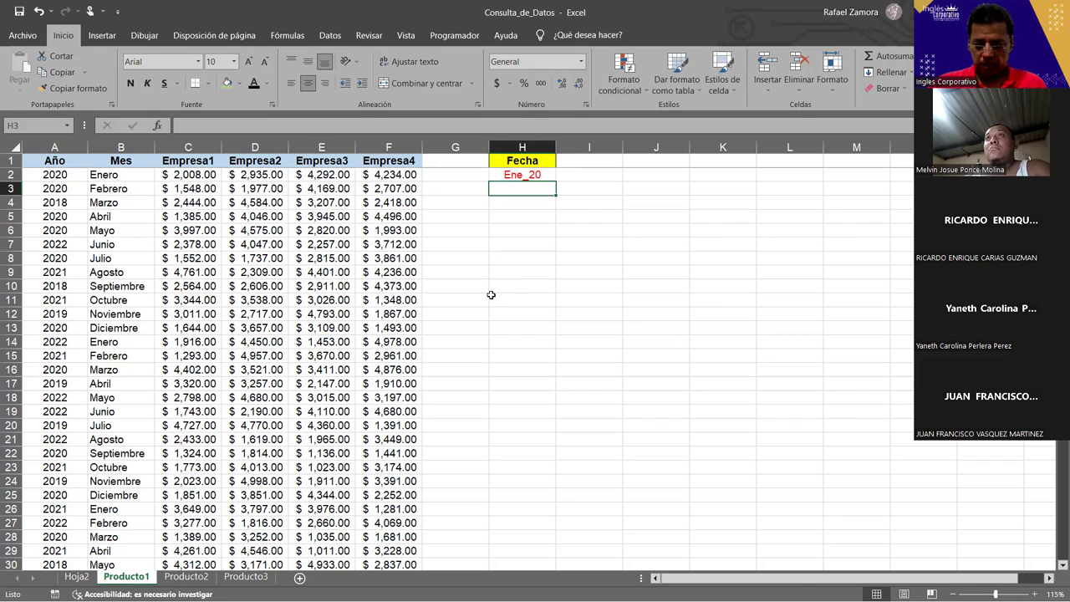
# Enter =IZQUIERDA(B3,3) in H3 so it shows Feb, then reopen it for editing
pyautogui.write('=')
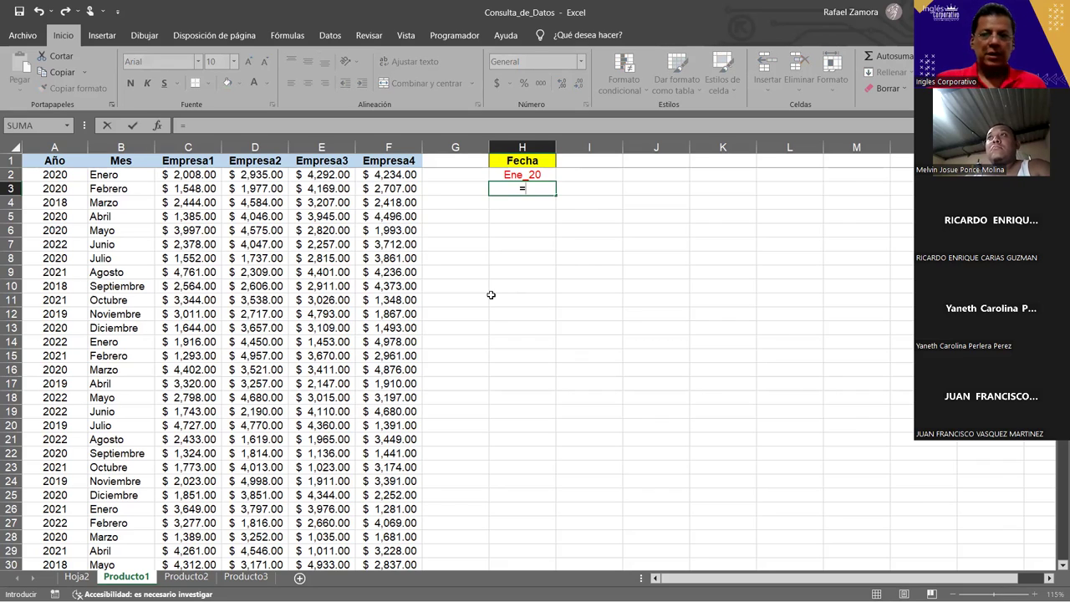
pyautogui.write('izqui')
pyautogui.press('Tab')
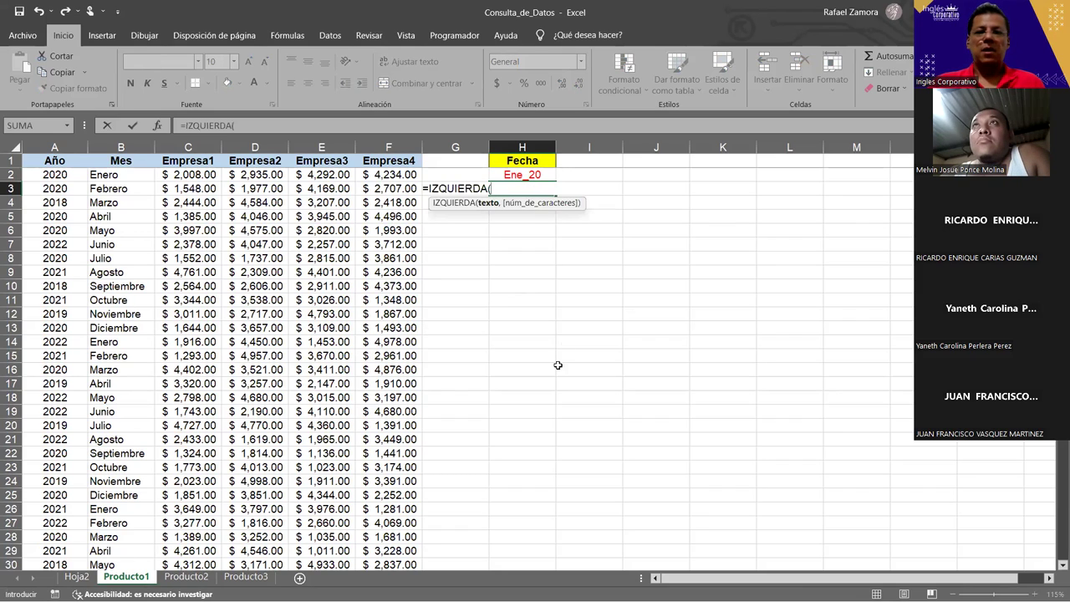
pyautogui.click(132, 189)
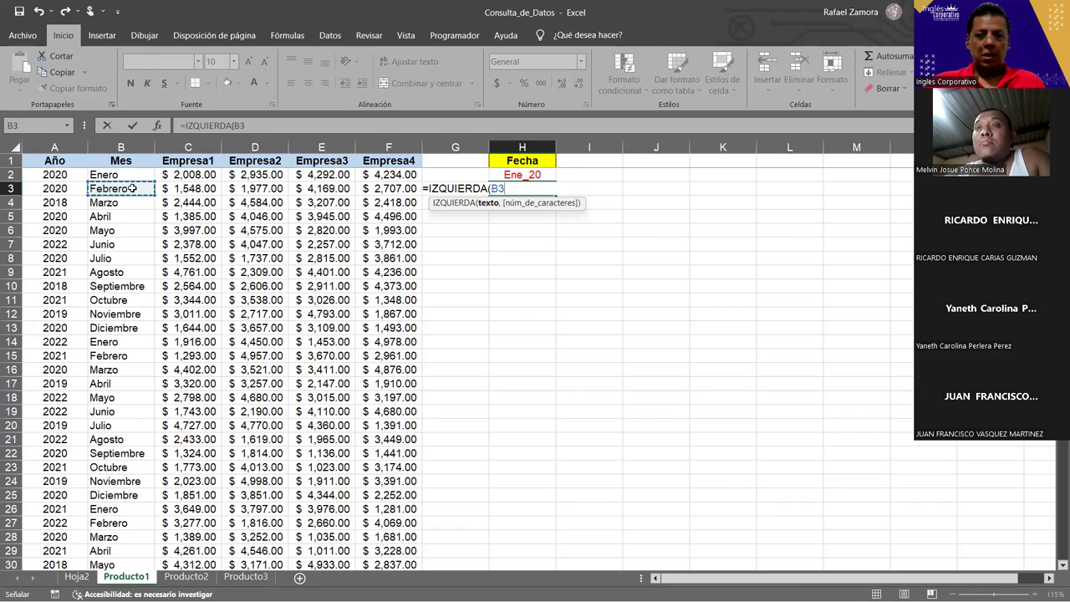
pyautogui.write(',')
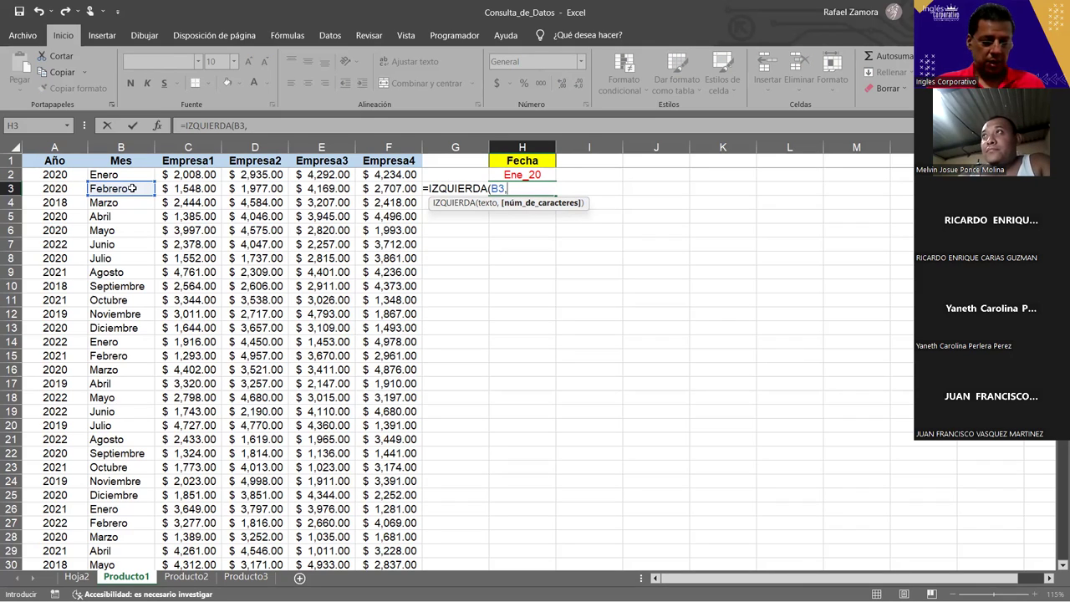
pyautogui.write('3')
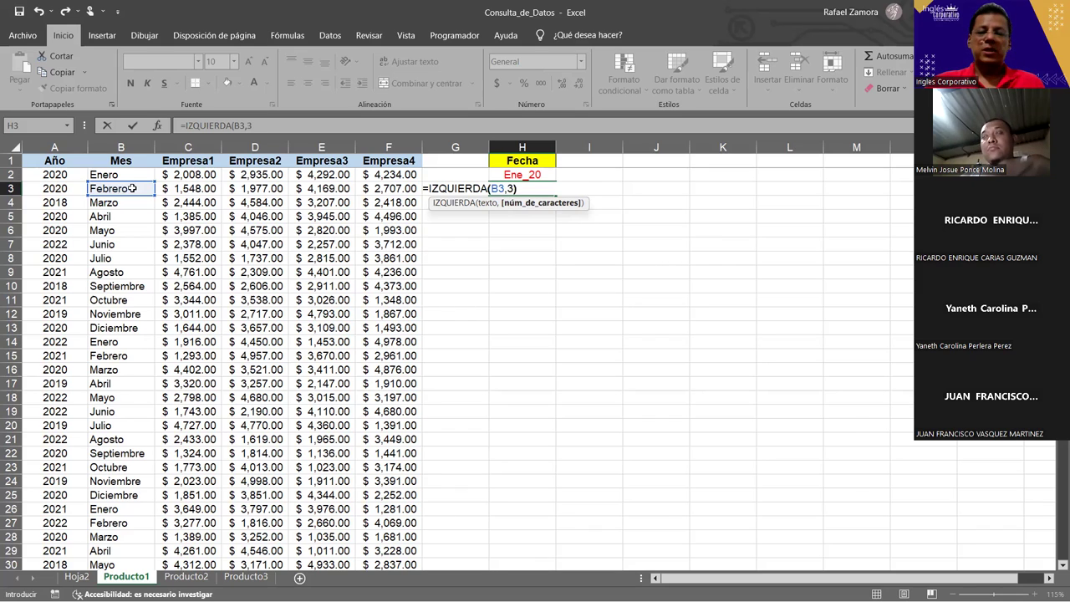
pyautogui.press('Return')
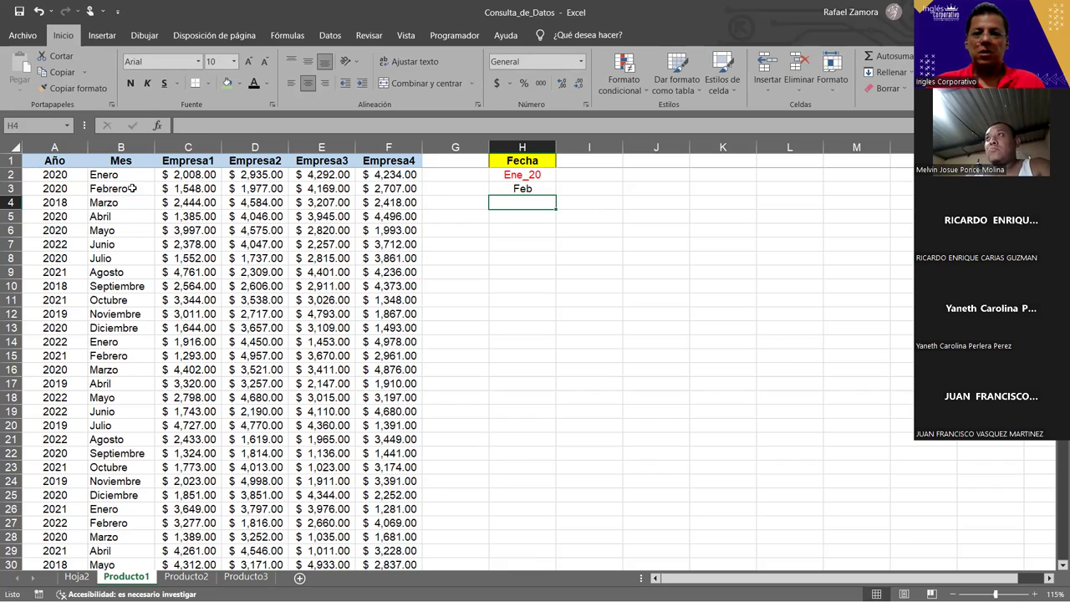
pyautogui.press('Up')
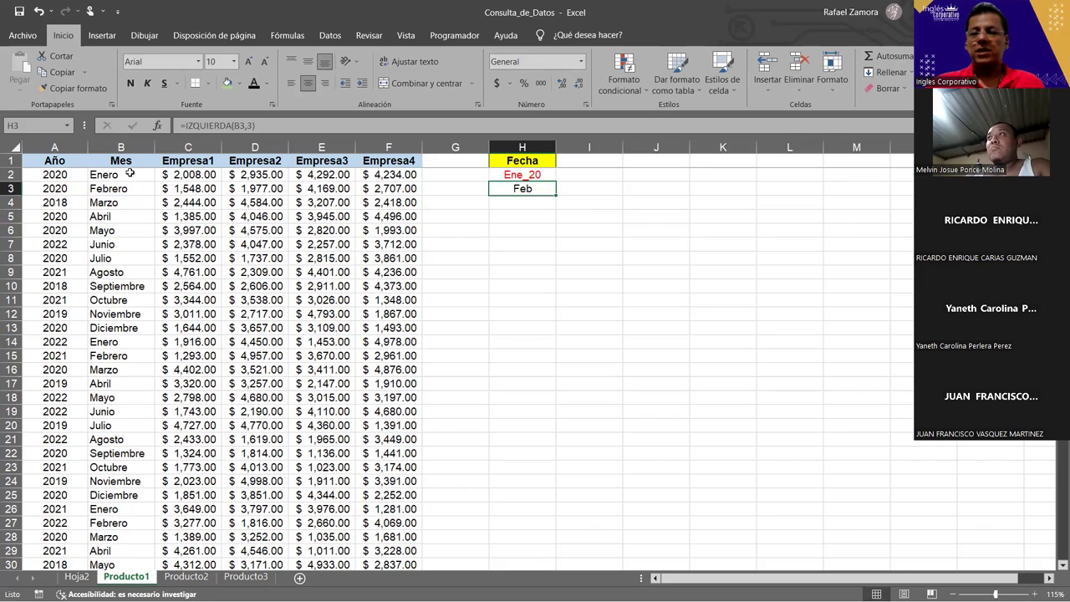
pyautogui.press('F2')
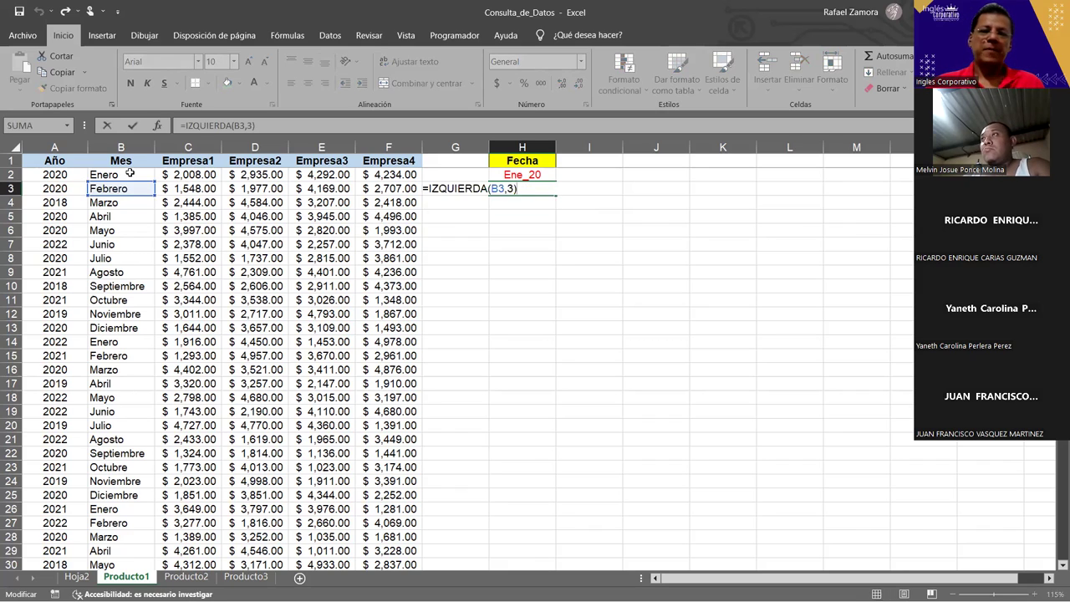
pyautogui.press('Home')
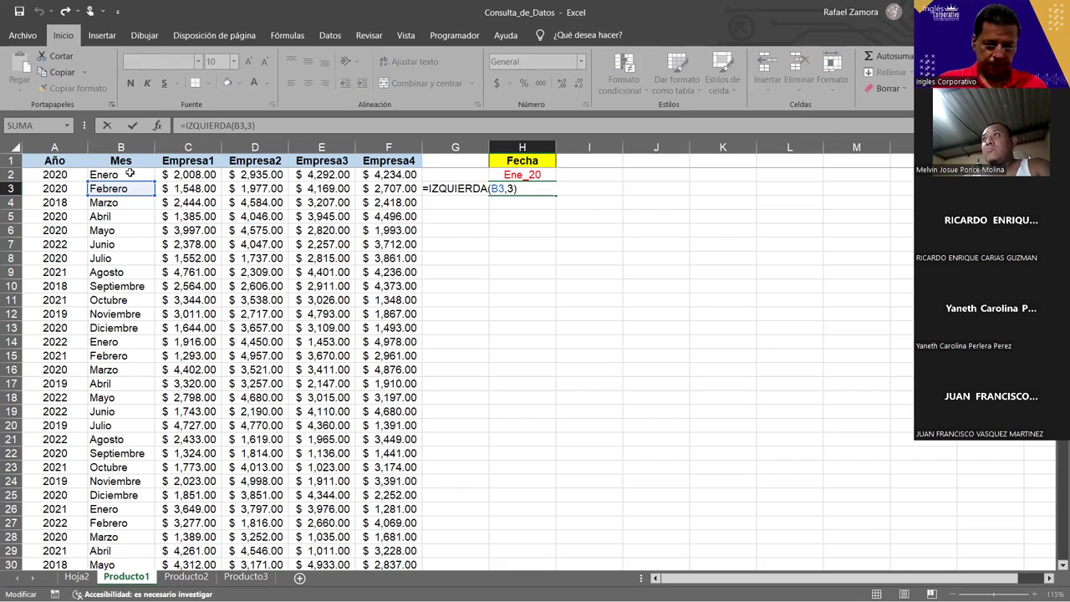
# Wrap H3's formula as =CONCAT(IZQUIERDA(B3,3),A3) to produce Feb2020
pyautogui.write('conc')
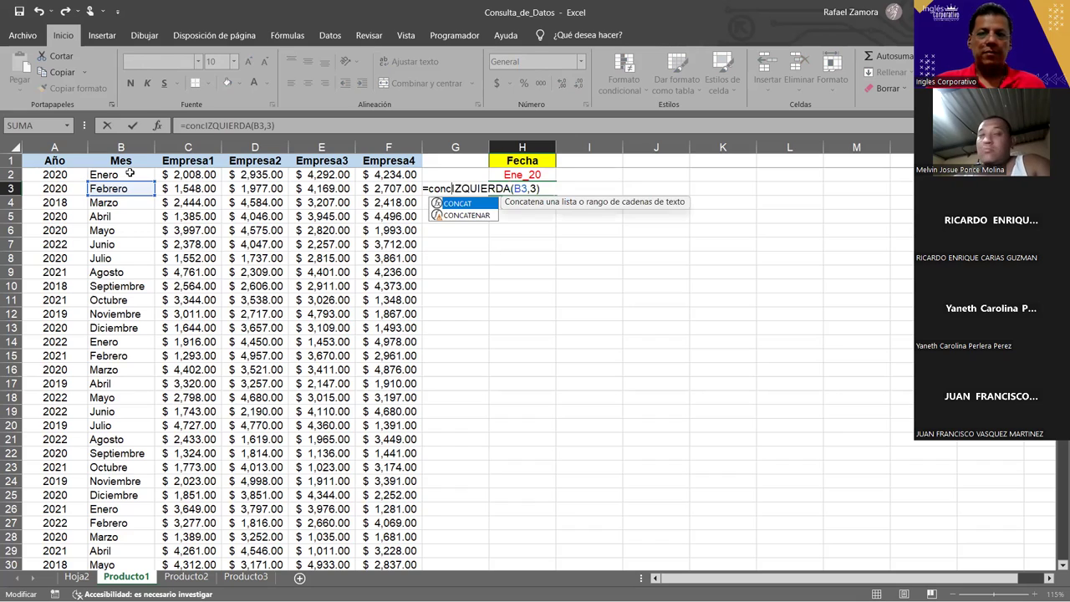
pyautogui.press('Tab')
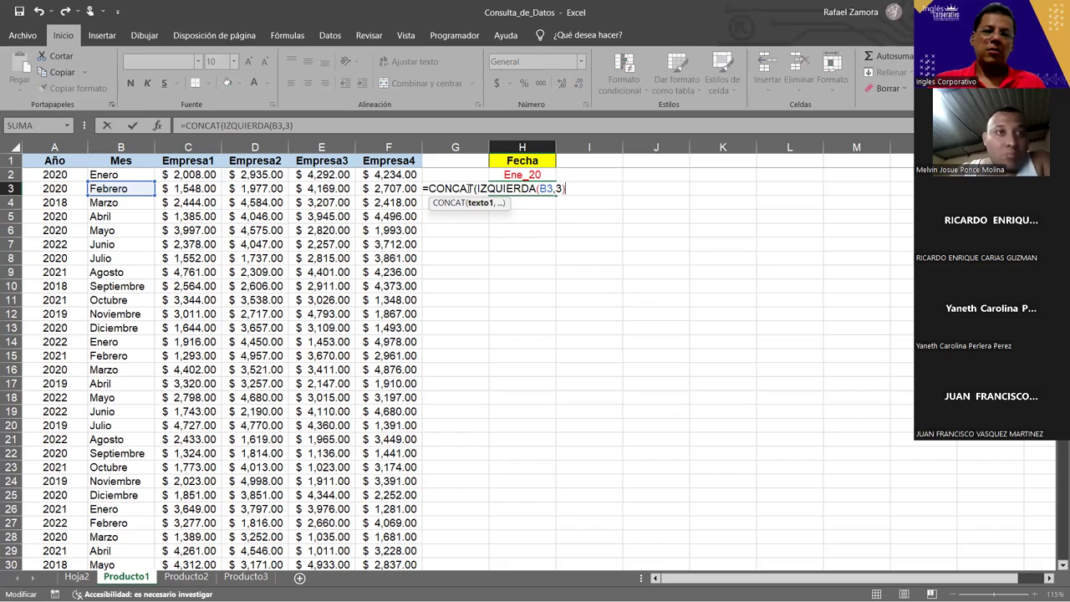
pyautogui.moveTo(491, 188); pyautogui.dragTo(592, 185)
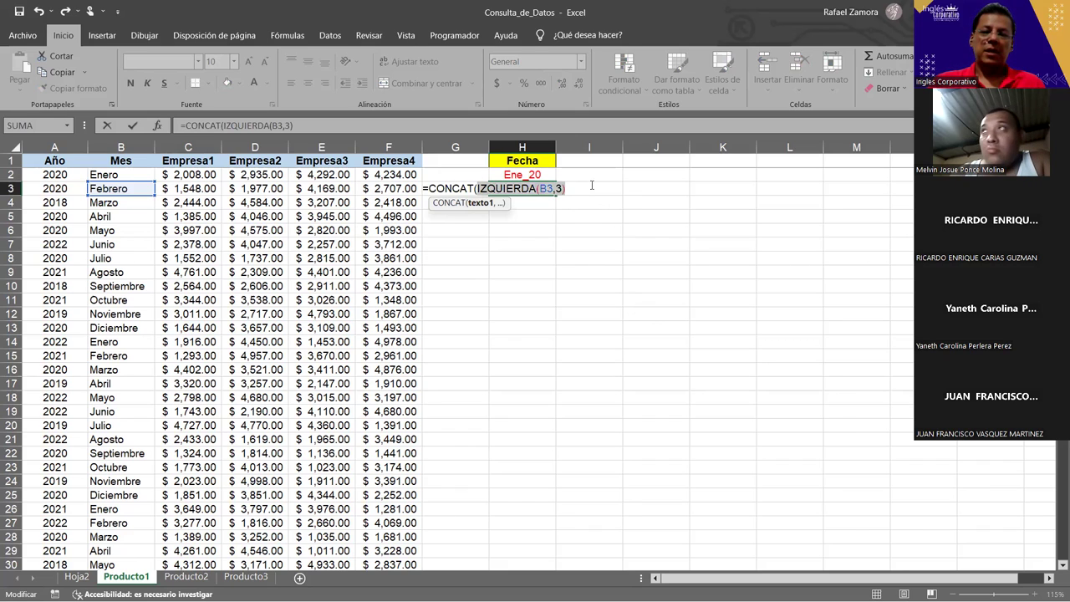
pyautogui.click(589, 188)
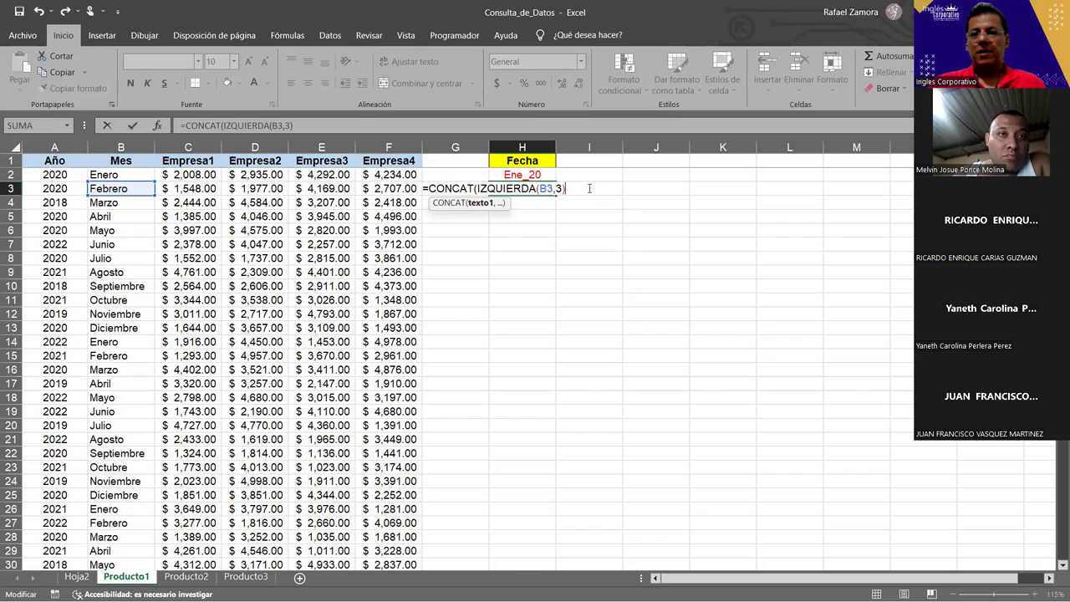
pyautogui.write(',')
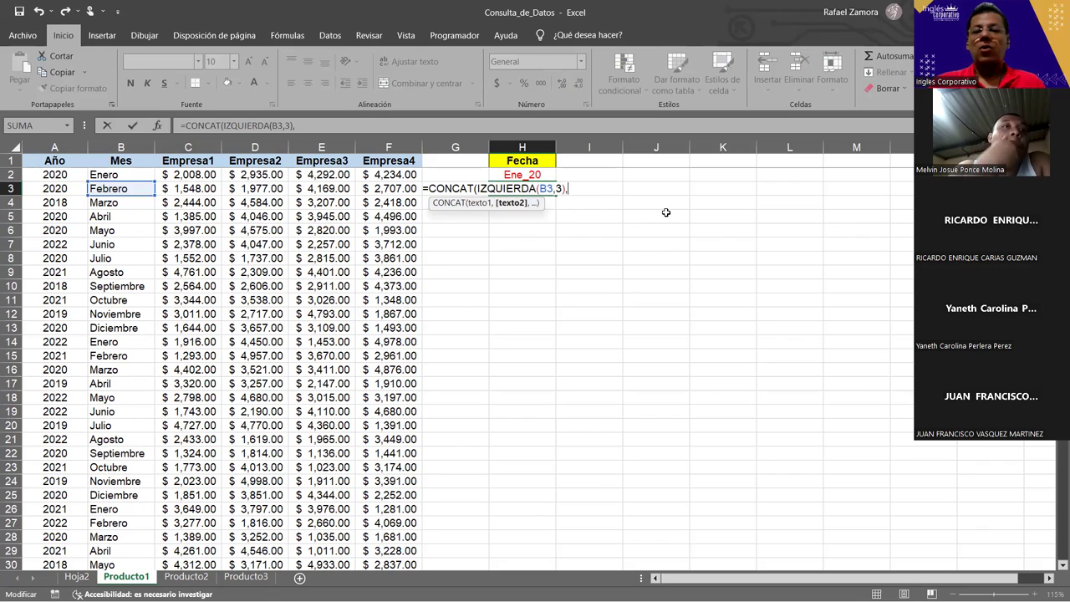
pyautogui.click(64, 188)
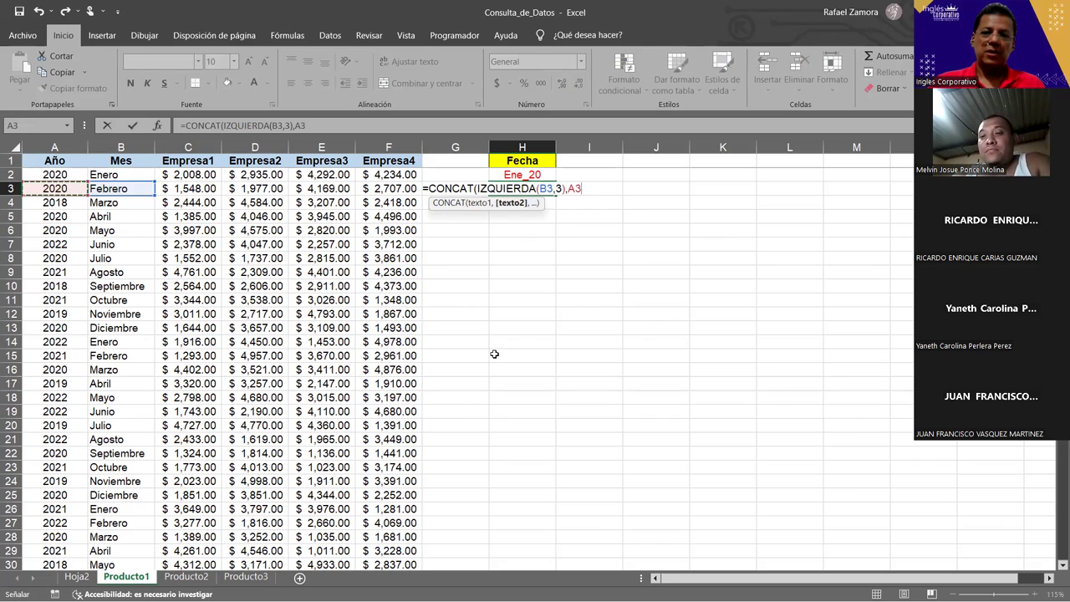
pyautogui.write(')')
pyautogui.press('Return')
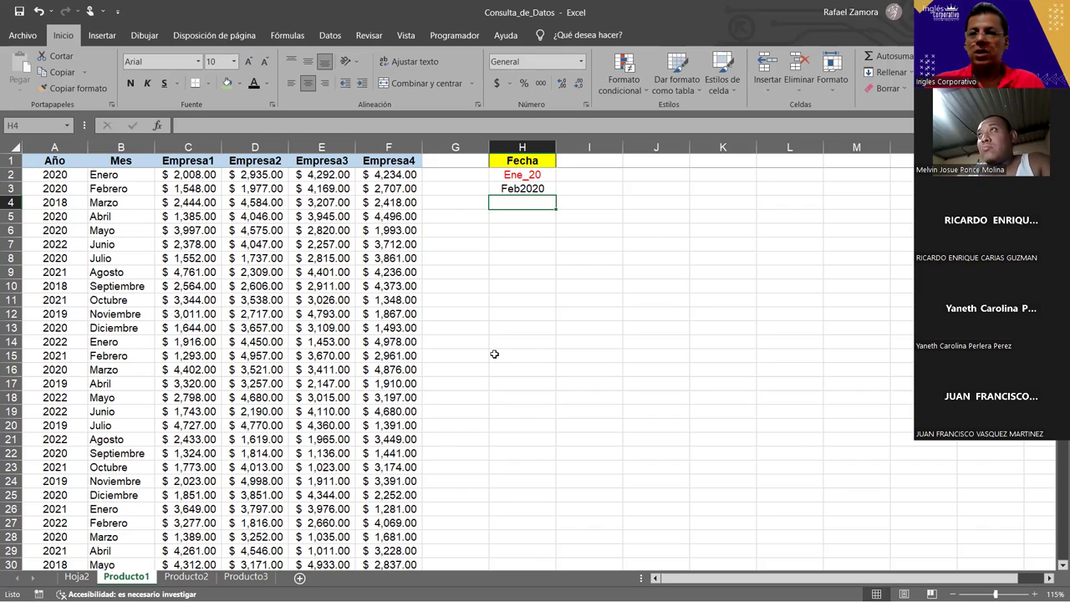
pyautogui.press('Up')
pyautogui.press('F2')
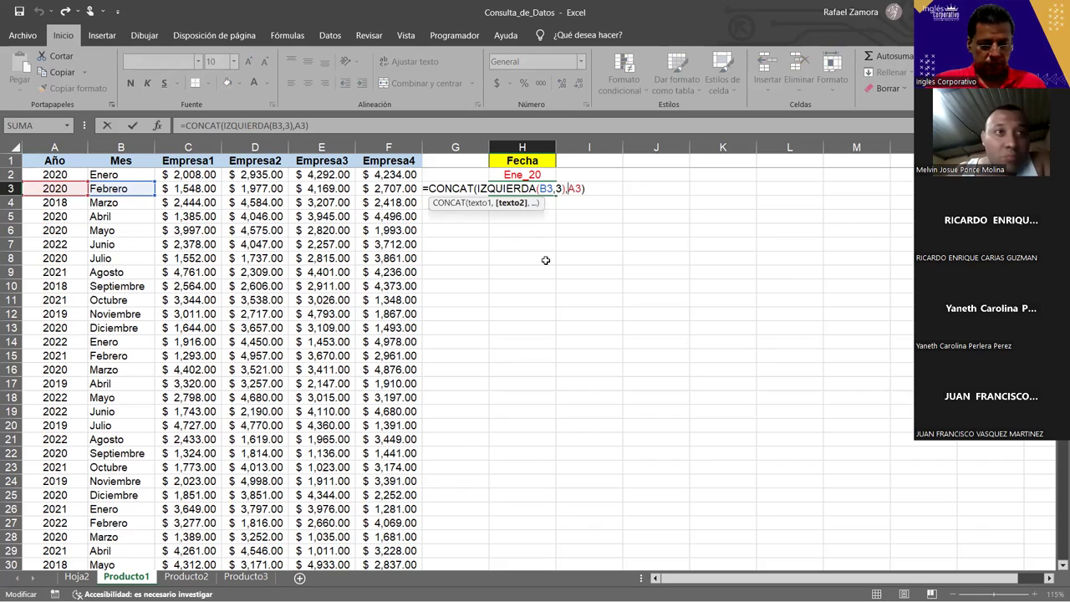
# Replace A3 with DERECHA(A3,2) inside the CONCAT so H3 shows Feb20
pyautogui.write('der')
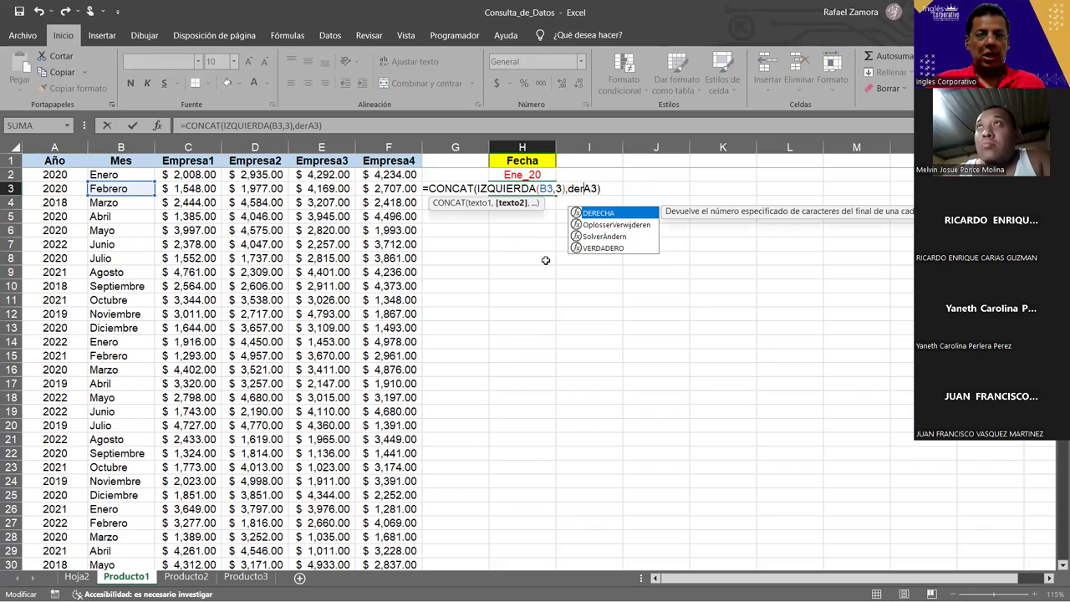
pyautogui.press('Tab')
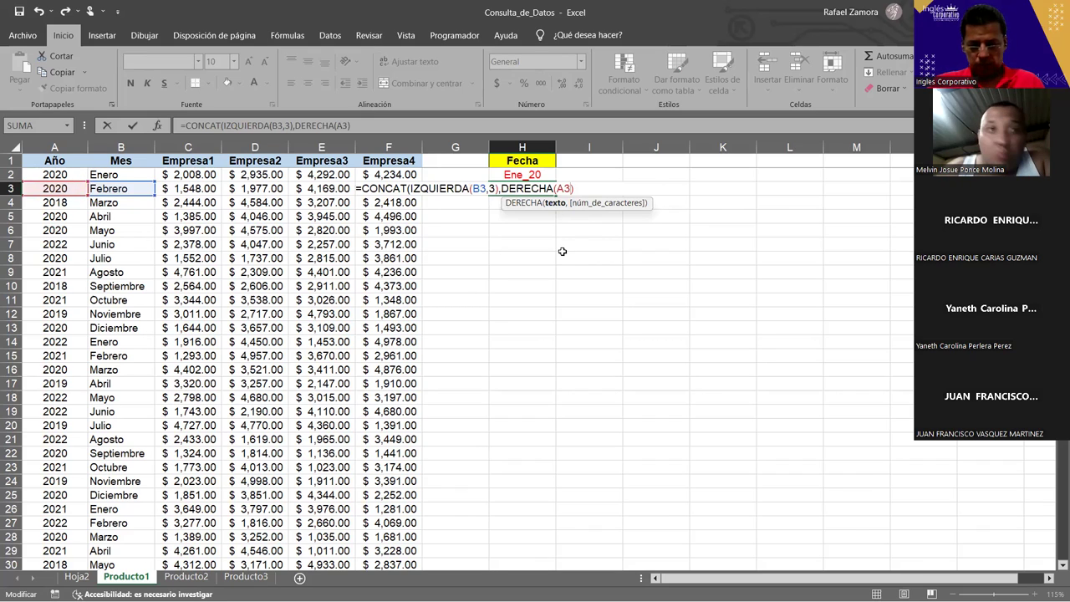
pyautogui.write(',')
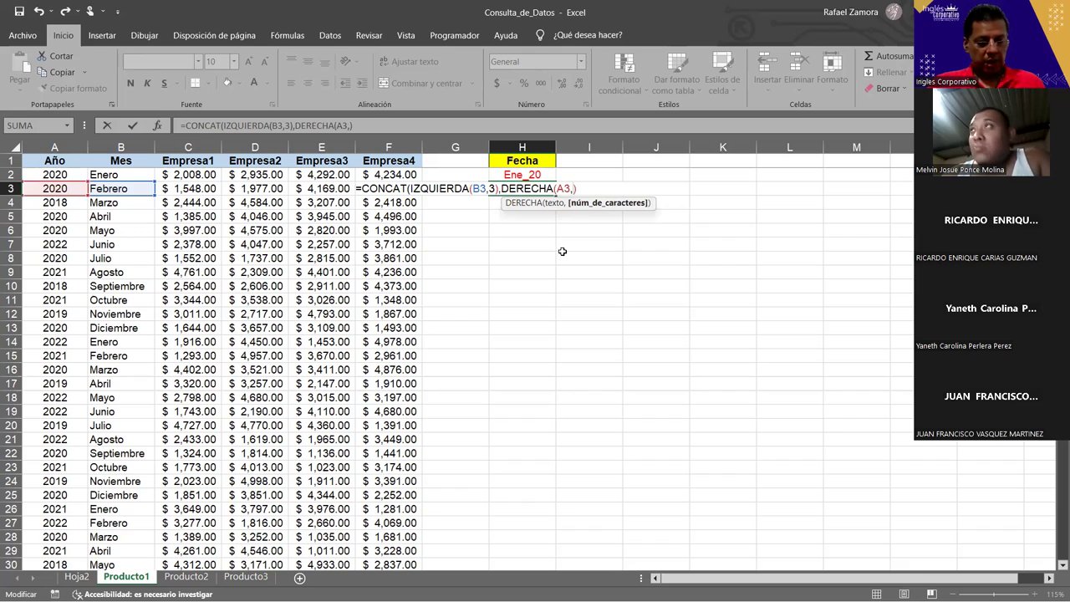
pyautogui.write('2')
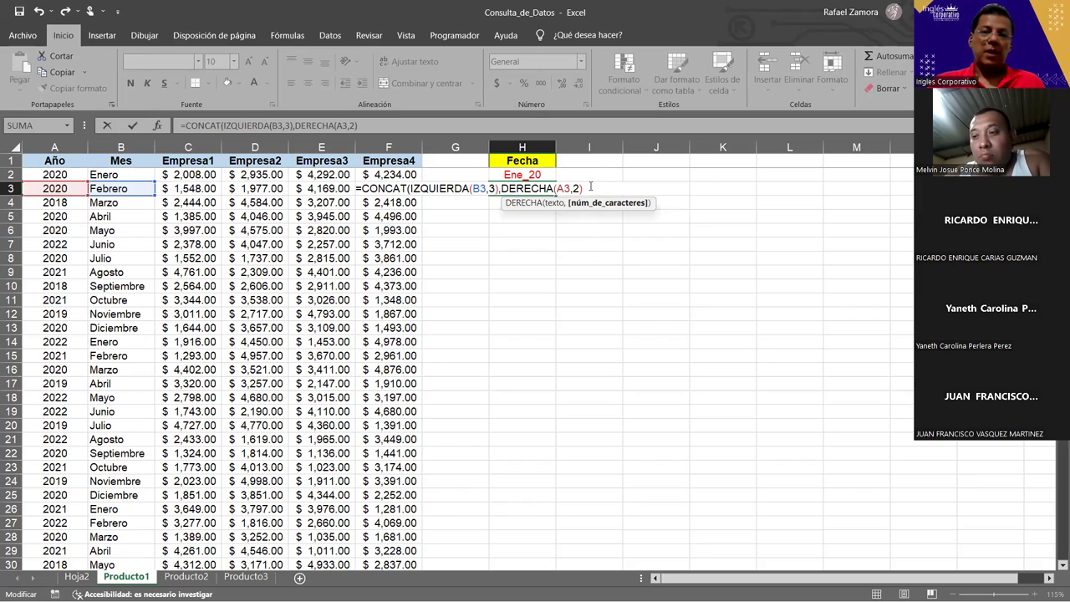
pyautogui.click(591, 187)
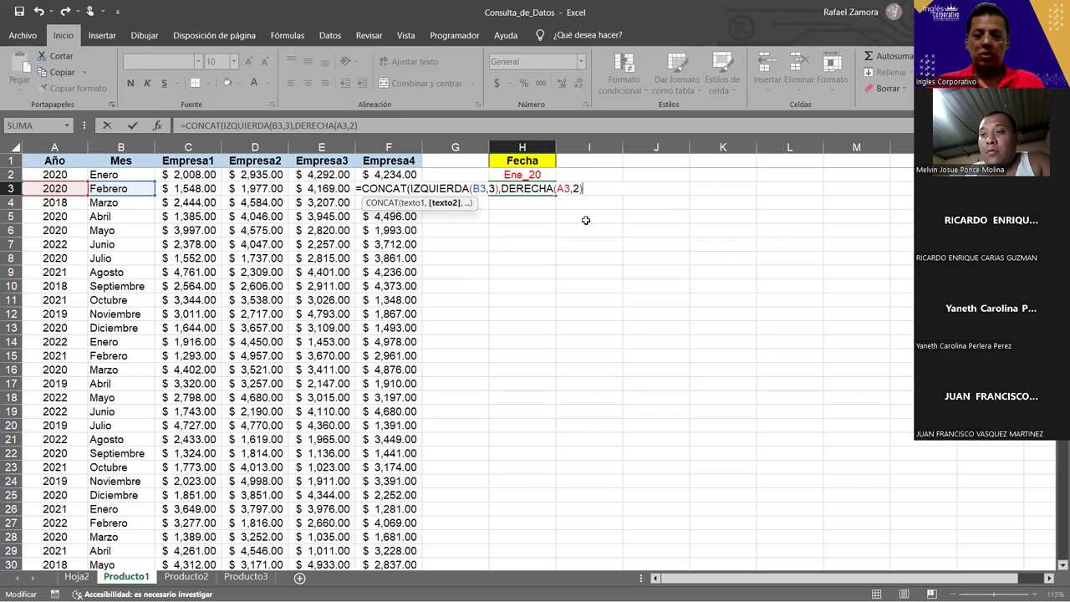
pyautogui.write(')')
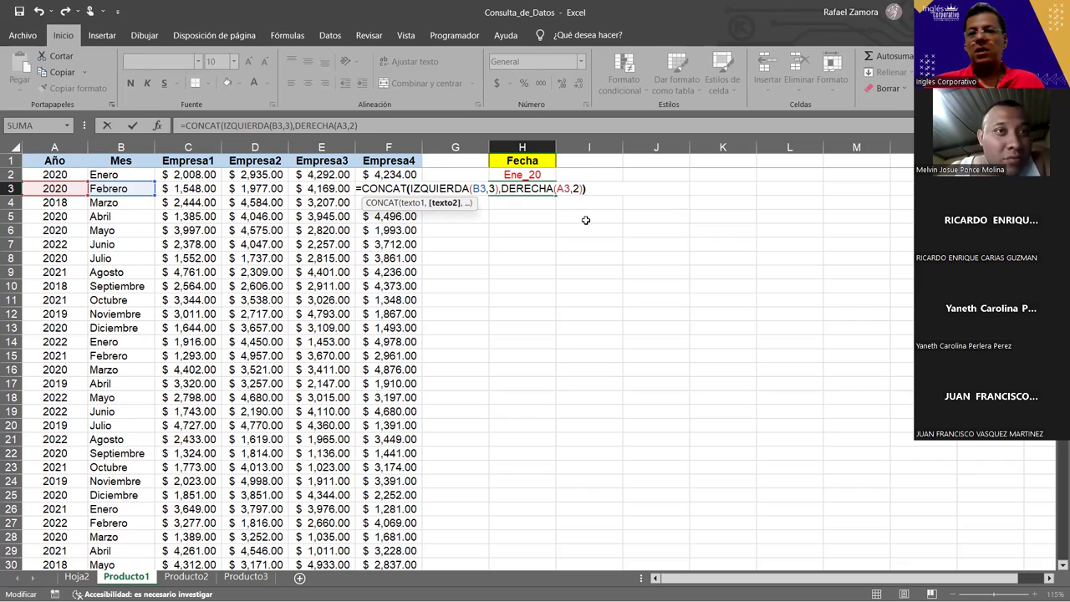
pyautogui.press('Return')
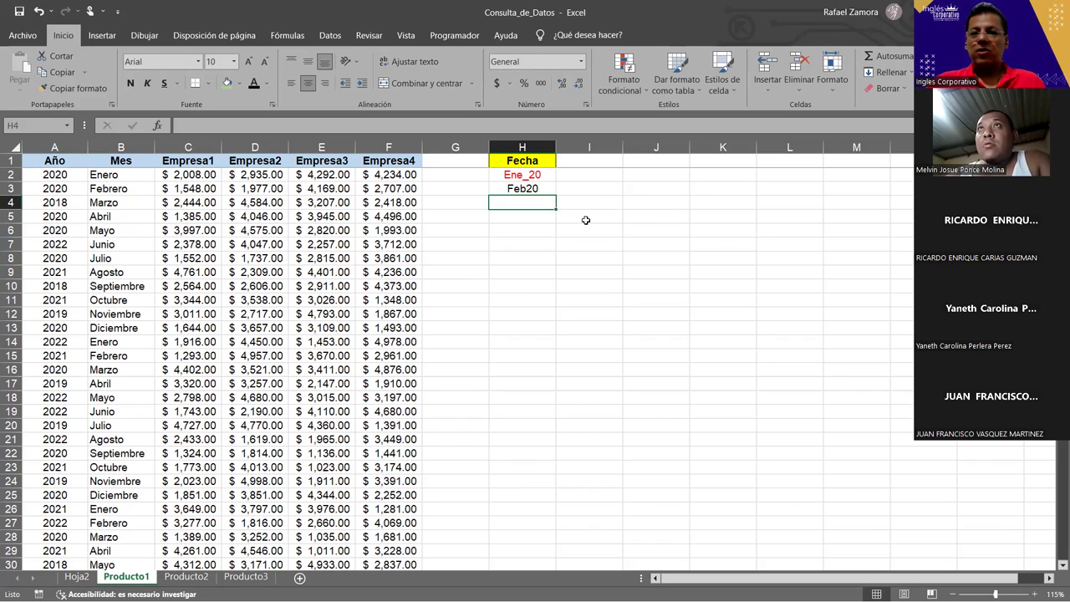
pyautogui.press('Up')
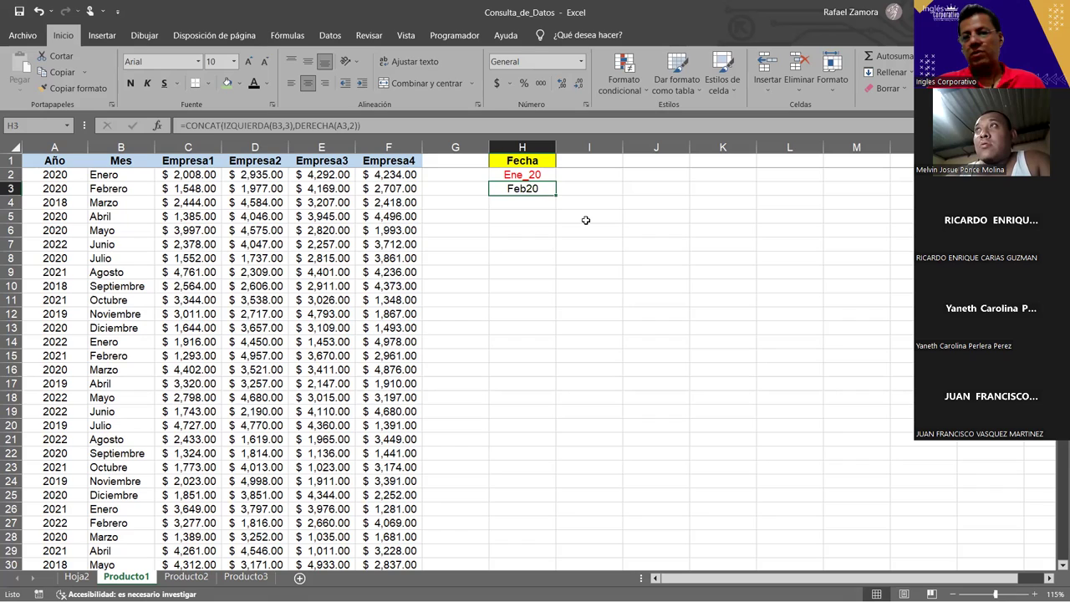
pyautogui.press('F2')
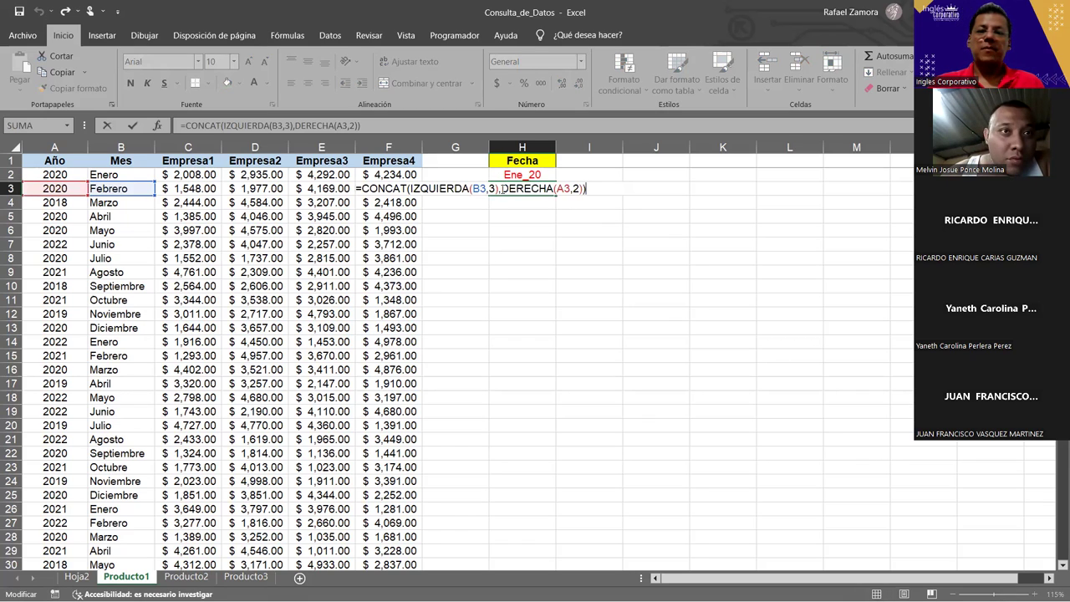
# Insert "_" between the month and year parts so H3 shows Feb_20
pyautogui.click(502, 189)
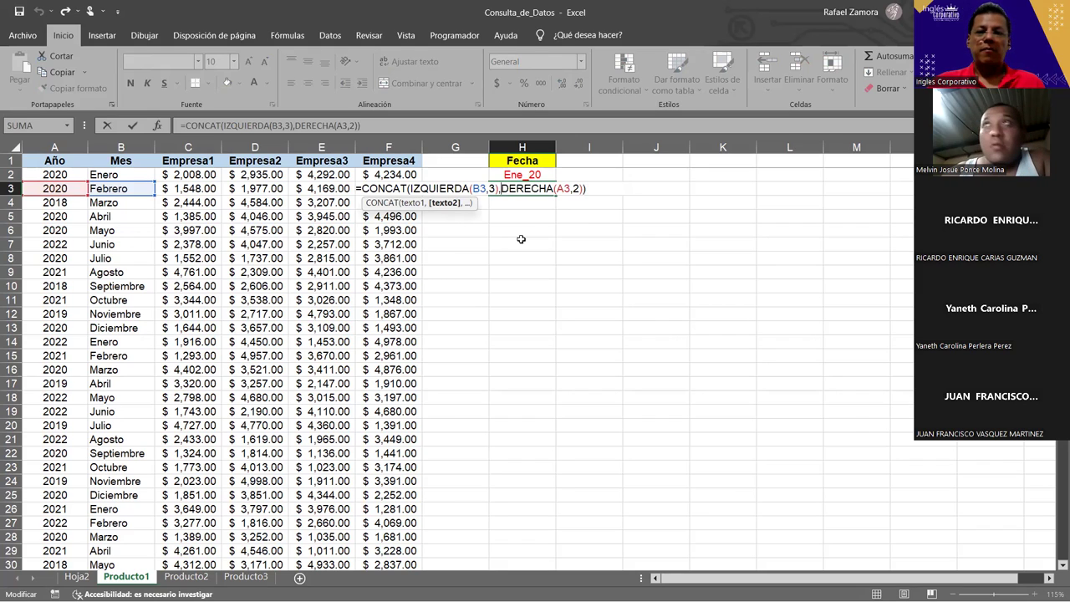
pyautogui.write('"_"')
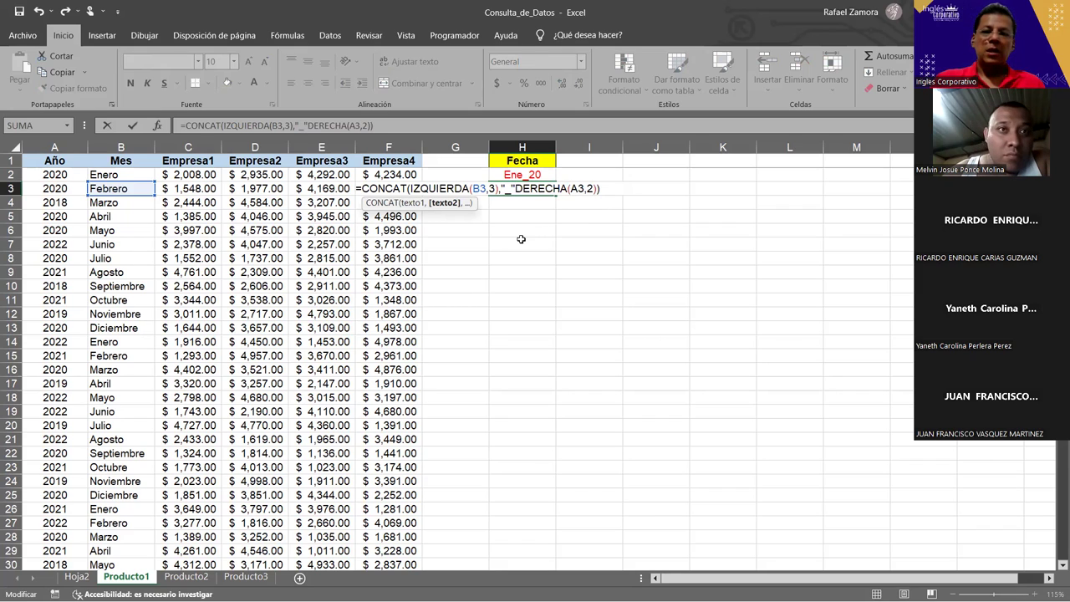
pyautogui.write(',')
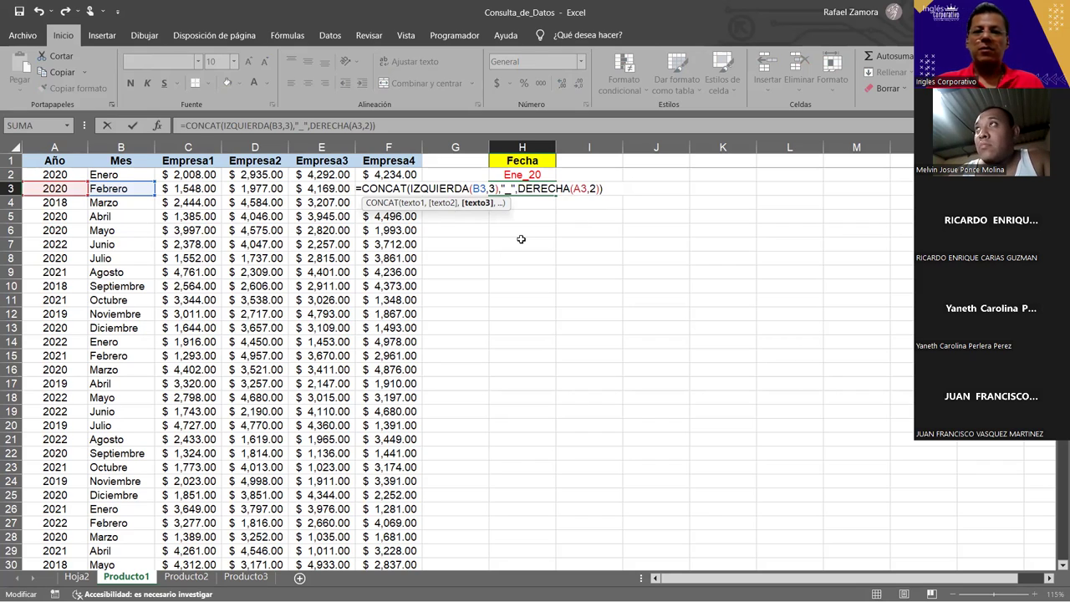
pyautogui.press('Return')
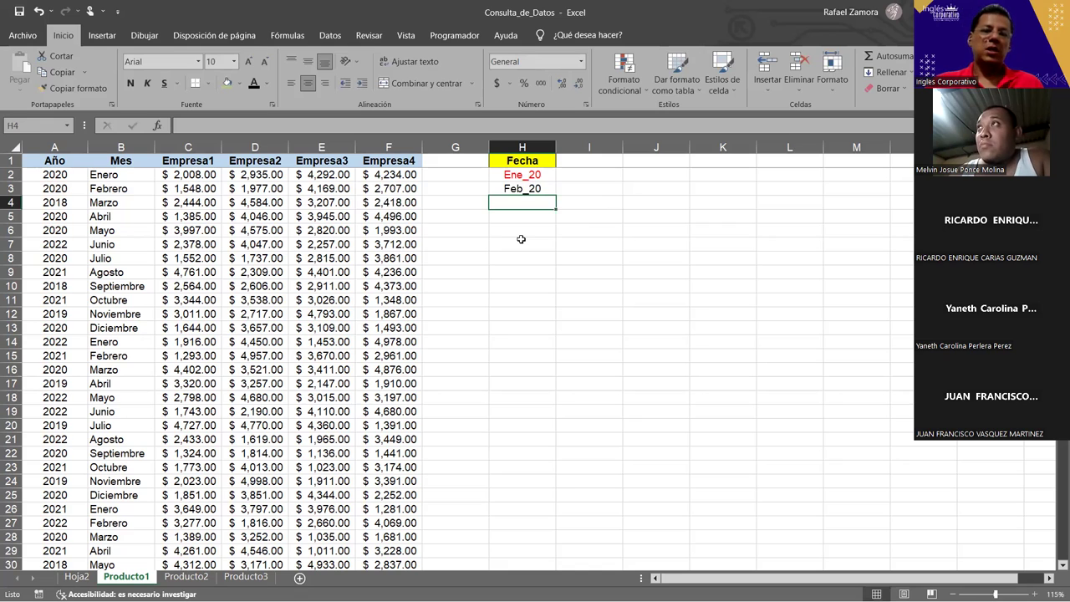
pyautogui.click(543, 186)
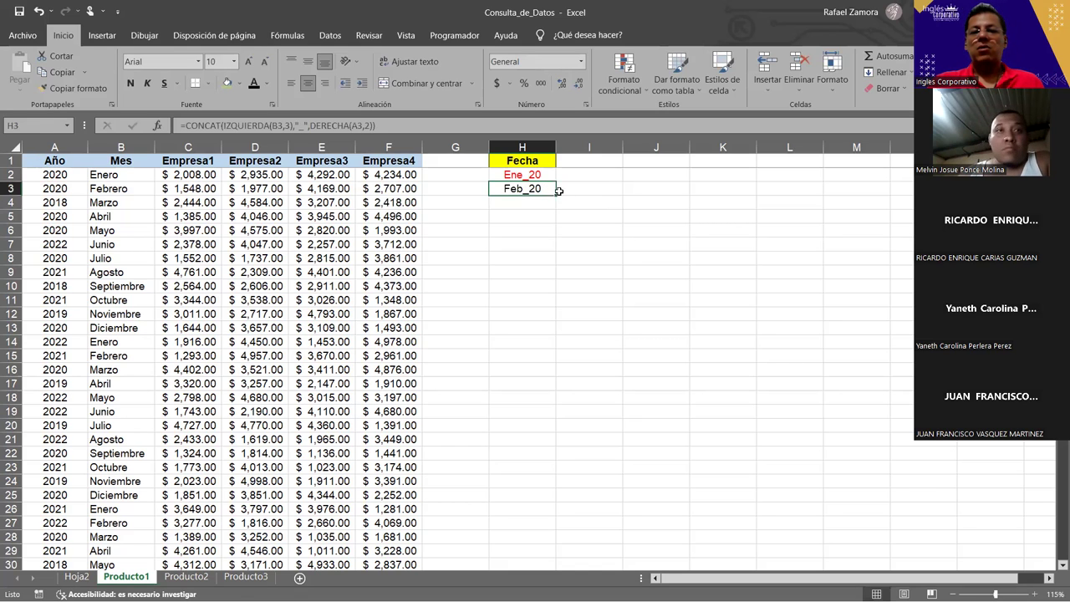
# Copy H3's CONCAT formula down column H through row 93
pyautogui.moveTo(558, 192); pyautogui.dragTo(541, 473)
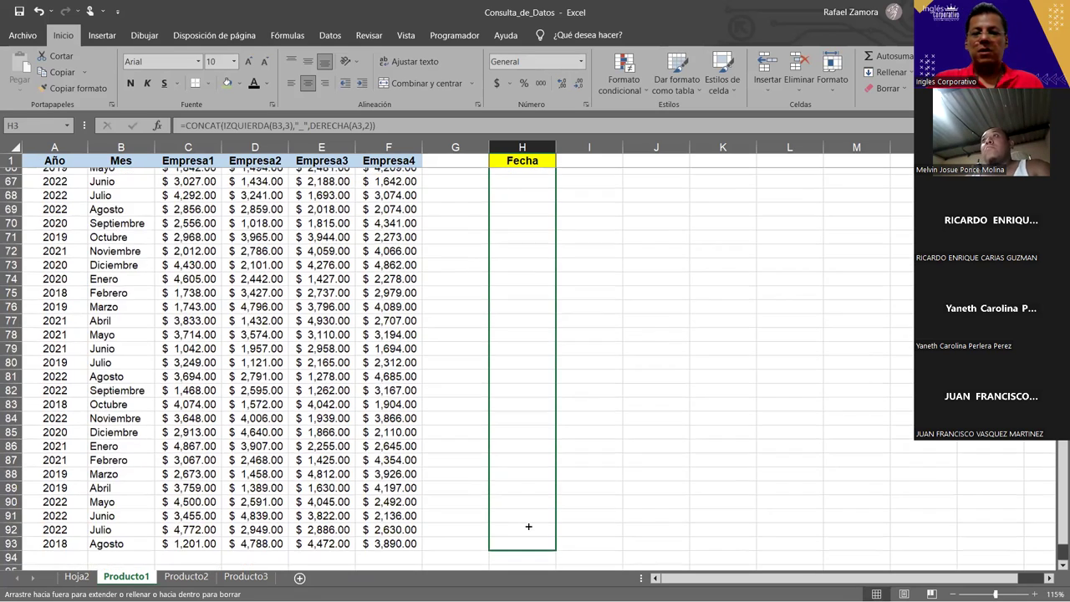
pyautogui.moveTo(542, 473); pyautogui.dragTo(539, 485)
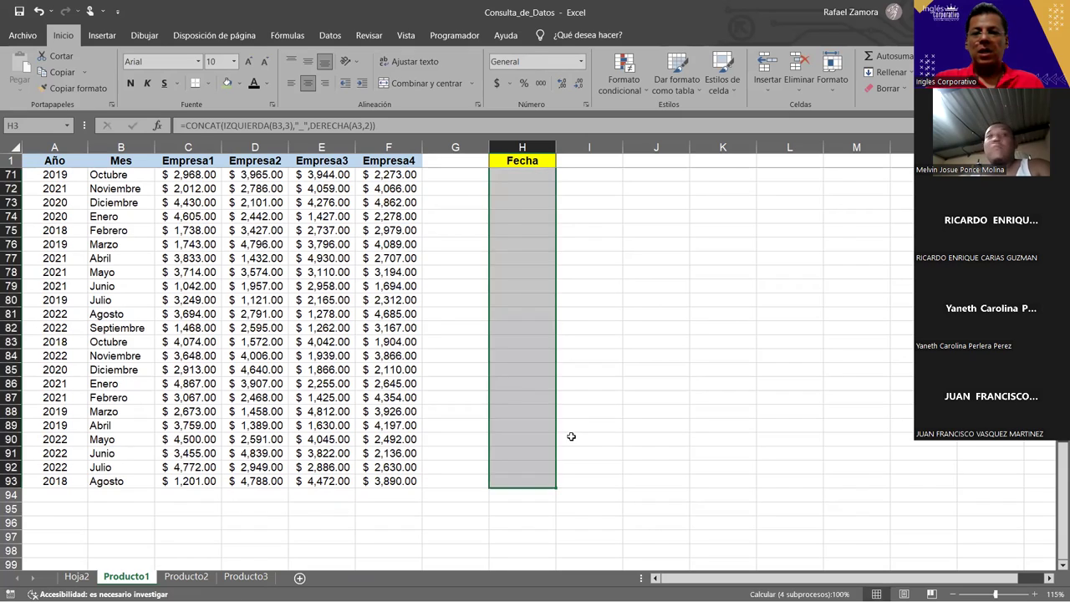
pyautogui.scroll(6, 626, 334)
pyautogui.scroll(3, 625, 333)
pyautogui.scroll(9, 625, 333)
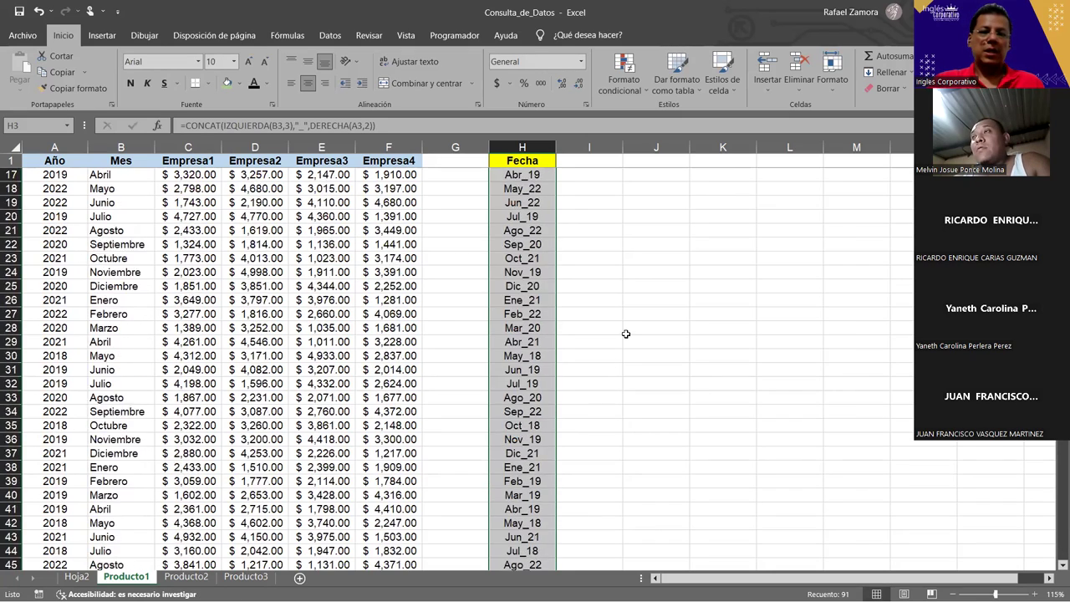
pyautogui.scroll(5, 626, 334)
pyautogui.click(627, 219)
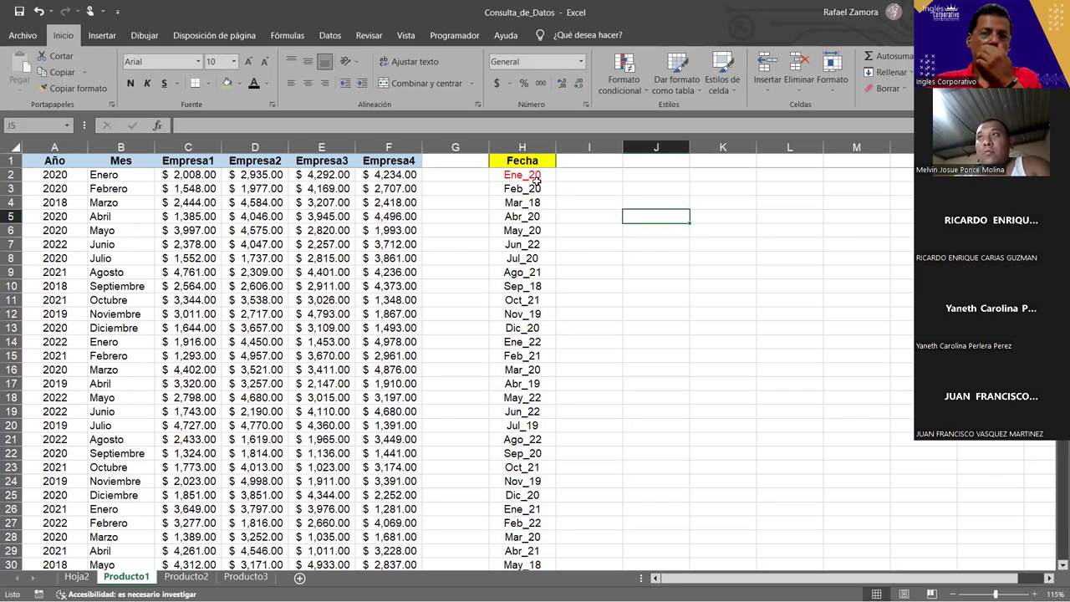
pyautogui.click(146, 192)
# Enter Enero in B3 so H3 reads Ene_20, then check H3's formula
pyautogui.write('Enero')
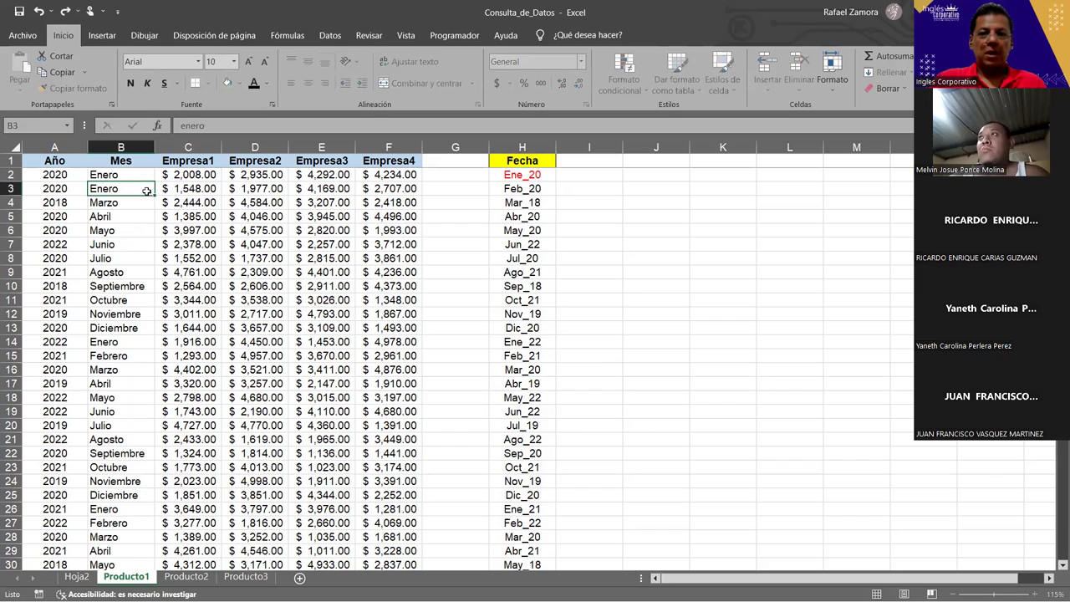
pyautogui.press('Return')
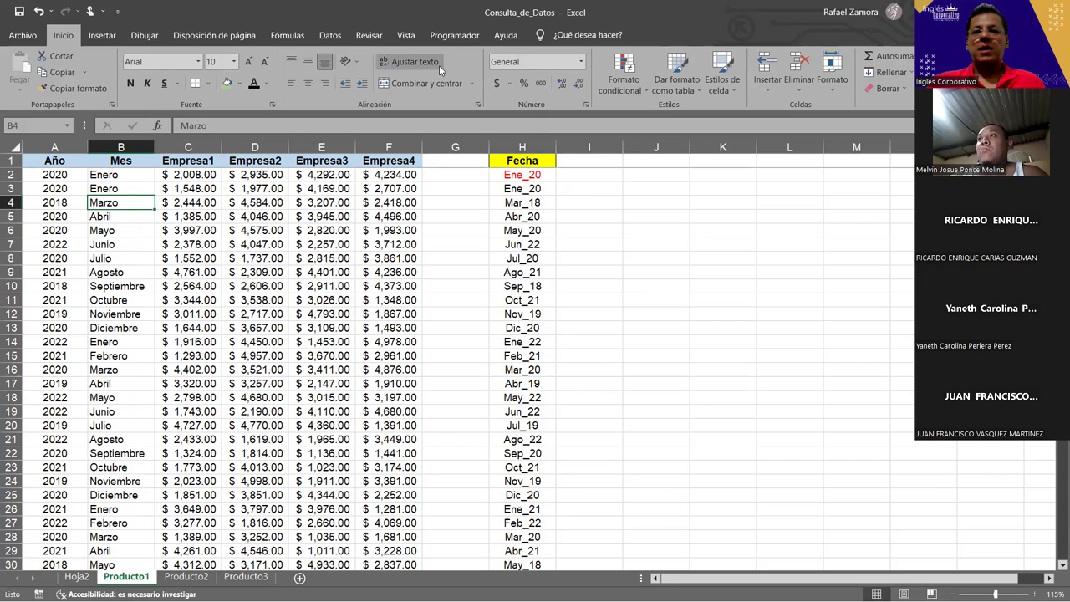
pyautogui.click(542, 187)
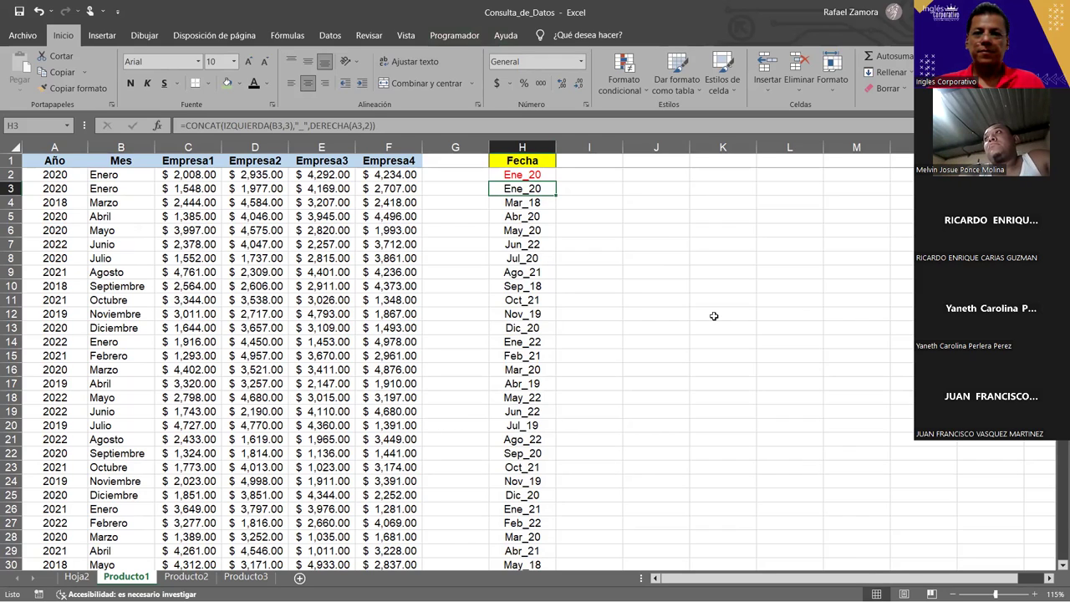
pyautogui.click(635, 267)
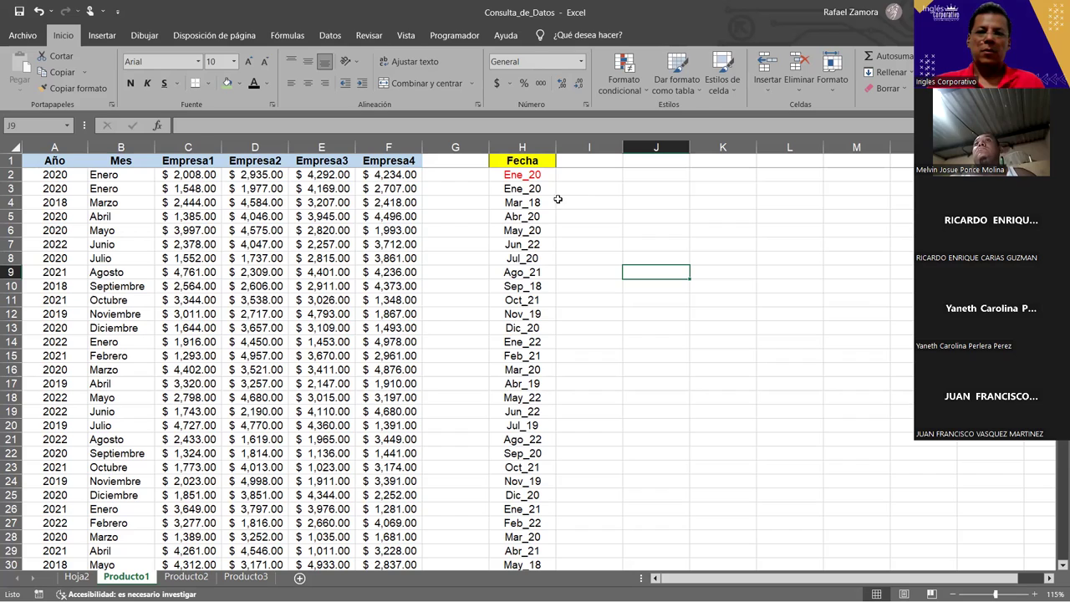
pyautogui.click(592, 177)
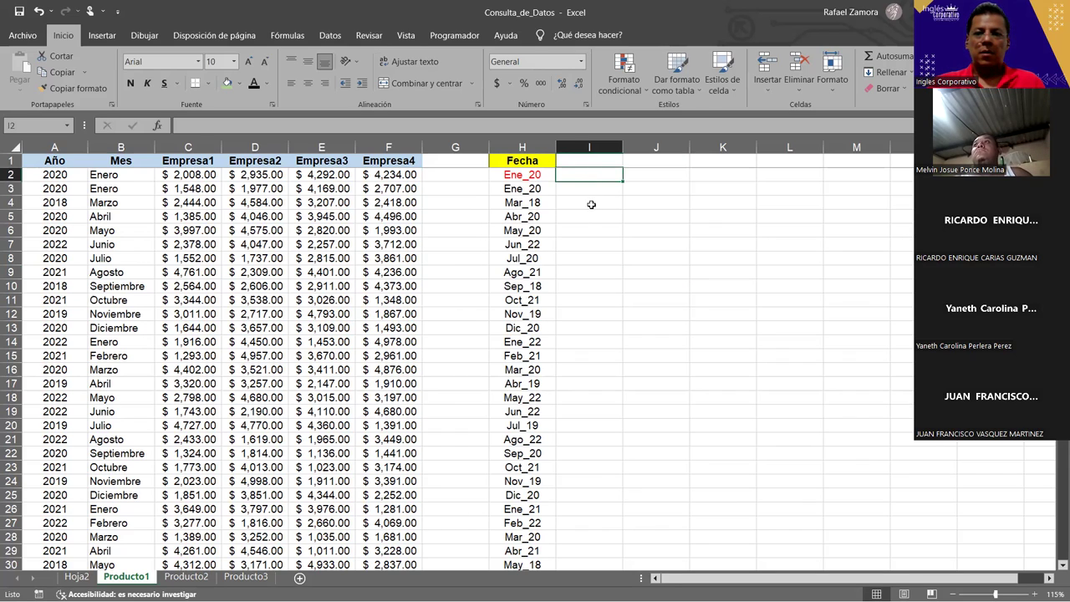
pyautogui.click(527, 173)
pyautogui.click(567, 198)
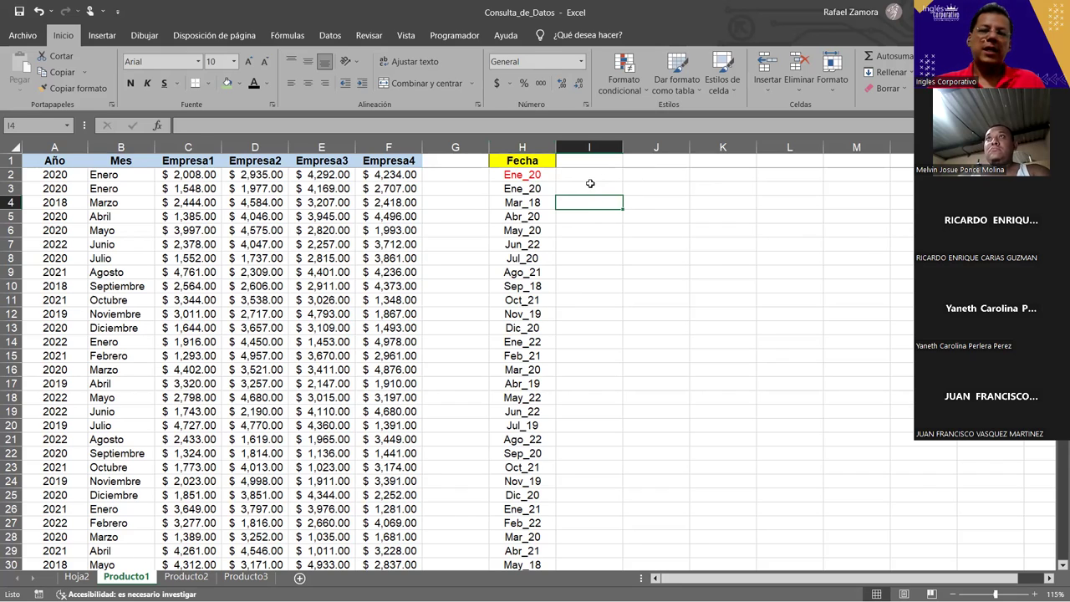
pyautogui.click(596, 172)
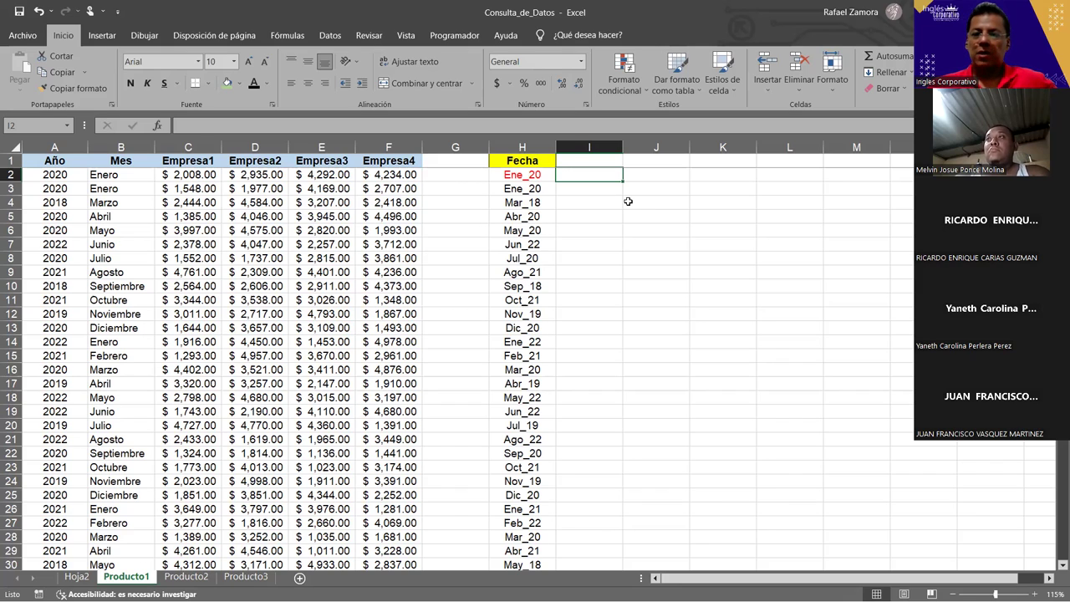
pyautogui.click(702, 286)
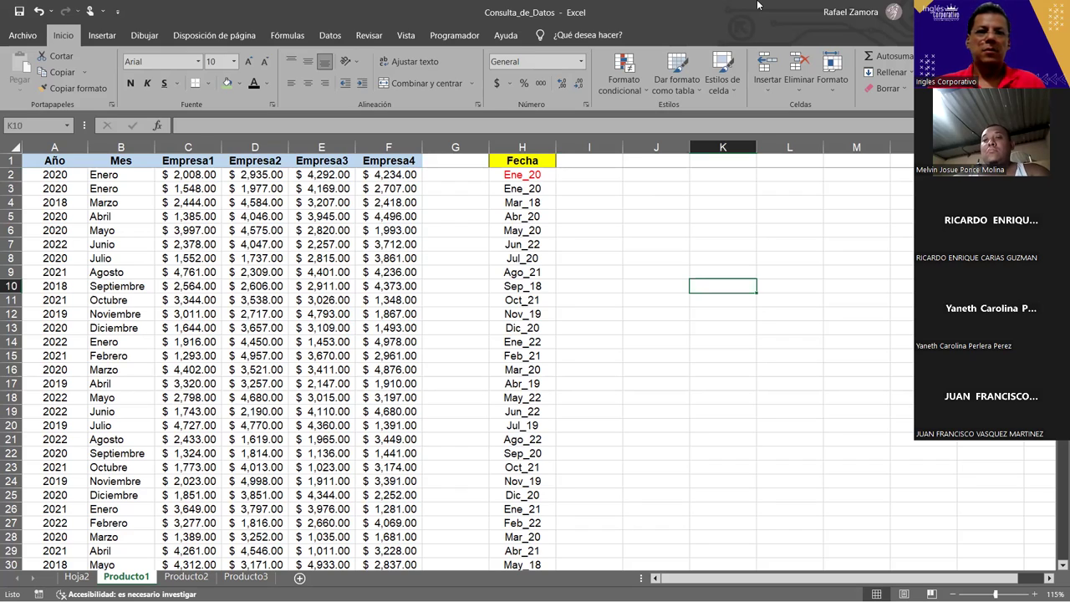
# Insert an orange WordArt title reading 'En práctica!'
pyautogui.click(102, 36)
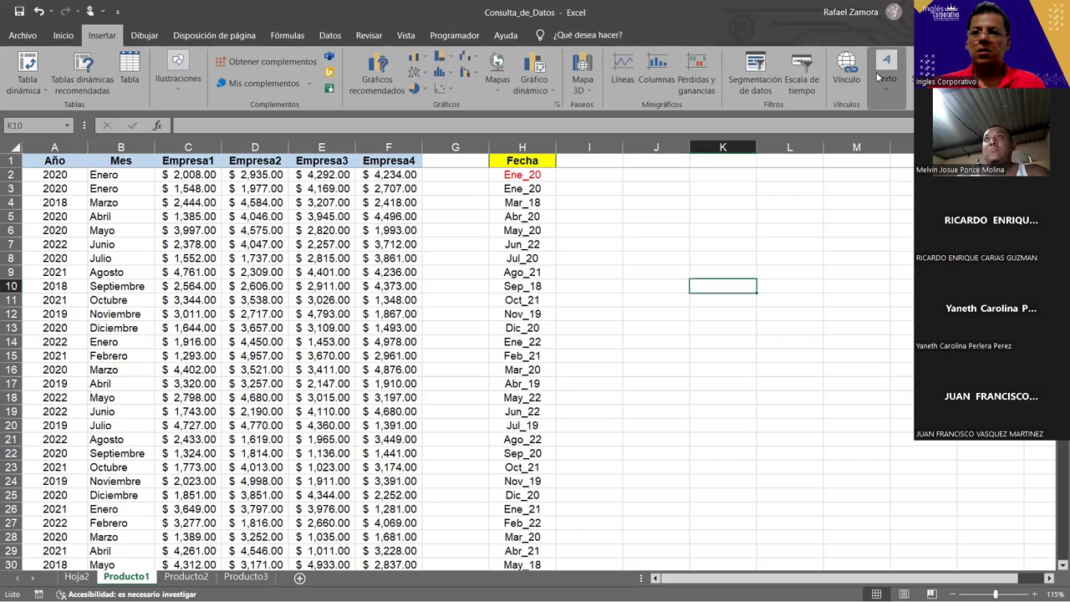
pyautogui.click(886, 71)
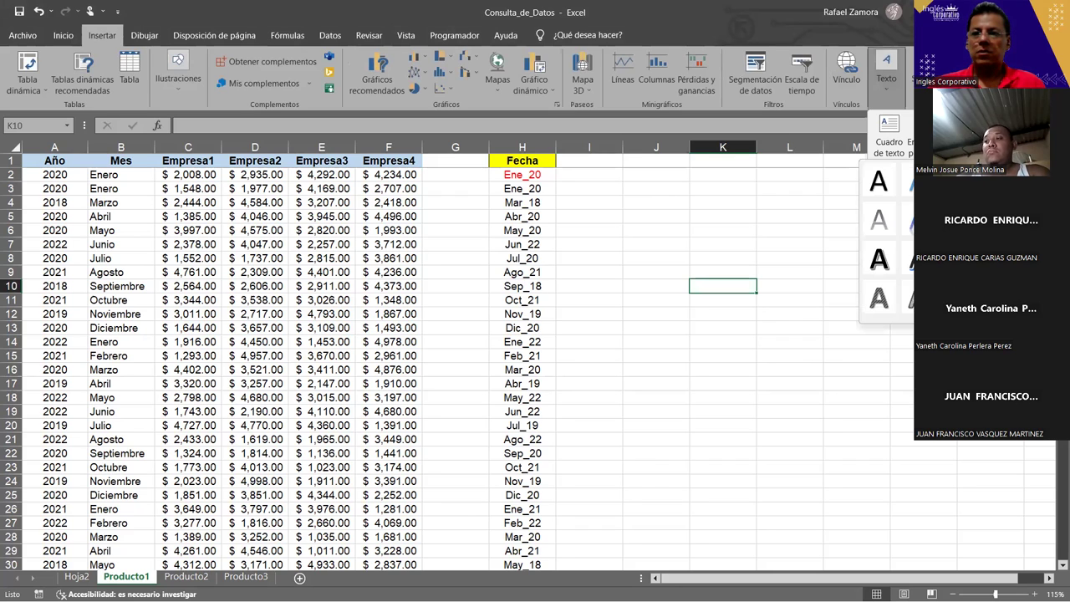
pyautogui.click(953, 180)
pyautogui.write('En práctica')
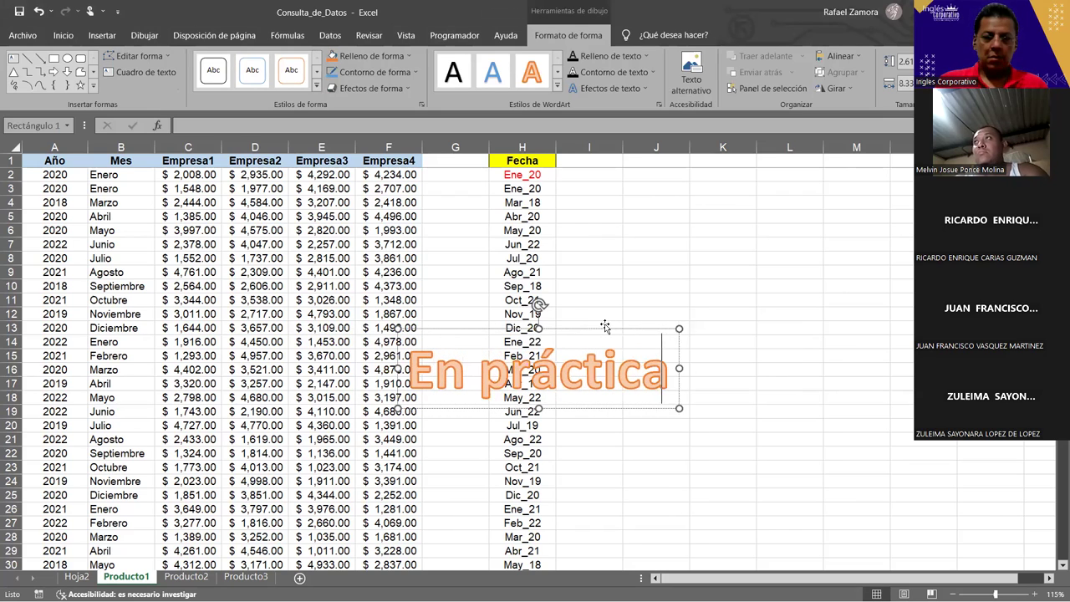
pyautogui.write('!')
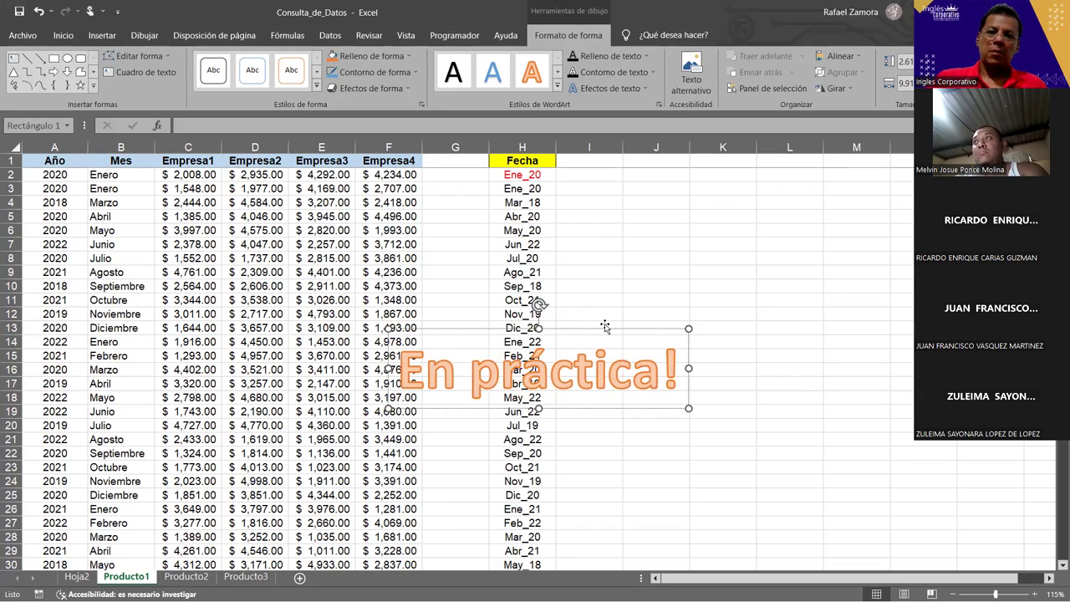
# Move the WordArt title down to rows 20–25 and make its text fill red
pyautogui.moveTo(600, 327); pyautogui.dragTo(753, 424)
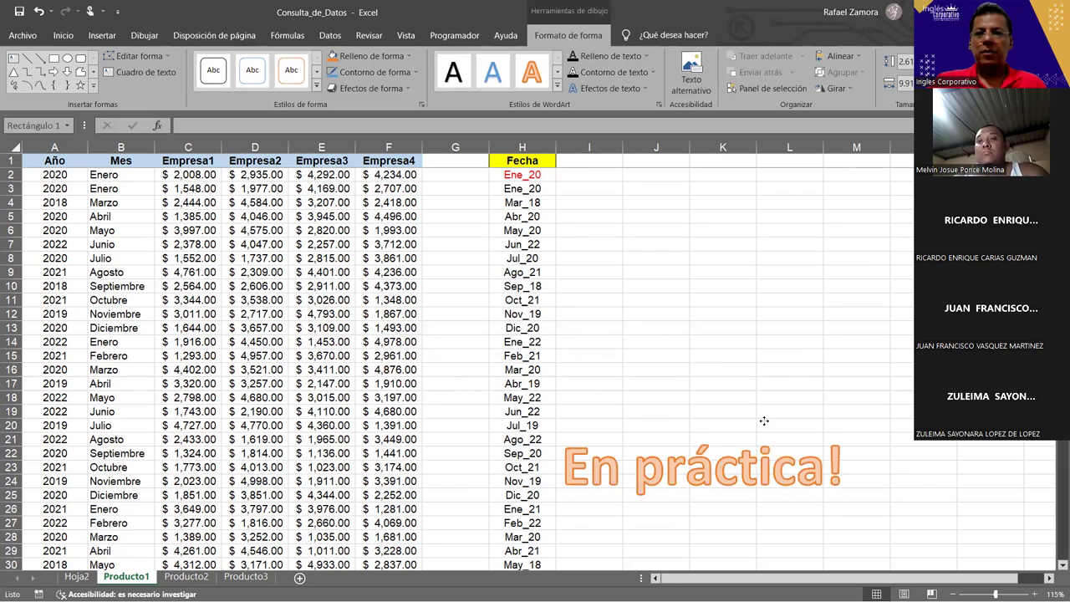
pyautogui.click(645, 56)
pyautogui.click(583, 180)
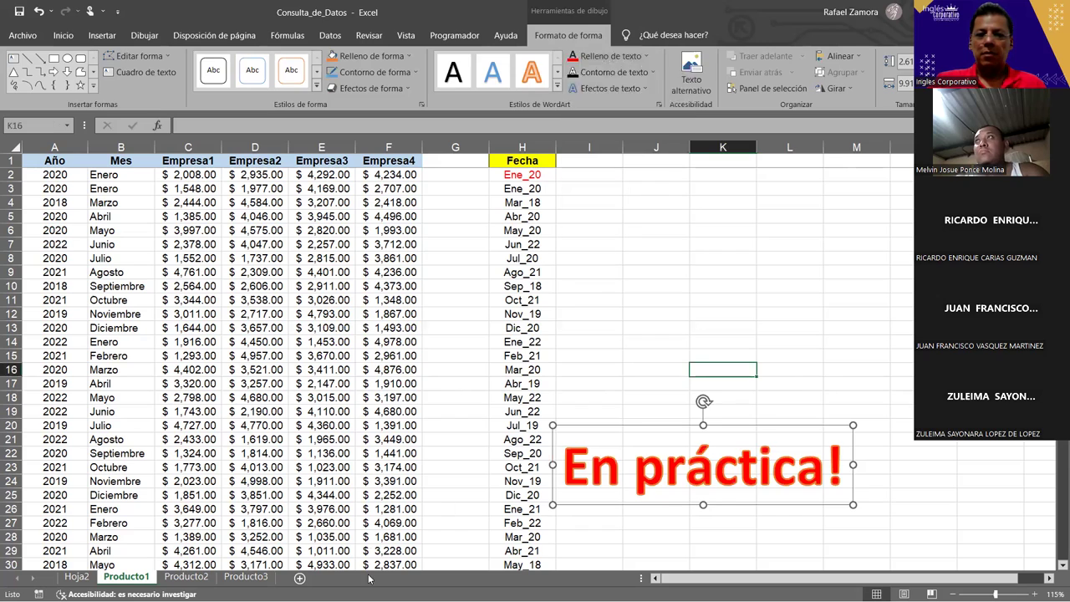
pyautogui.click(722, 368)
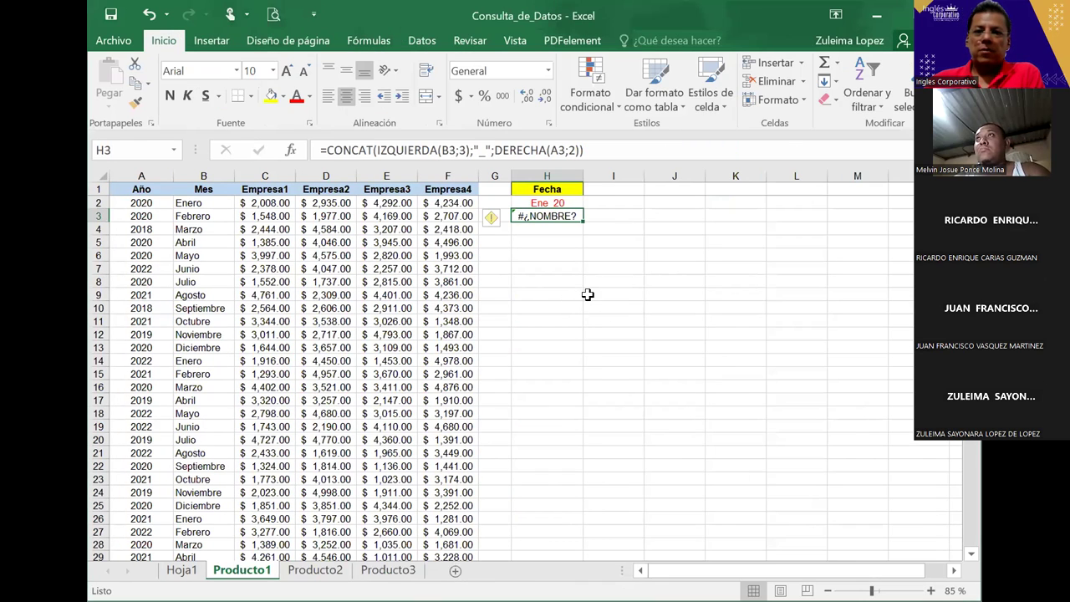
# Put H3's CONCAT formula, which shows #¿NOMBRE?, into edit mode
pyautogui.press('F2')
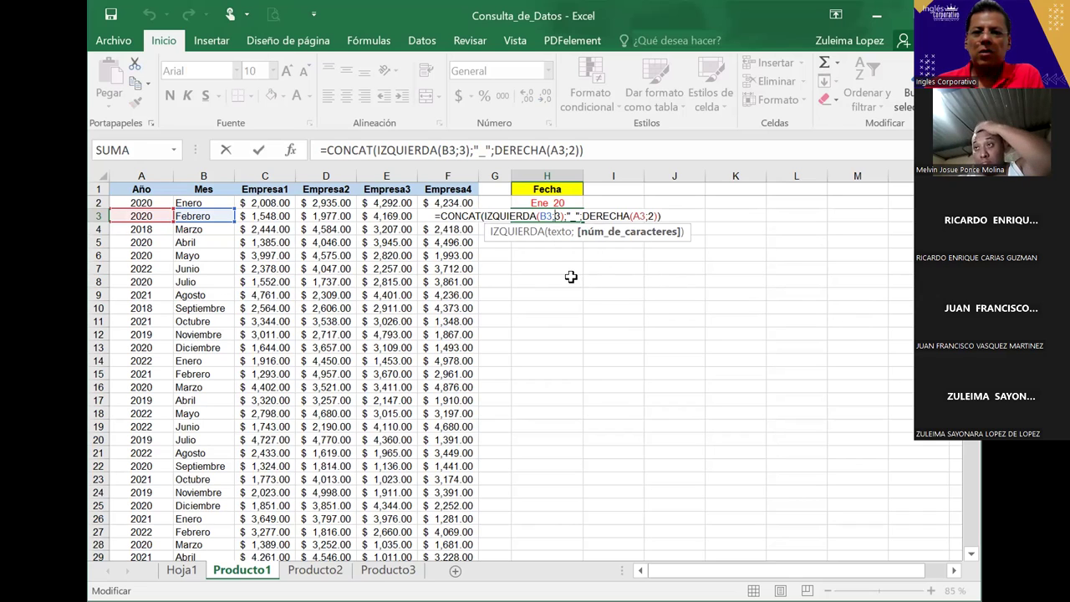
# Strip the "_" argument so H3 reads =CONCAT(IZQUIERDA(B3;3); DERECHA(A3;2))
pyautogui.click(577, 216)
pyautogui.press('BackSpace')
pyautogui.press('BackSpace')
pyautogui.press('BackSpace')
pyautogui.press('BackSpace')
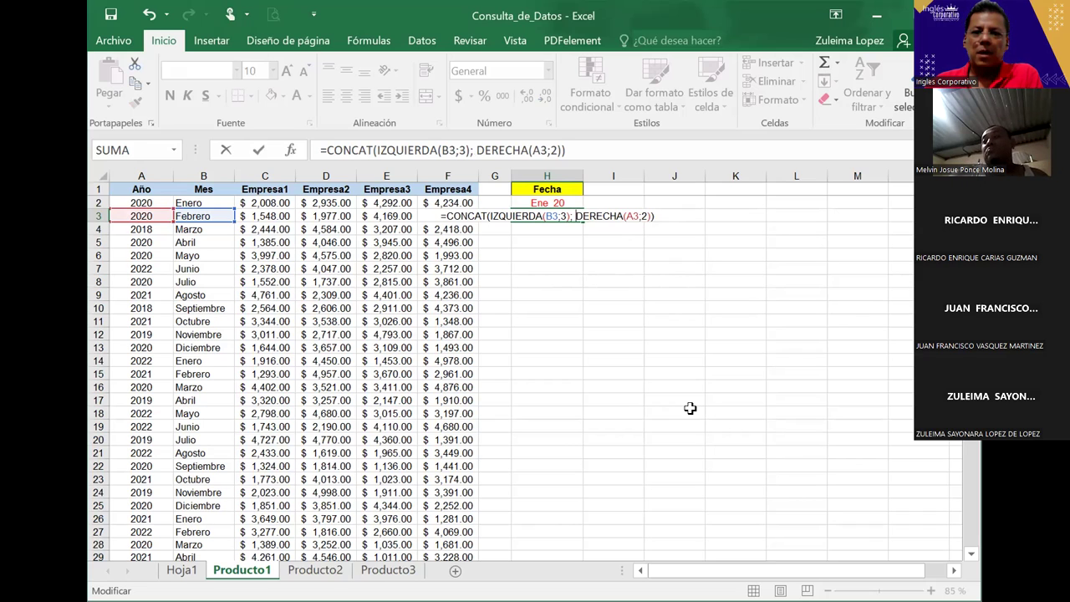
pyautogui.press('BackSpace')
pyautogui.press('BackSpace')
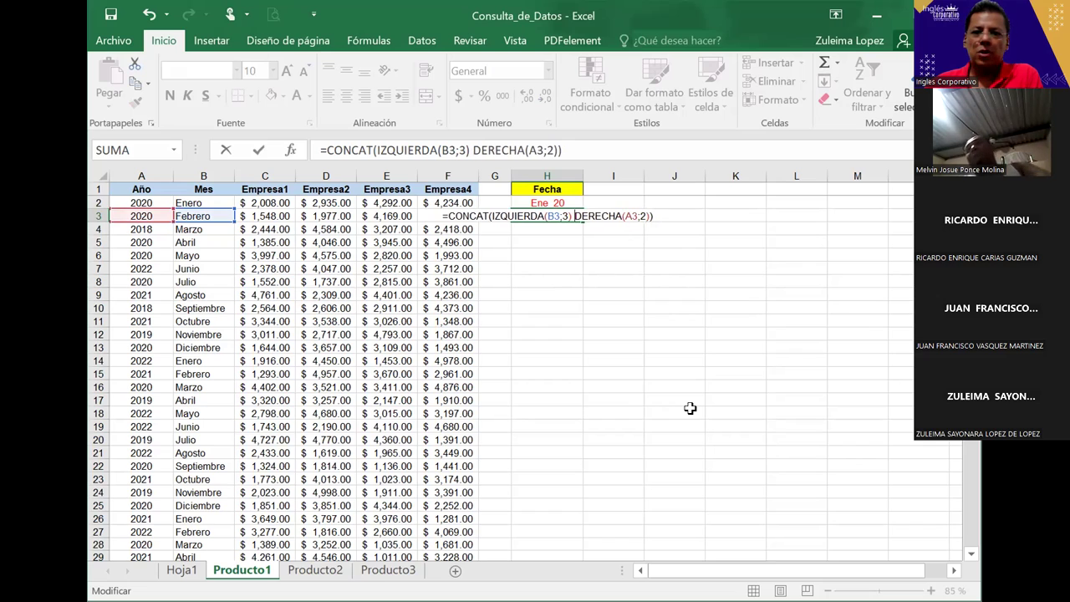
pyautogui.press('BackSpace')
pyautogui.write(';')
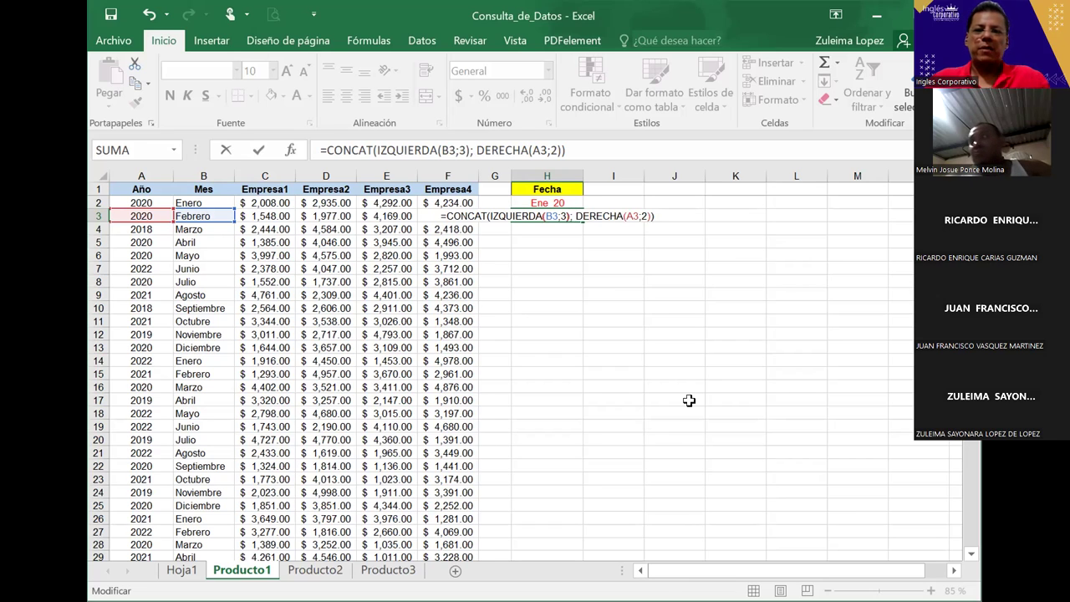
pyautogui.press('Left')
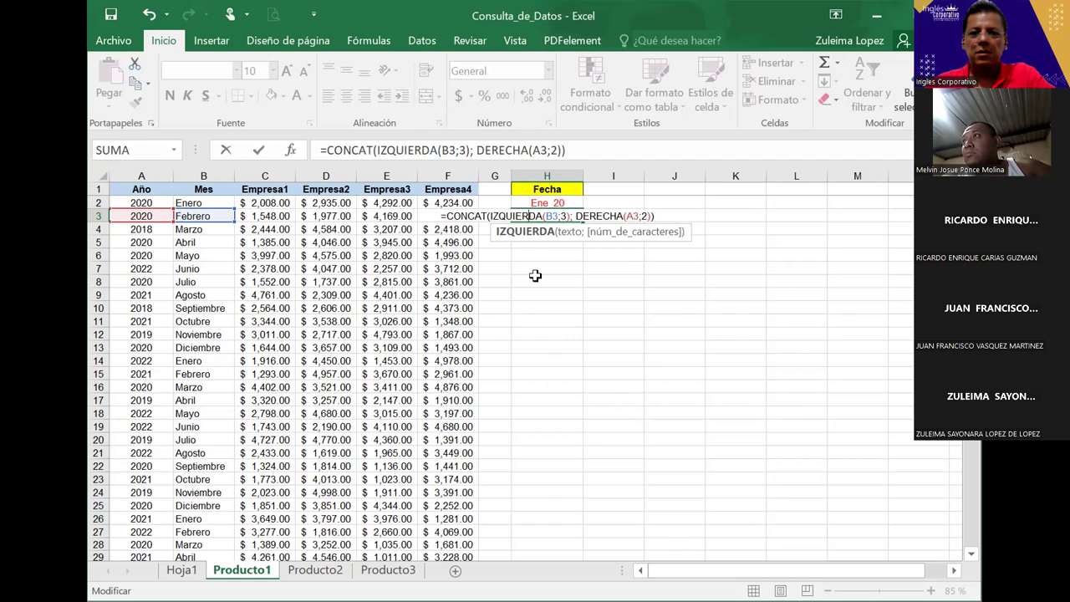
pyautogui.press('Right')
pyautogui.press('Right')
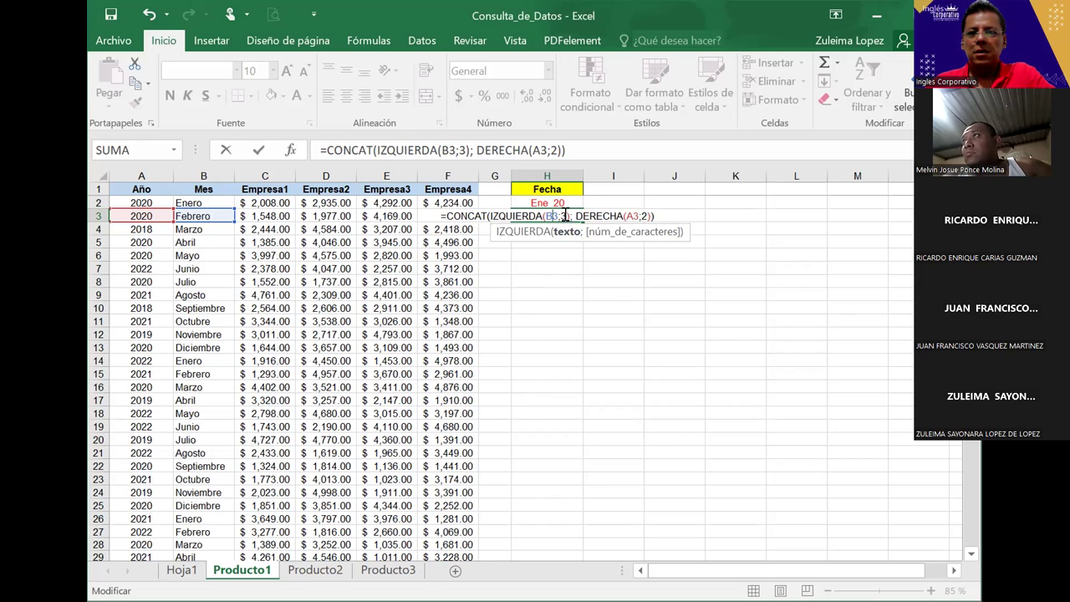
pyautogui.press('Right')
pyautogui.press('Right')
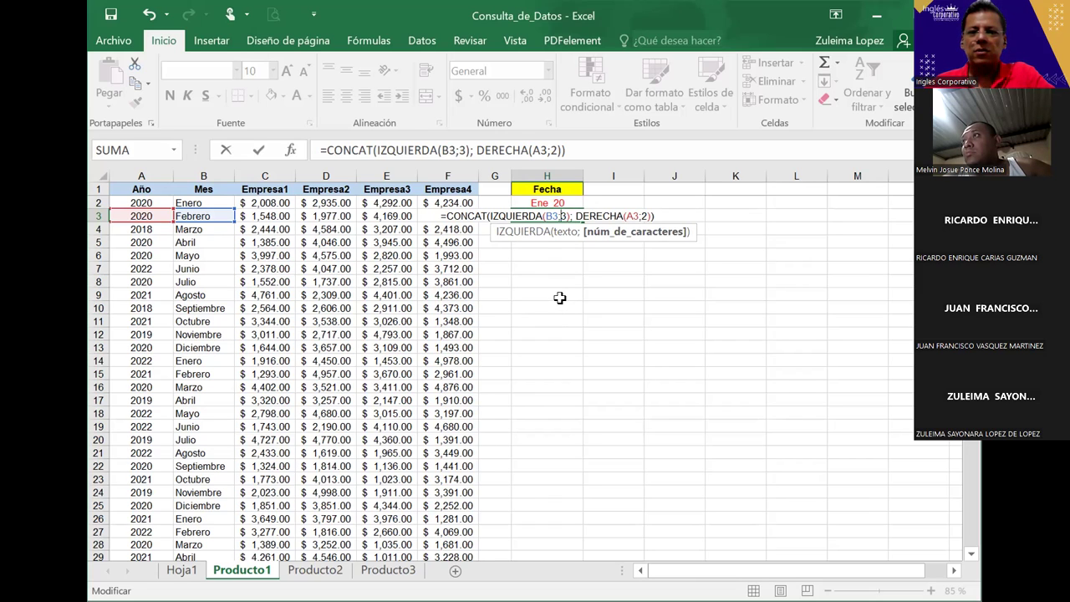
pyautogui.click(577, 215)
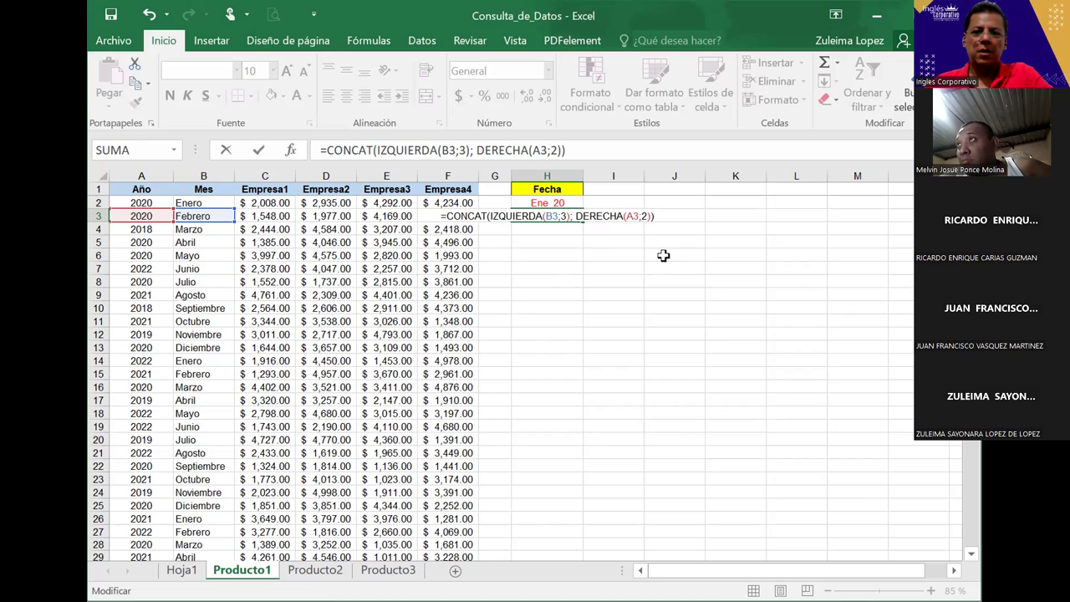
pyautogui.press('BackSpace')
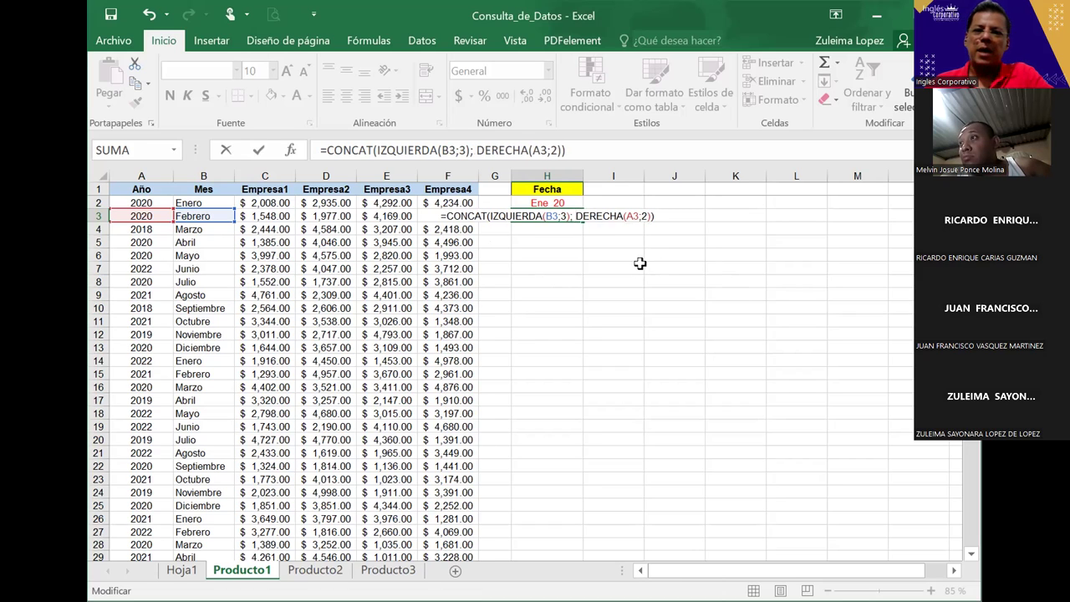
pyautogui.press('BackSpace')
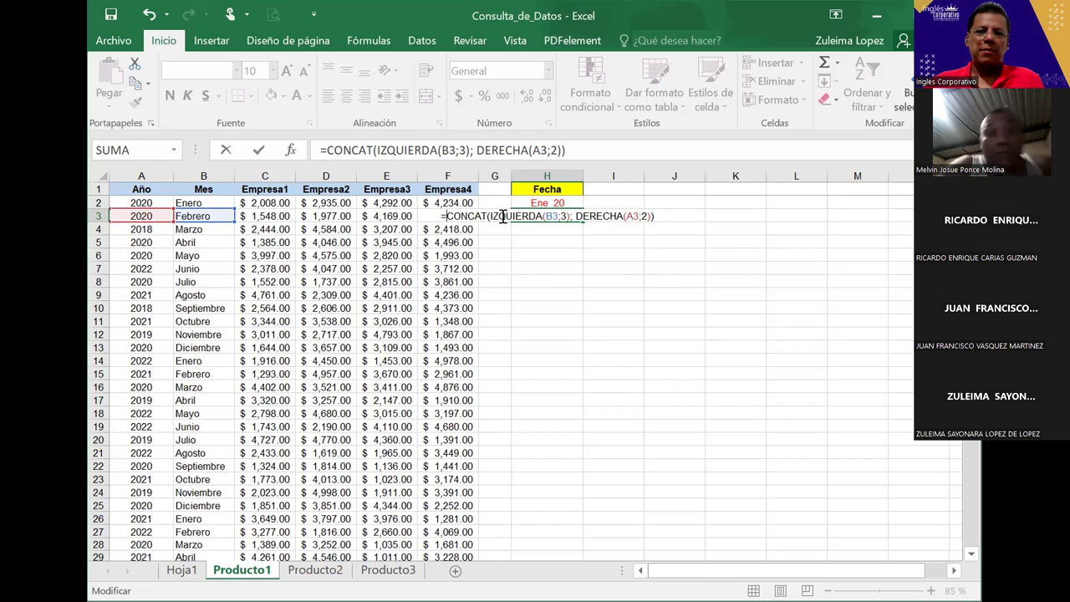
# Replace the CONCAT function name in H3 with CONCATENAR
pyautogui.press('Delete')
pyautogui.press('Delete')
pyautogui.press('Delete')
pyautogui.press('Delete')
pyautogui.press('Delete')
pyautogui.press('Delete')
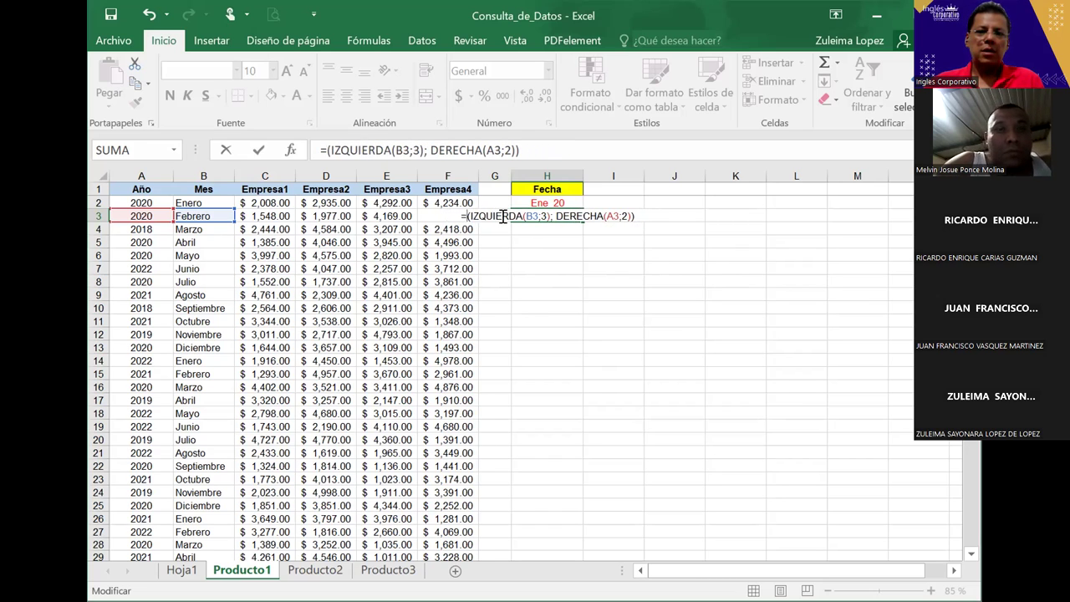
pyautogui.write('CON')
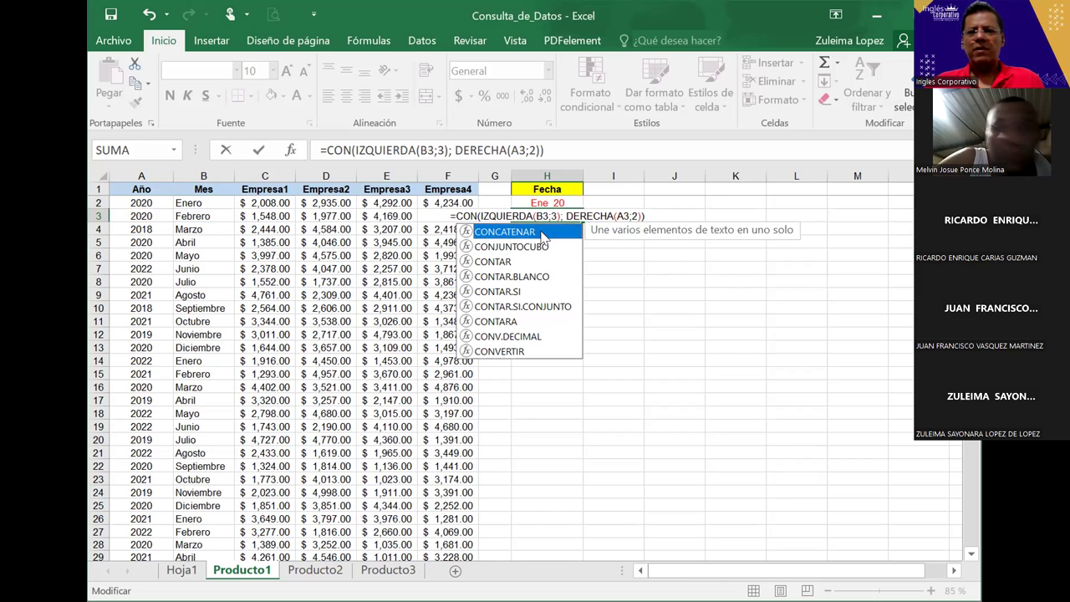
pyautogui.press('Tab')
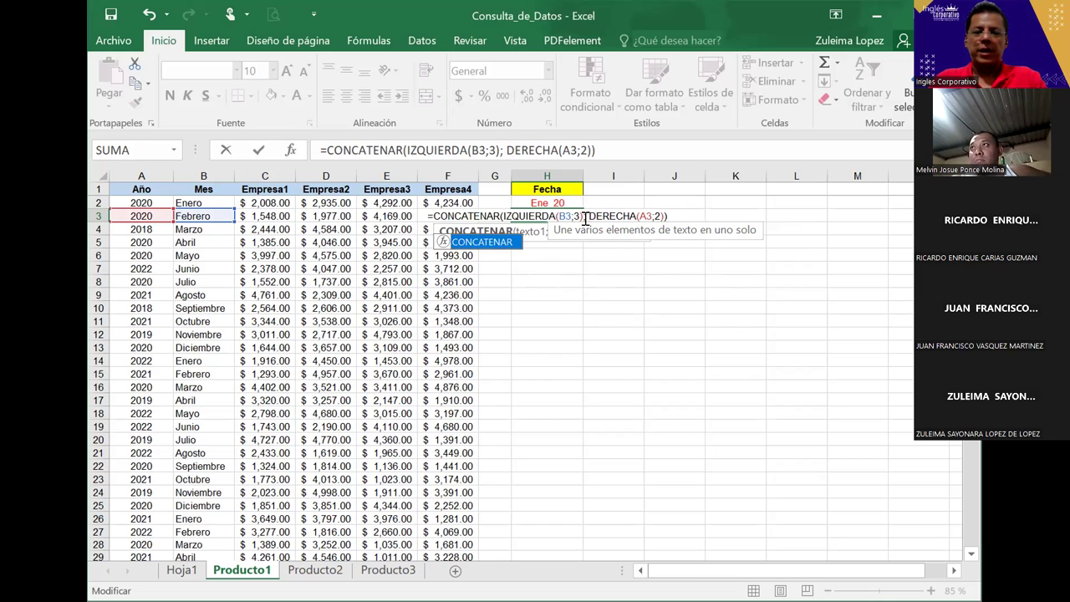
# Restore the "_" separator before DERECHA and commit, so H3 shows Feb_20
pyautogui.click(585, 217)
pyautogui.press('BackSpace')
pyautogui.write('"')
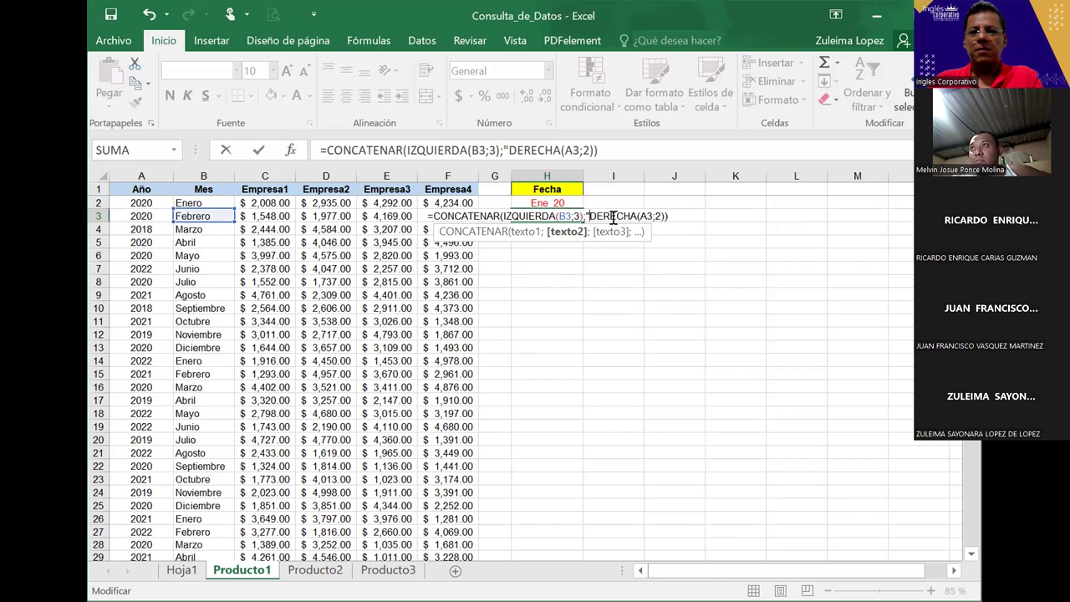
pyautogui.write(':"')
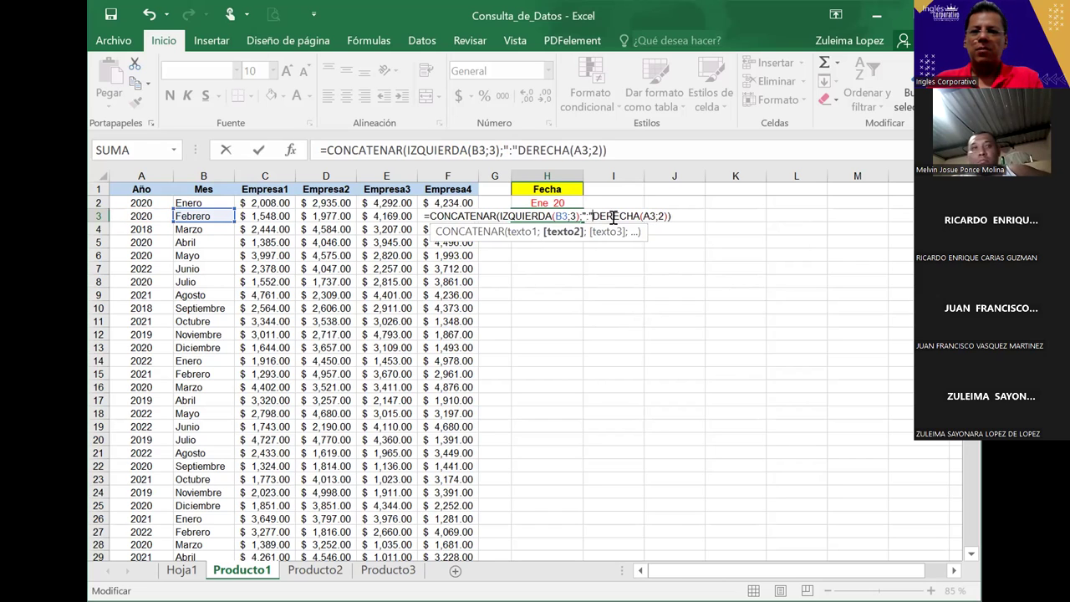
pyautogui.press('BackSpace')
pyautogui.press('BackSpace')
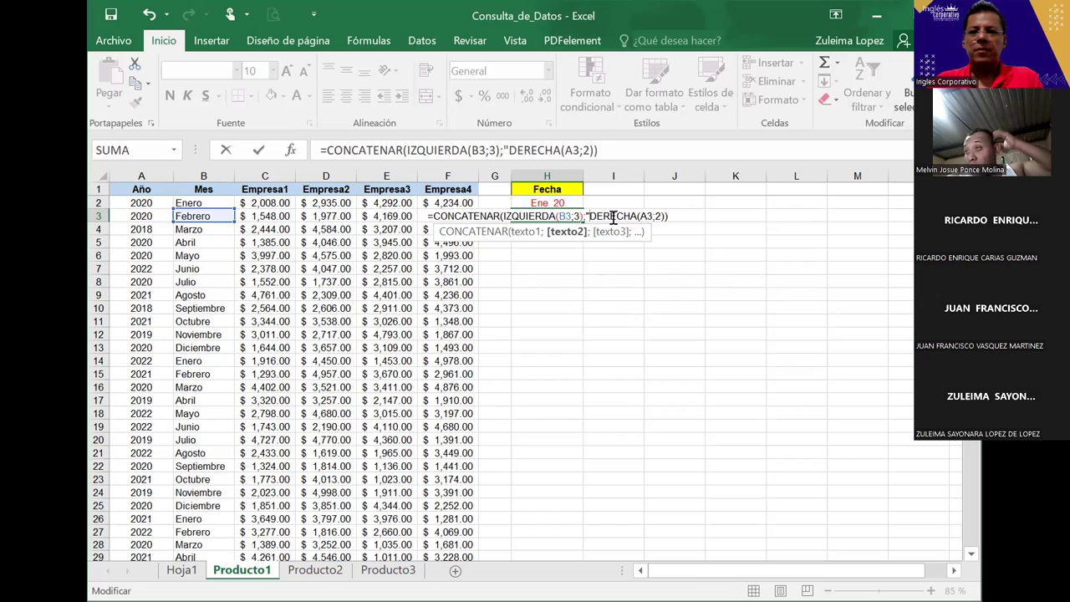
pyautogui.write('_"')
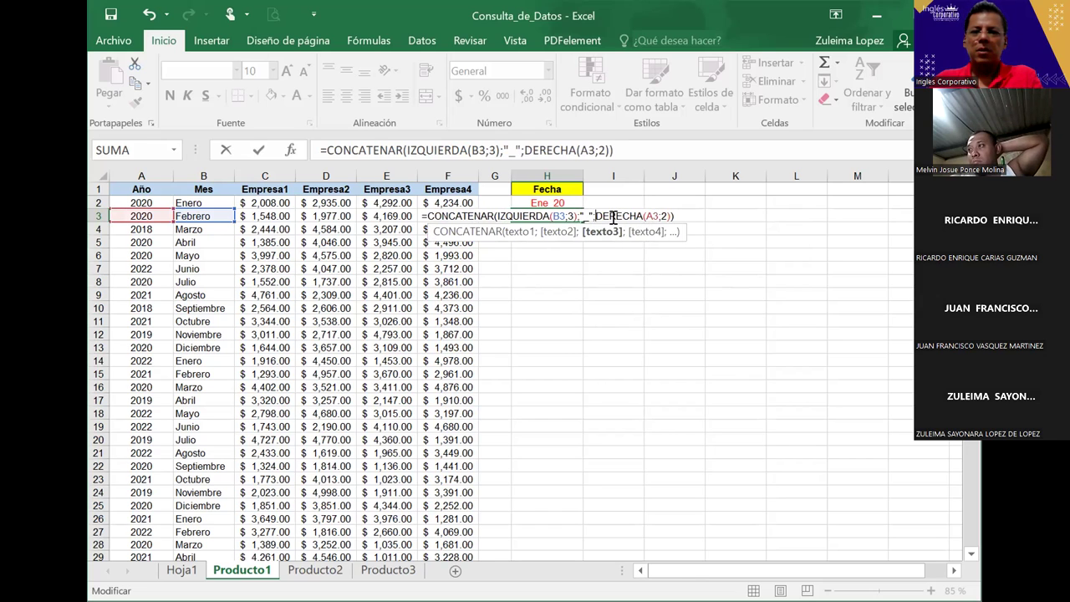
pyautogui.write(';')
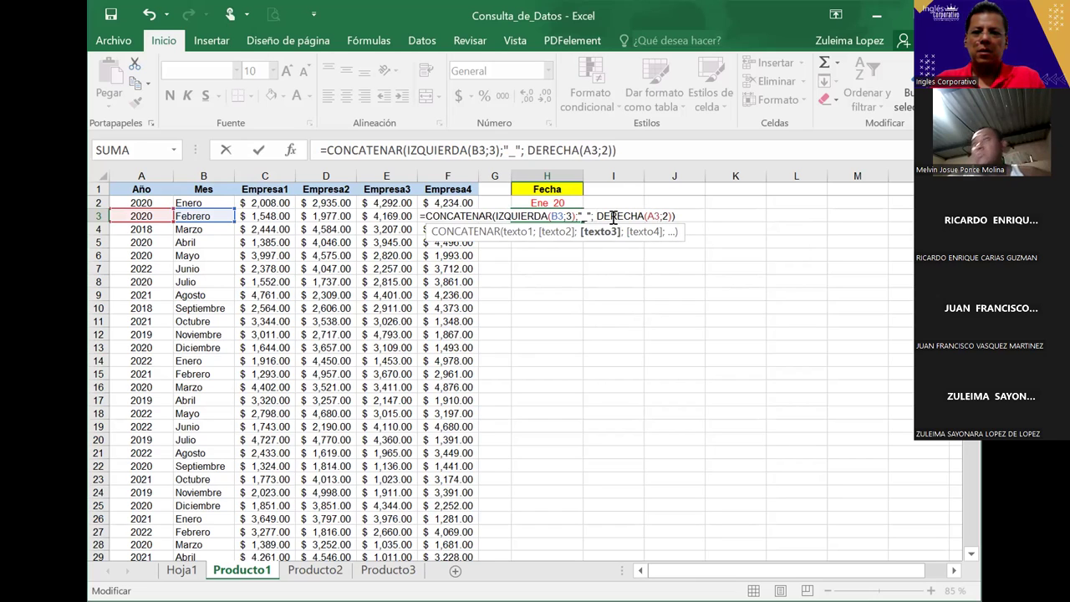
pyautogui.press('BackSpace')
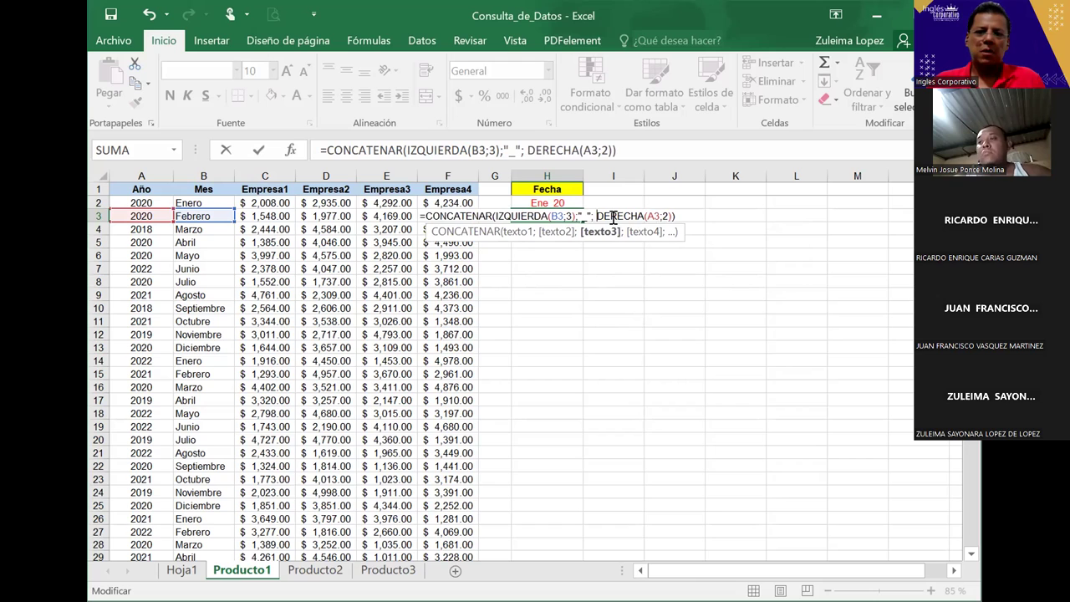
pyautogui.press('Return')
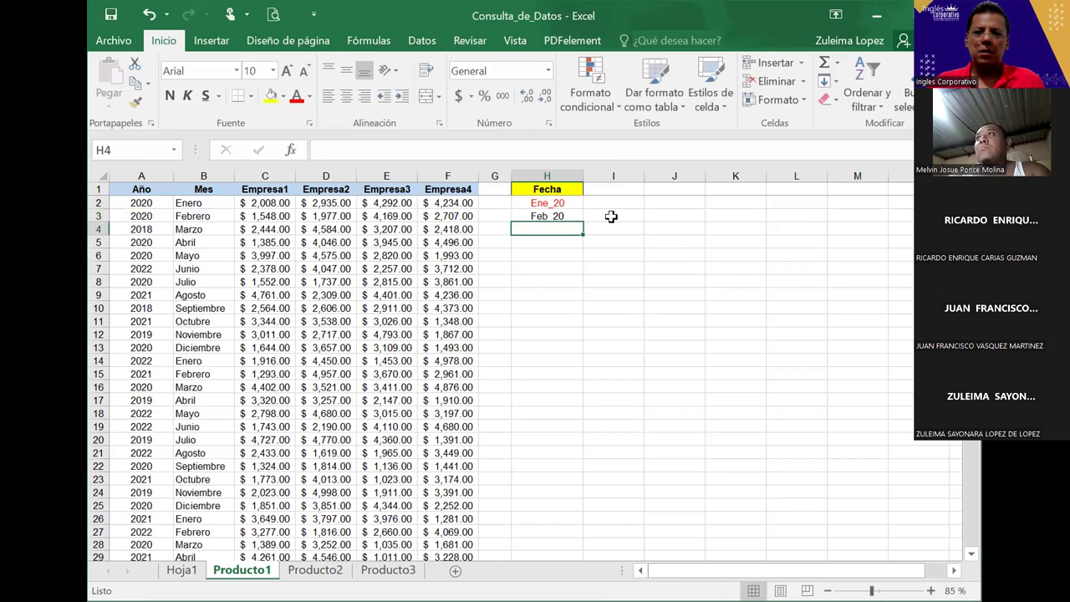
# Fill the H3 formula down column H through row 93
pyautogui.press('Down')
pyautogui.press('Down')
pyautogui.press('Down')
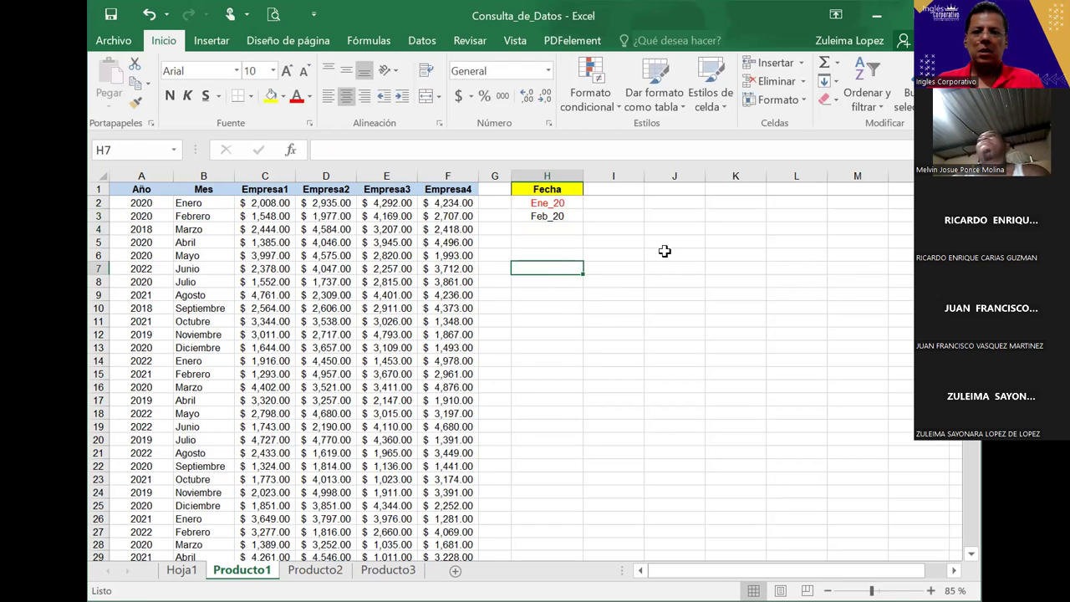
pyautogui.click(564, 216)
pyautogui.moveTo(583, 222); pyautogui.dragTo(572, 535)
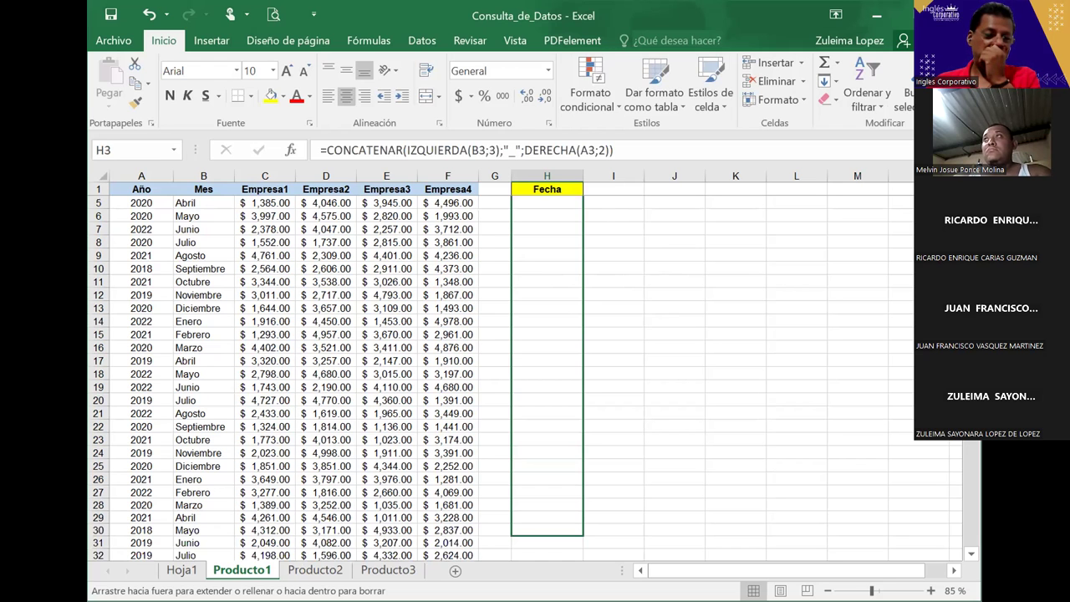
pyautogui.moveTo(573, 535); pyautogui.dragTo(549, 488)
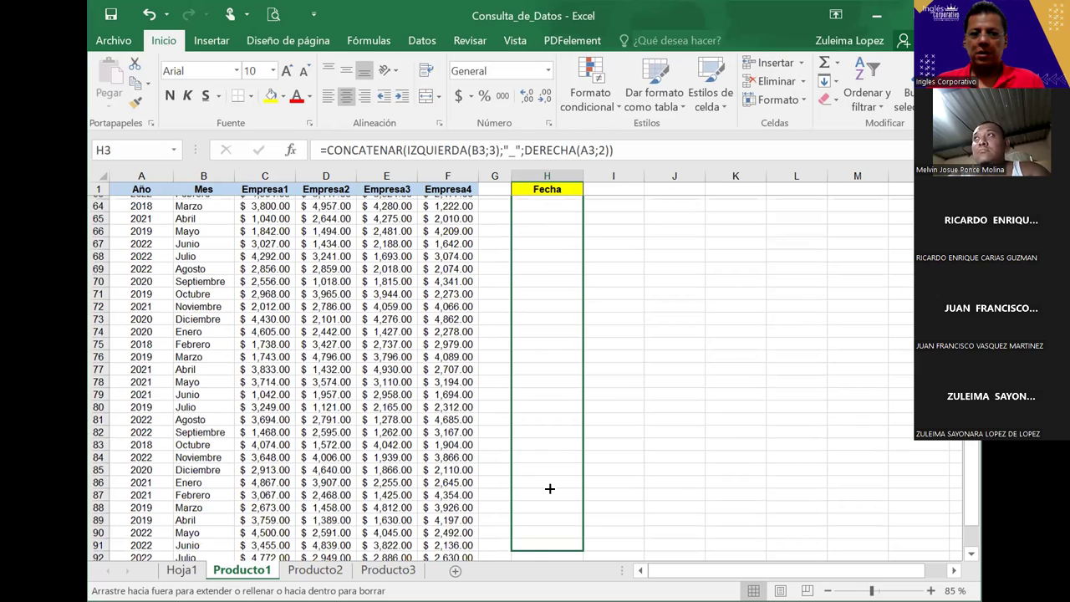
pyautogui.scroll(-1, 549, 488)
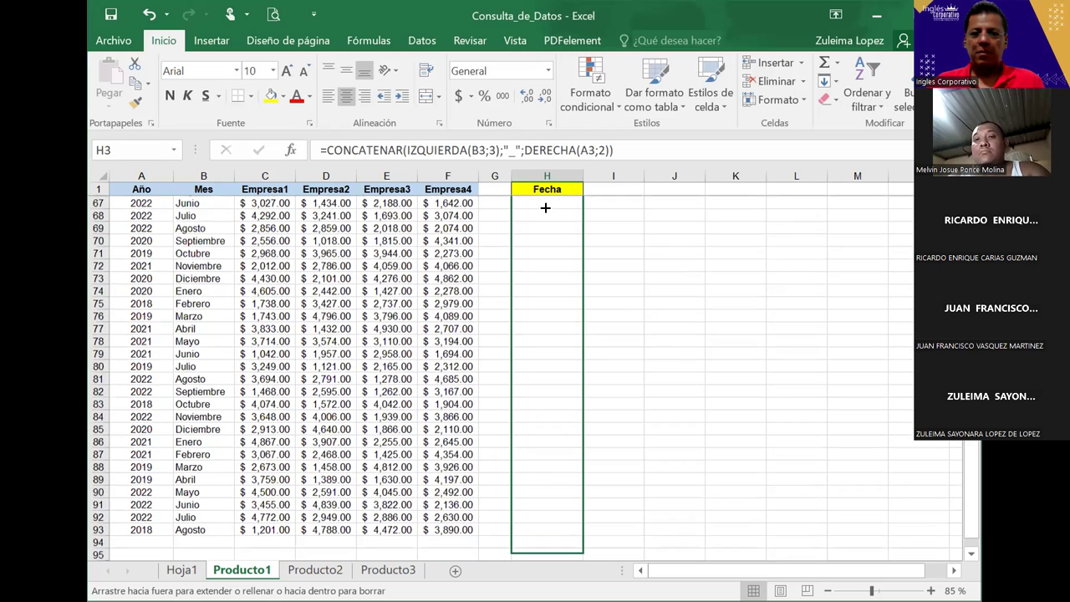
pyautogui.scroll(-1, 546, 210)
pyautogui.moveTo(574, 451); pyautogui.dragTo(574, 455)
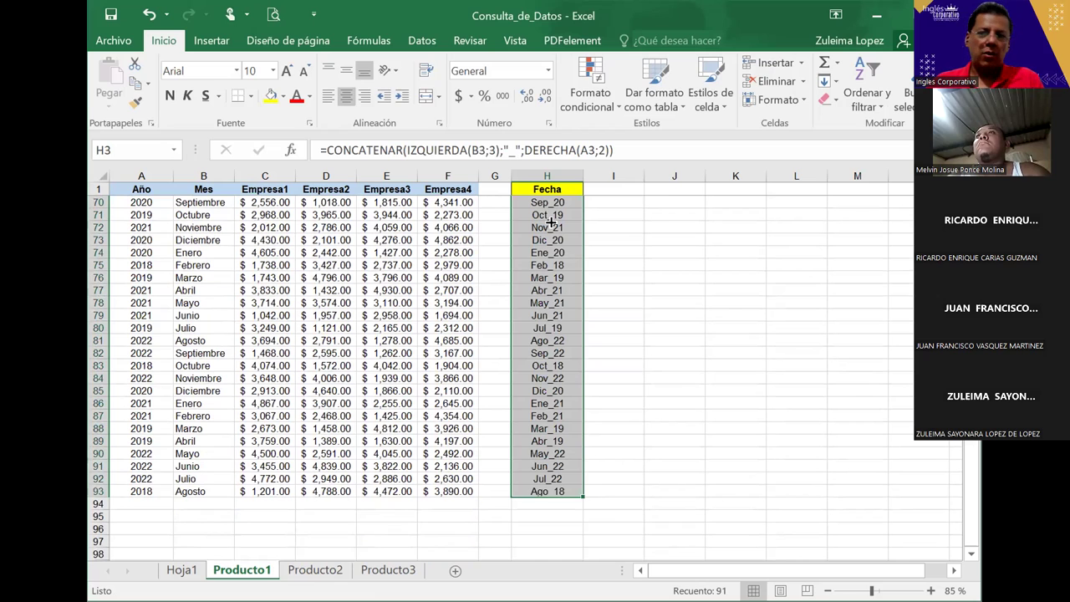
pyautogui.scroll(5, 550, 221)
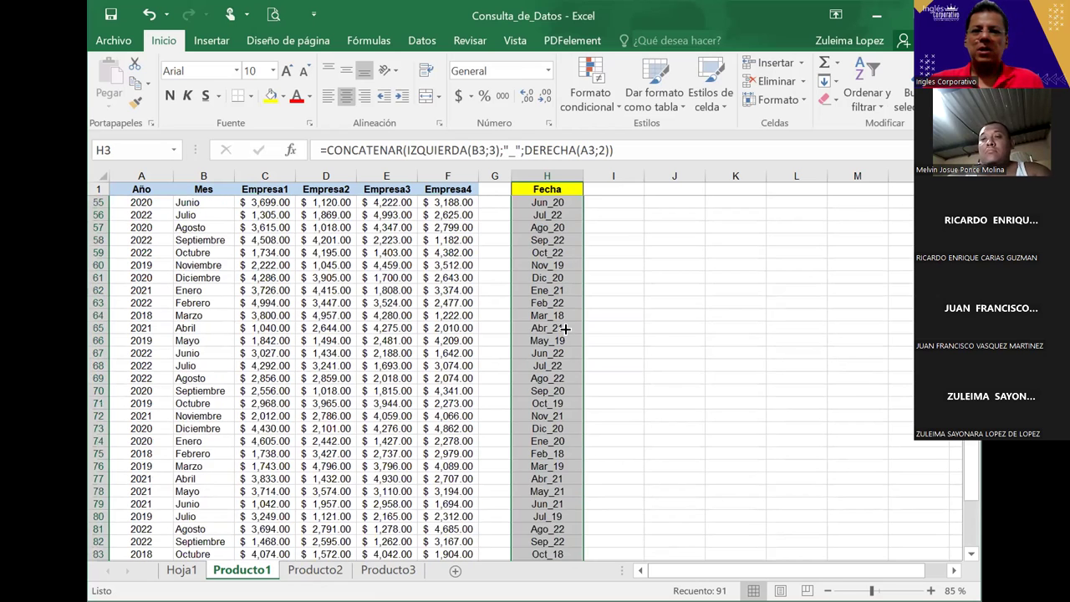
pyautogui.scroll(3, 559, 365)
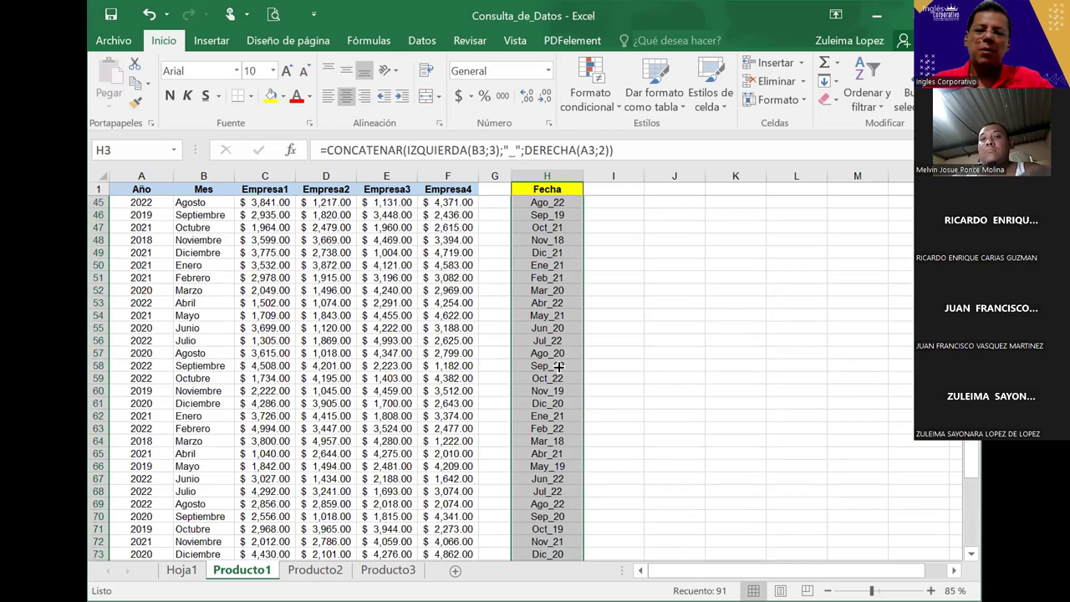
pyautogui.scroll(3, 554, 300)
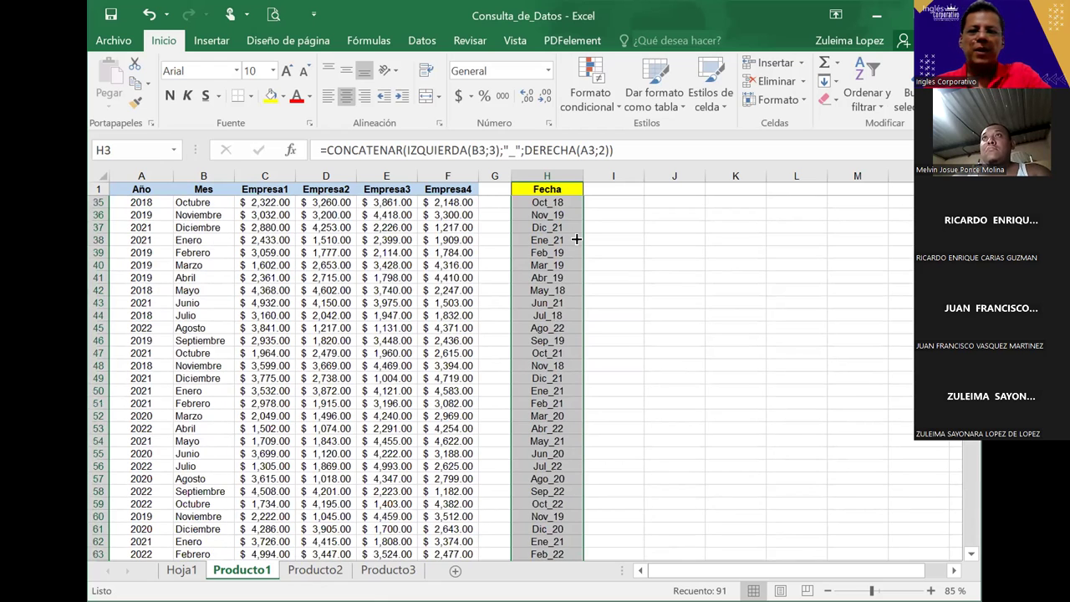
pyautogui.scroll(5, 576, 239)
pyautogui.scroll(4, 575, 239)
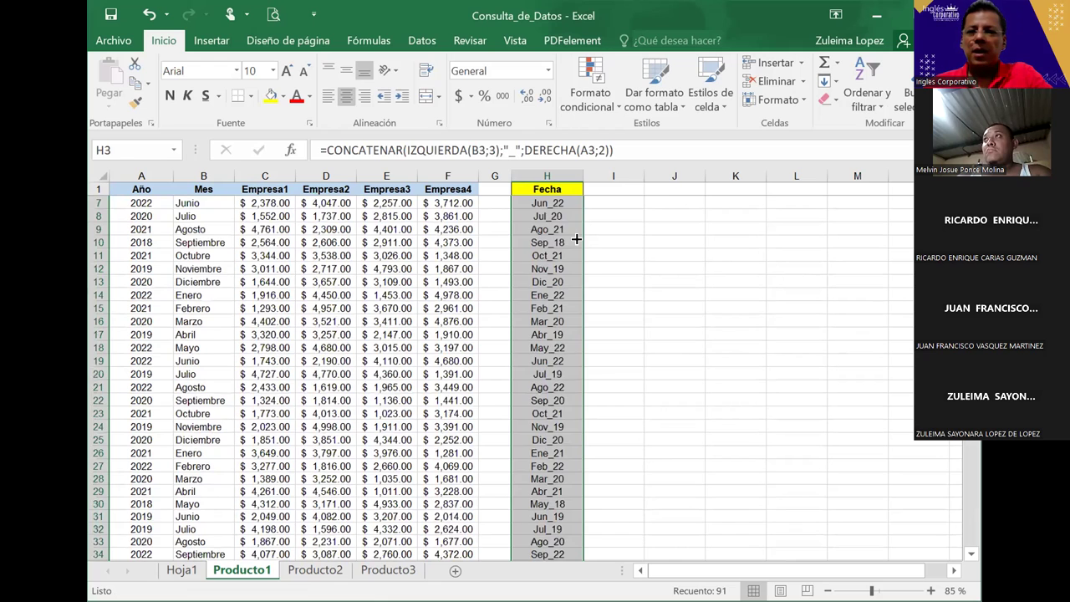
pyautogui.scroll(2, 576, 239)
# Select cell I2 in the empty column beside Fecha
pyautogui.click(614, 241)
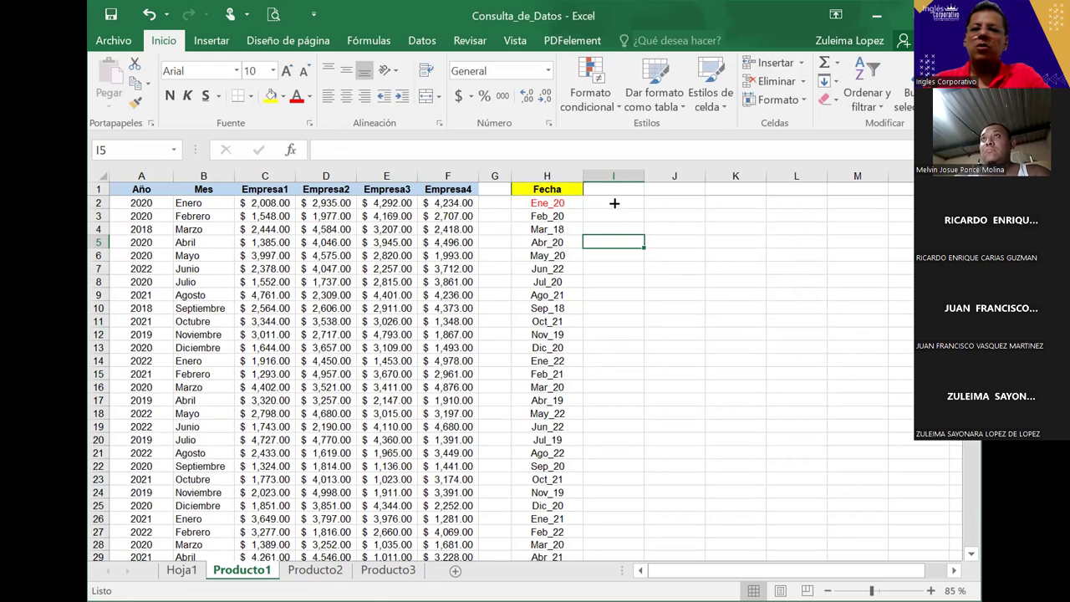
pyautogui.scroll(-1, 613, 202)
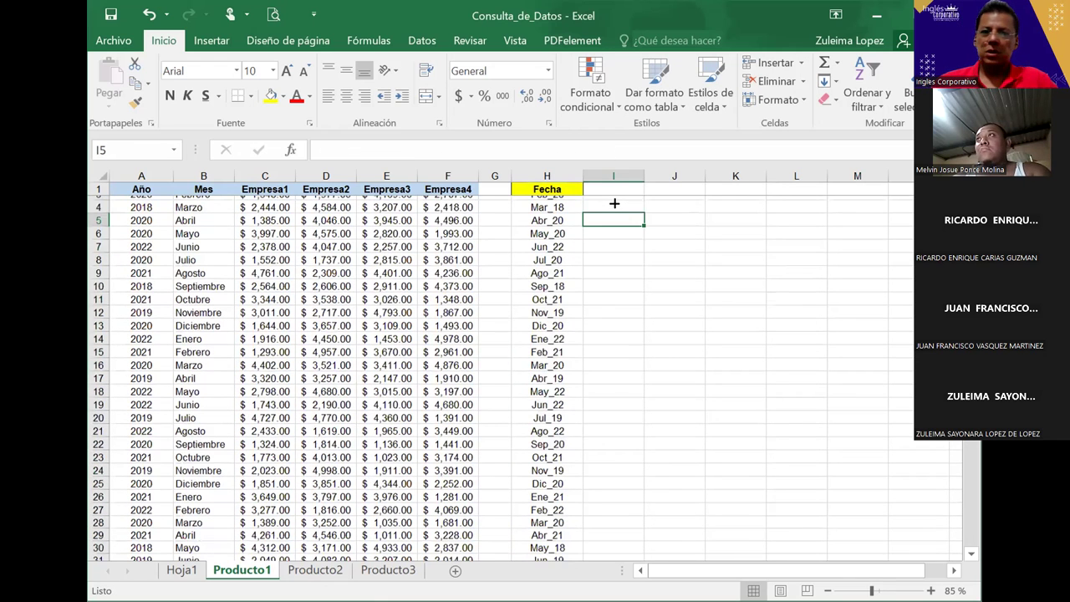
pyautogui.scroll(-4, 613, 203)
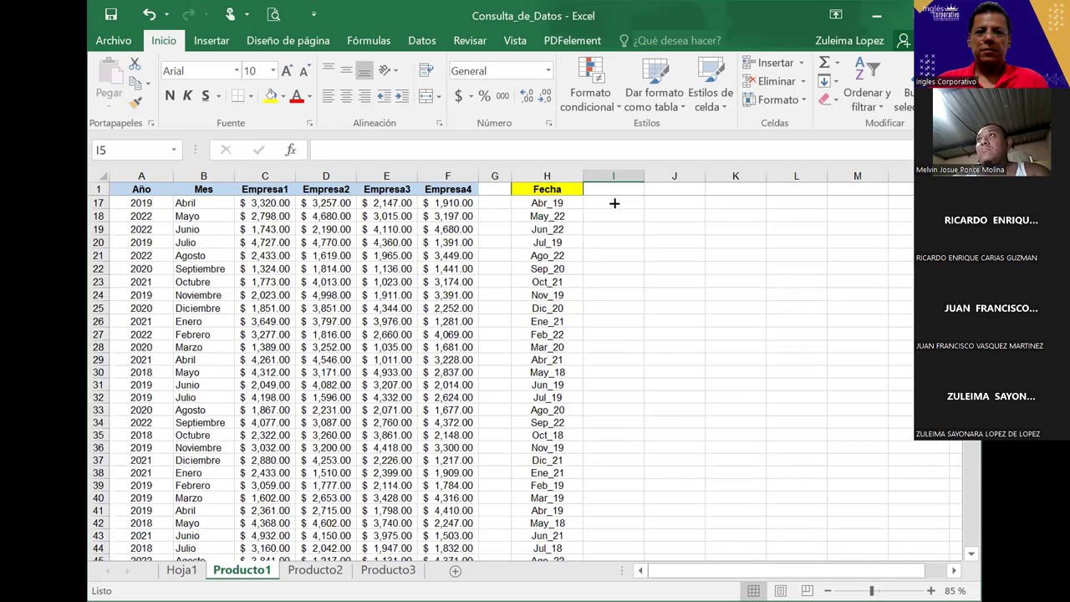
pyautogui.scroll(-12, 614, 202)
pyautogui.scroll(17, 614, 202)
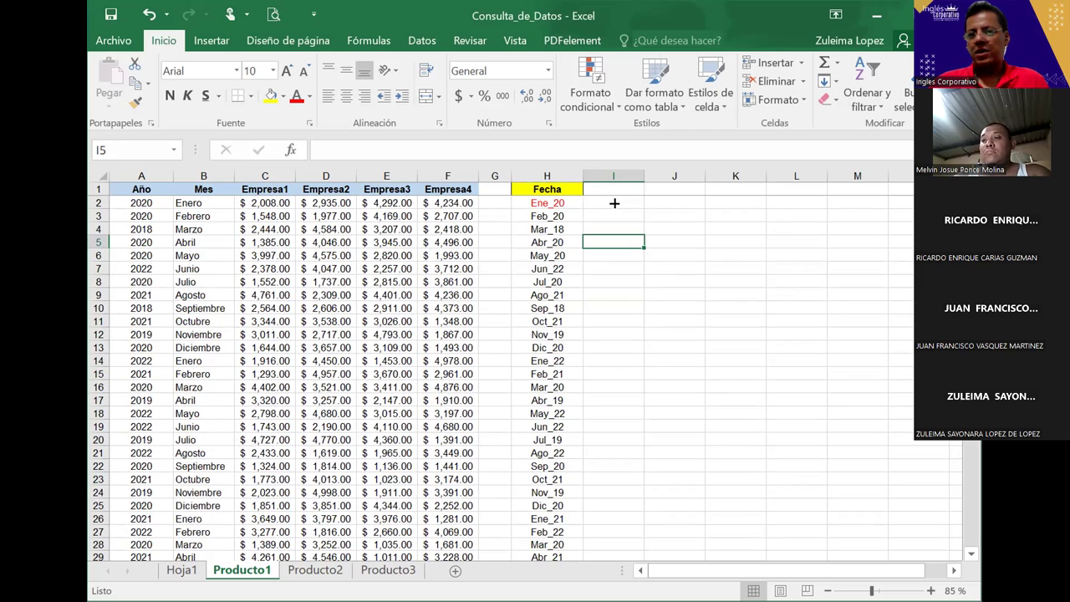
pyautogui.click(613, 202)
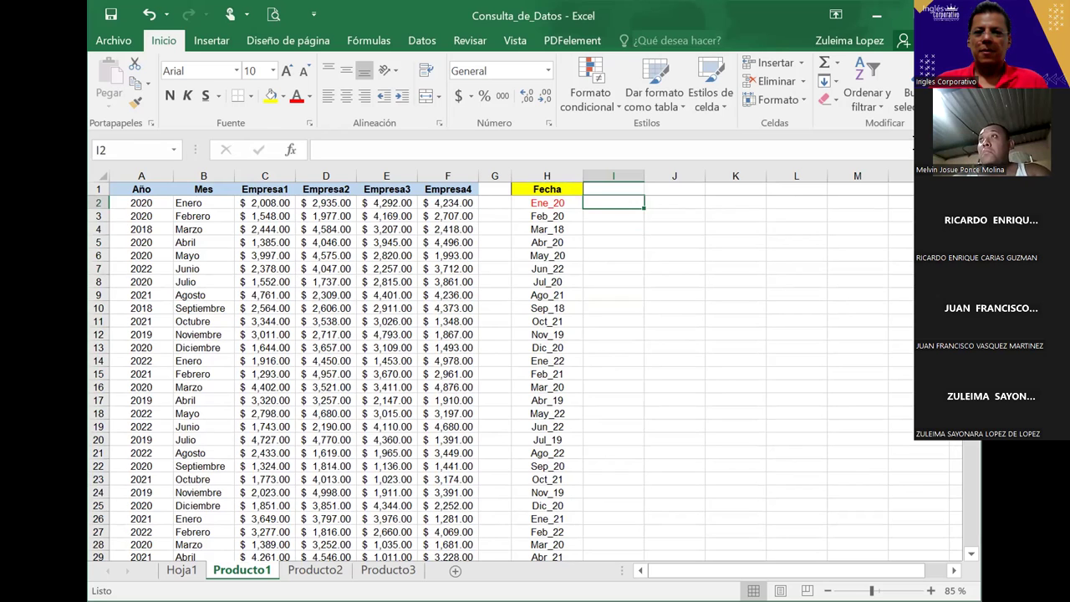
# Start an I2 formula, trying INDIRECTO and CONCATENAR before backing out to just =
pyautogui.write('=')
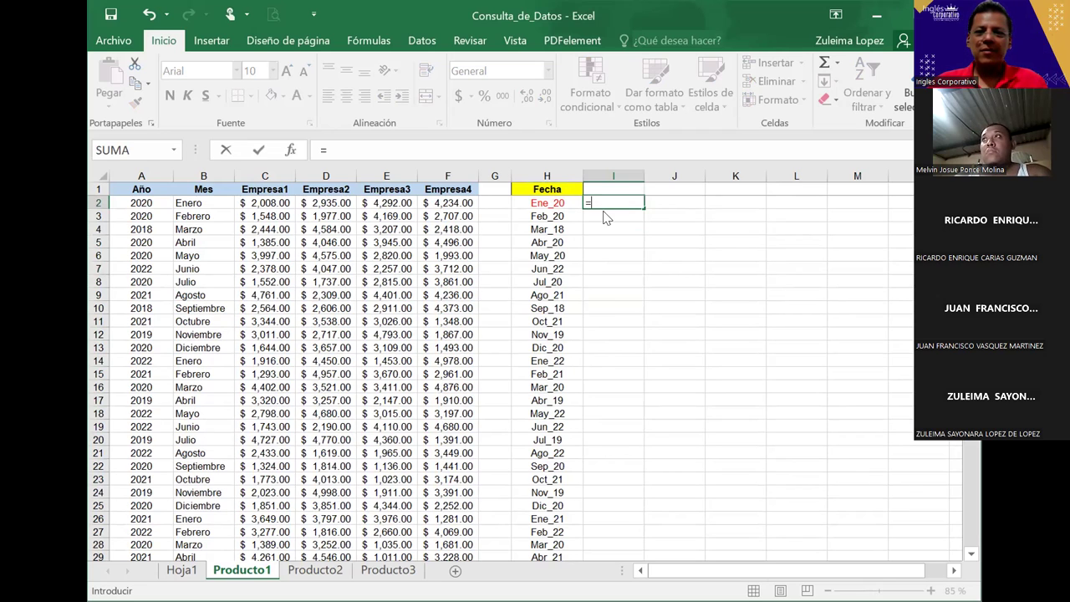
pyautogui.write('INDIRE')
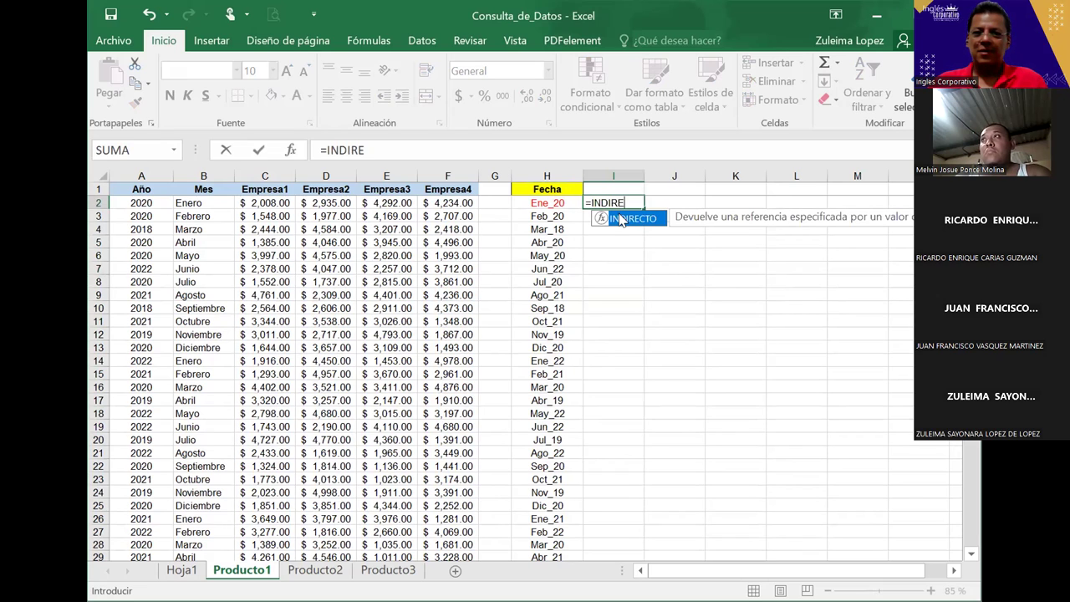
pyautogui.press('BackSpace')
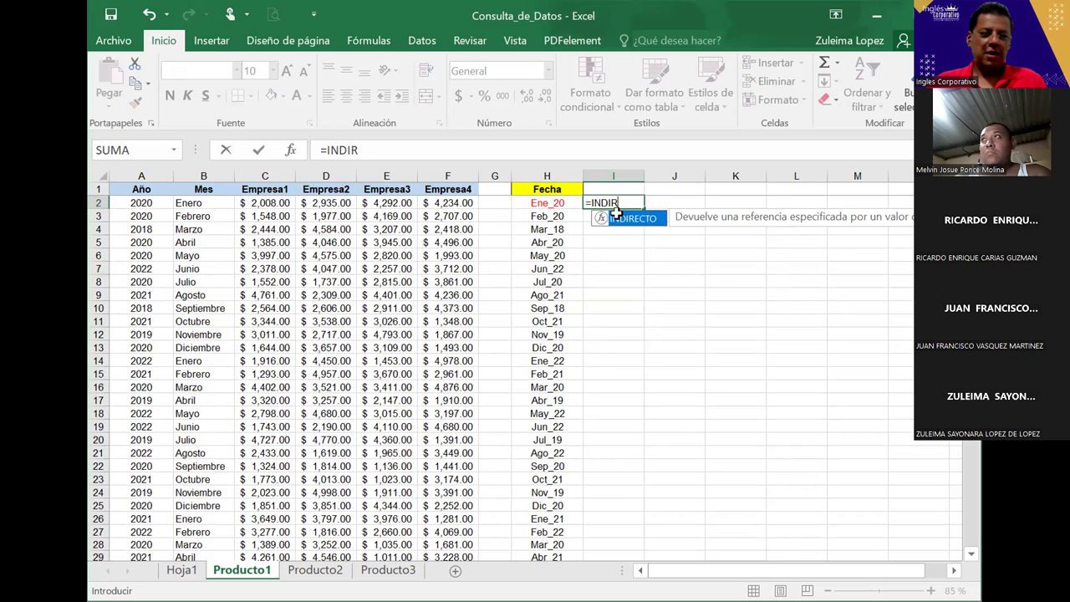
pyautogui.press('BackSpace')
pyautogui.press('BackSpace')
pyautogui.press('BackSpace')
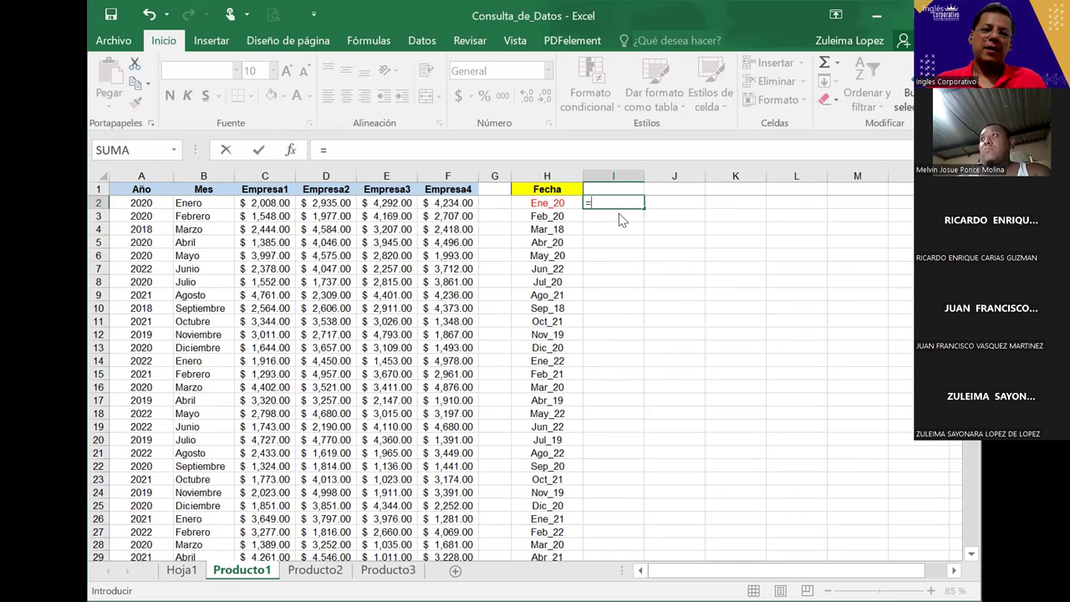
pyautogui.write('CON')
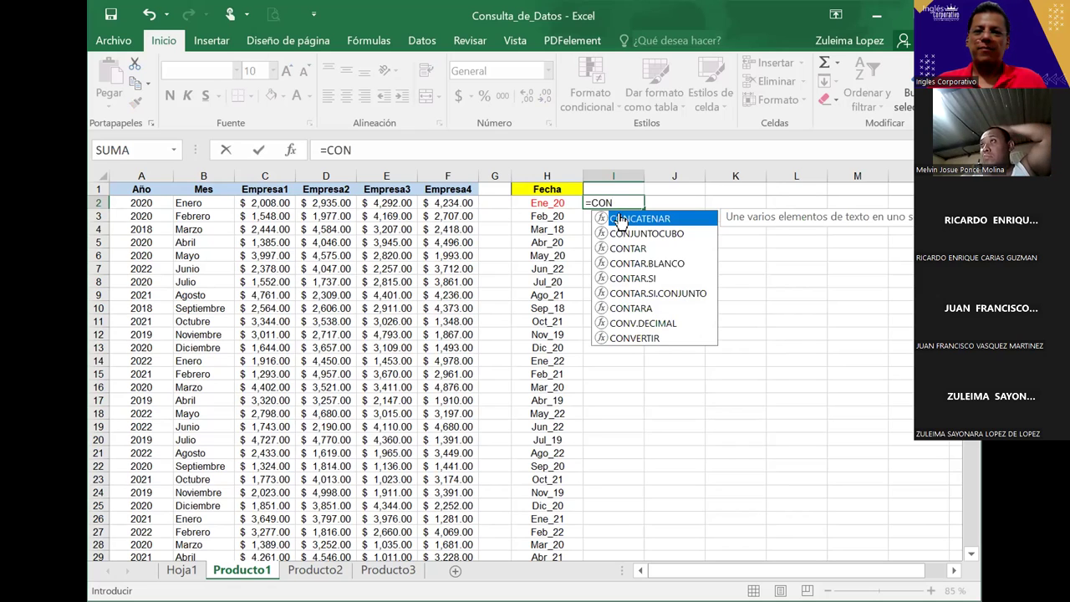
pyautogui.doubleClick(619, 219)
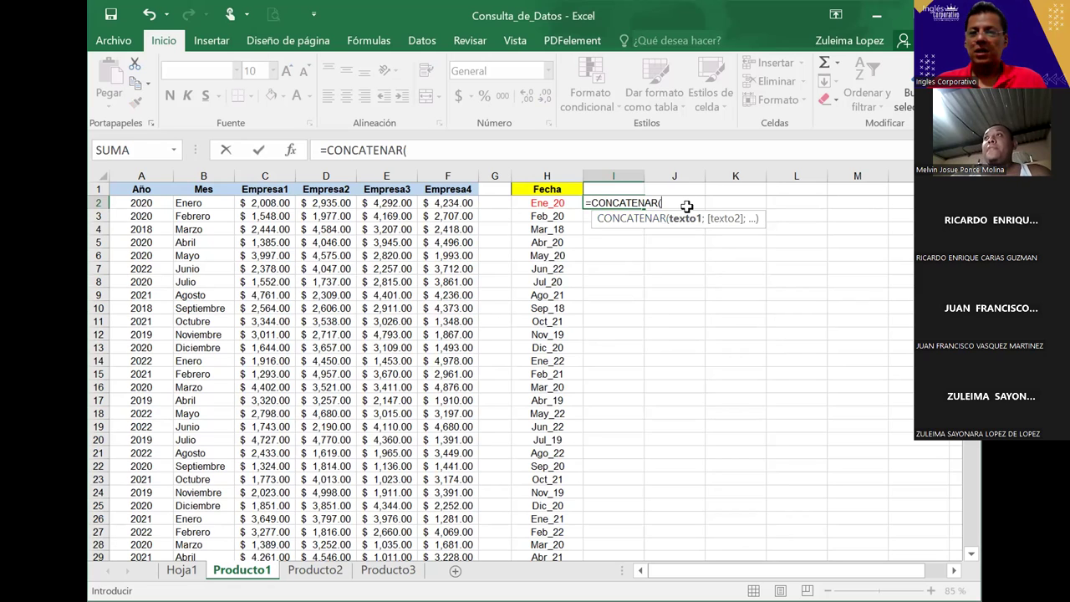
pyautogui.press('BackSpace')
pyautogui.press('BackSpace')
pyautogui.press('BackSpace')
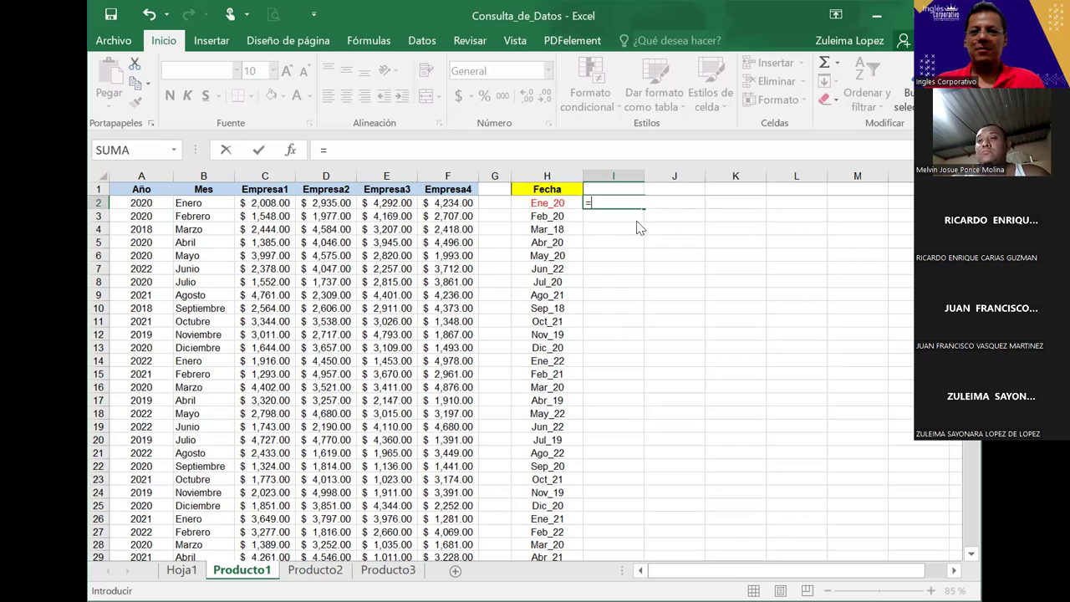
# Enter IZQUIERDA(B2;3) in I2 to take the month's first three letters
pyautogui.write('IZQUIERDA')
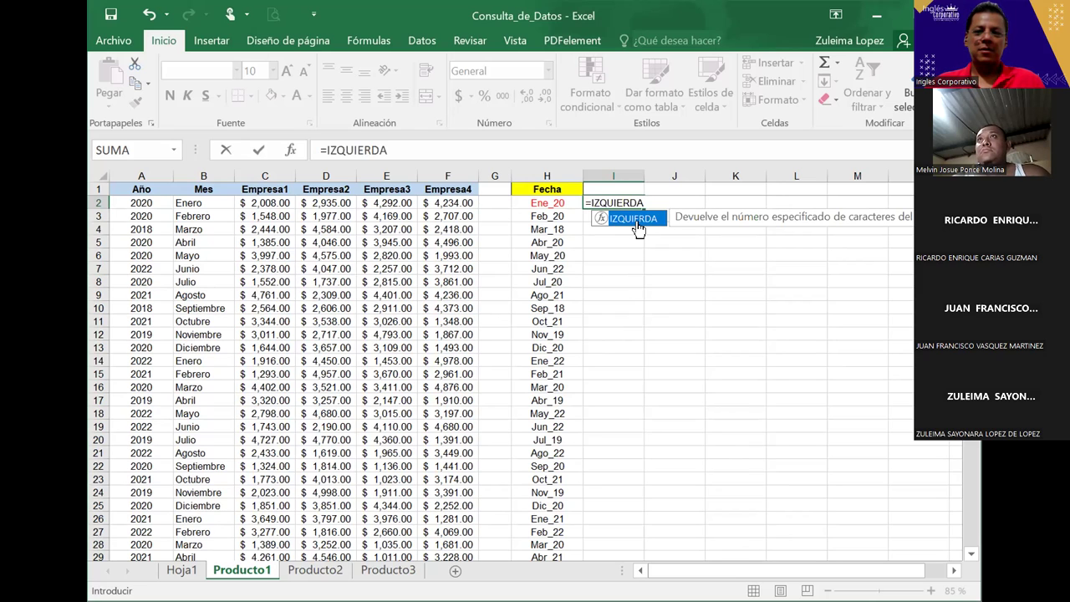
pyautogui.doubleClick(635, 219)
pyautogui.click(207, 203)
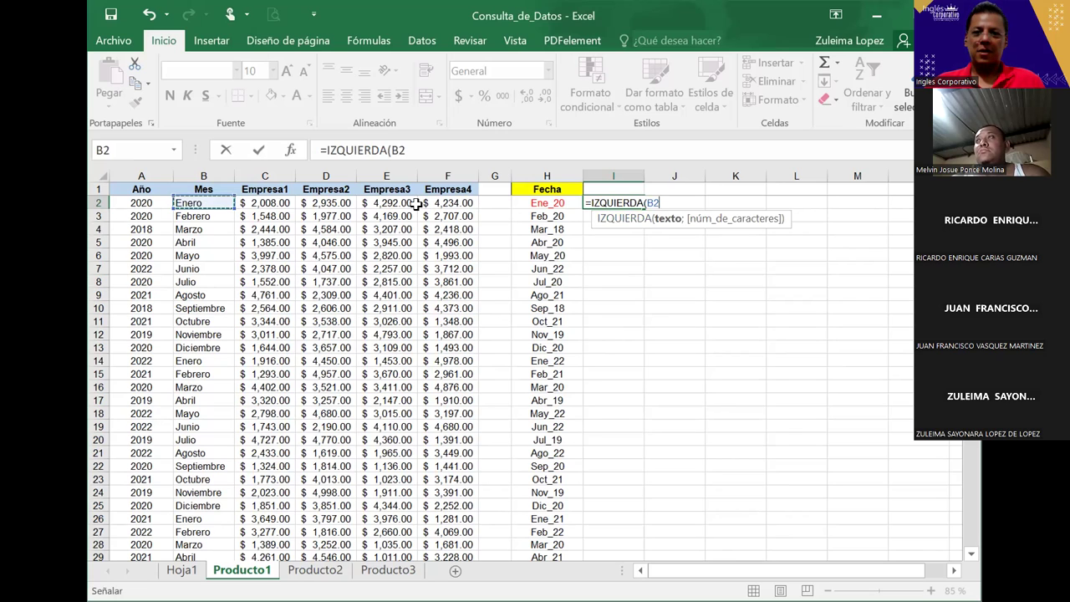
pyautogui.write('&')
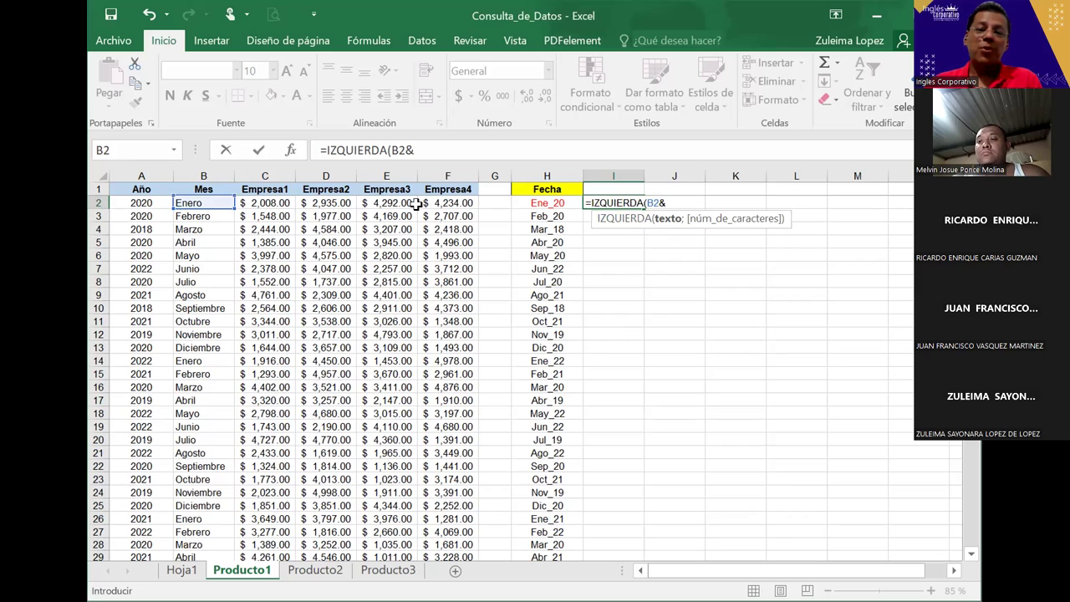
pyautogui.press('BackSpace')
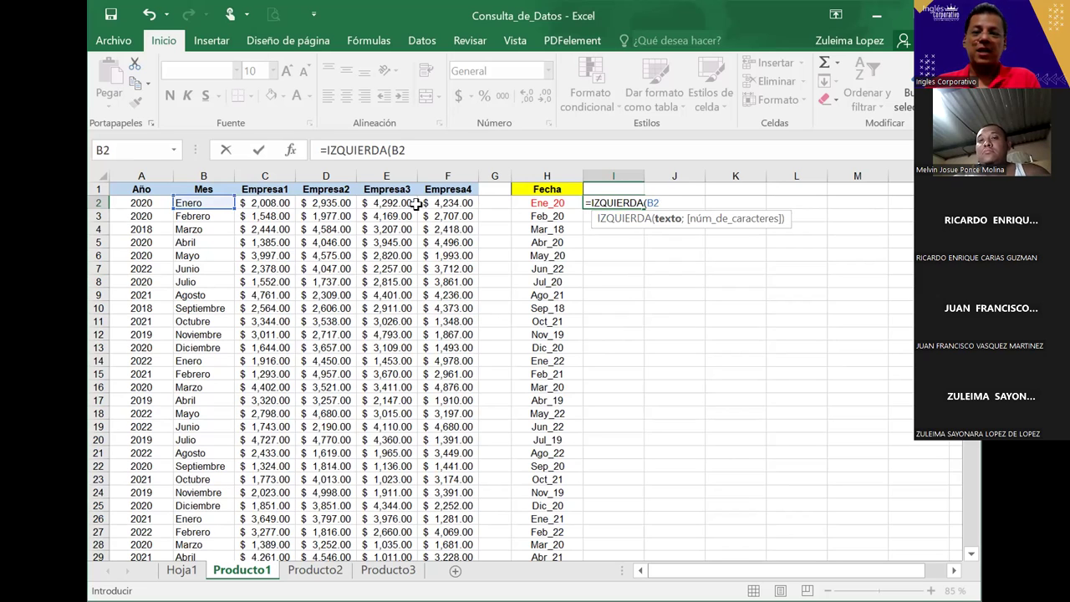
pyautogui.write(';')
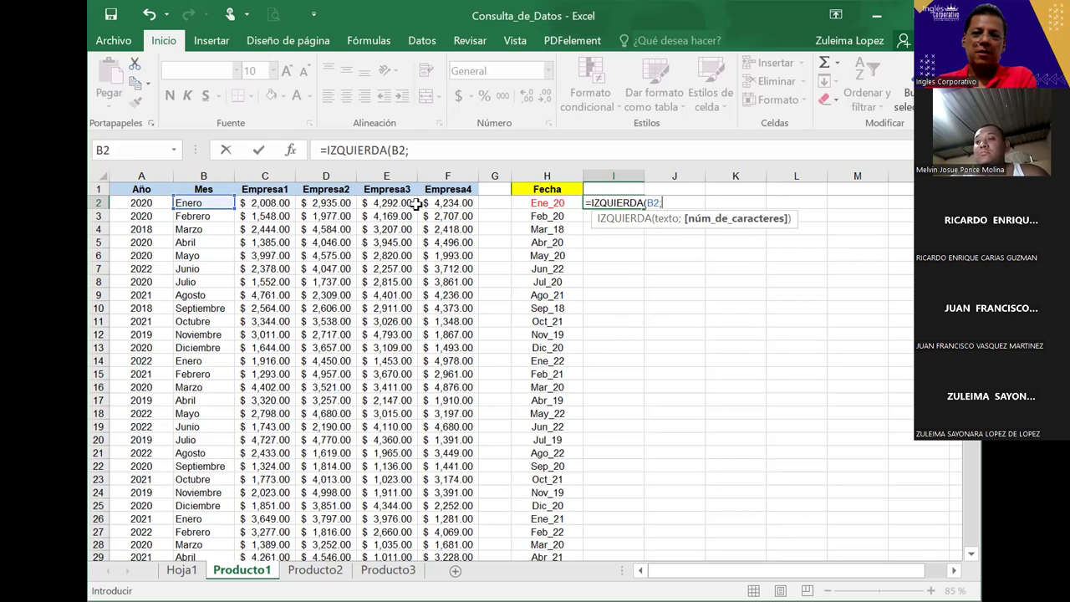
pyautogui.write('3')
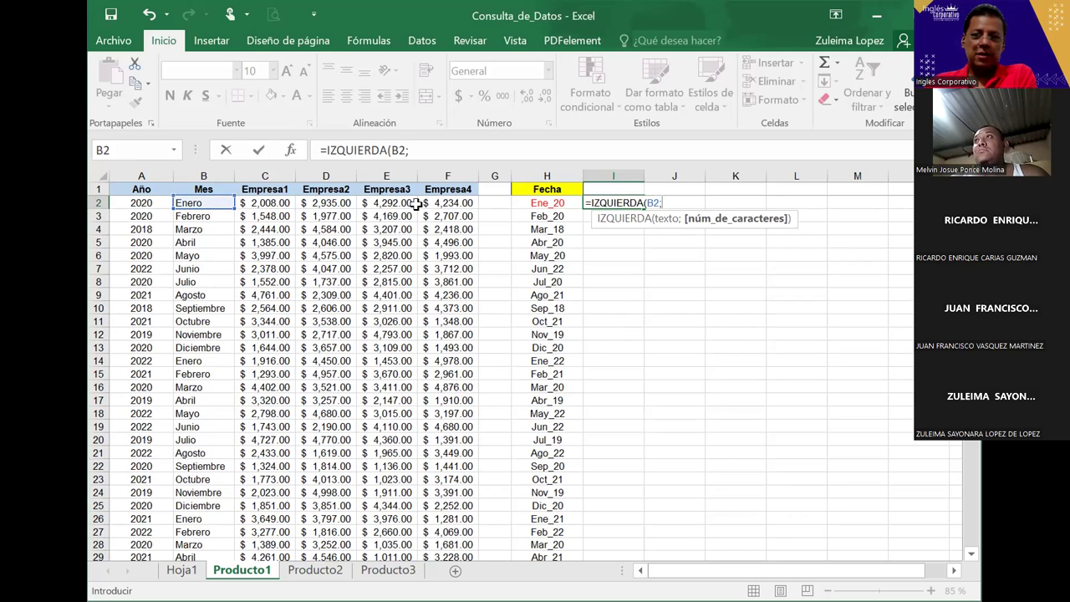
pyautogui.write(')')
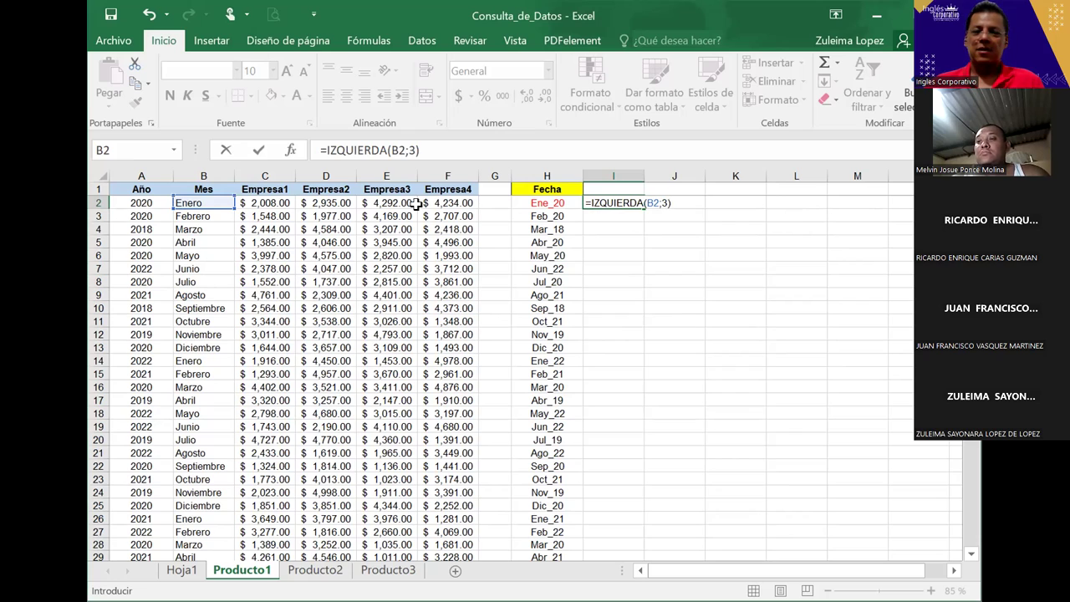
# Append &"_"&DERECHA(A2;2) and confirm, so I2 shows Ene_20
pyautogui.write('&')
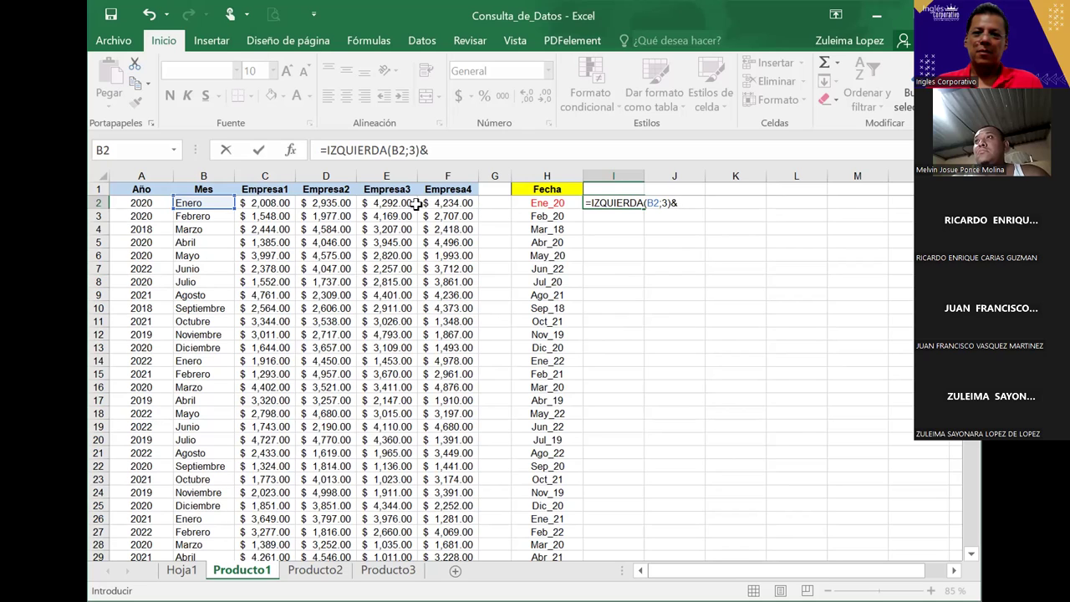
pyautogui.write('DERE')
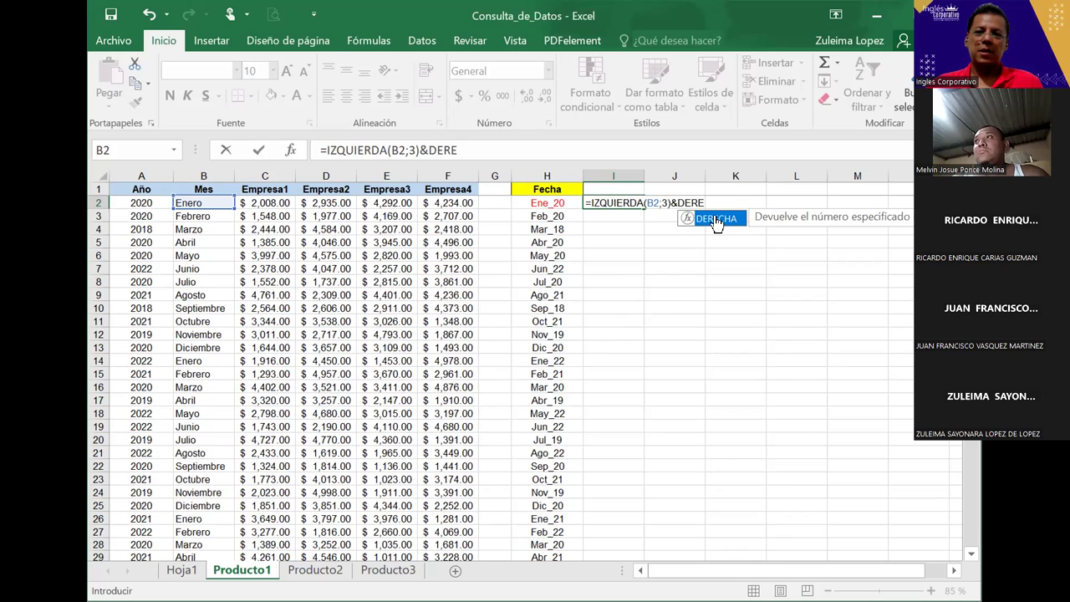
pyautogui.doubleClick(717, 221)
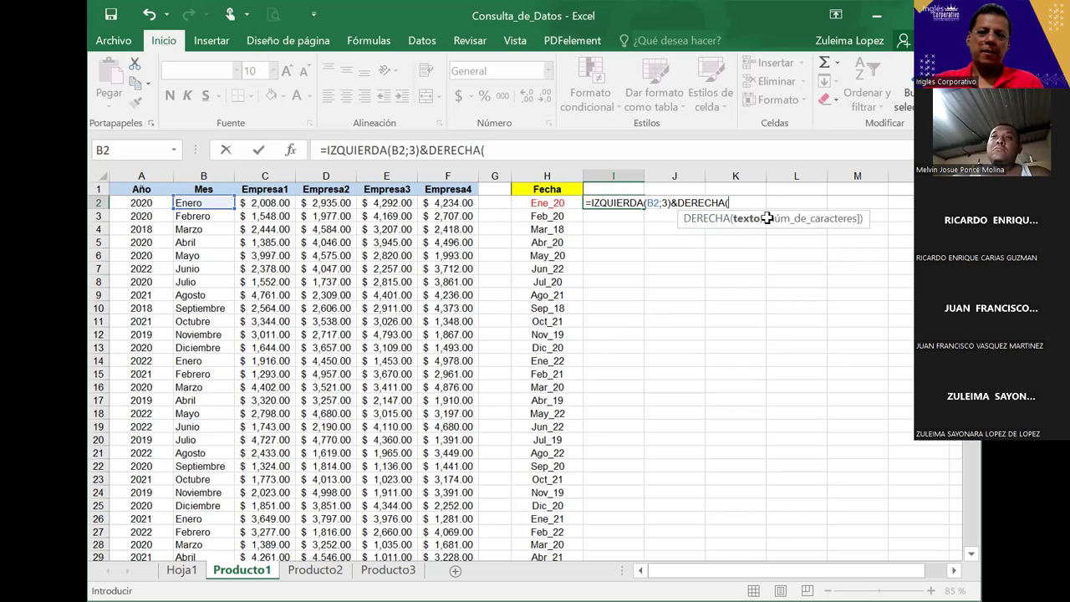
pyautogui.press('F2')
pyautogui.press('Left')
pyautogui.press('Left')
pyautogui.press('Left')
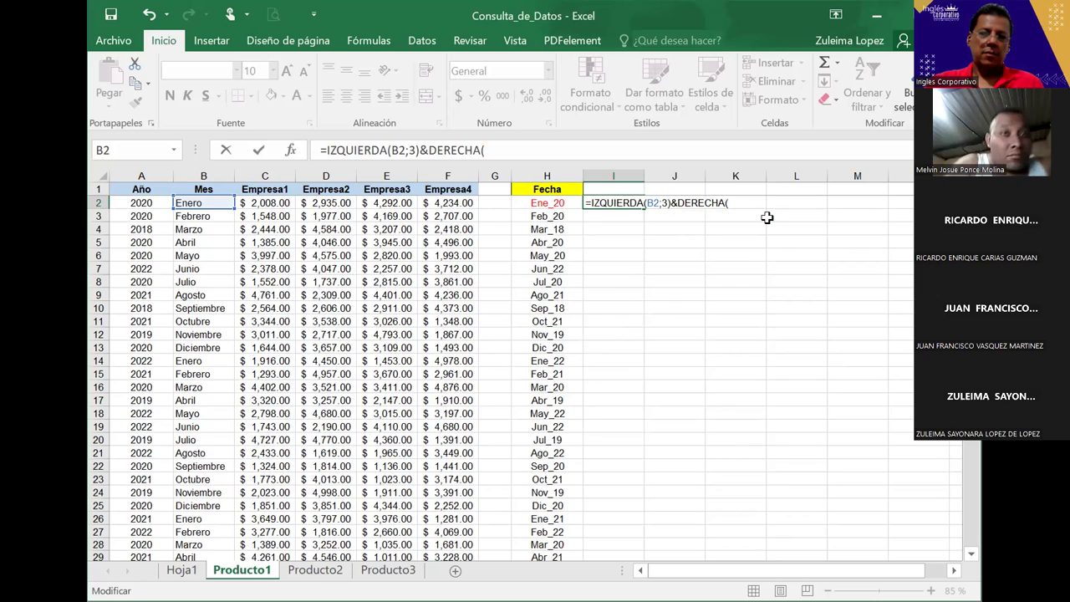
pyautogui.write('"')
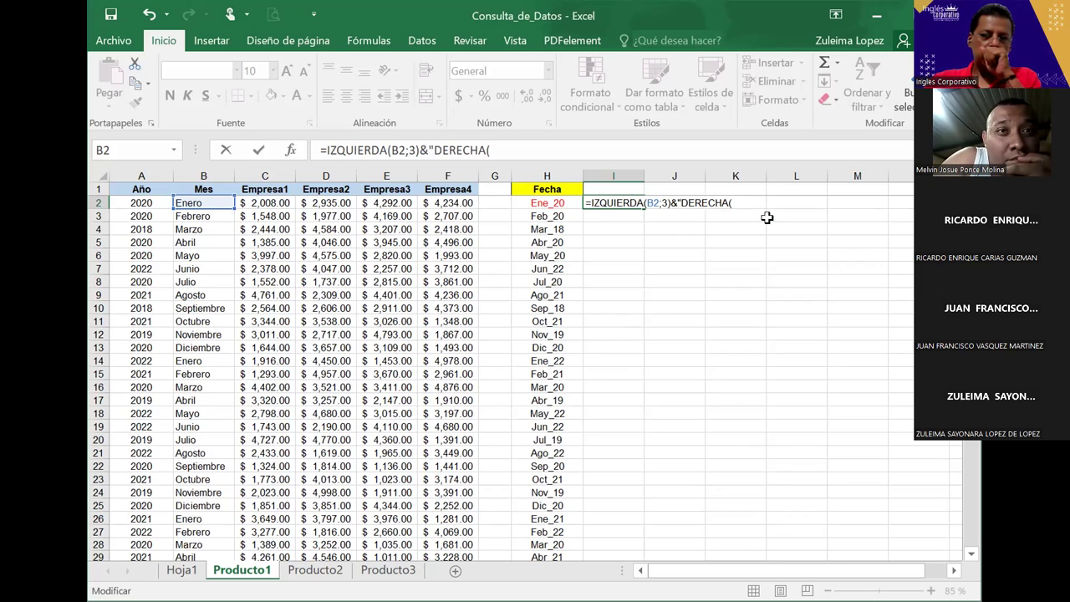
pyautogui.write('_"')
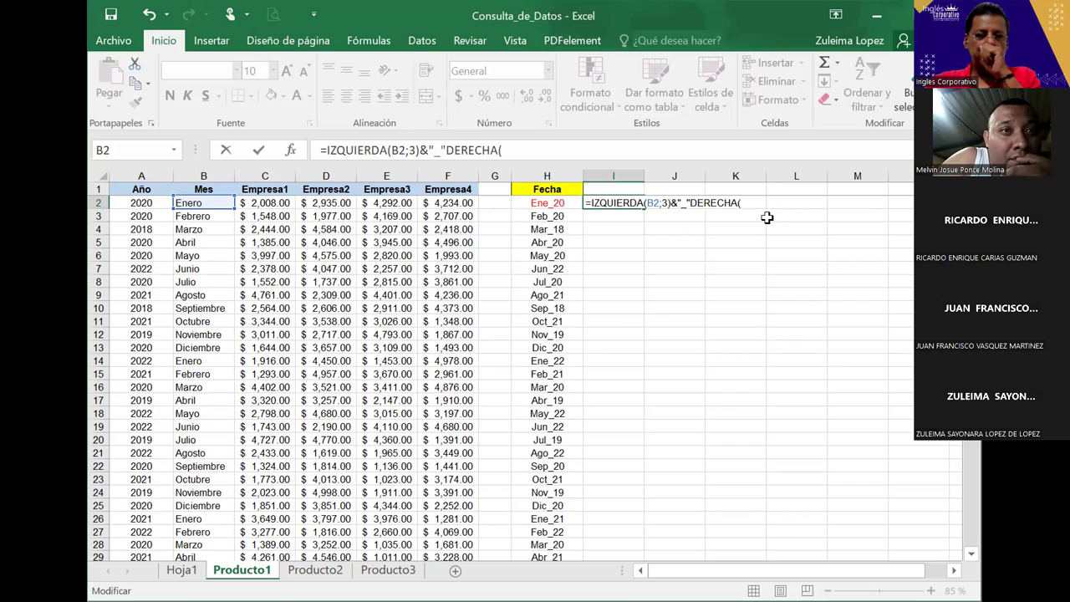
pyautogui.write('&')
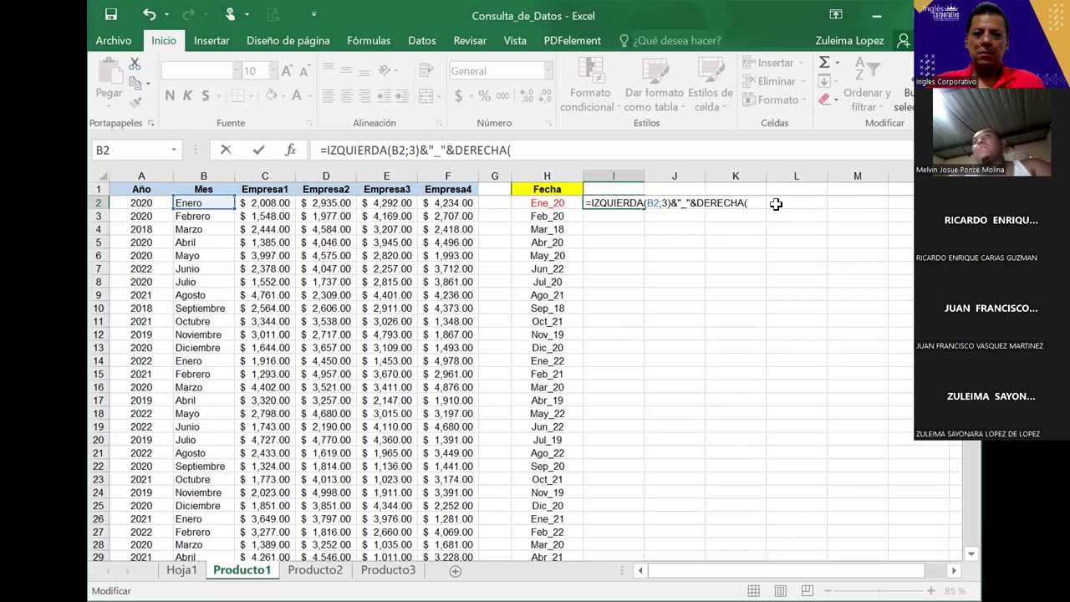
pyautogui.press('End')
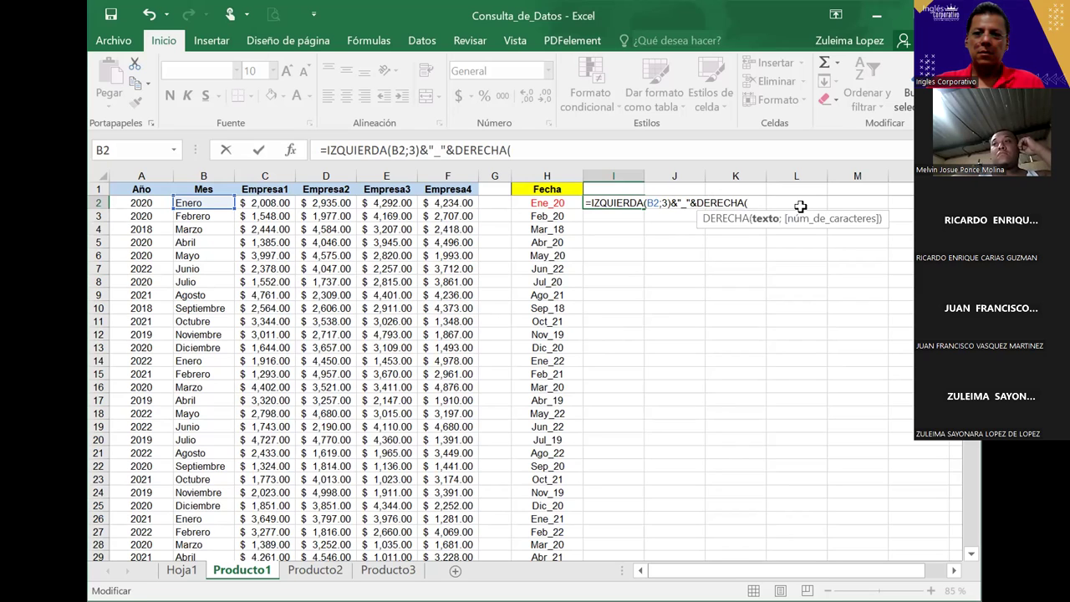
pyautogui.click(143, 203)
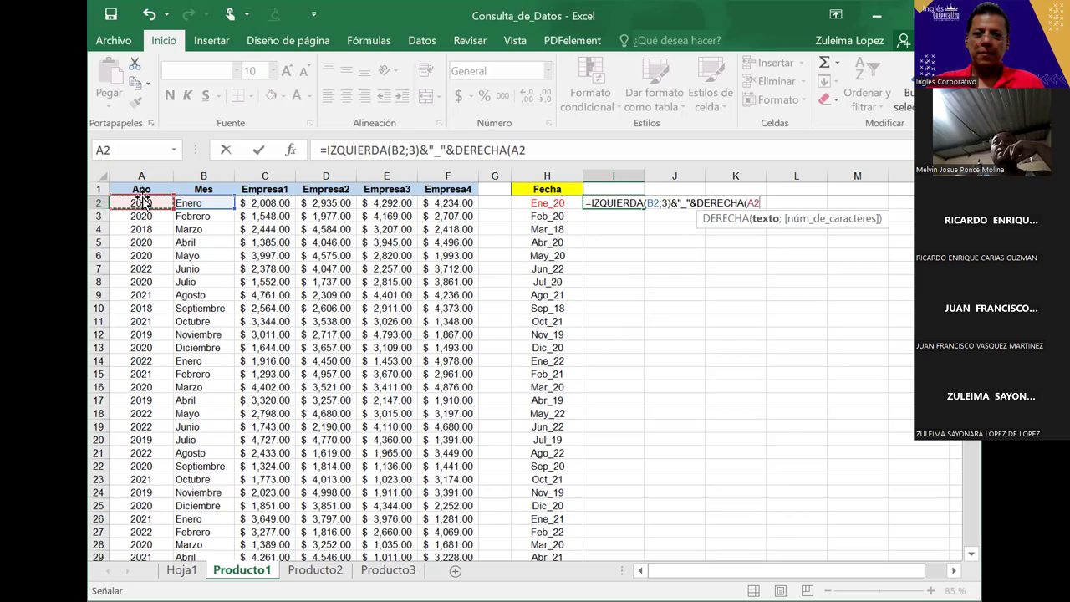
pyautogui.write(';2')
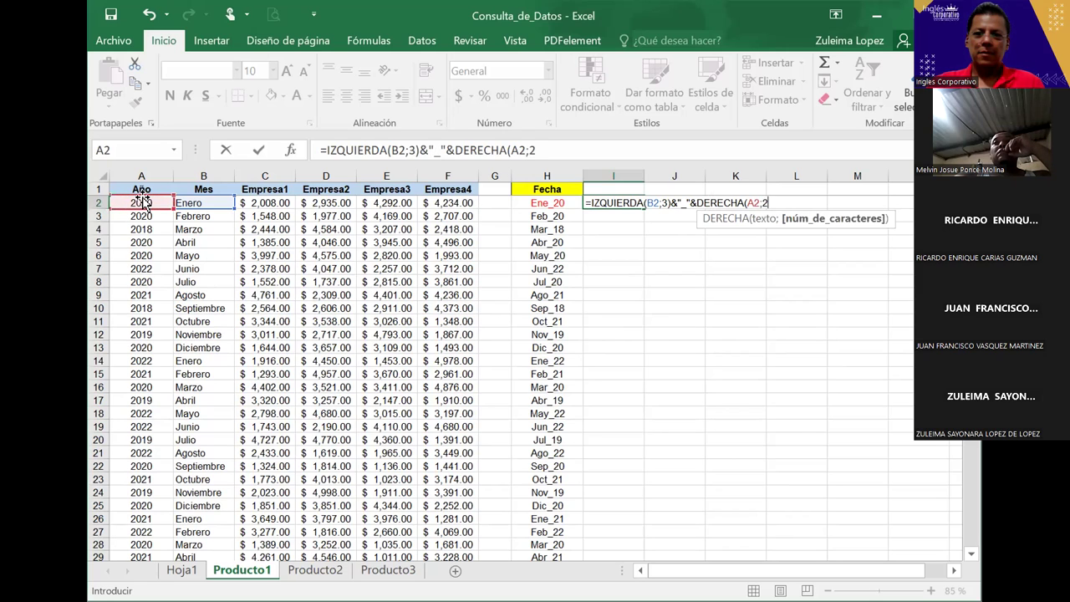
pyautogui.write('=')
pyautogui.press('BackSpace')
pyautogui.write(')')
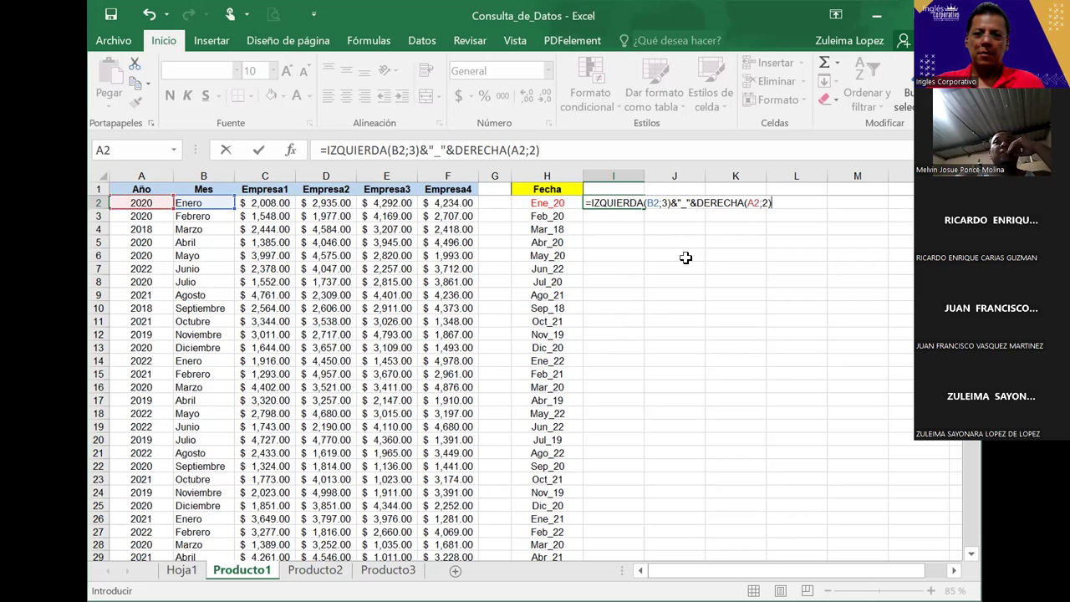
pyautogui.press('Return')
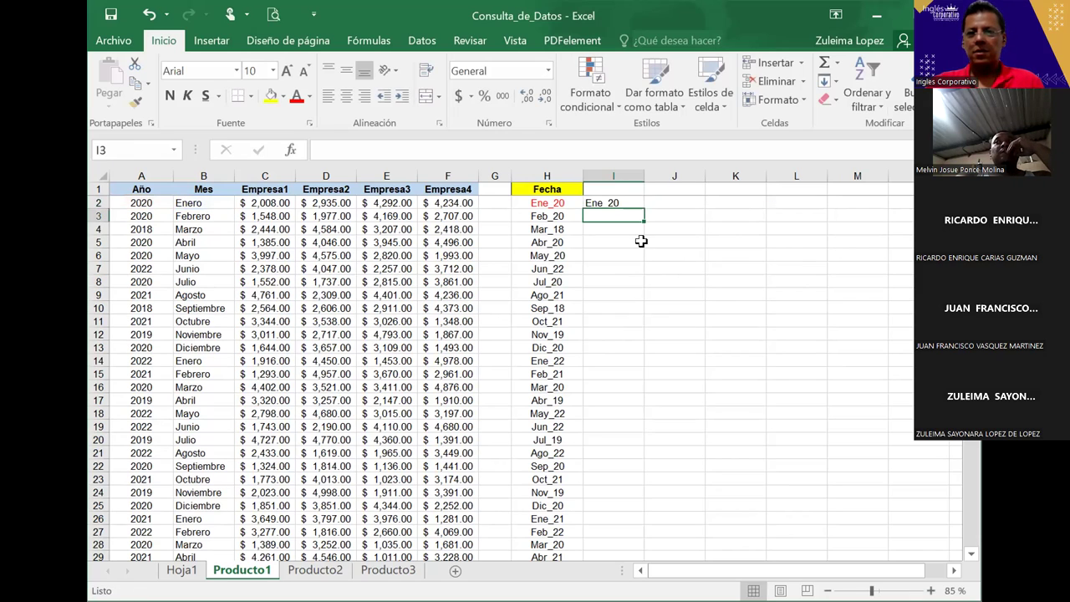
# Copy the I2 ampersand formula down column I to row 93
pyautogui.click(681, 255)
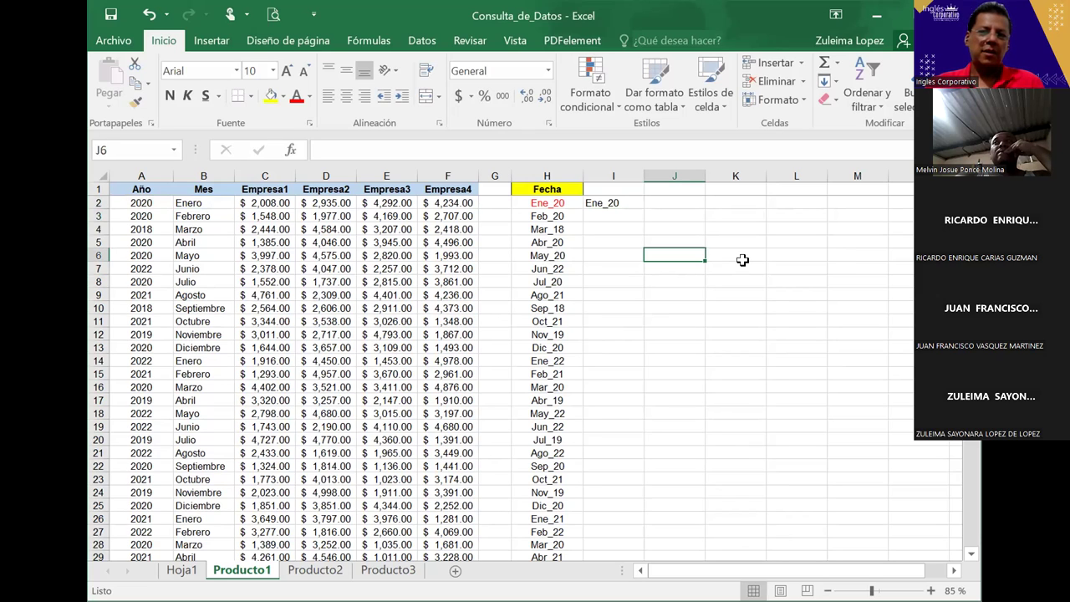
pyautogui.click(626, 203)
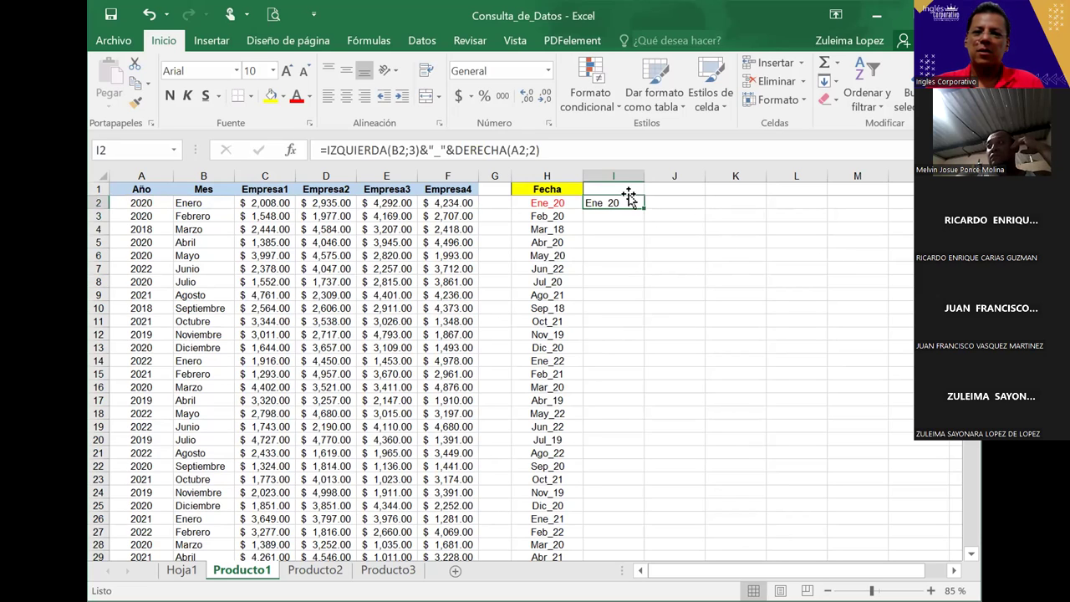
pyautogui.click(617, 177)
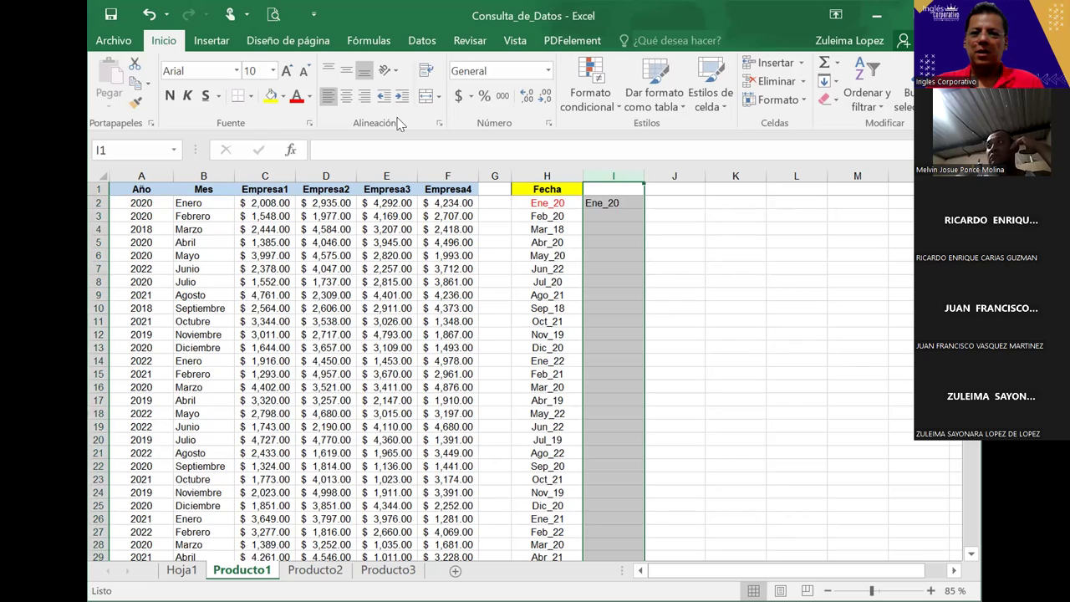
pyautogui.click(632, 204)
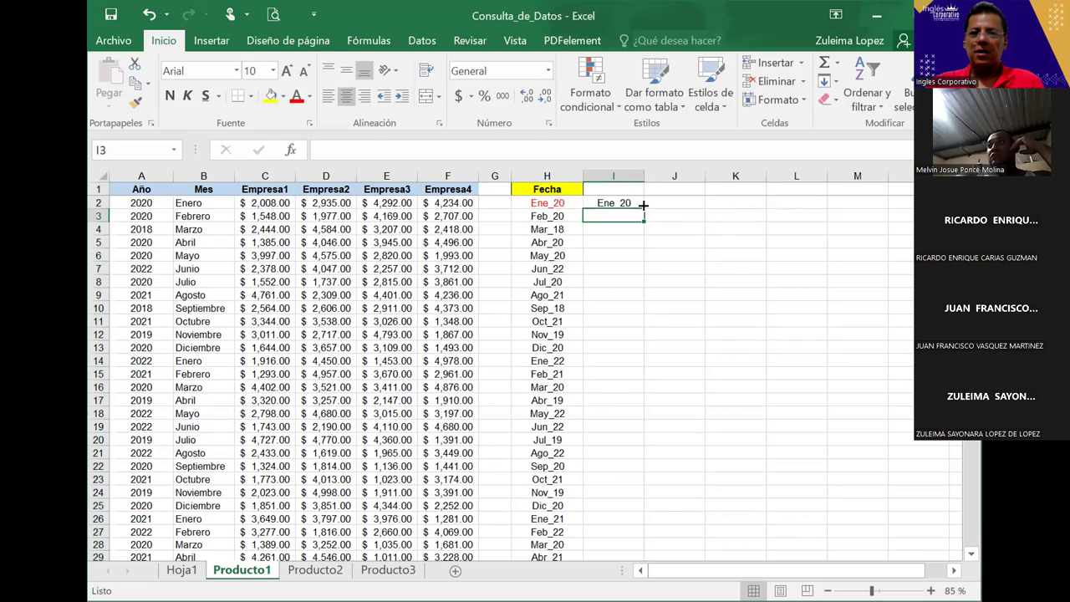
pyautogui.moveTo(643, 208); pyautogui.dragTo(641, 437)
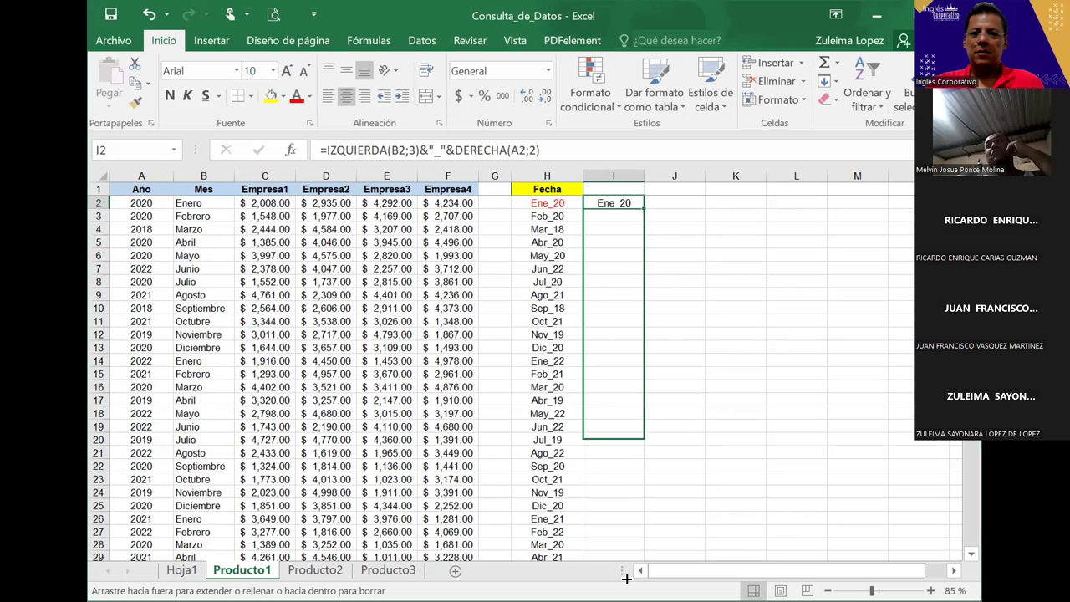
pyautogui.moveTo(626, 579); pyautogui.dragTo(619, 438)
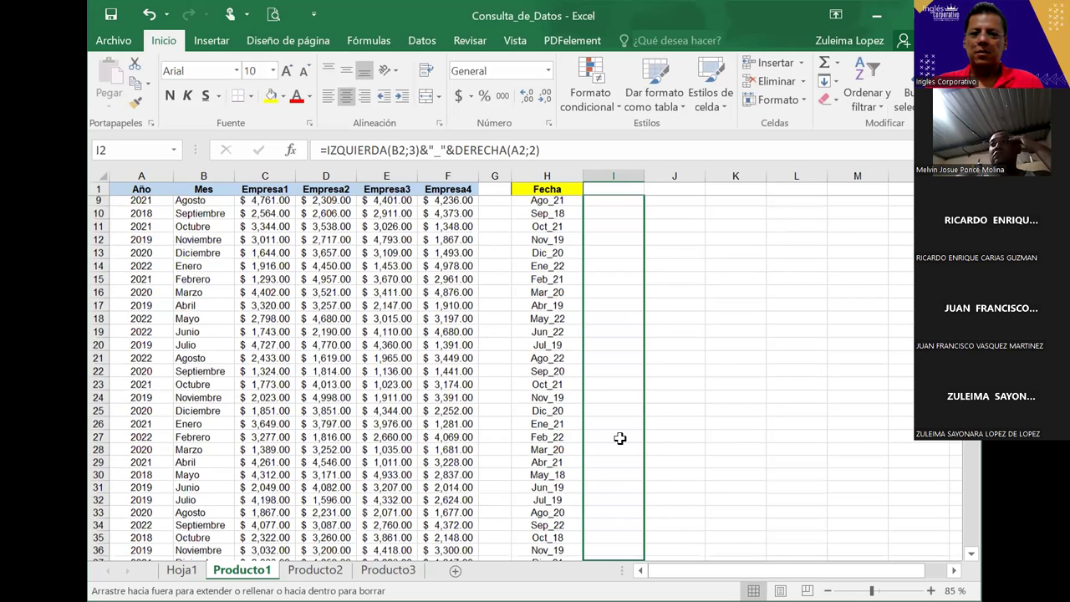
pyautogui.moveTo(620, 438); pyautogui.dragTo(699, 324)
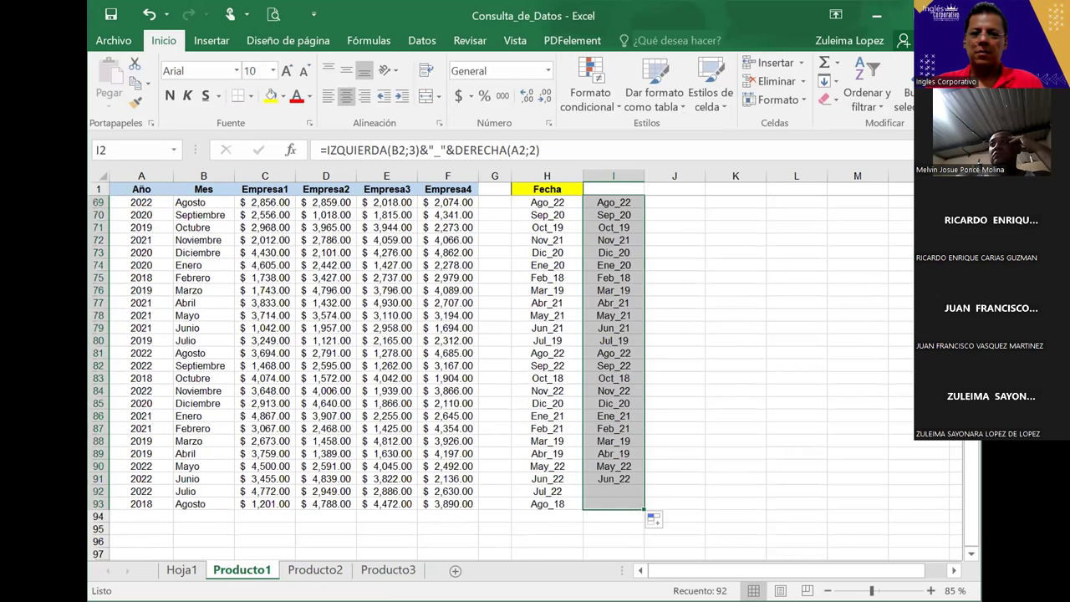
pyautogui.scroll(3, 700, 323)
pyautogui.click(700, 323)
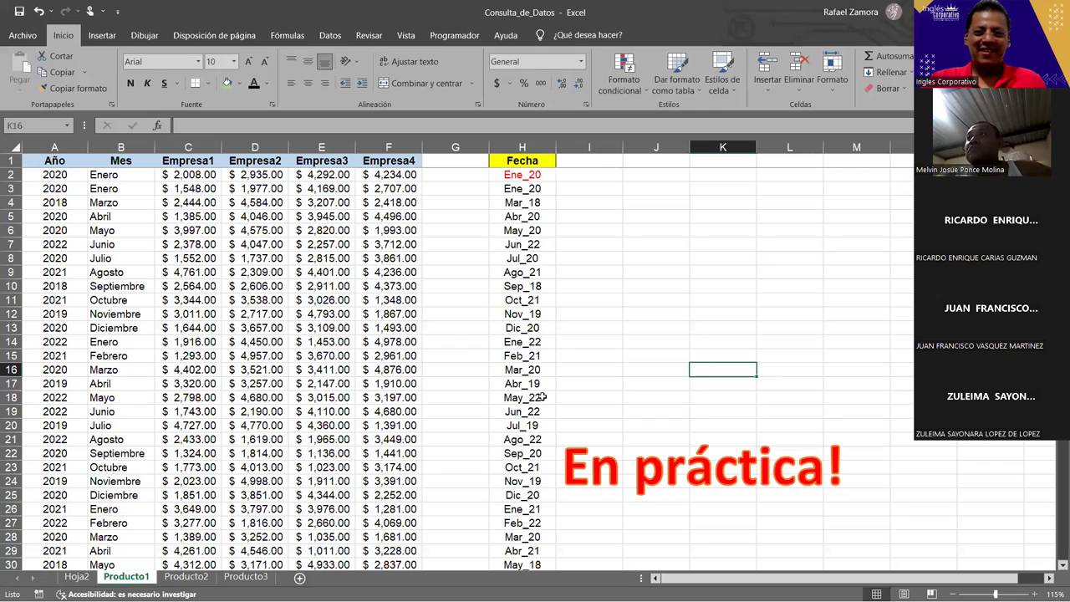
# Review the CONCAT formula in H18, then switch to the Producto2 sheet
pyautogui.click(522, 397)
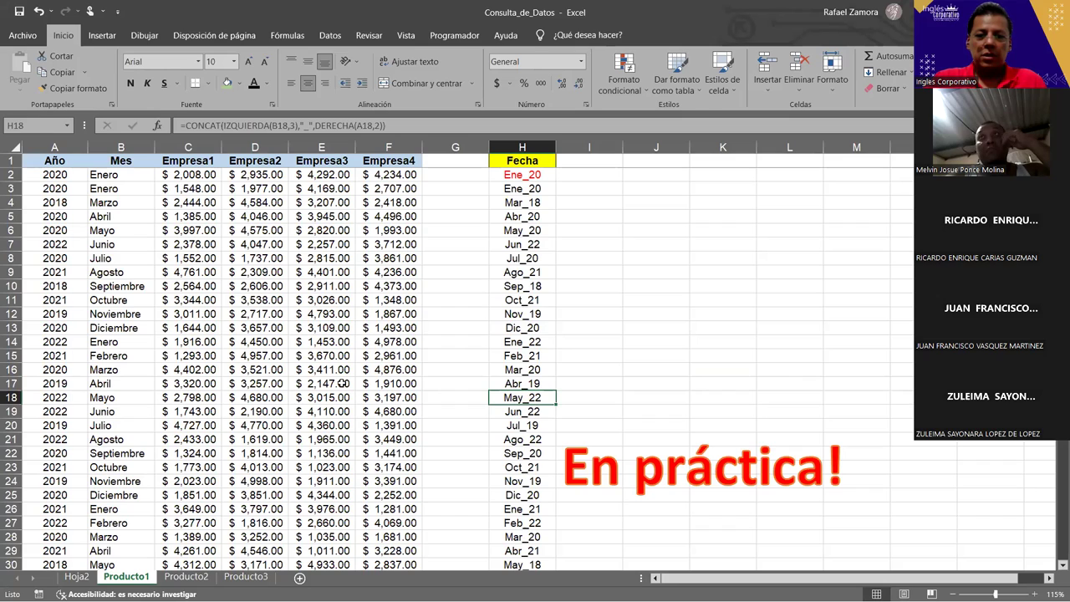
pyautogui.click(213, 381)
pyautogui.click(475, 274)
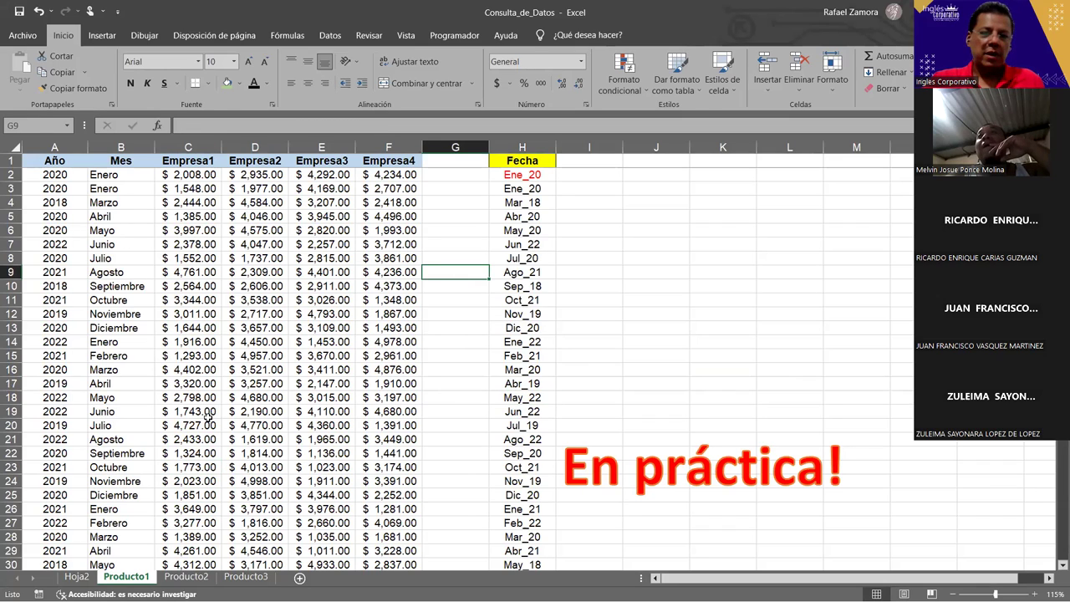
pyautogui.click(575, 219)
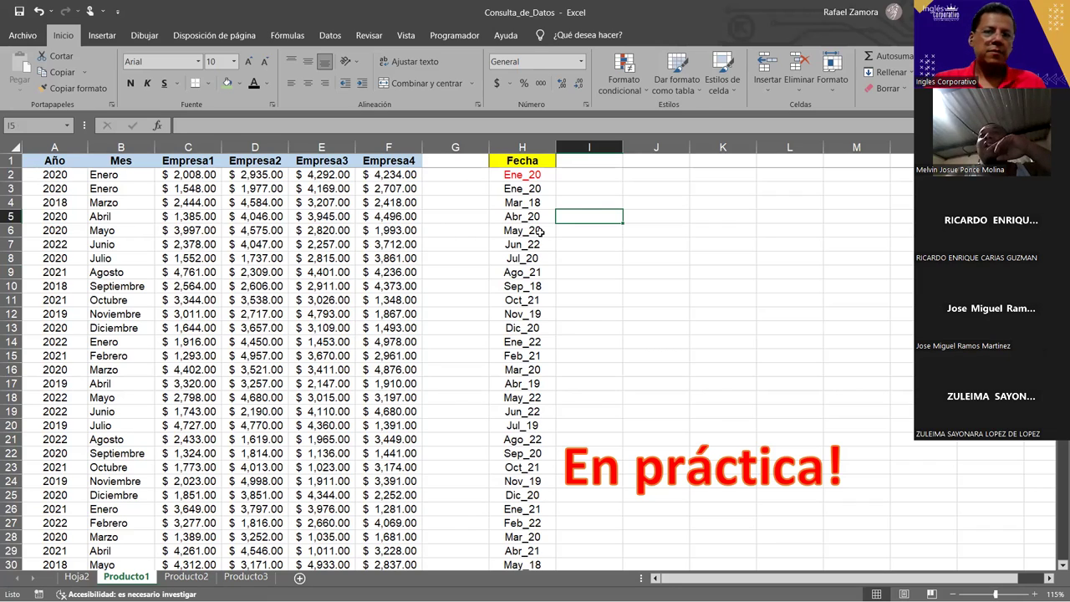
pyautogui.hotkey('ctrl', 'pagedown')
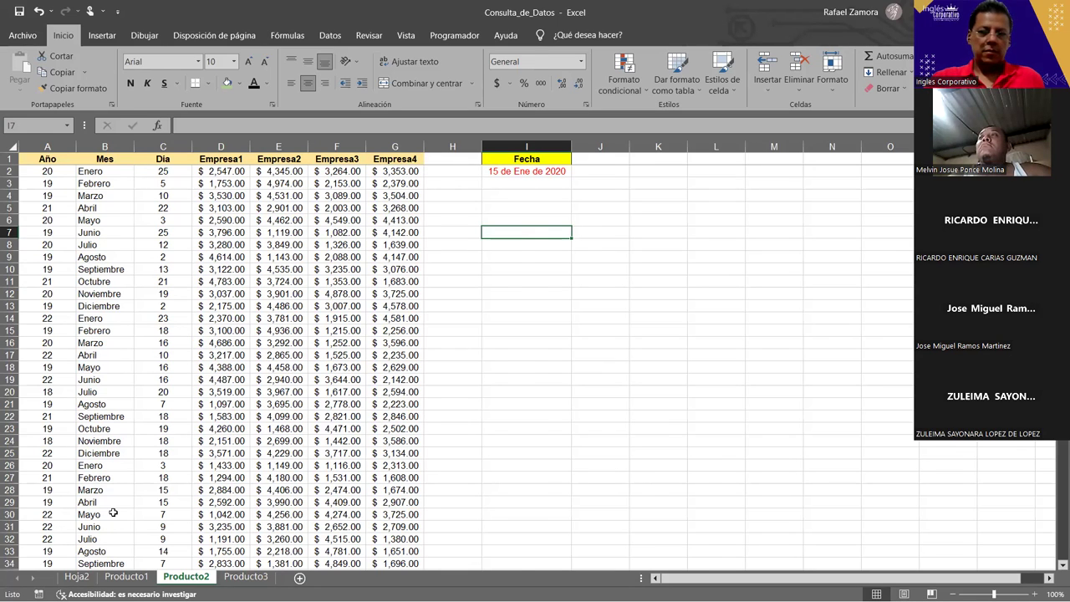
# Move the En práctica! text box from Producto1 to Producto2, right of the Año/Mes/Dia data
pyautogui.click(125, 576)
pyautogui.click(565, 431)
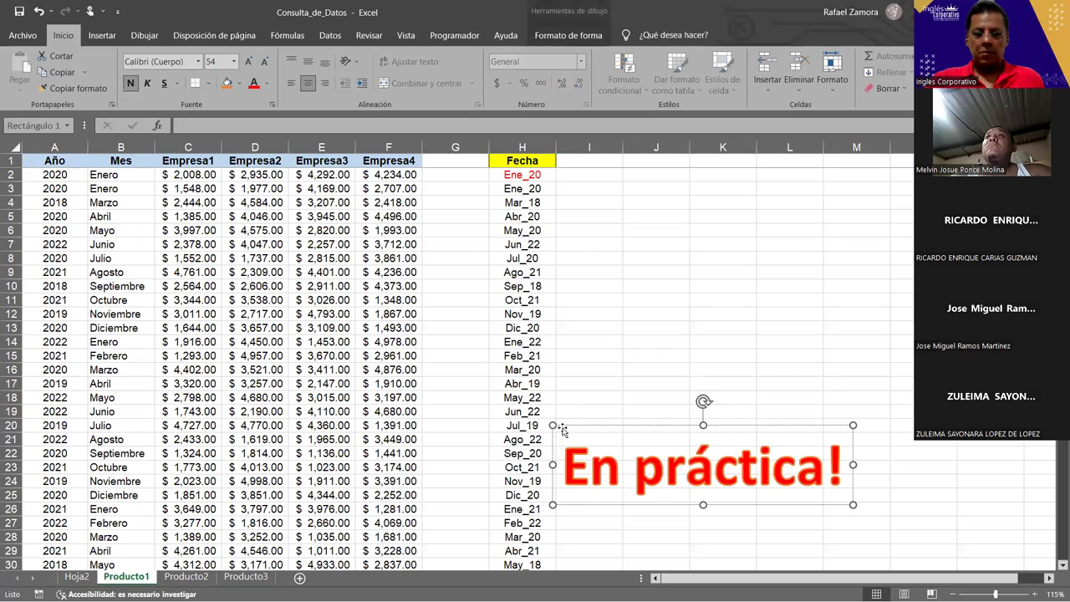
pyautogui.press('Delete')
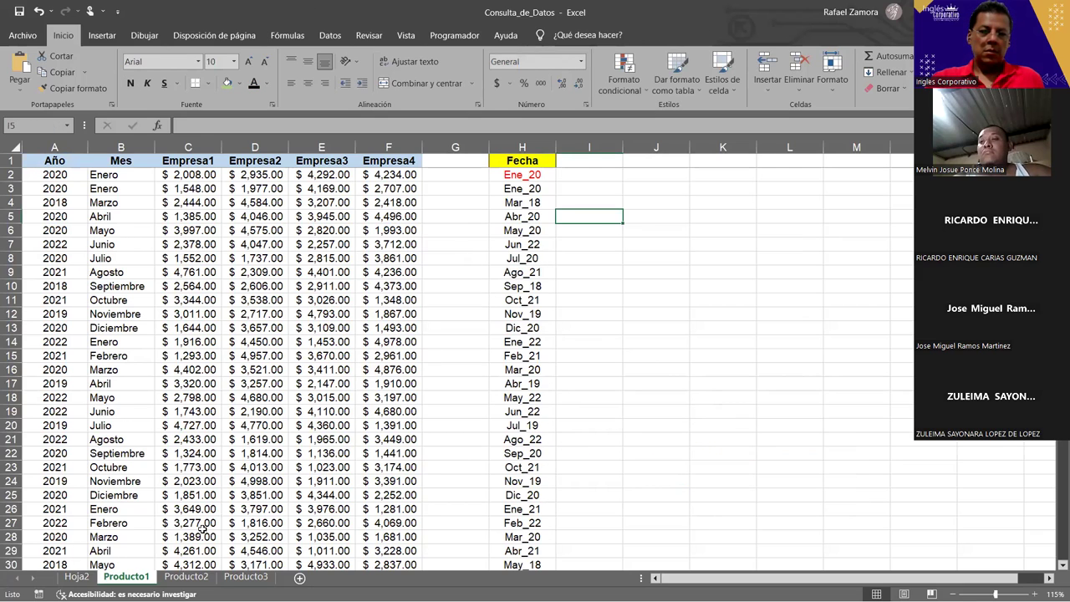
pyautogui.hotkey('ctrl', 'pagedown')
pyautogui.hotkey('ctrl', 'v')
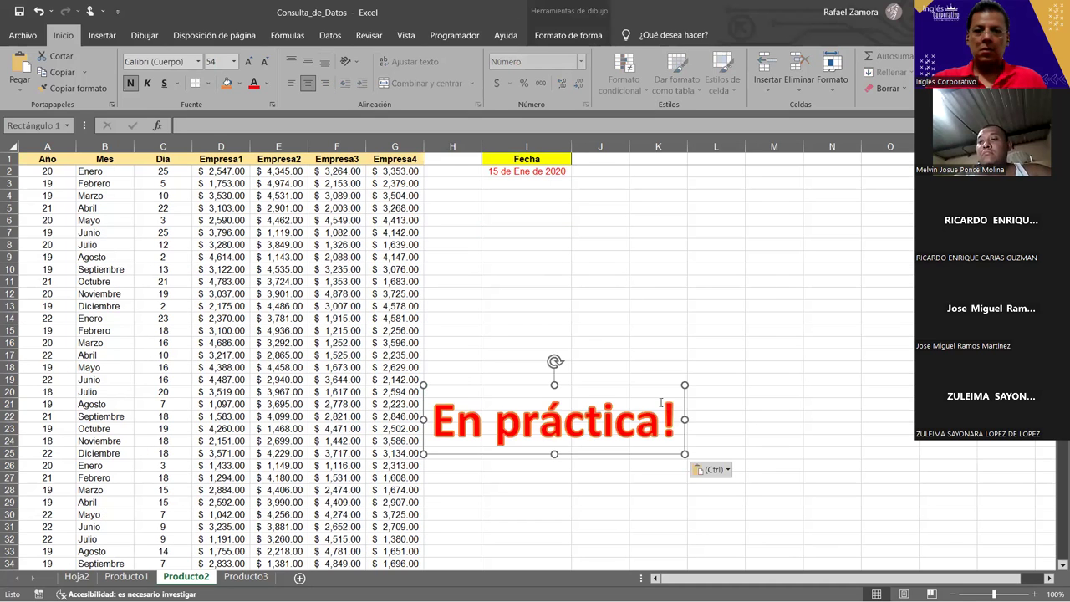
pyautogui.moveTo(621, 386); pyautogui.dragTo(671, 318)
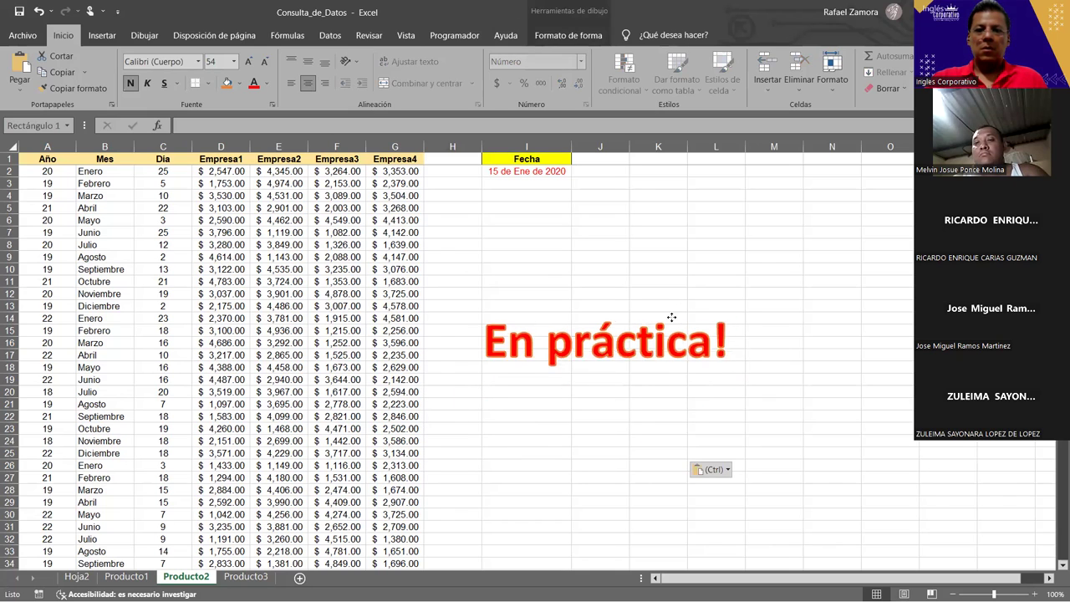
pyautogui.click(725, 244)
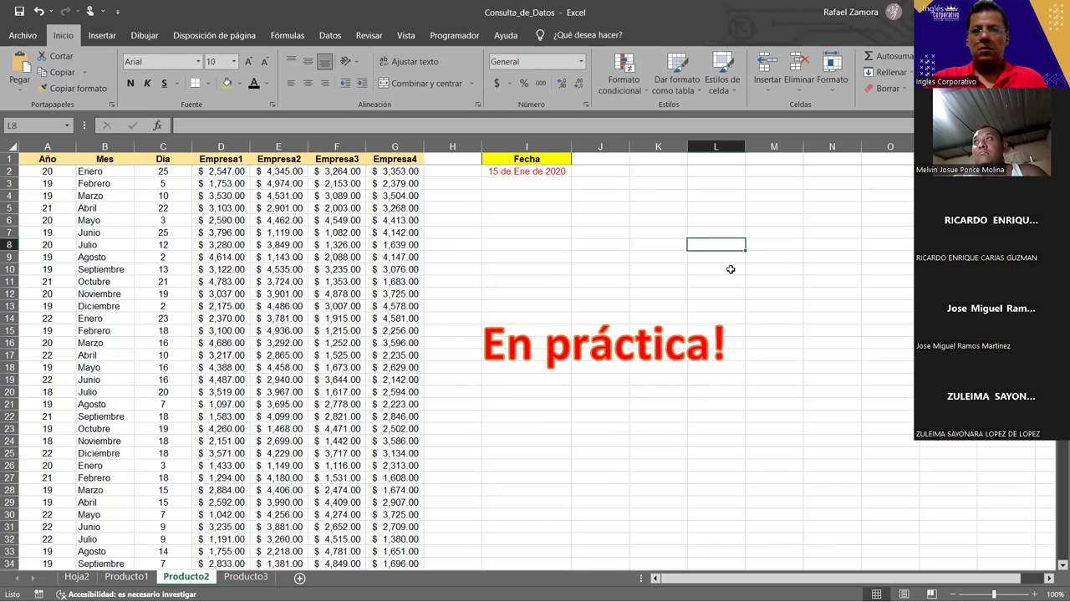
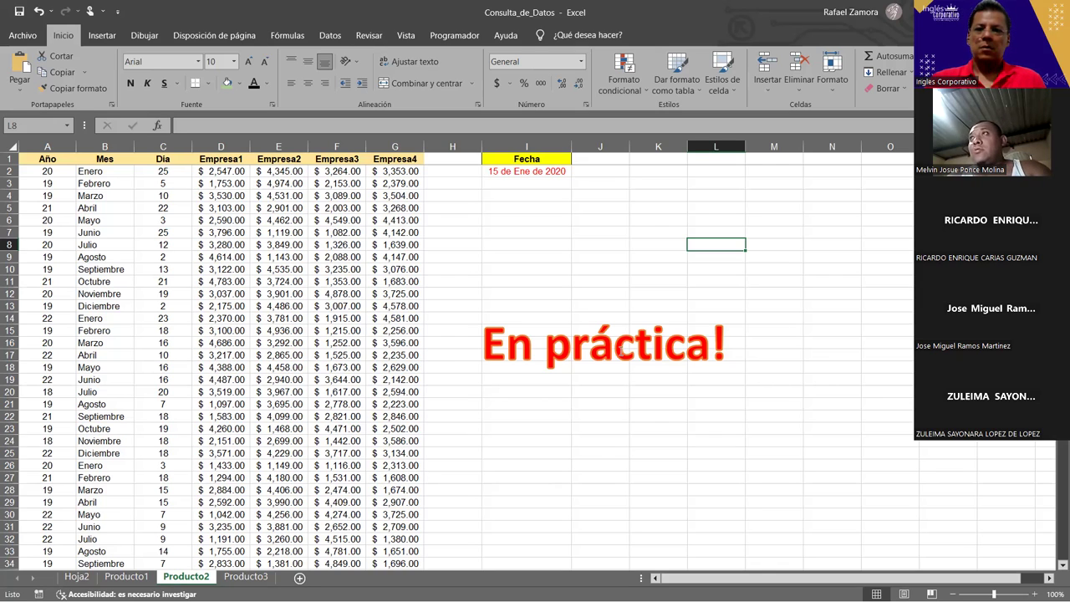
# Review the Fecha example and pick the empty cell beneath it in column I
pyautogui.click(635, 269)
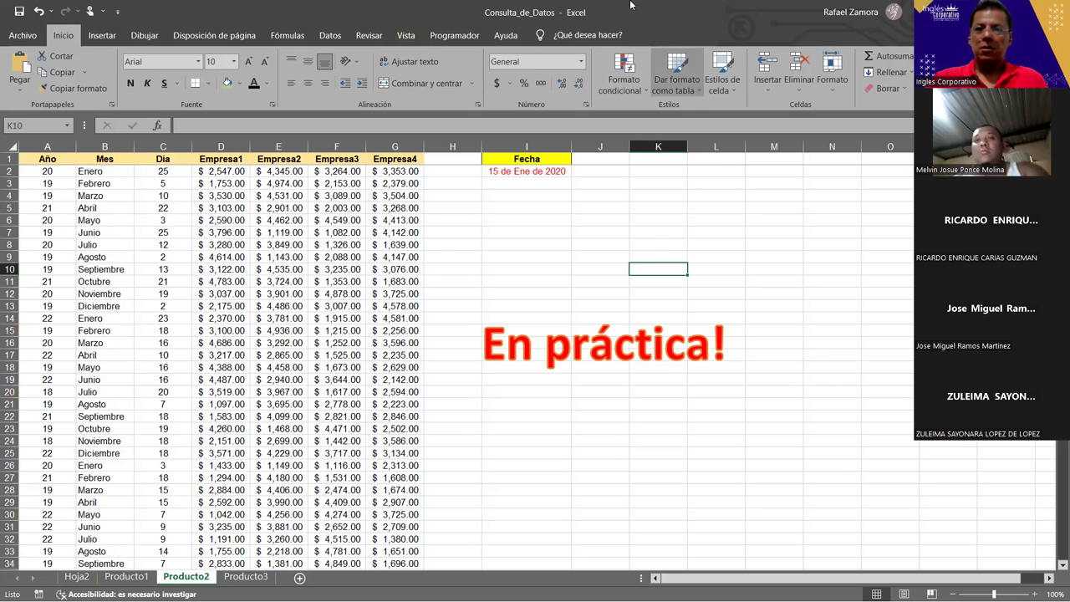
pyautogui.click(554, 185)
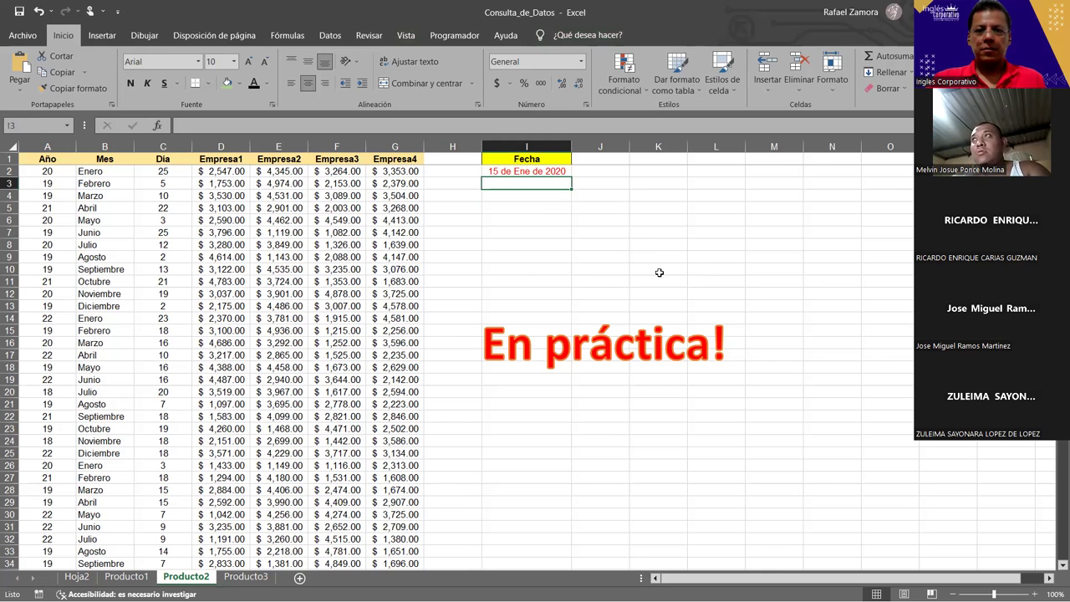
pyautogui.scroll(1, 659, 267)
pyautogui.scroll(1, 952, 522)
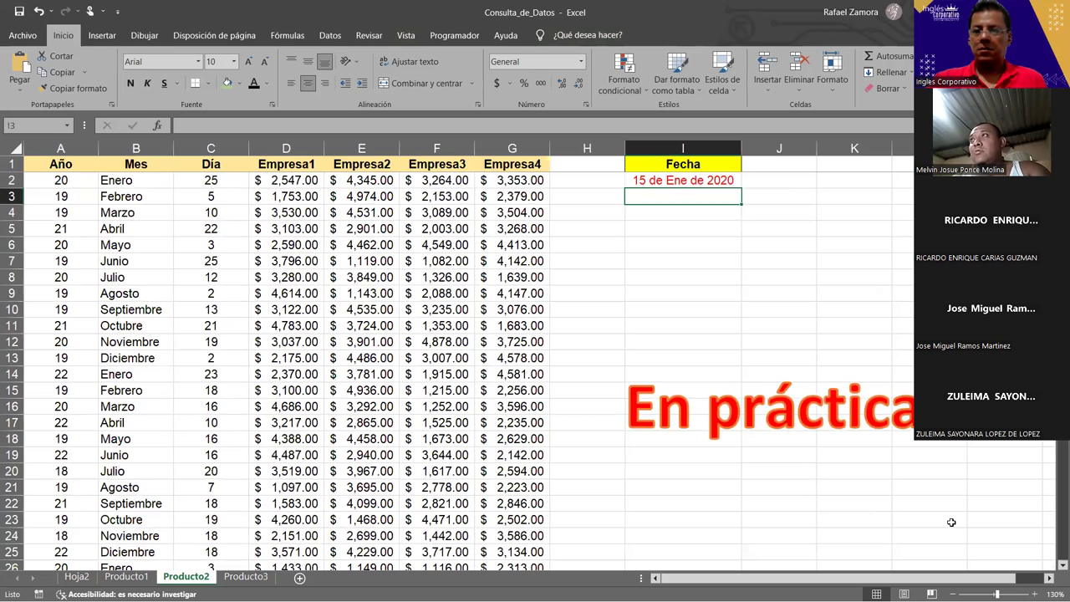
pyautogui.scroll(-1, 764, 413)
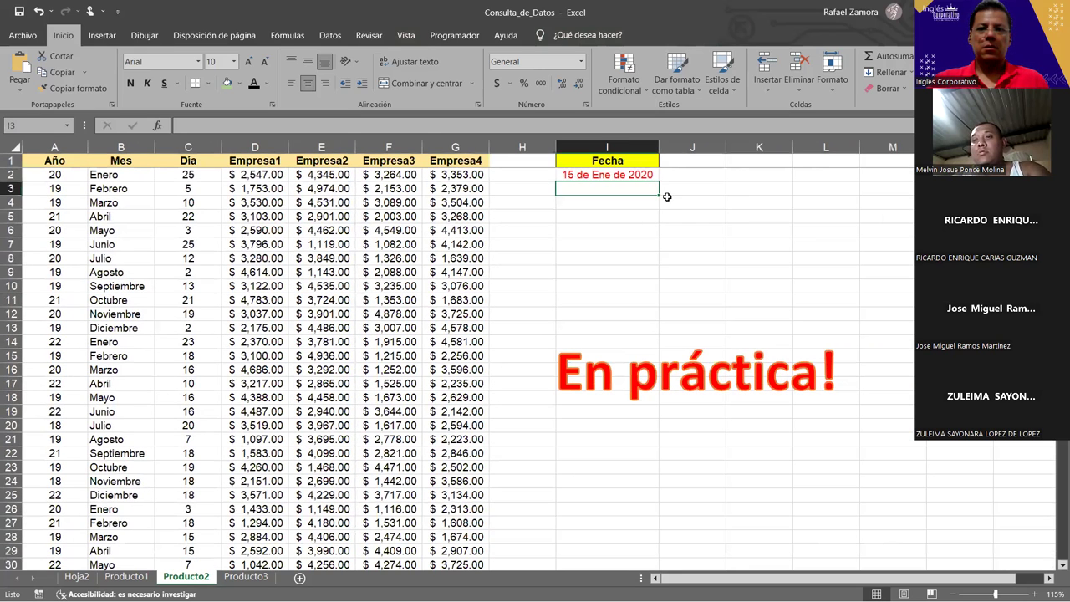
pyautogui.click(675, 284)
pyautogui.click(693, 313)
pyautogui.click(602, 236)
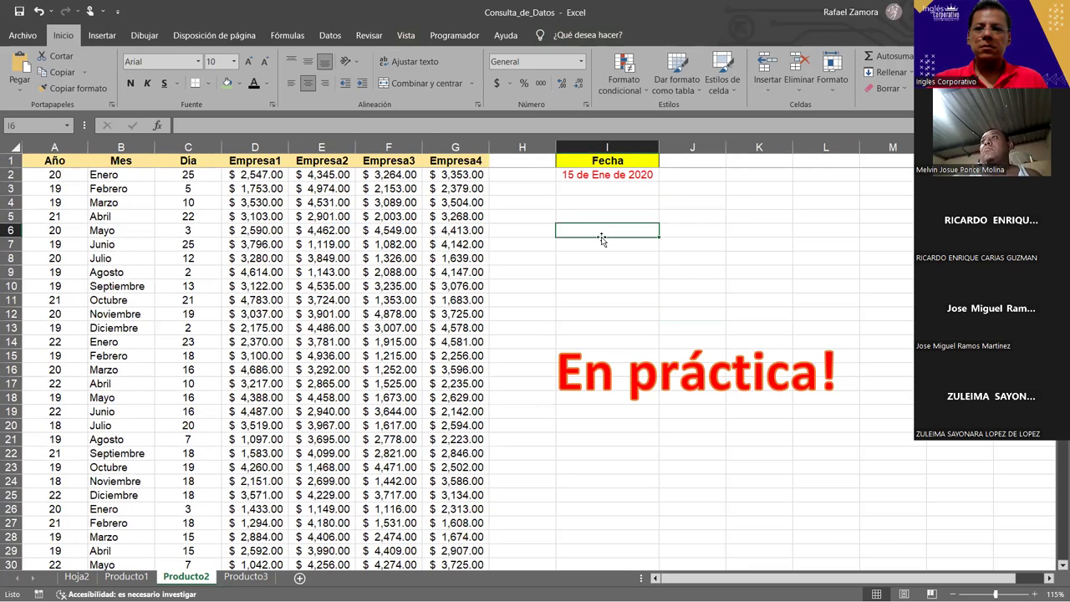
pyautogui.click(598, 286)
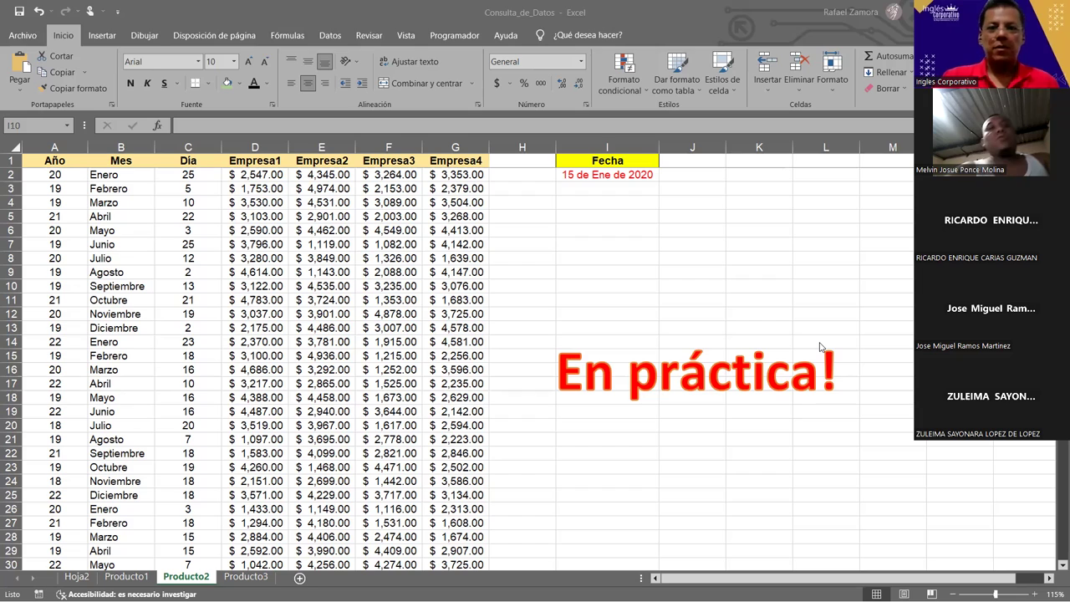
# Start the I3 formula joining A3, " de " and IZQUIERDA(B3,3)
pyautogui.click(590, 190)
pyautogui.write('=')
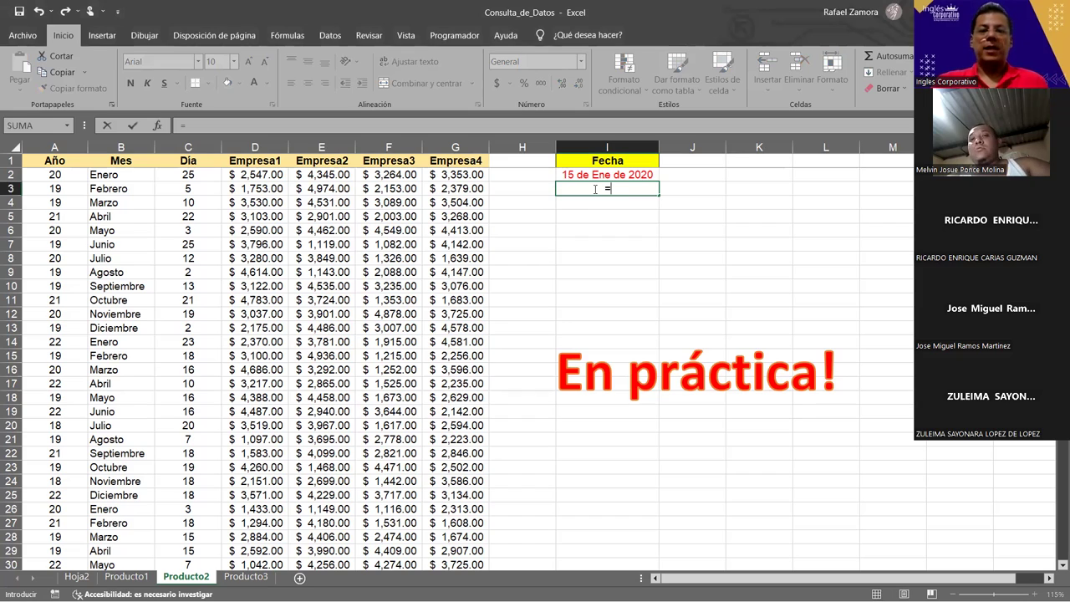
pyautogui.click(54, 187)
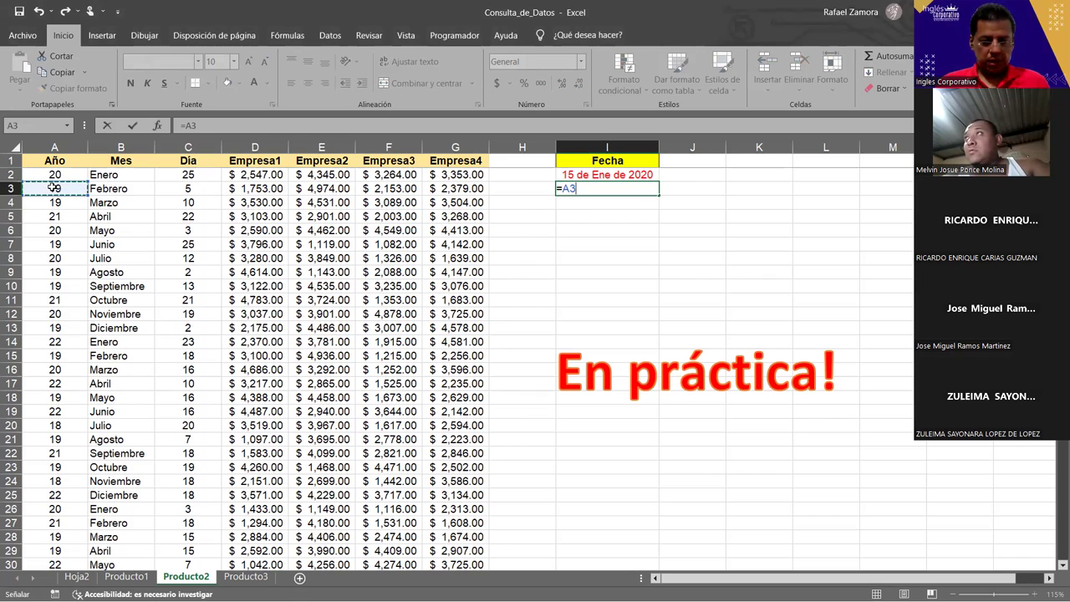
pyautogui.write('&')
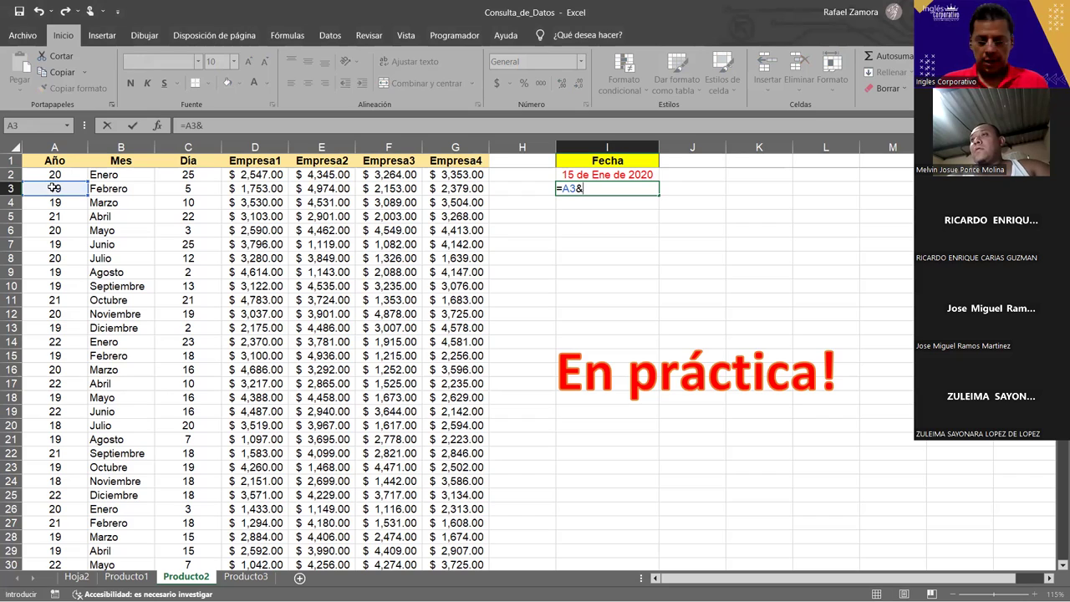
pyautogui.write('"')
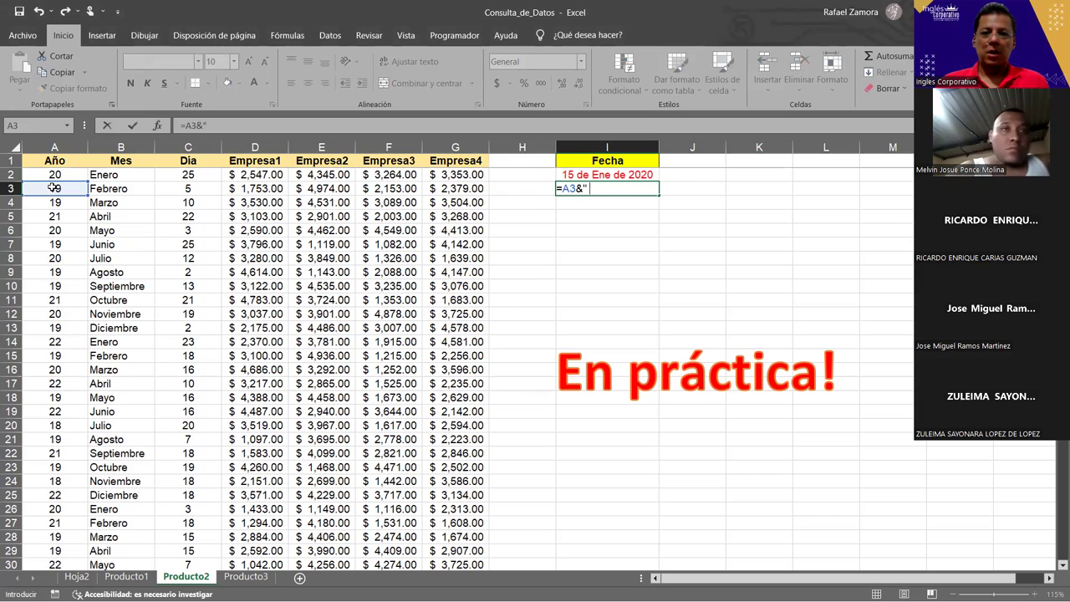
pyautogui.write('de')
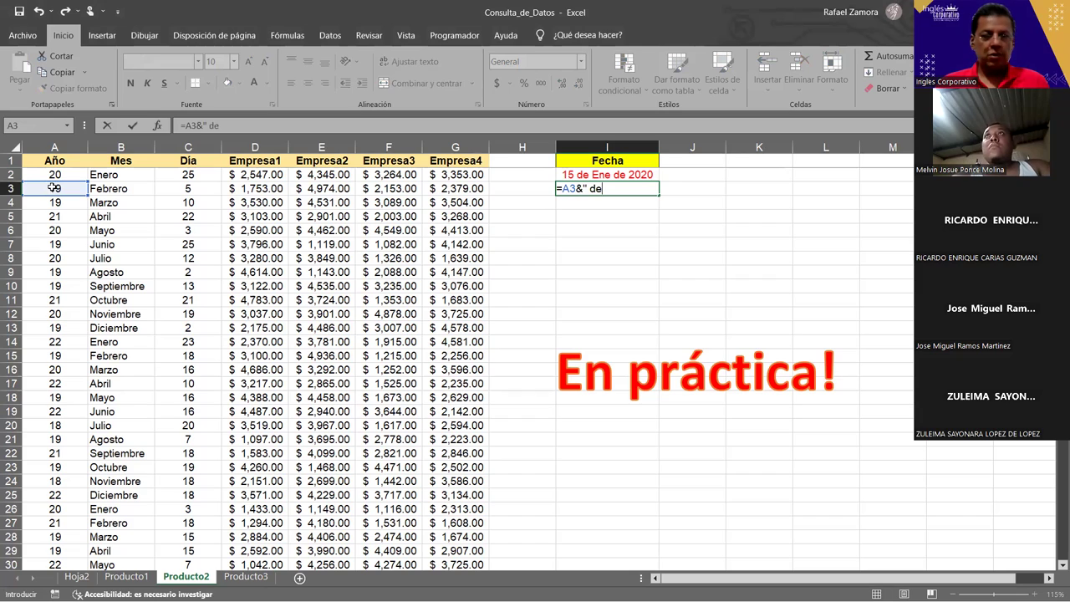
pyautogui.write(' "')
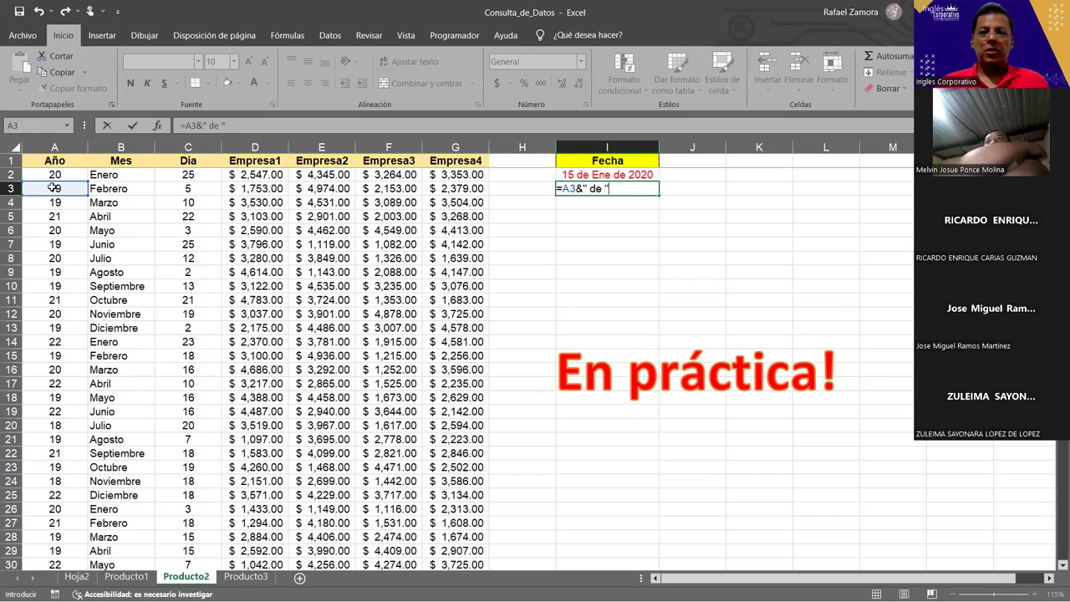
pyautogui.write('&')
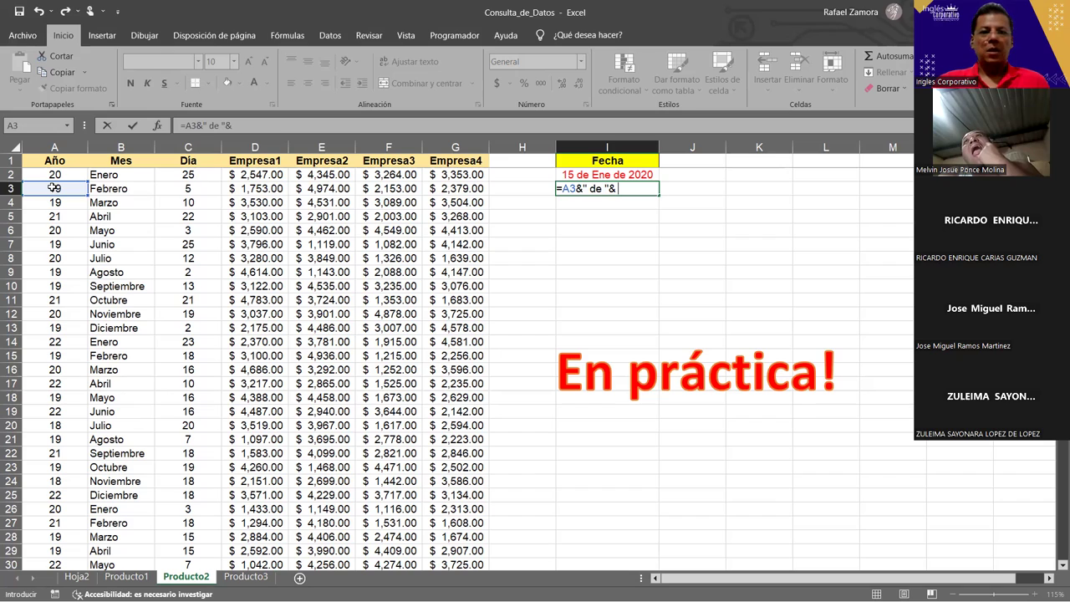
pyautogui.write('IZQUIERDA(')
pyautogui.click(132, 189)
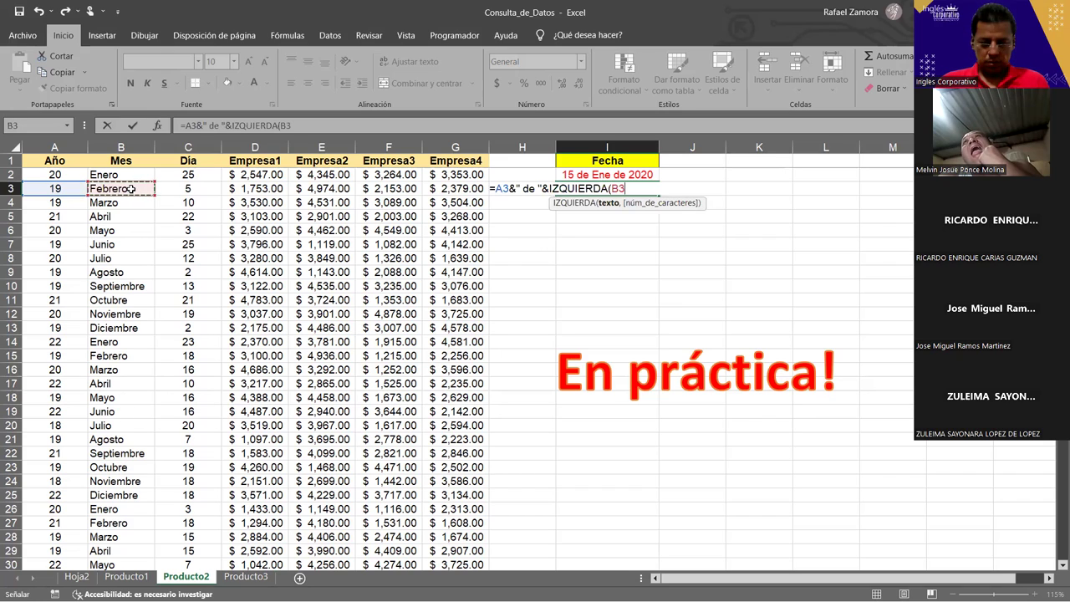
pyautogui.write(',3')
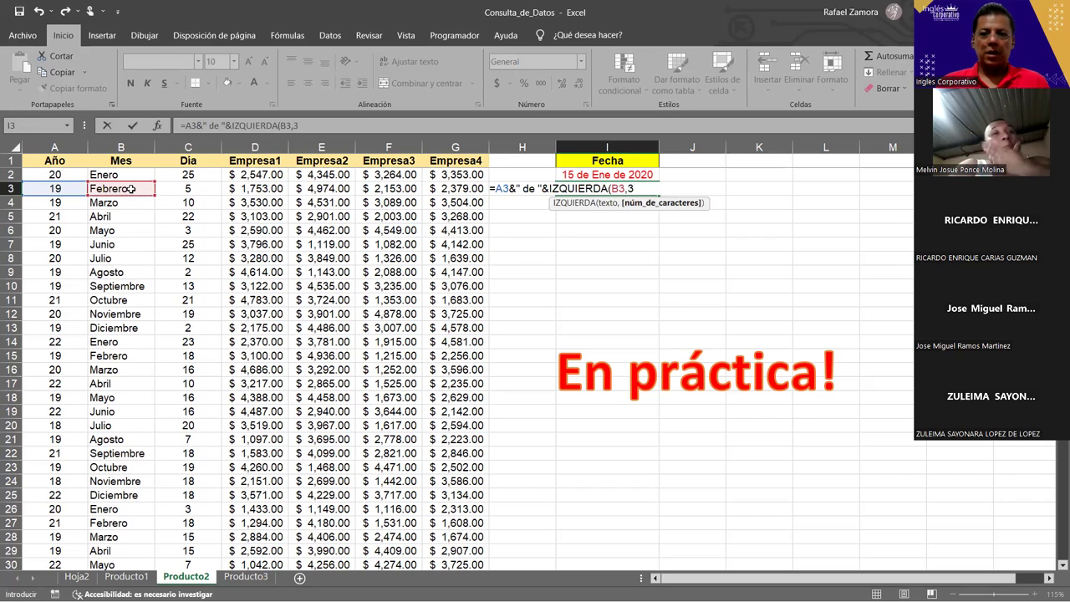
pyautogui.write(')')
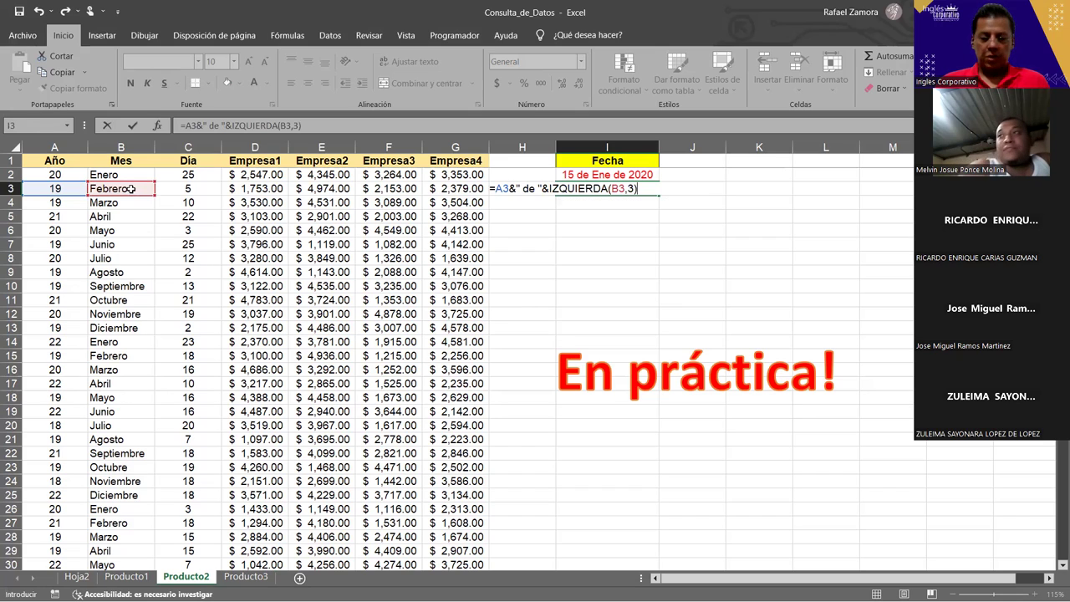
pyautogui.write('&')
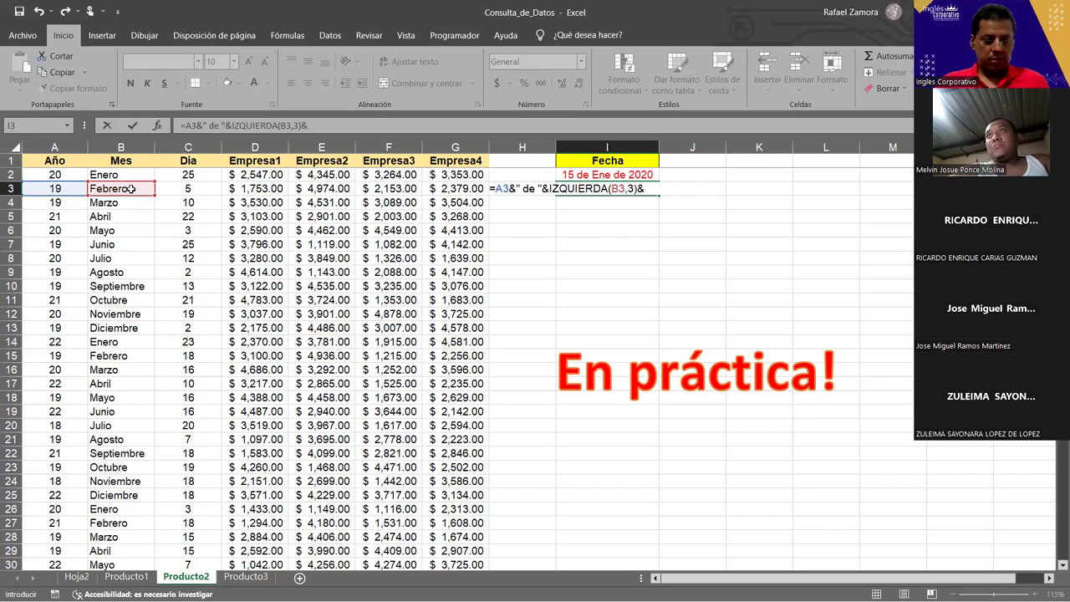
# Finish I3's formula with the day from C3 and year from A3, showing 23 de Feb de 19
pyautogui.write('sw')
pyautogui.press('BackSpace')
pyautogui.press('BackSpace')
pyautogui.write('de "')
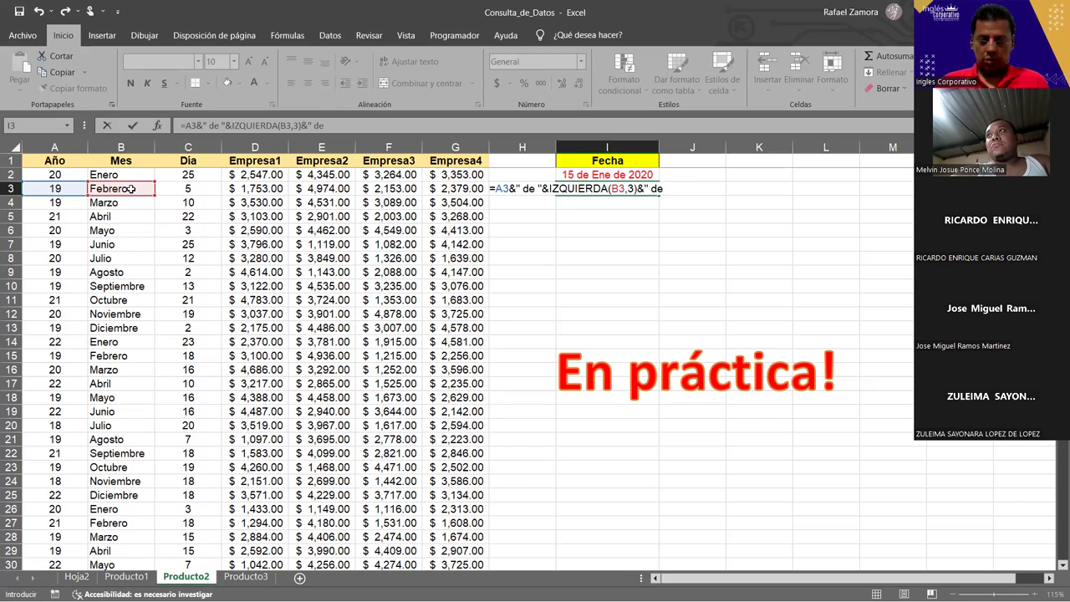
pyautogui.write('&')
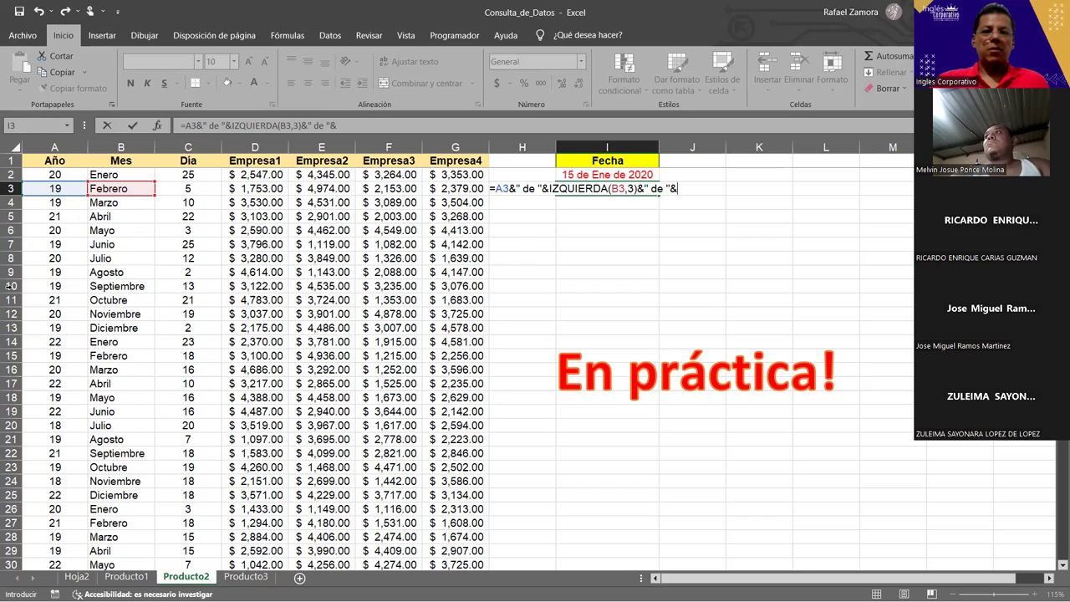
pyautogui.moveTo(72, 196)
pyautogui.mouseDown()
pyautogui.moveTo(182, 201)
pyautogui.moveTo(181, 188)
pyautogui.mouseUp()
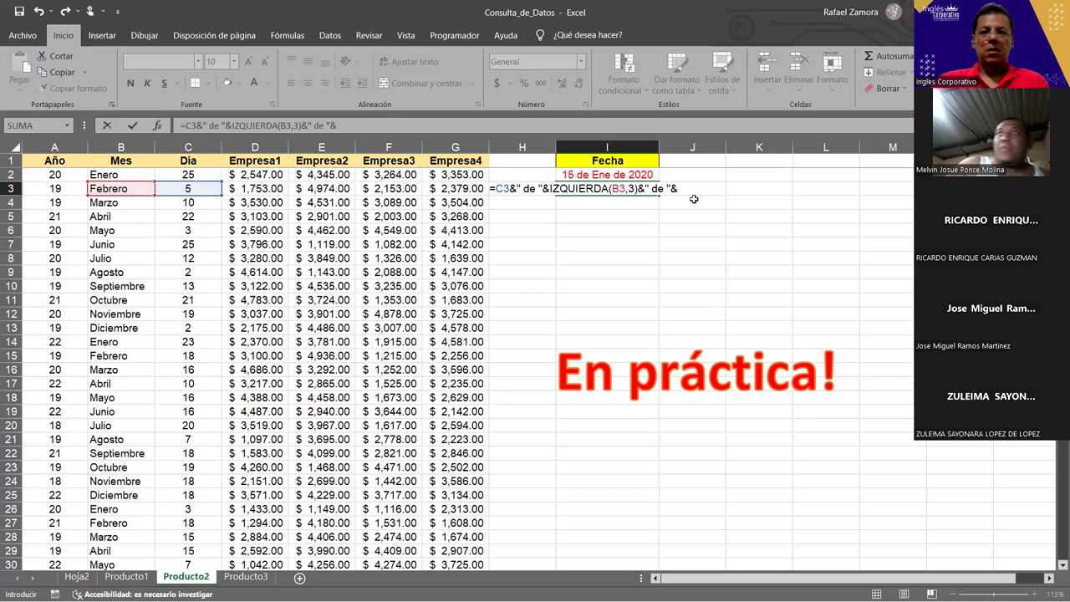
pyautogui.click(679, 183)
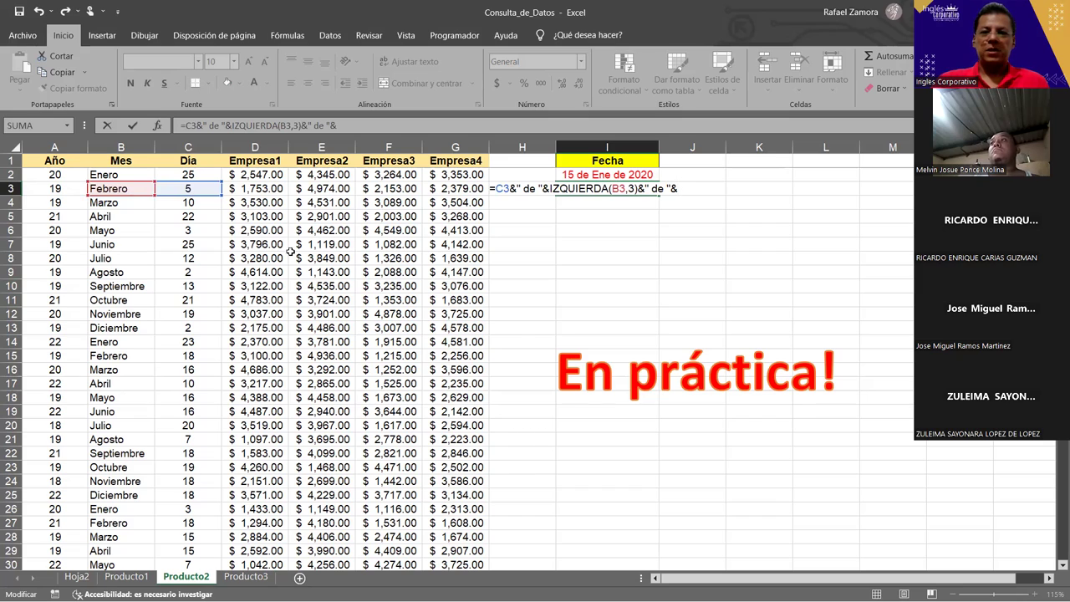
pyautogui.click(69, 188)
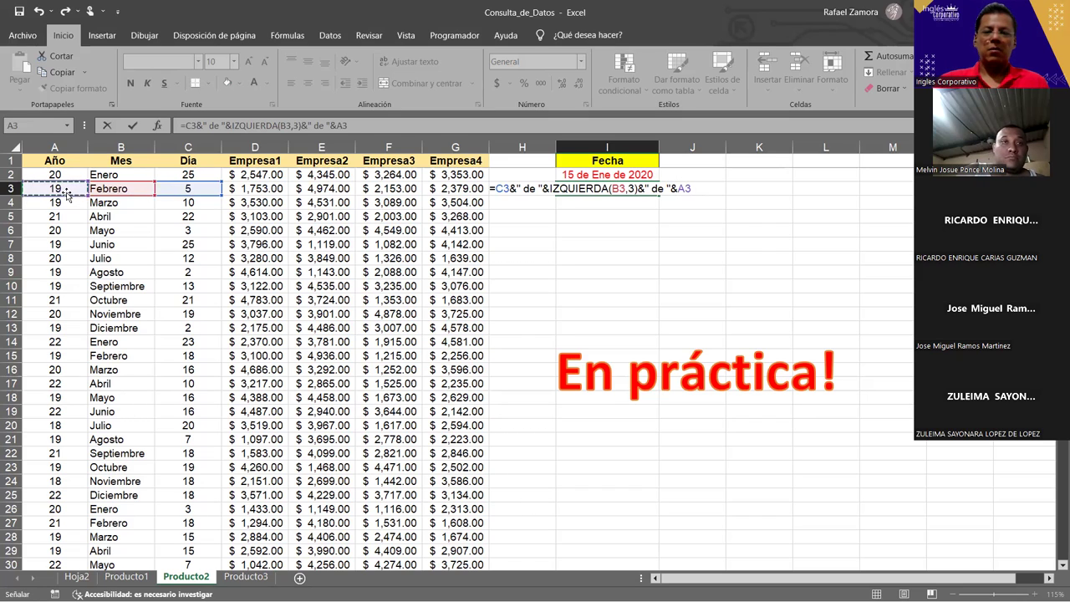
pyautogui.press('Return')
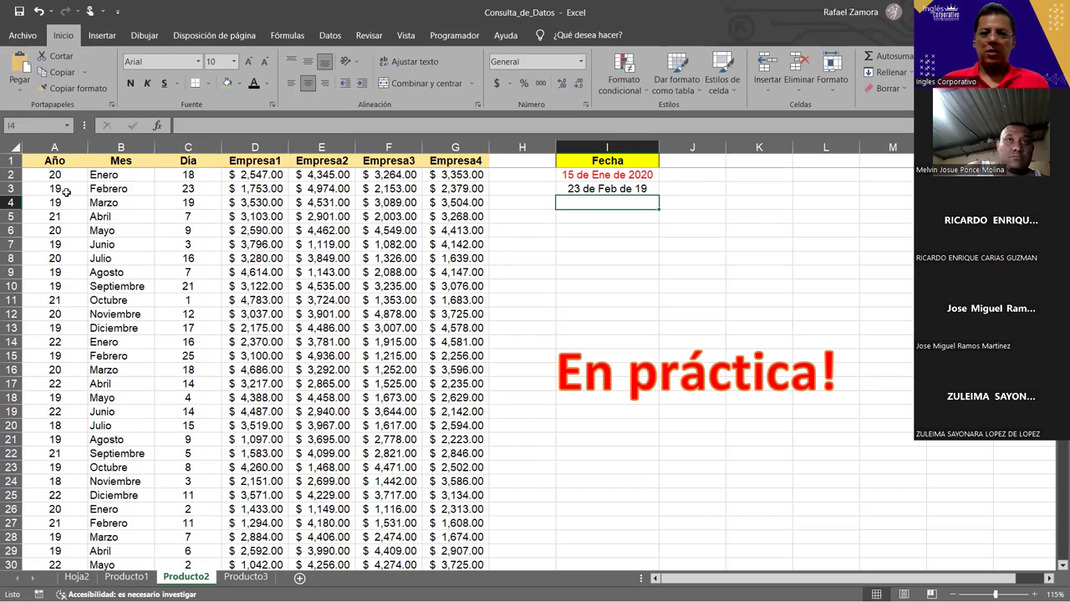
# Insert "20"& before A3 in I3's formula so the date reads 18 de Feb de 2019
pyautogui.press('Up')
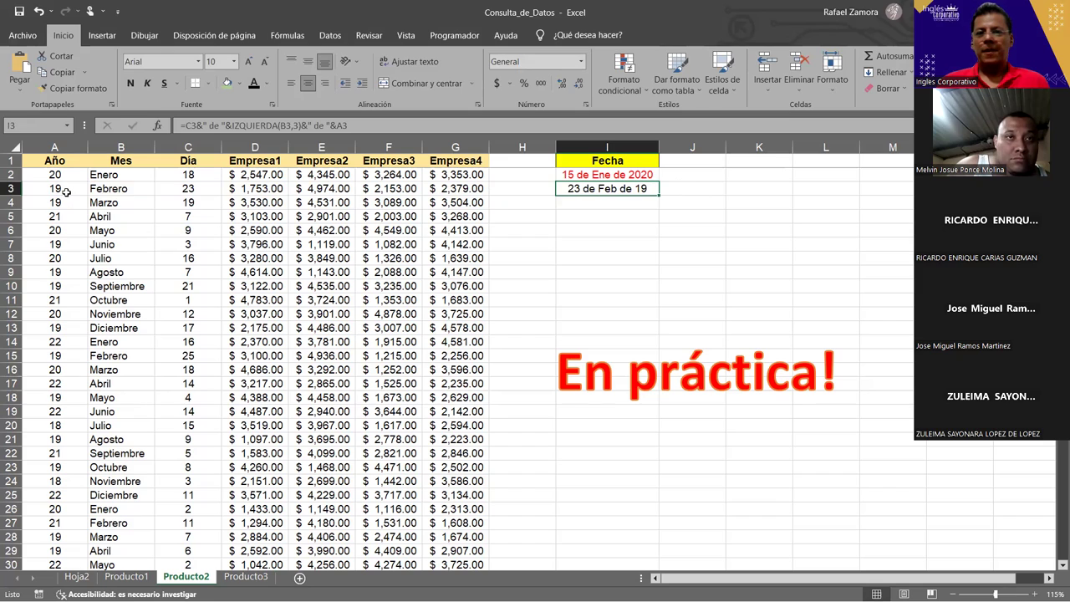
pyautogui.press('F2')
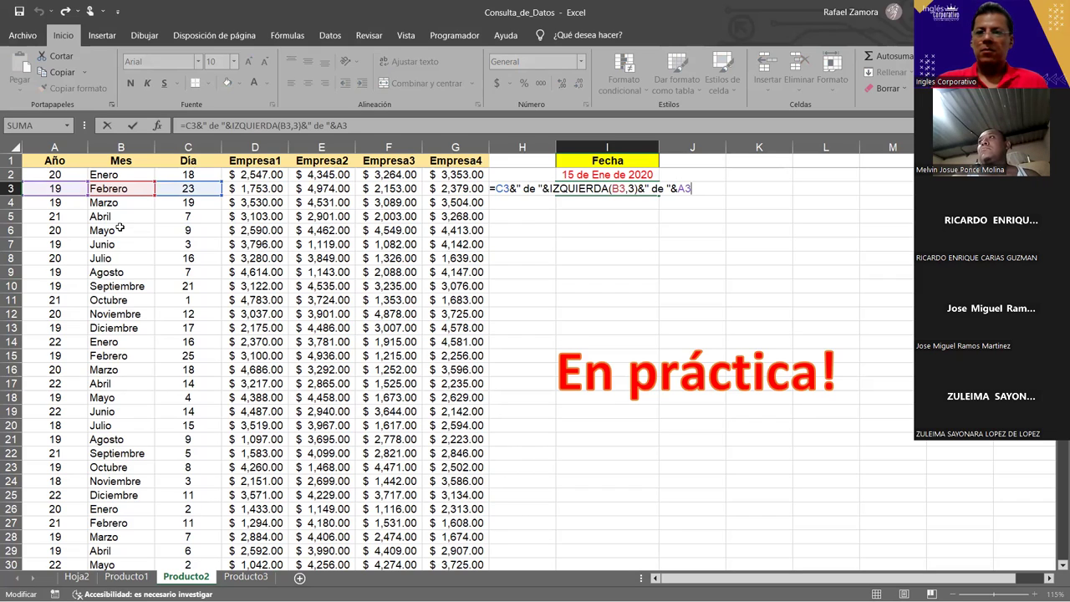
pyautogui.click(678, 188)
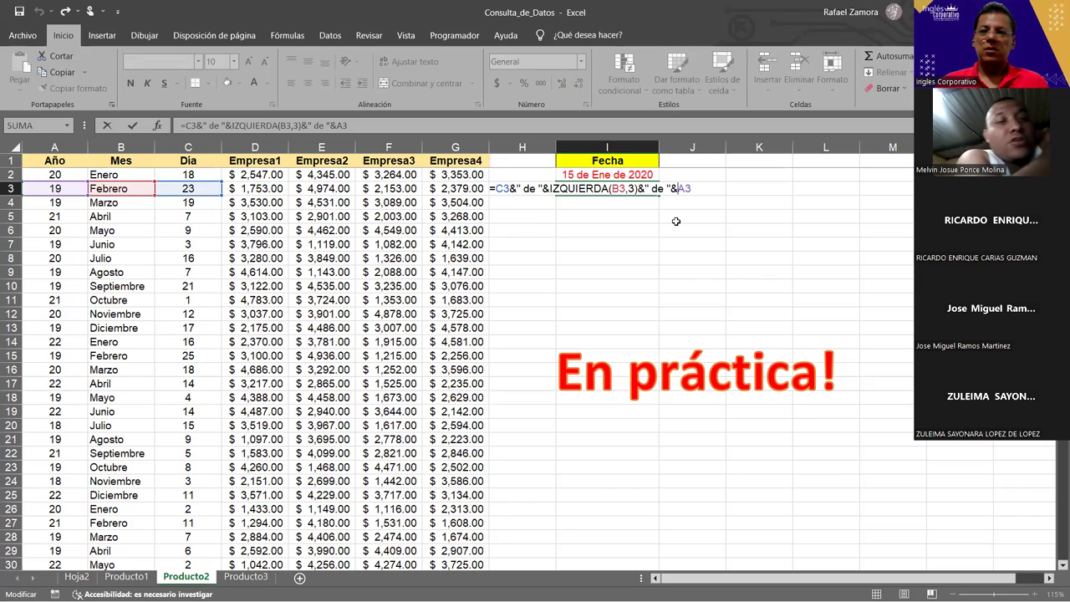
pyautogui.write('"20')
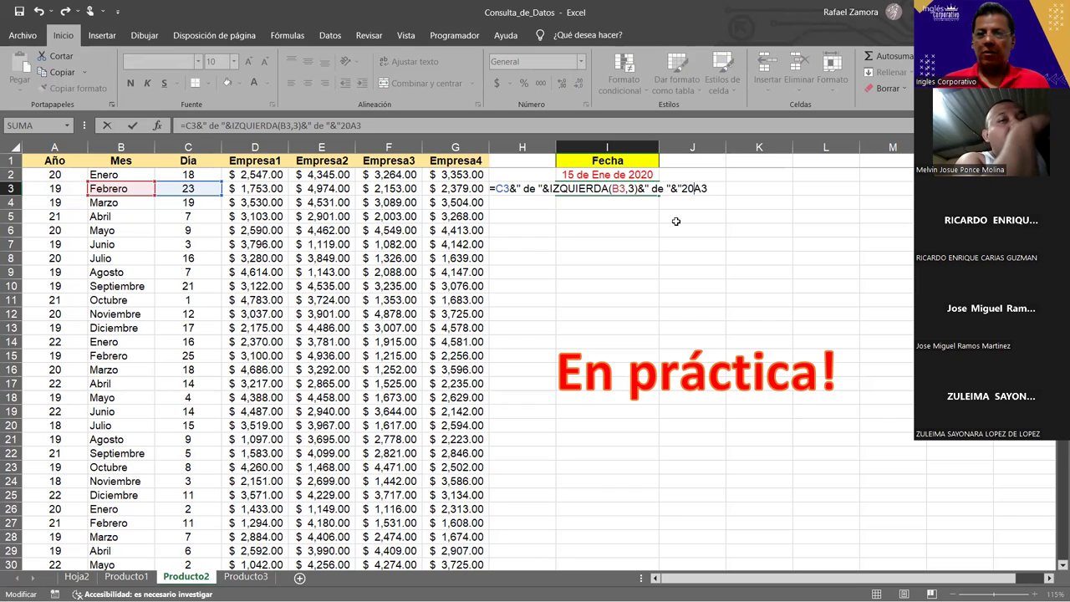
pyautogui.write('"')
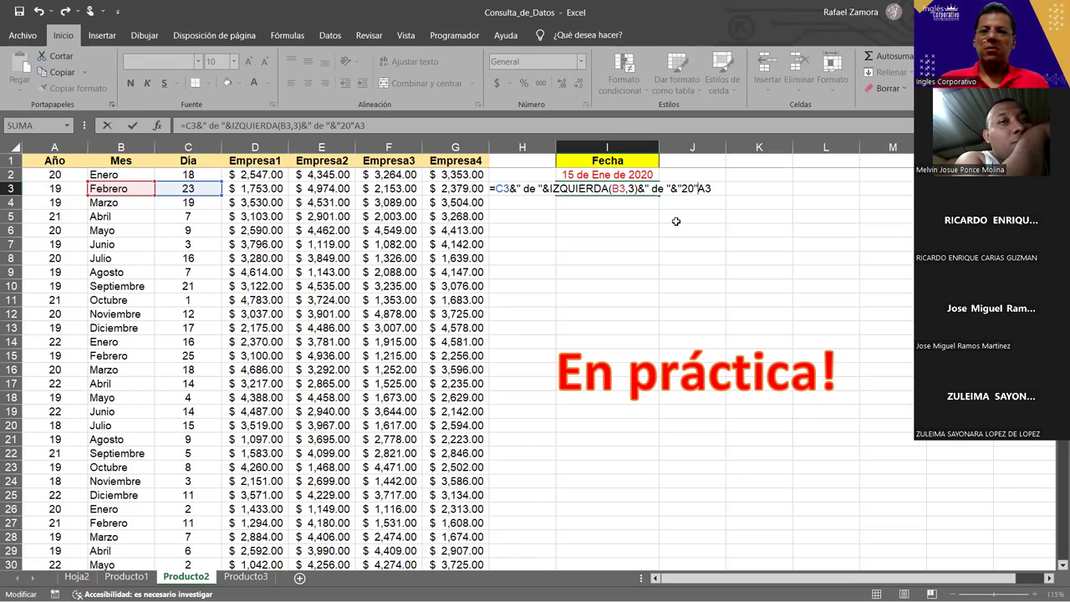
pyautogui.moveTo(678, 188); pyautogui.dragTo(711, 188)
pyautogui.click(699, 189)
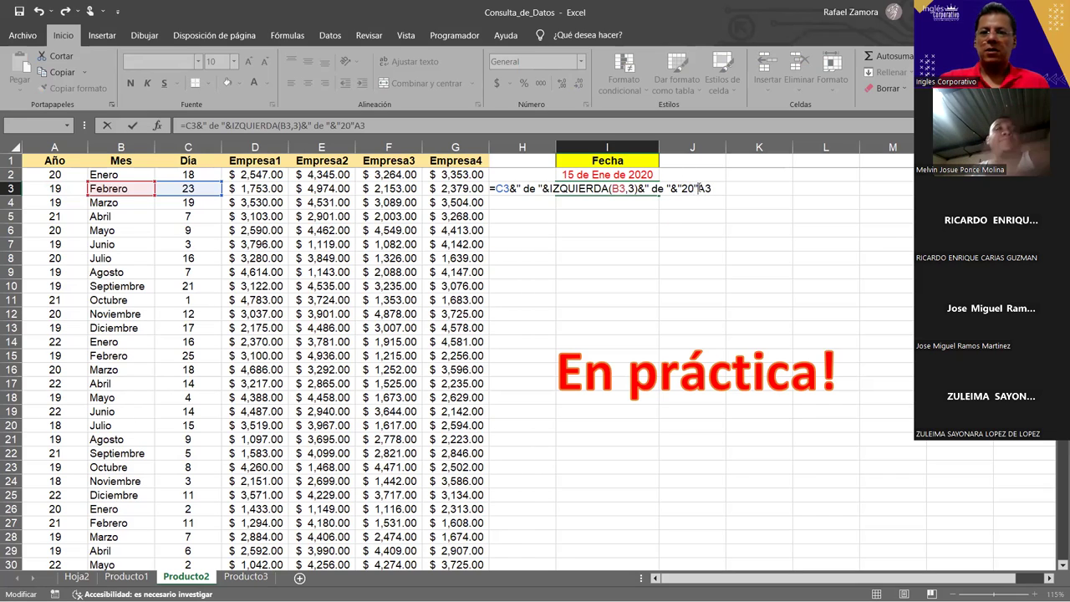
pyautogui.write('&')
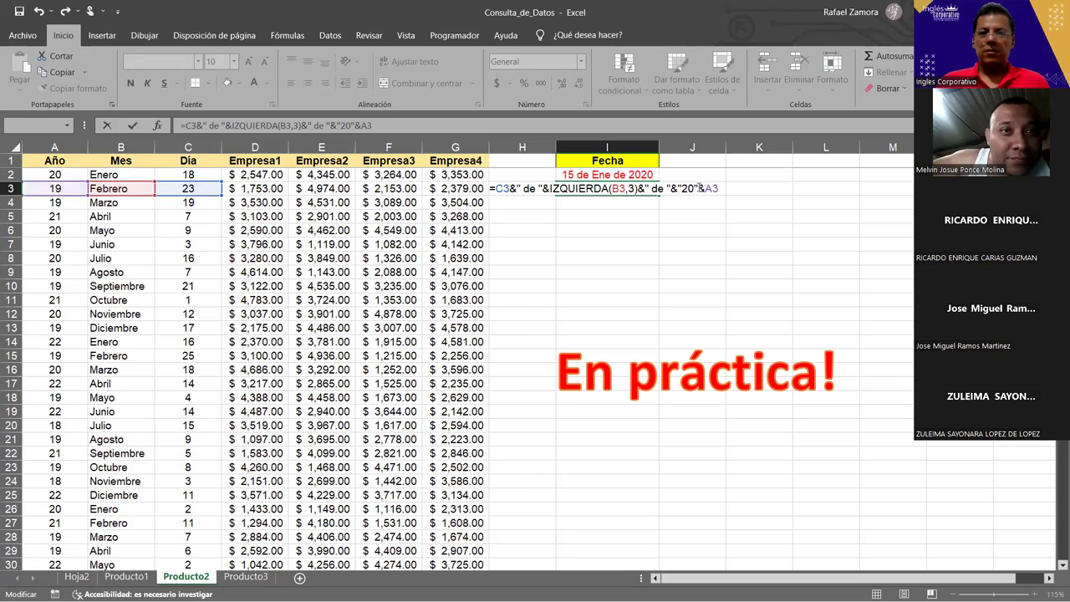
pyautogui.press('Return')
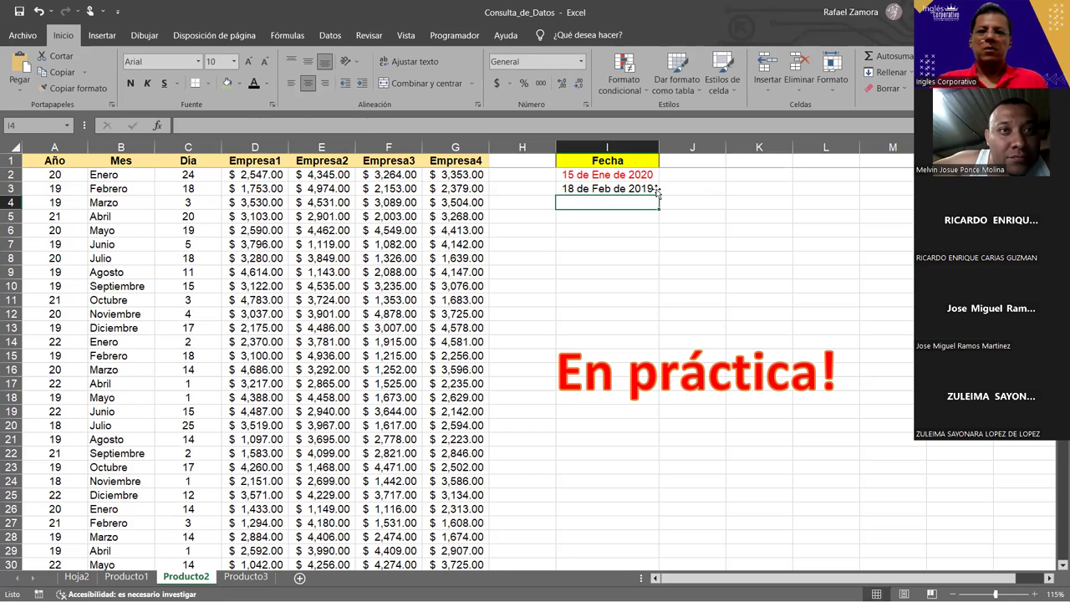
pyautogui.click(654, 190)
# Fill I3's date formula down column I for every data row
pyautogui.moveTo(658, 196); pyautogui.dragTo(616, 484)
pyautogui.scroll(4, 669, 418)
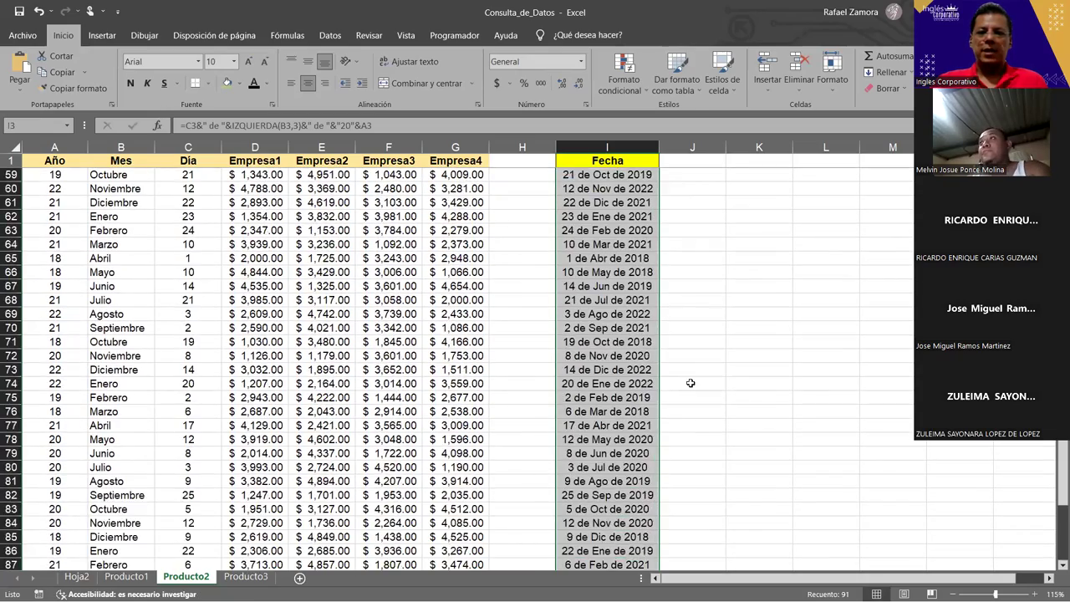
pyautogui.scroll(3, 677, 401)
pyautogui.scroll(7, 690, 380)
pyautogui.scroll(5, 691, 381)
pyautogui.scroll(2, 687, 377)
pyautogui.scroll(1, 688, 377)
pyautogui.scroll(1, 688, 377)
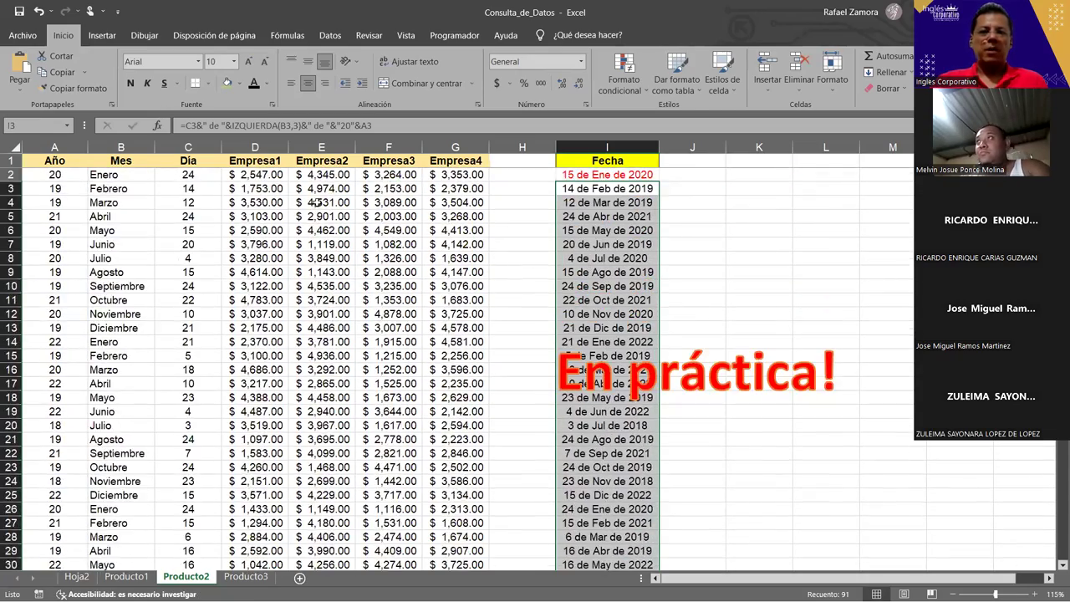
# Copy row 2's year 20, month Enero and day into row 3, then re-enter C3's day
pyautogui.moveTo(68, 175); pyautogui.dragTo(201, 175)
pyautogui.hotkey('ctrl', 'c')
pyautogui.click(50, 190)
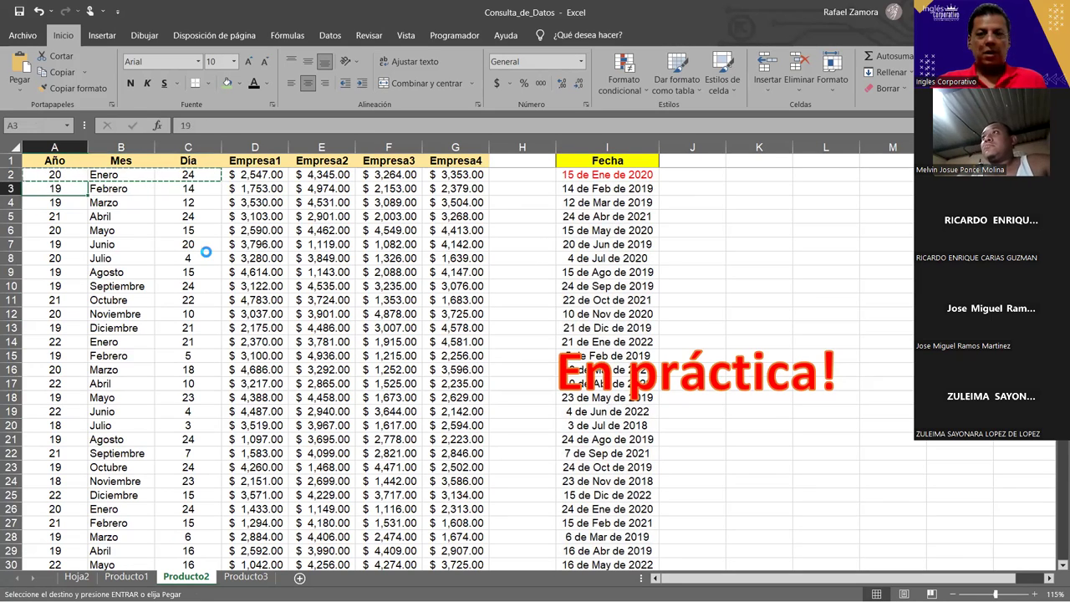
pyautogui.hotkey('ctrl', 'v')
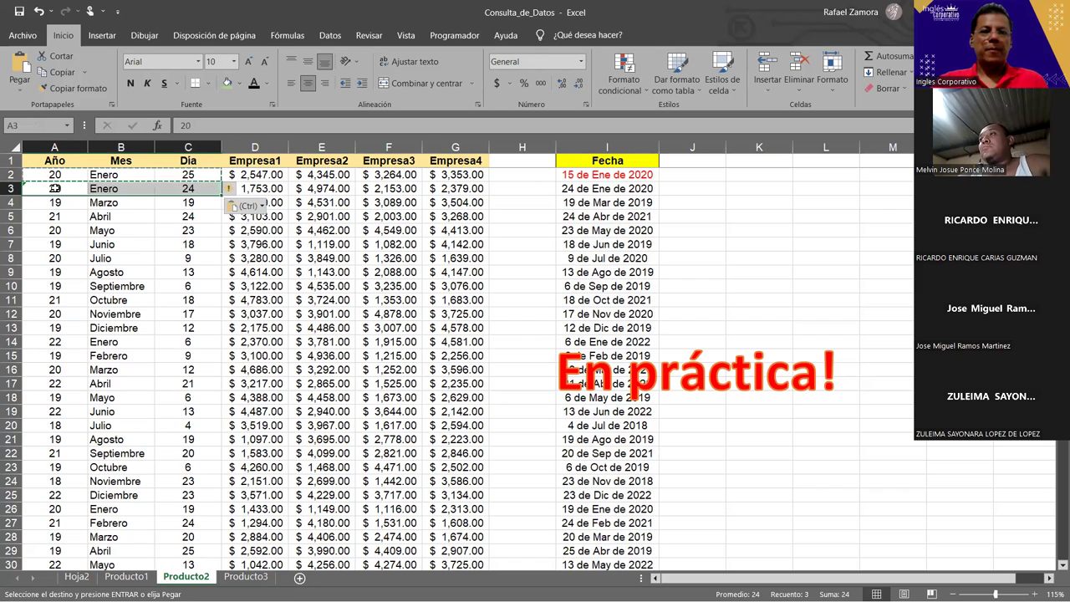
pyautogui.click(55, 189)
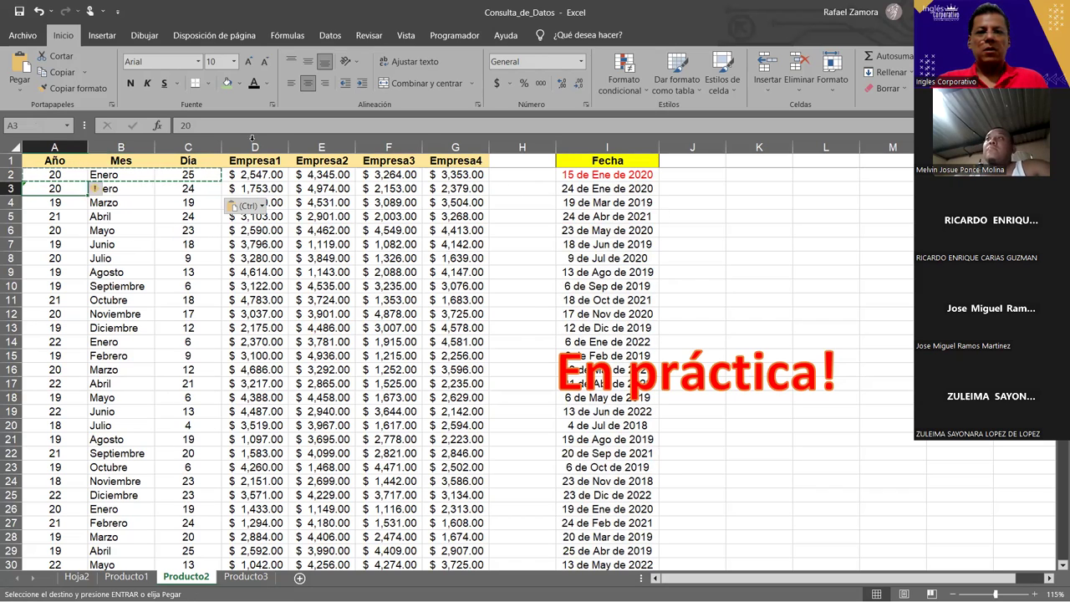
pyautogui.click(193, 189)
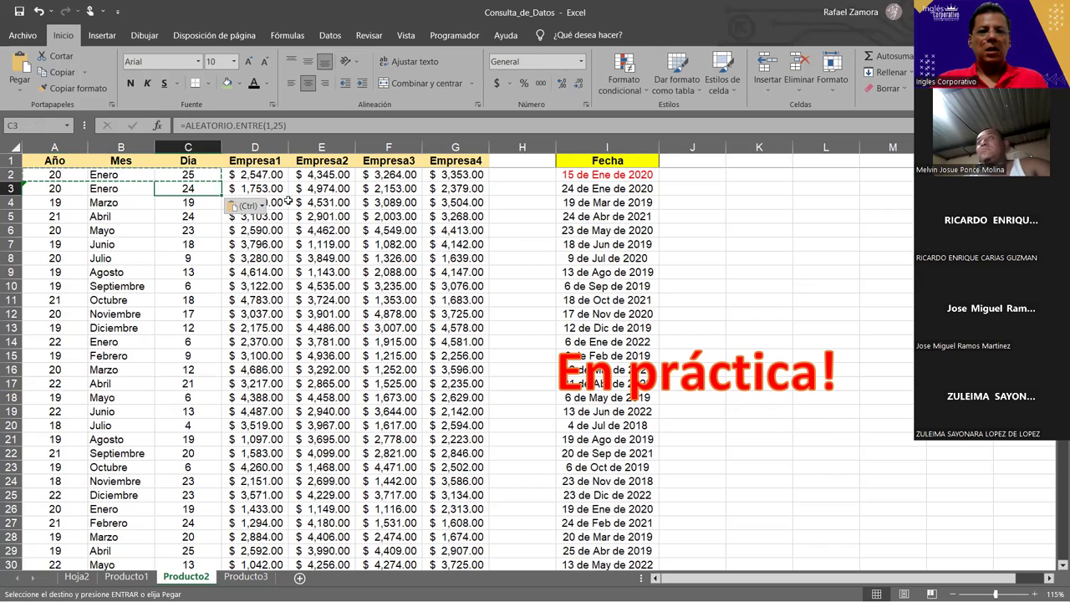
pyautogui.press('Up')
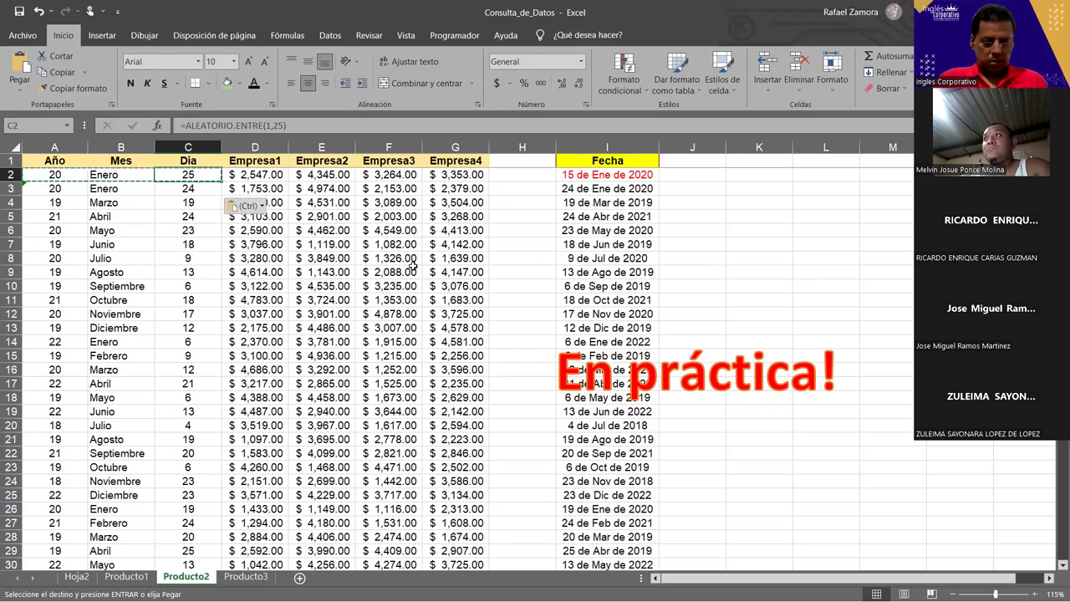
pyautogui.press('Return')
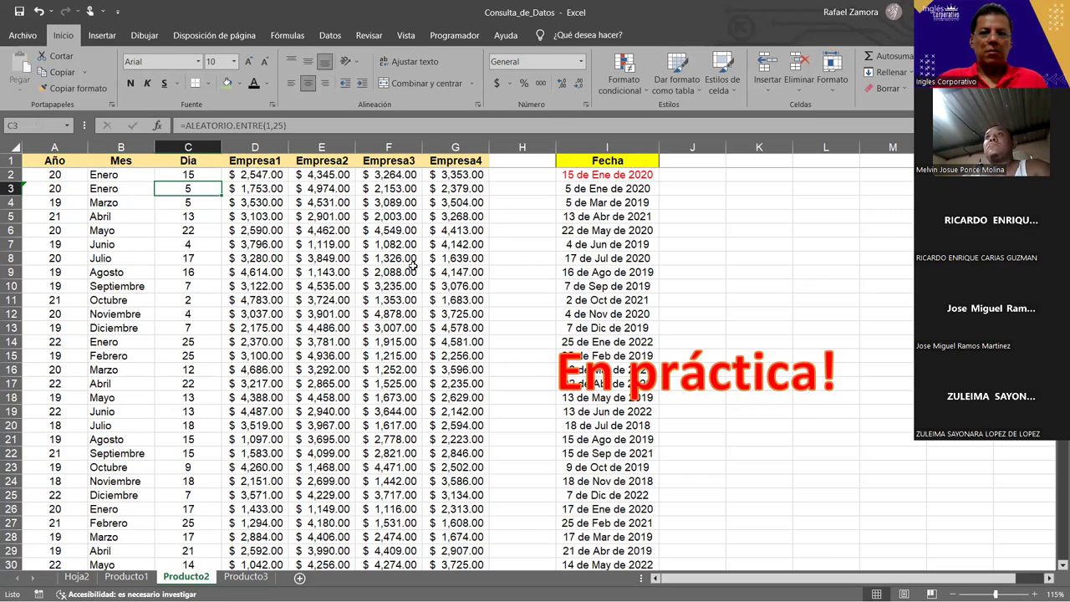
pyautogui.write('1')
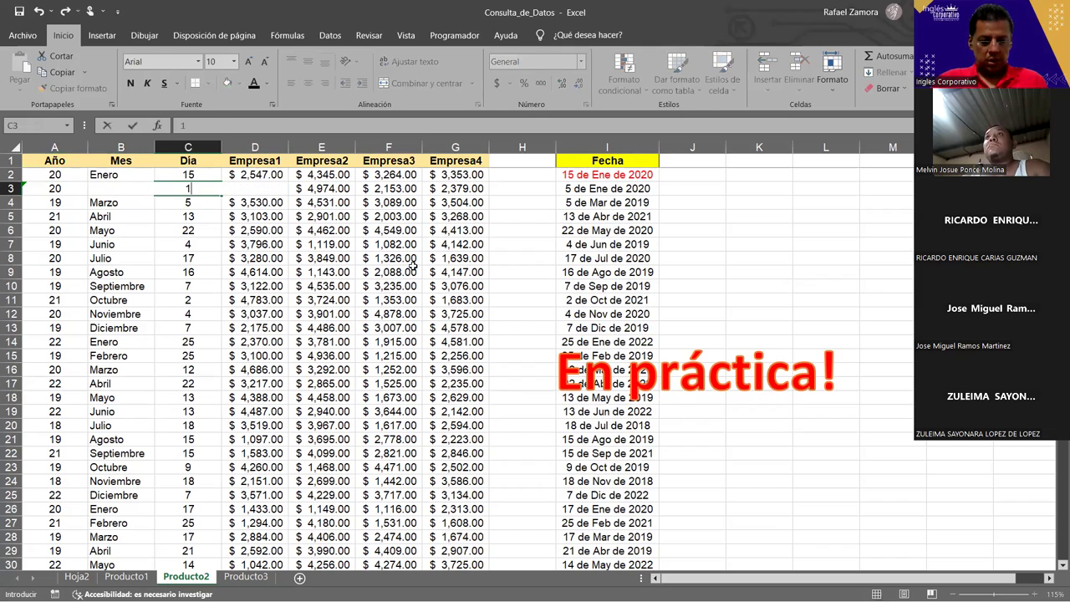
pyautogui.press('Return')
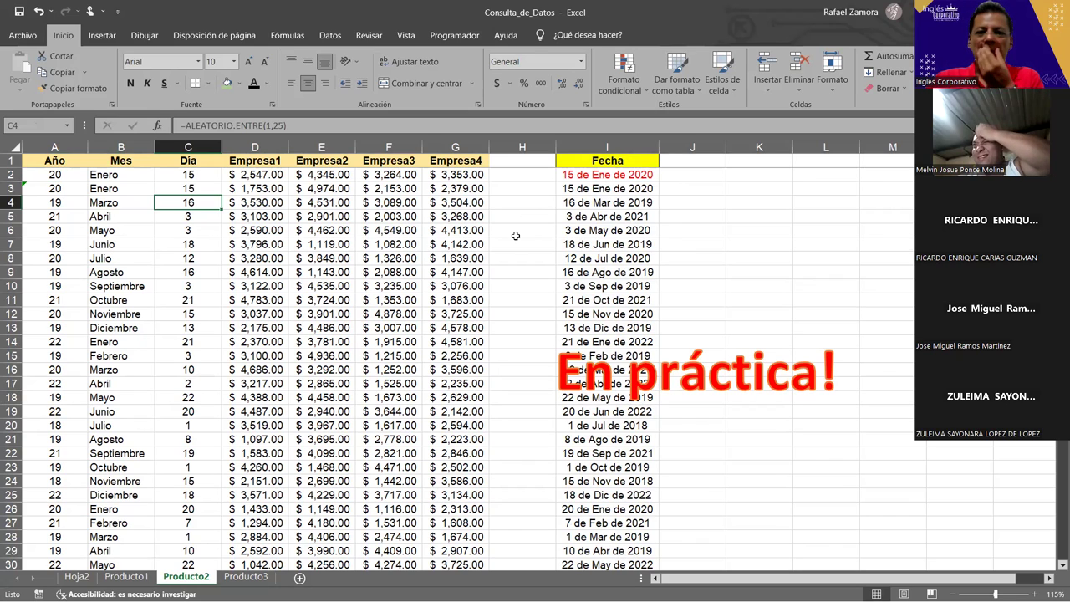
pyautogui.doubleClick(655, 174)
pyautogui.press('Return')
pyautogui.doubleClick(641, 190)
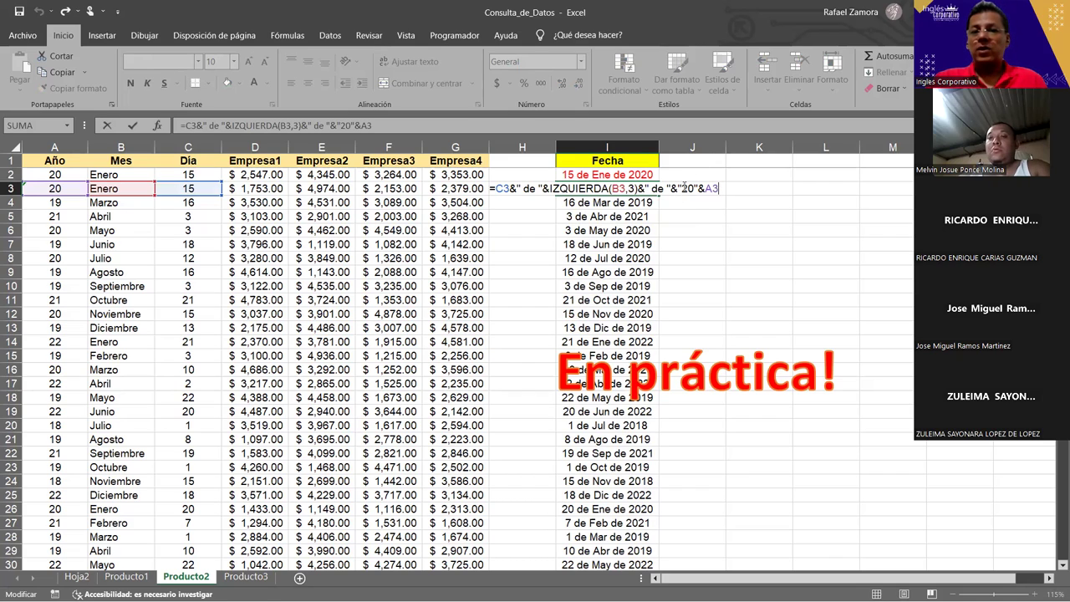
pyautogui.moveTo(681, 188); pyautogui.dragTo(696, 188)
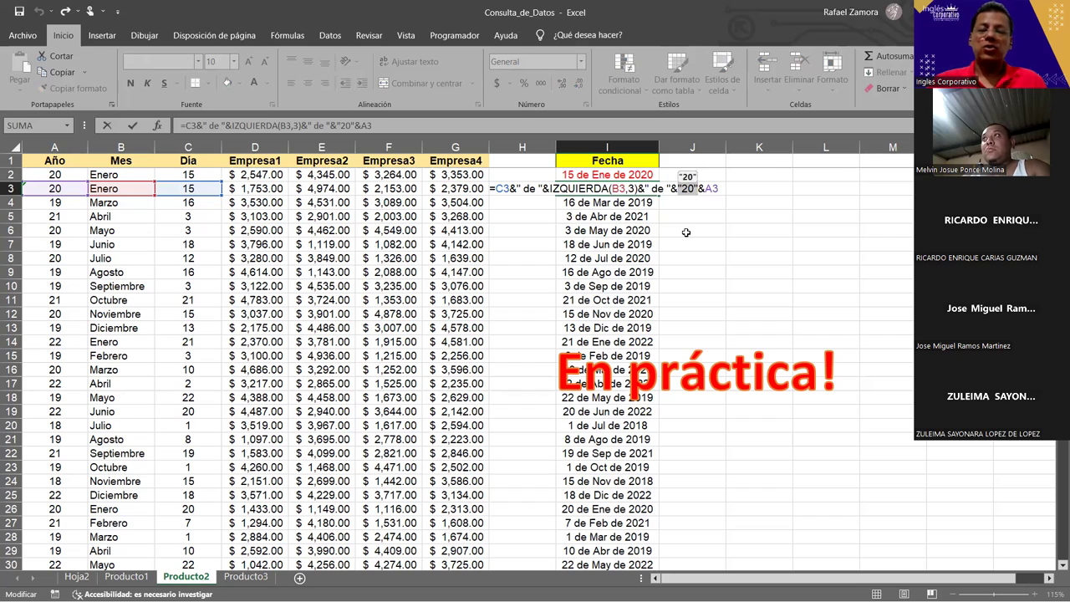
pyautogui.press('Escape')
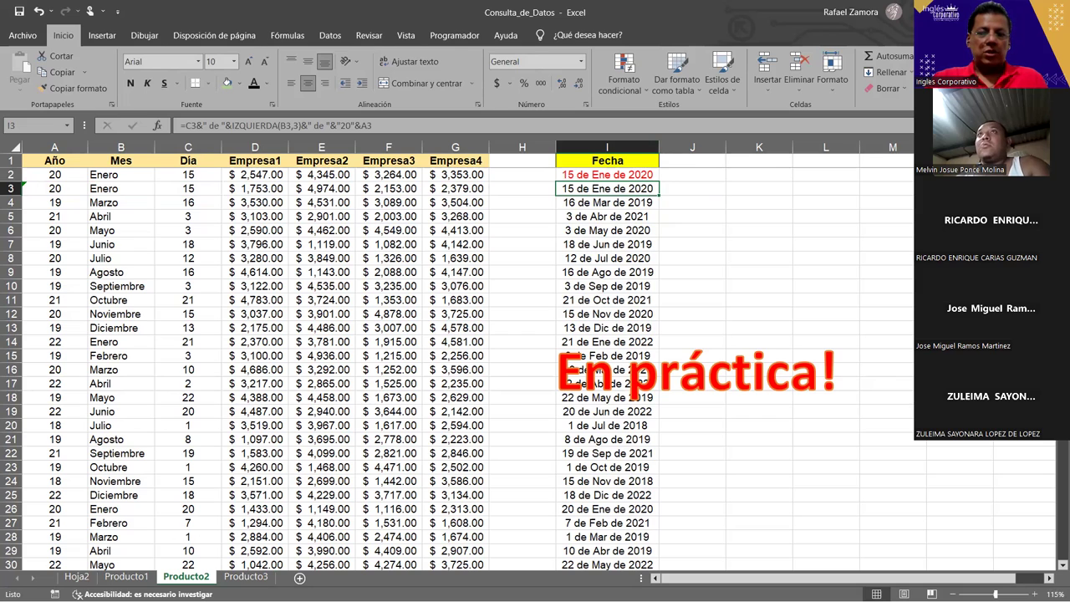
# Switch to the Producto3 sheet and review the COD codes and the Código - Fecha example
pyautogui.click(245, 577)
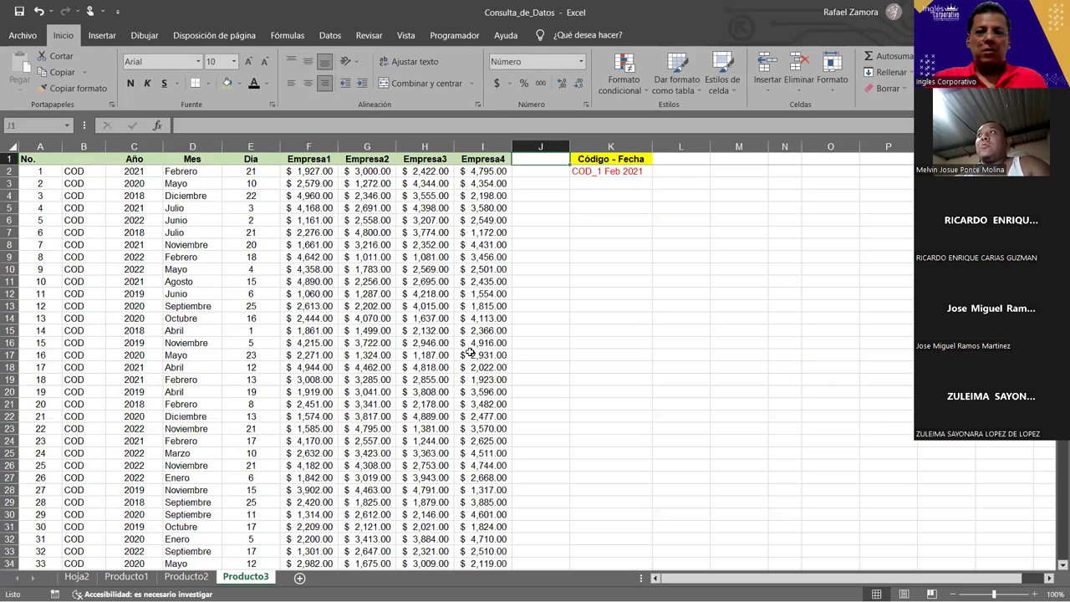
pyautogui.click(540, 293)
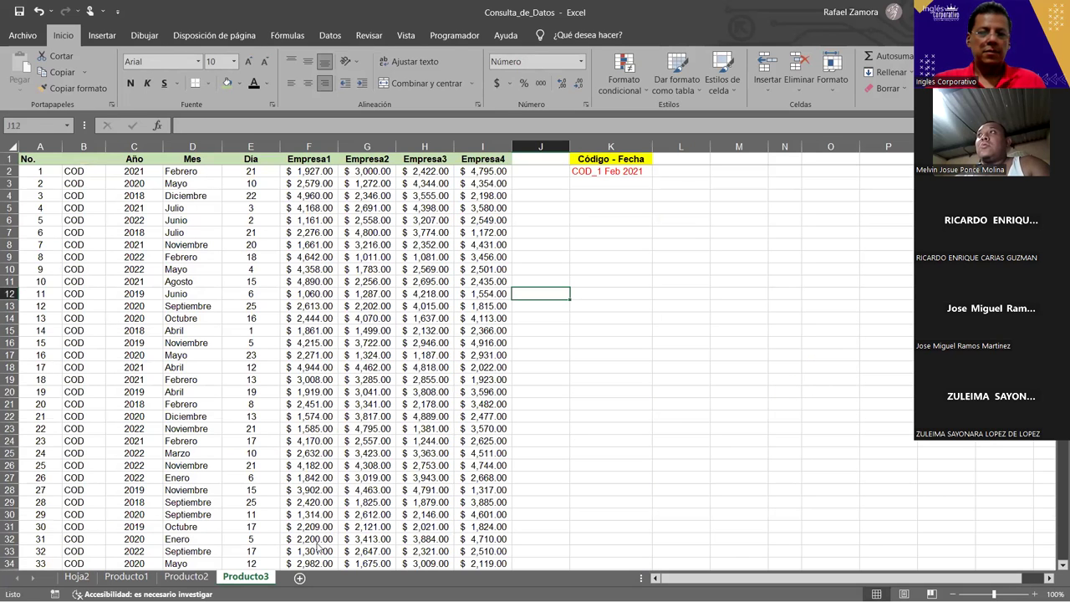
pyautogui.scroll(1, 580, 254)
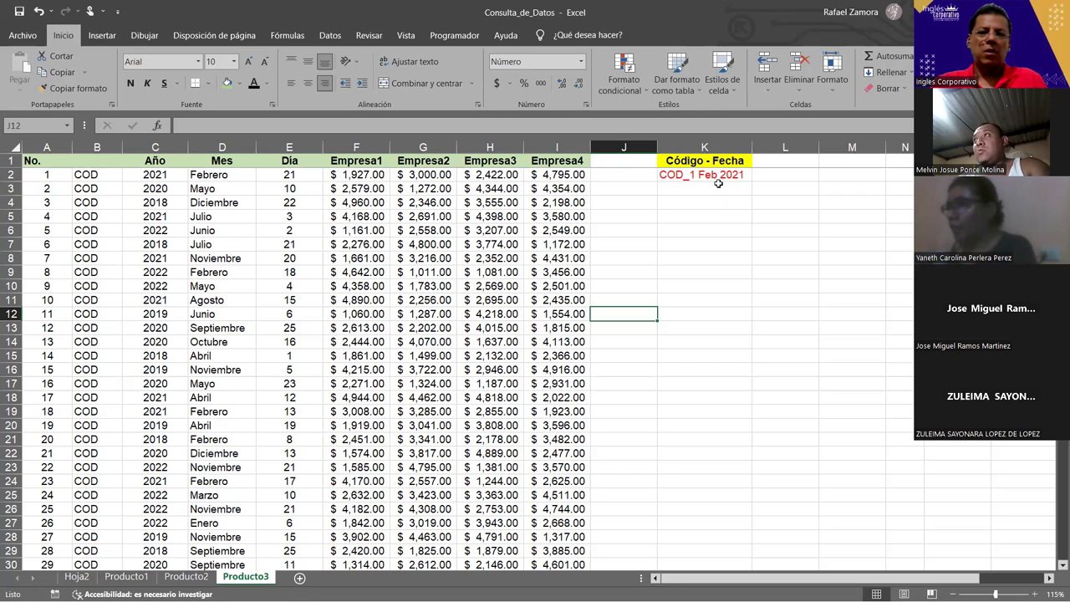
pyautogui.click(717, 185)
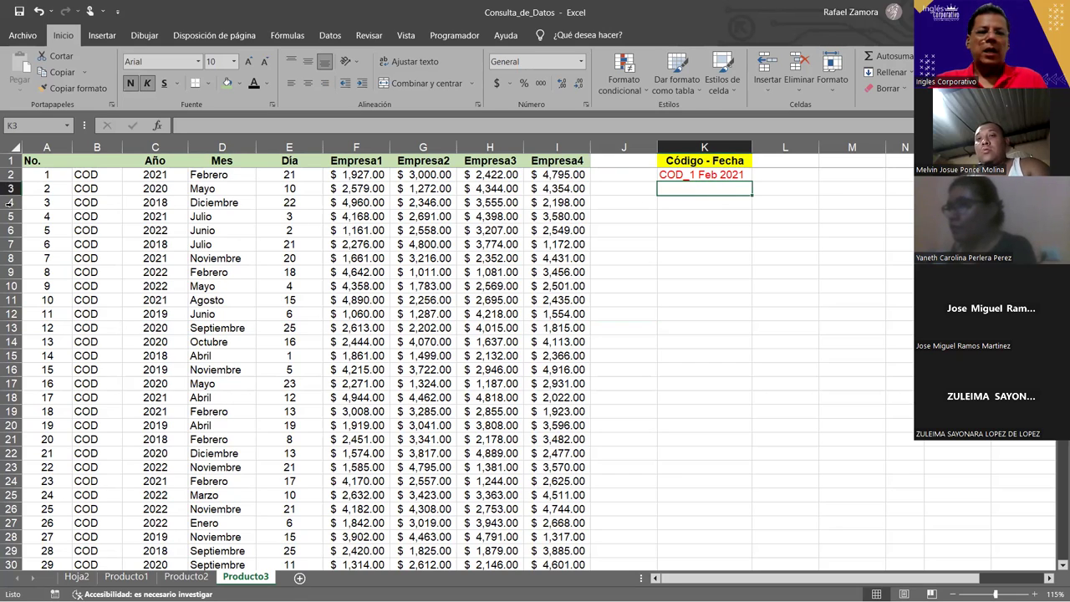
pyautogui.moveTo(111, 174); pyautogui.dragTo(101, 460)
pyautogui.click(92, 244)
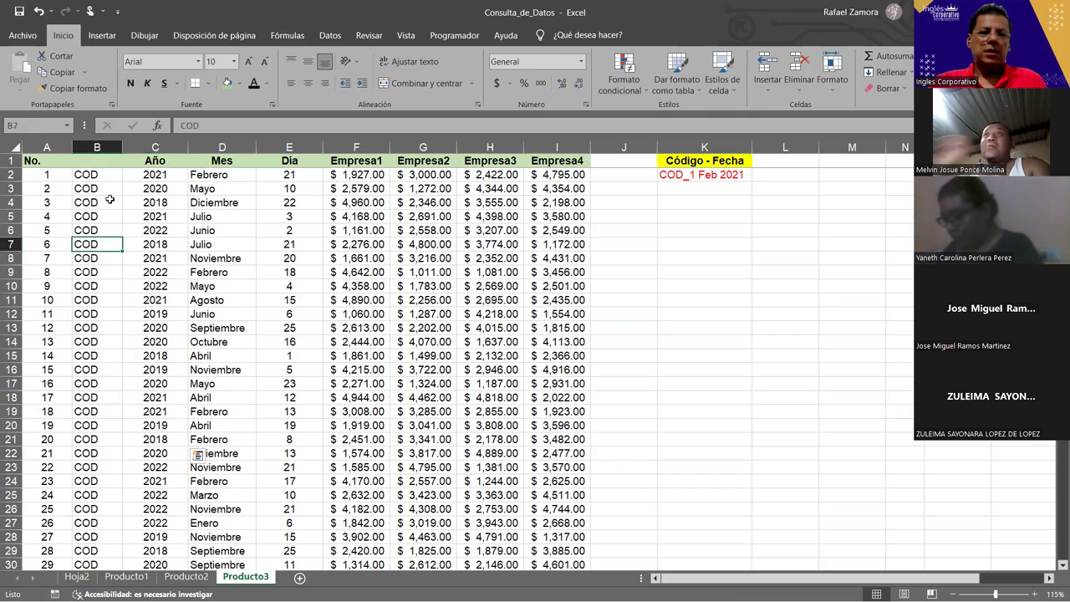
pyautogui.moveTo(106, 176); pyautogui.dragTo(115, 270)
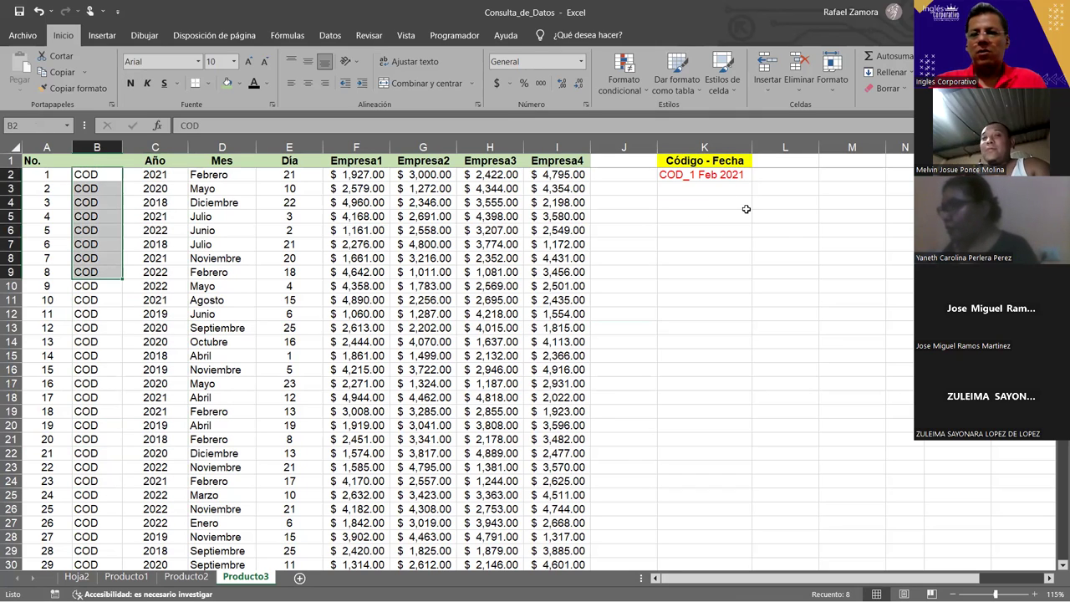
pyautogui.click(679, 176)
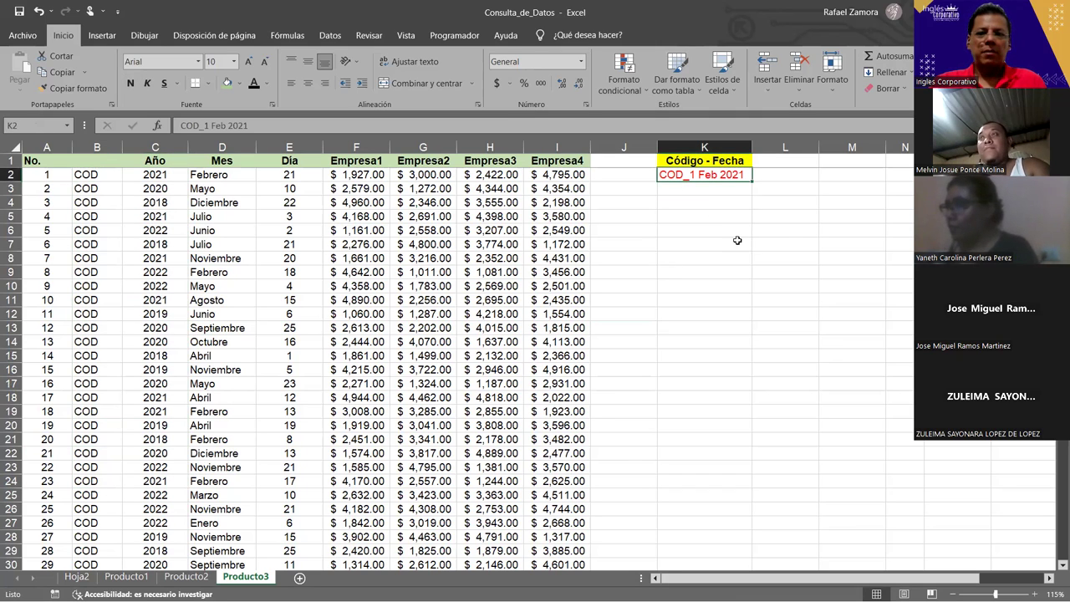
pyautogui.click(47, 177)
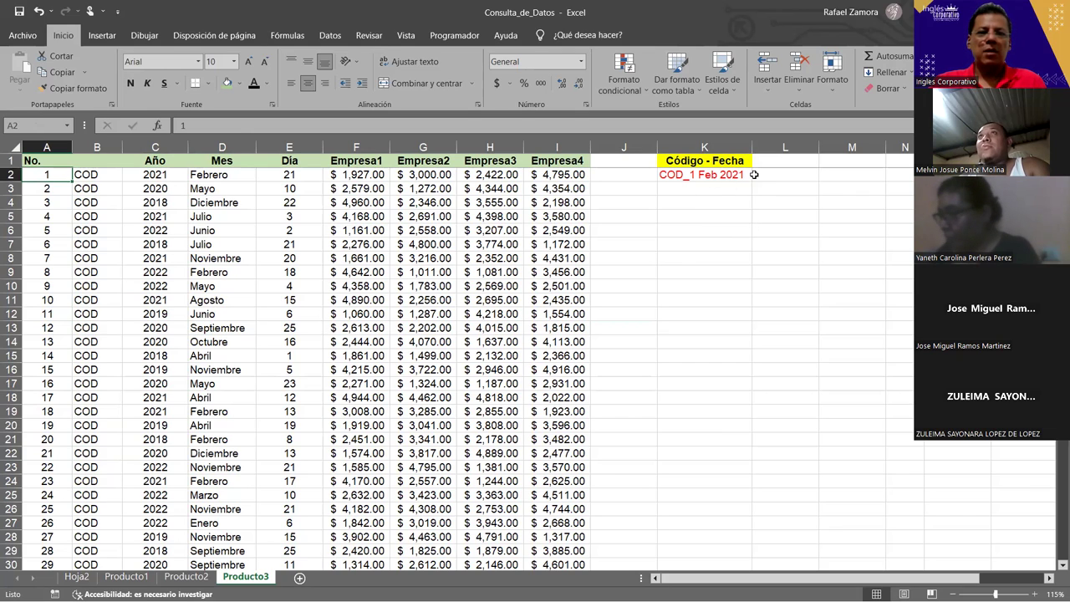
# Delete the century digits "20" in K2 so it reads COD_1 Feb 21
pyautogui.click(725, 175)
pyautogui.doubleClick(733, 174)
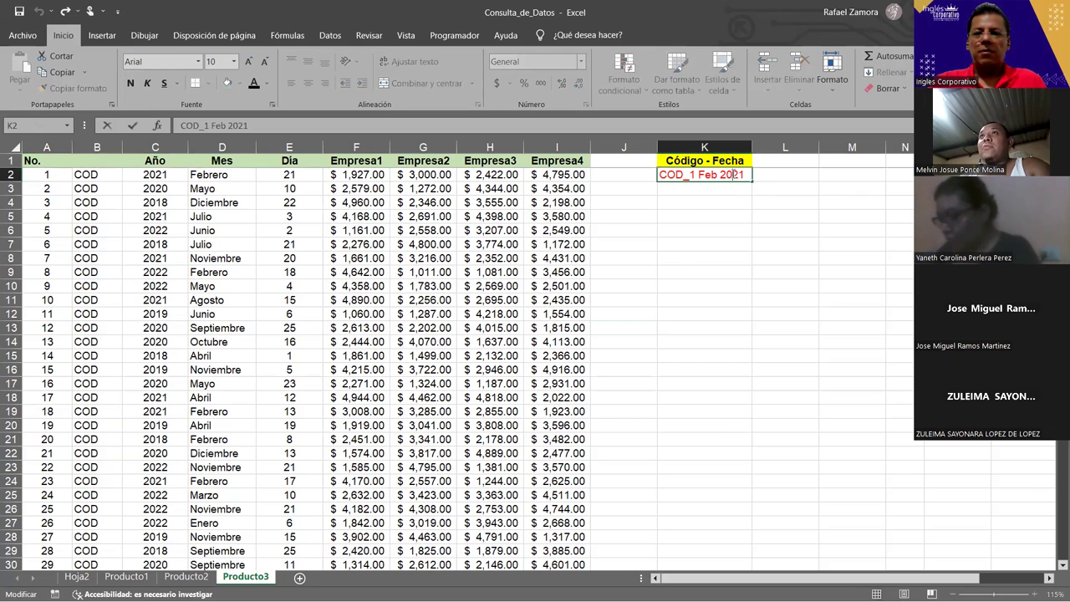
pyautogui.moveTo(728, 175); pyautogui.dragTo(720, 176)
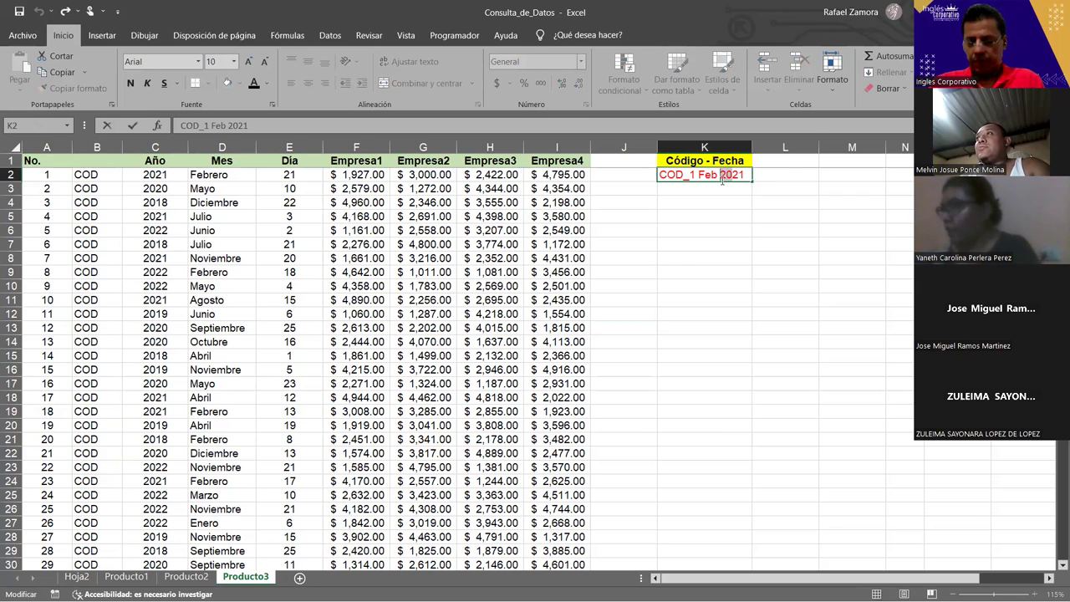
pyautogui.press('BackSpace')
pyautogui.click(746, 288)
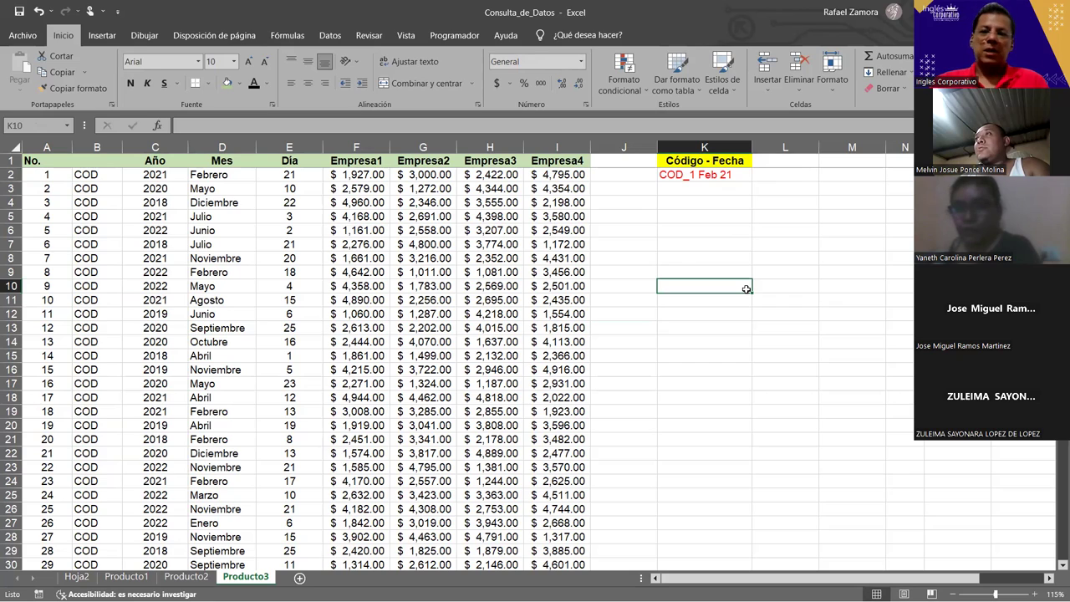
# Enter =B3&"_"&A3&" "&IZQUIERDA(D3,3)&" "&DERECHA(C3,2) in K3 to produce COD_2 May 20
pyautogui.click(719, 192)
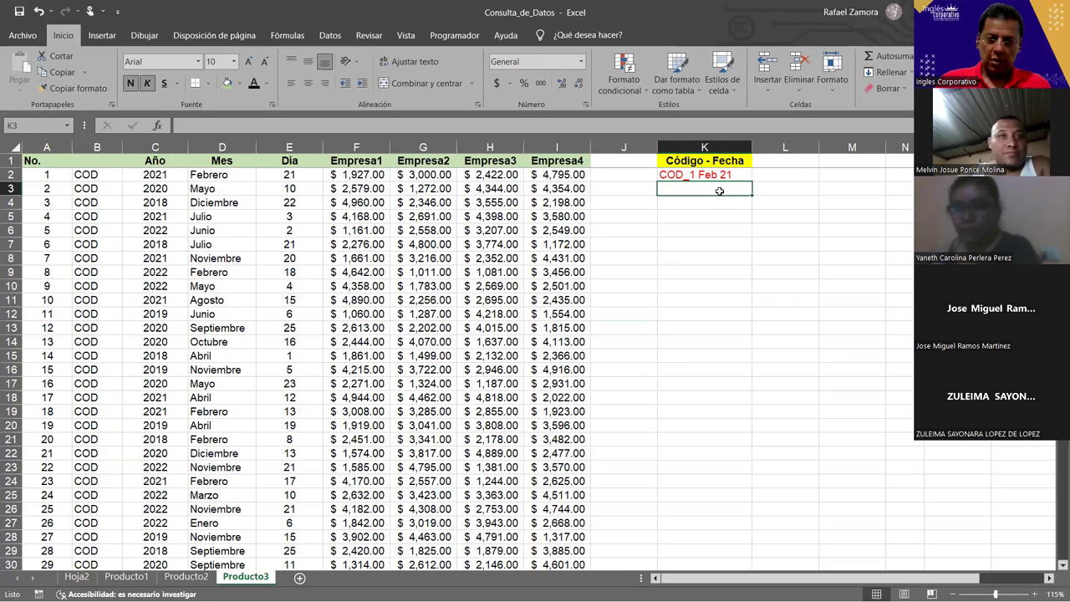
pyautogui.write('=')
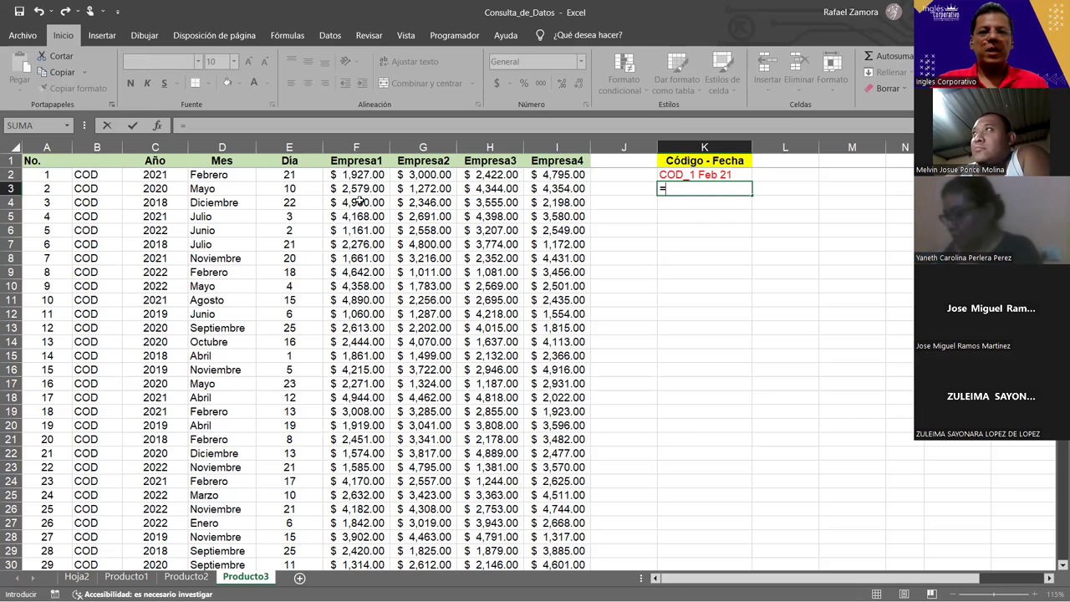
pyautogui.click(88, 190)
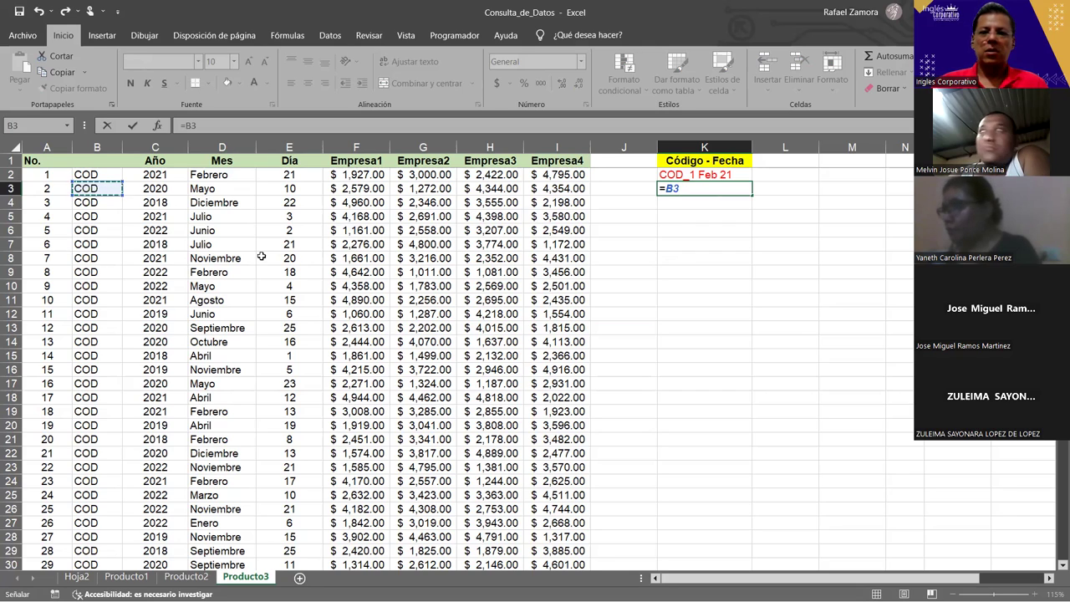
pyautogui.write('&"_"')
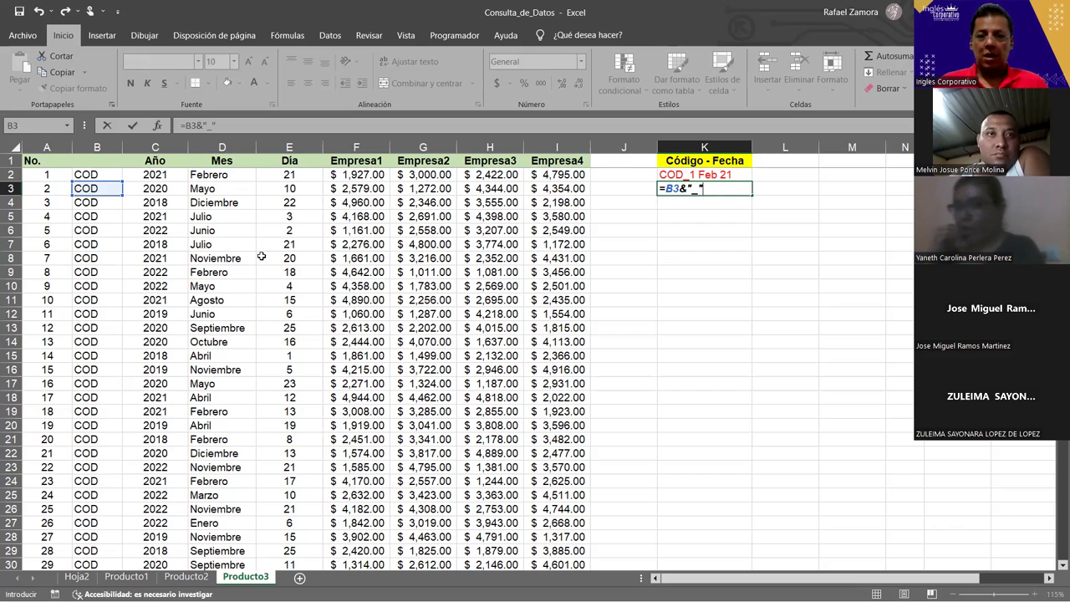
pyautogui.write('&')
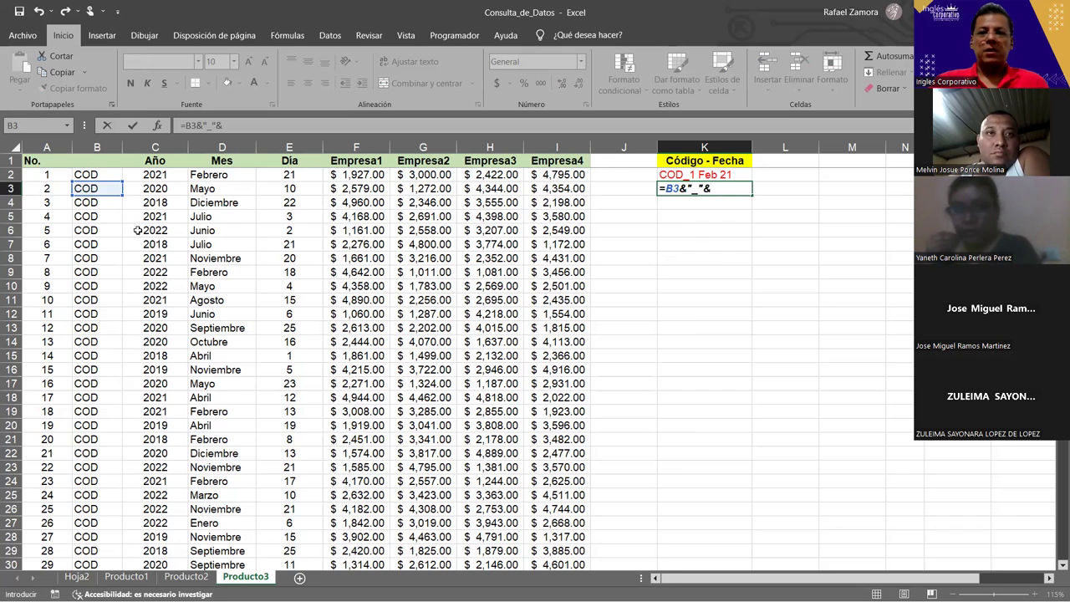
pyautogui.click(51, 190)
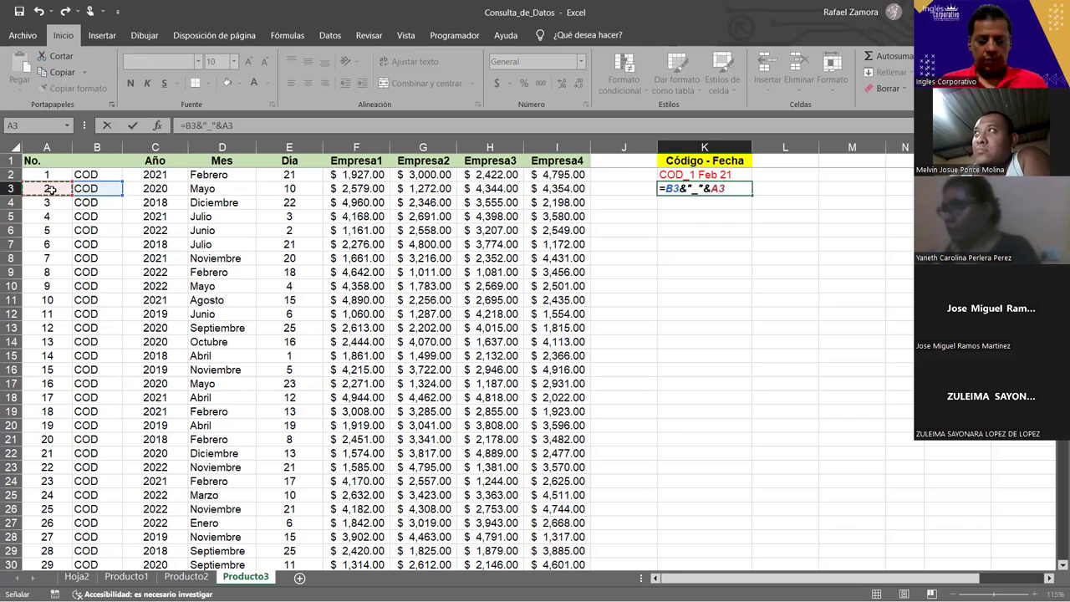
pyautogui.write('&')
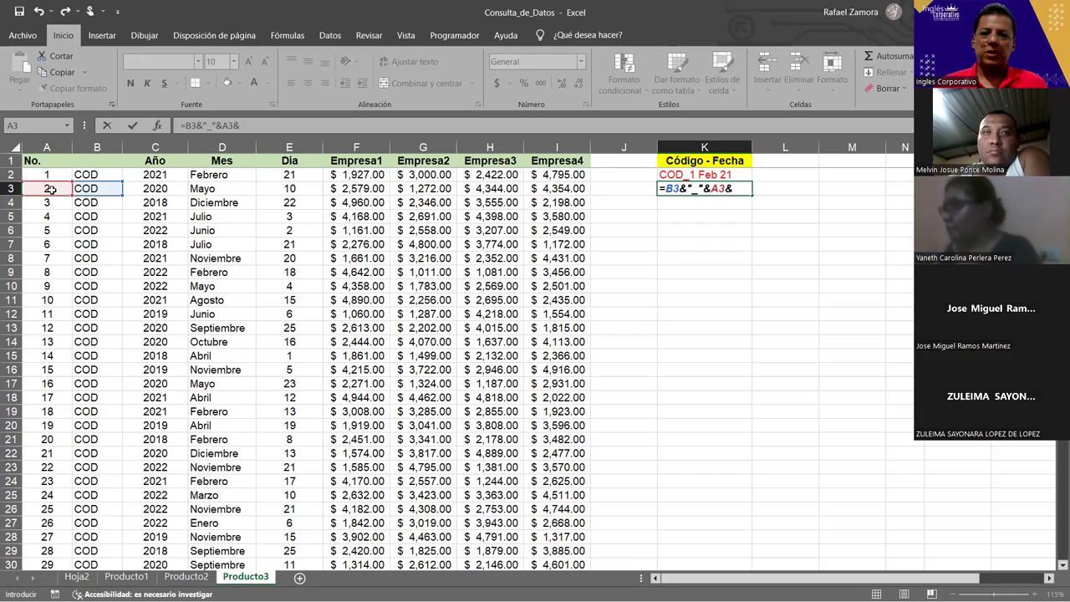
pyautogui.write('"_"')
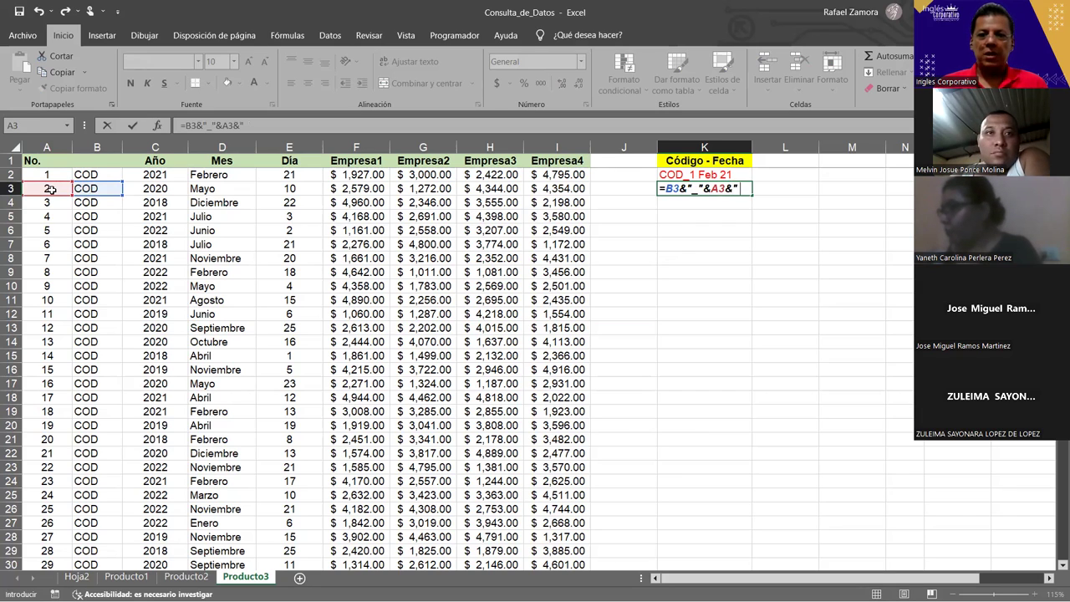
pyautogui.write('&')
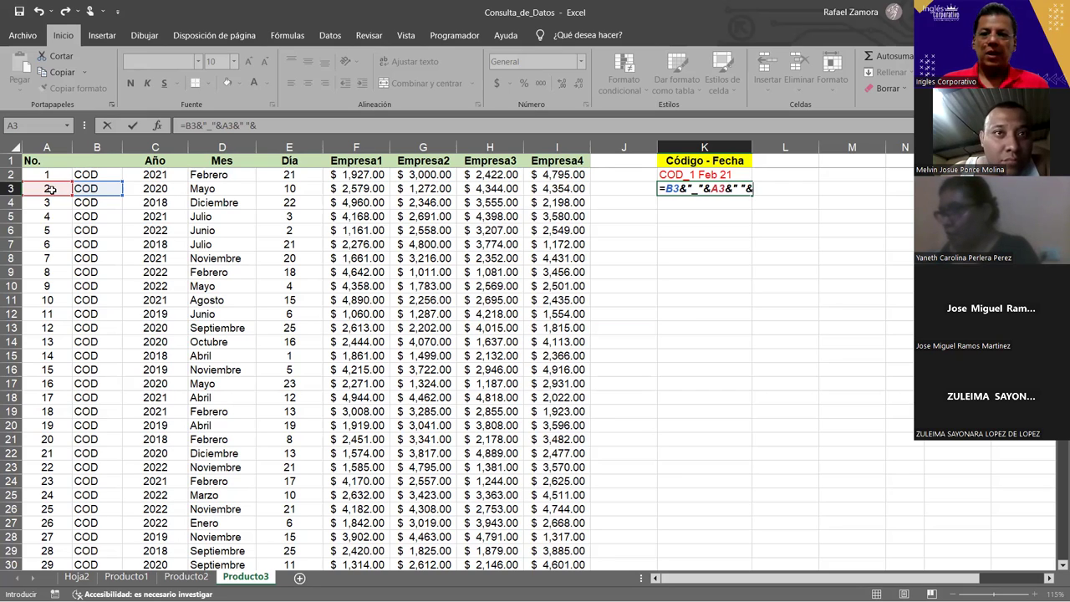
pyautogui.write('IZQUIERDA(')
pyautogui.click(226, 187)
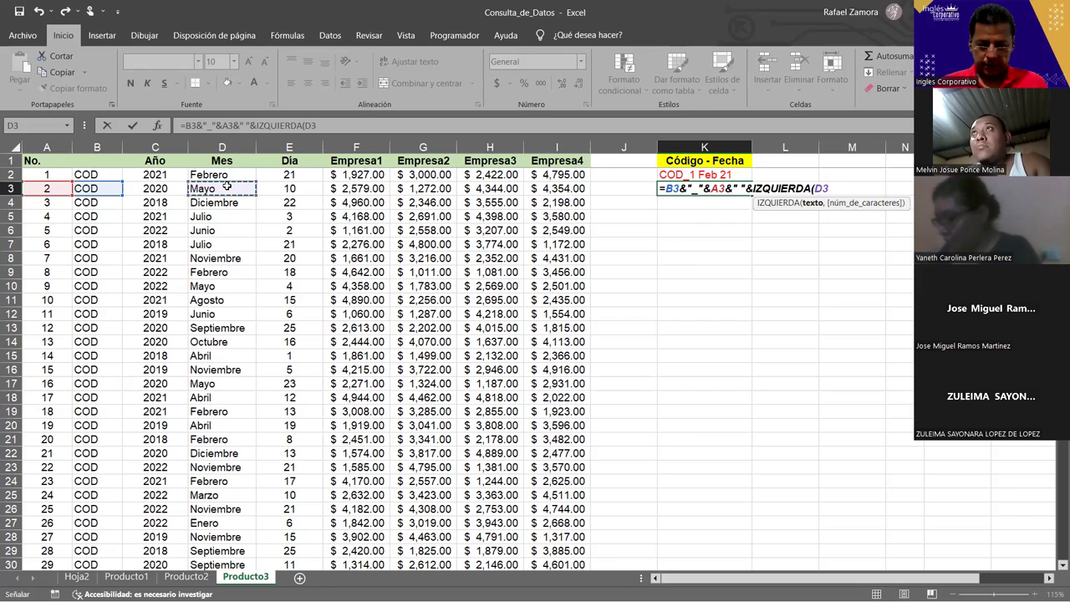
pyautogui.write(',3')
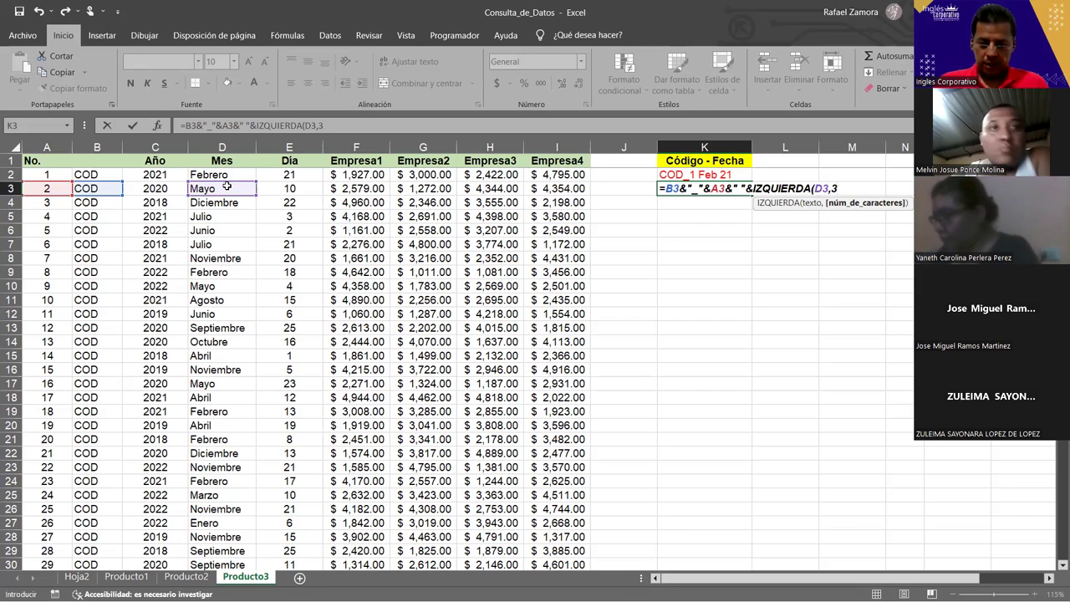
pyautogui.write(')')
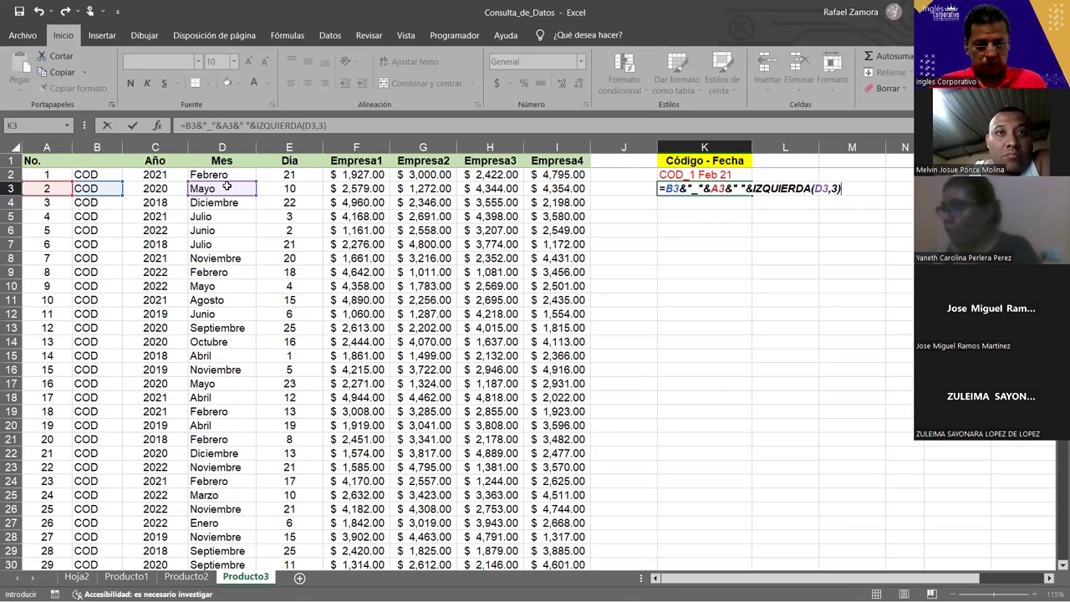
pyautogui.write('&')
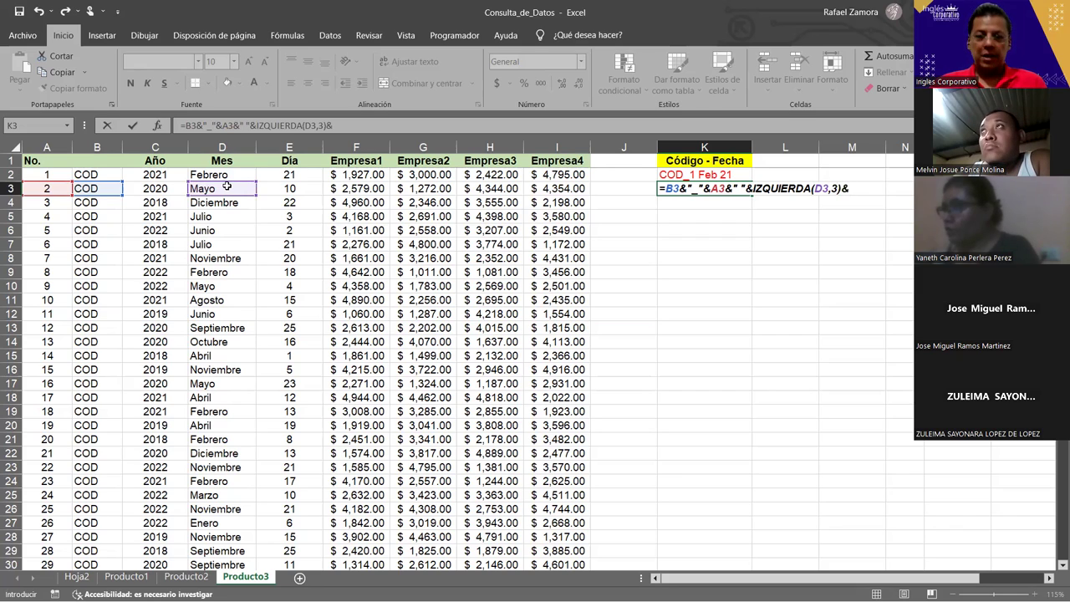
pyautogui.write(' "')
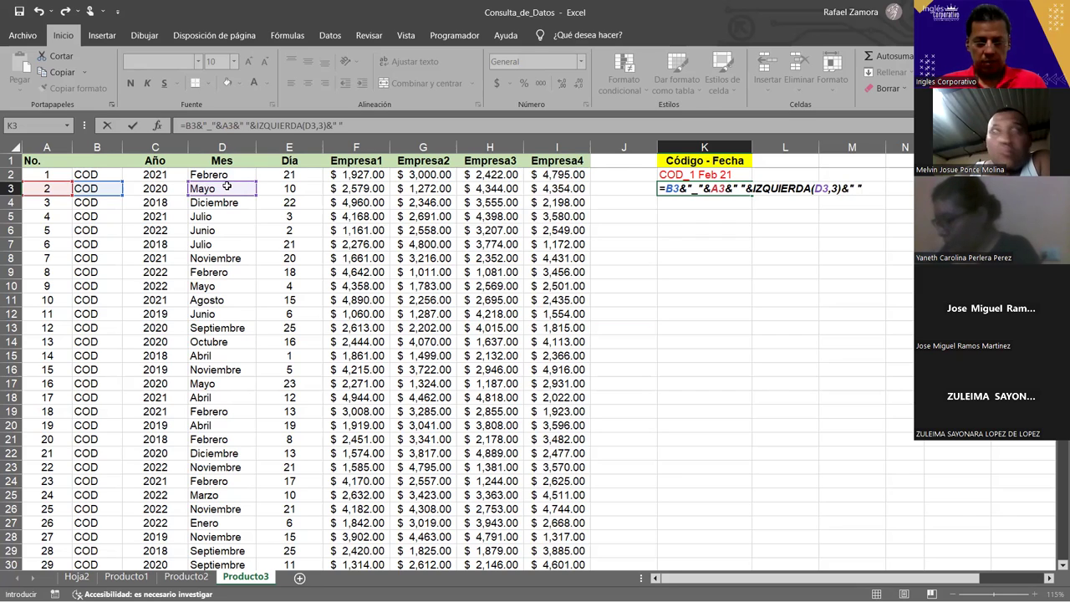
pyautogui.write('&DERECHA(')
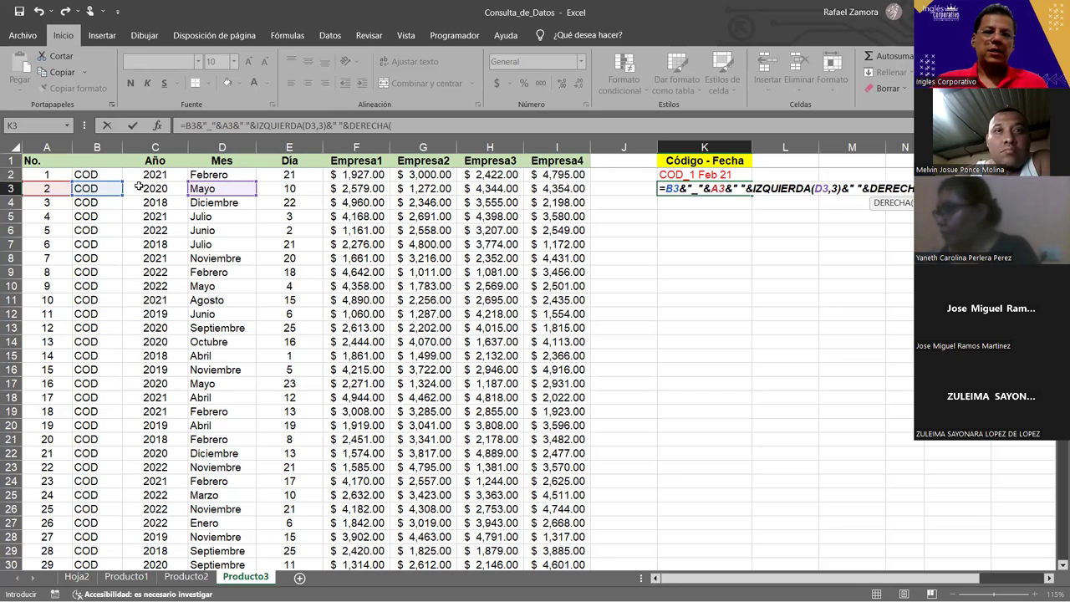
pyautogui.click(163, 188)
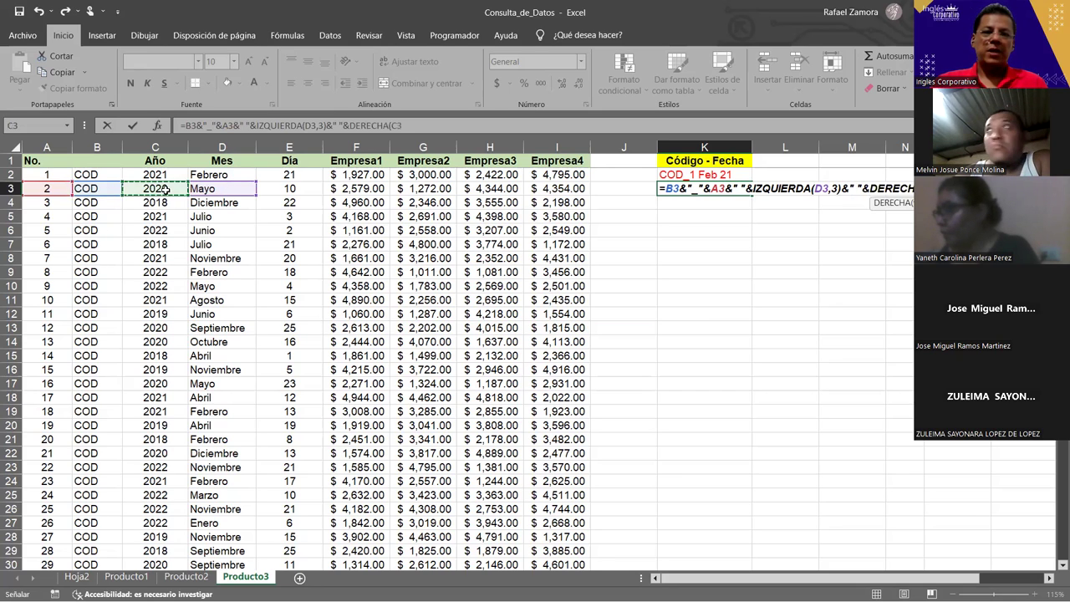
pyautogui.write(',2')
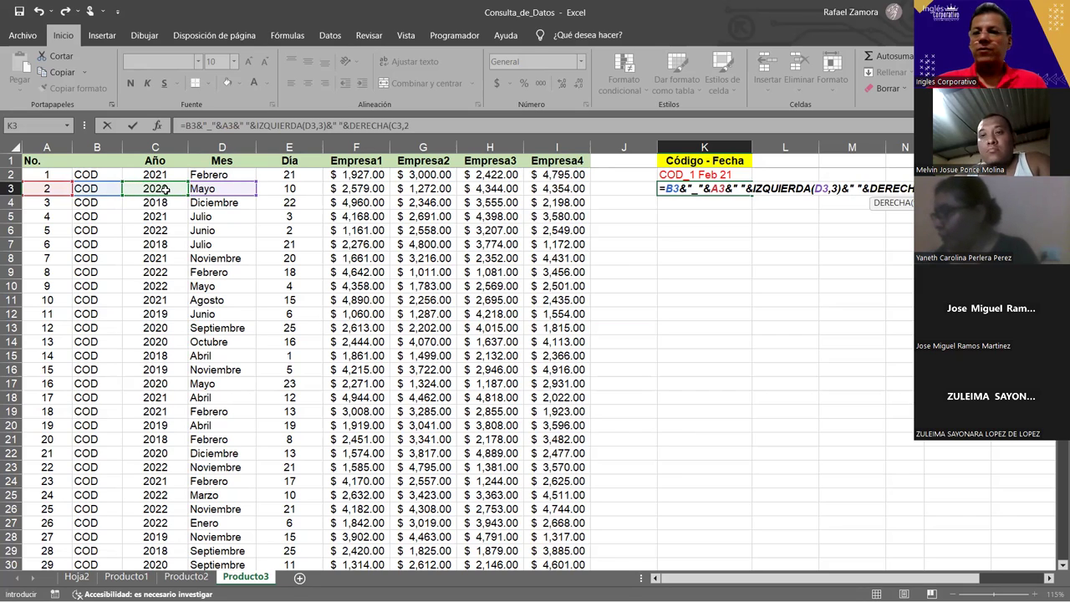
pyautogui.press('Return')
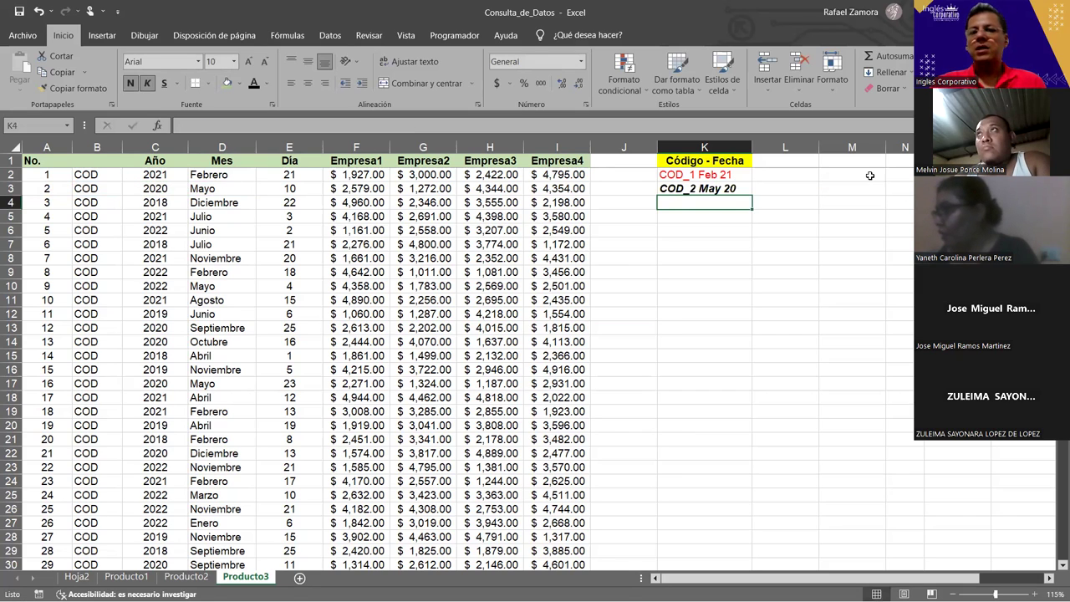
# Fill K3's code formula down column K, giving codes through COD_29 Sep 20
pyautogui.click(750, 192)
pyautogui.moveTo(753, 193); pyautogui.dragTo(687, 488)
pyautogui.scroll(5, 763, 425)
pyautogui.scroll(4, 775, 371)
pyautogui.scroll(13, 775, 371)
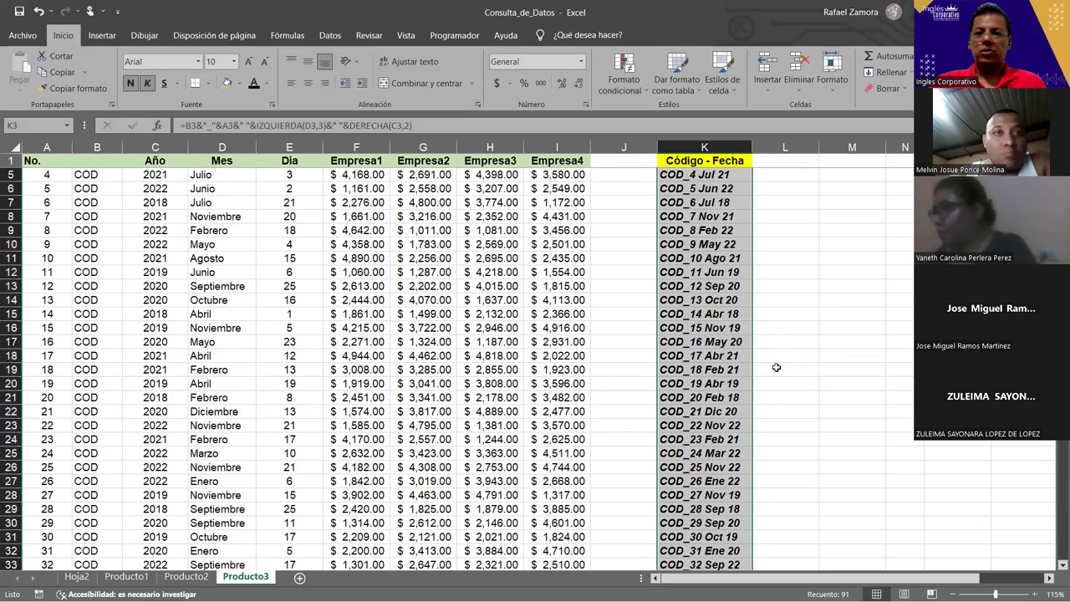
pyautogui.scroll(1, 775, 366)
pyautogui.click(809, 205)
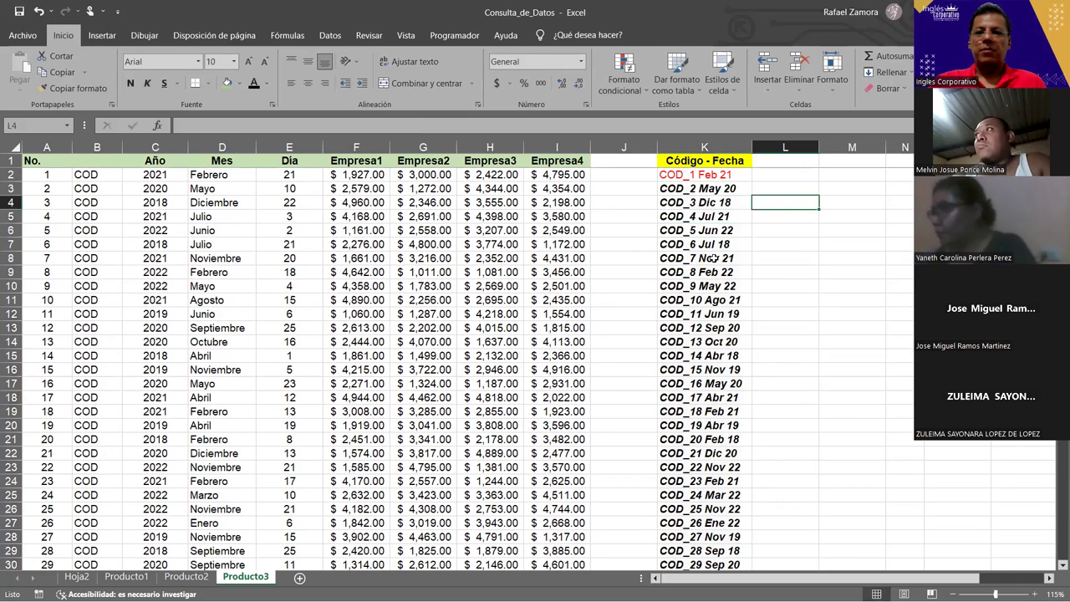
pyautogui.click(780, 258)
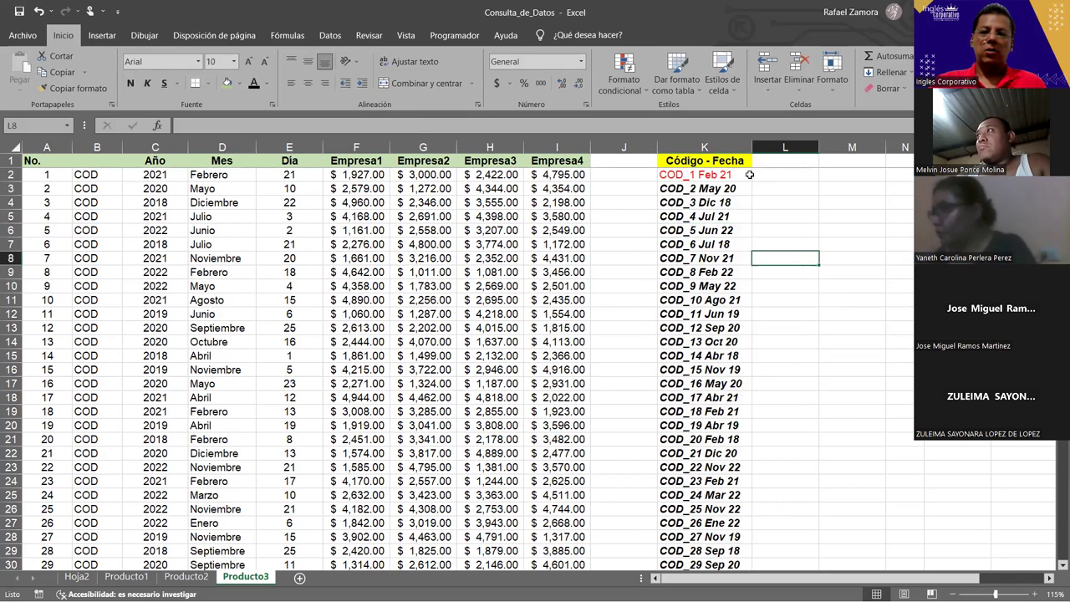
pyautogui.click(697, 175)
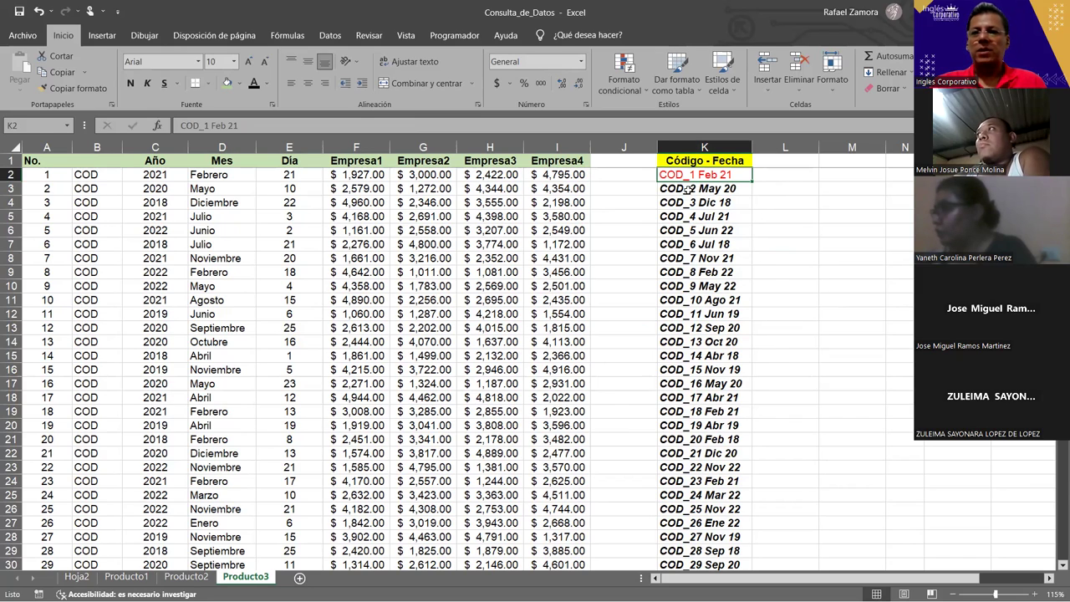
pyautogui.click(699, 326)
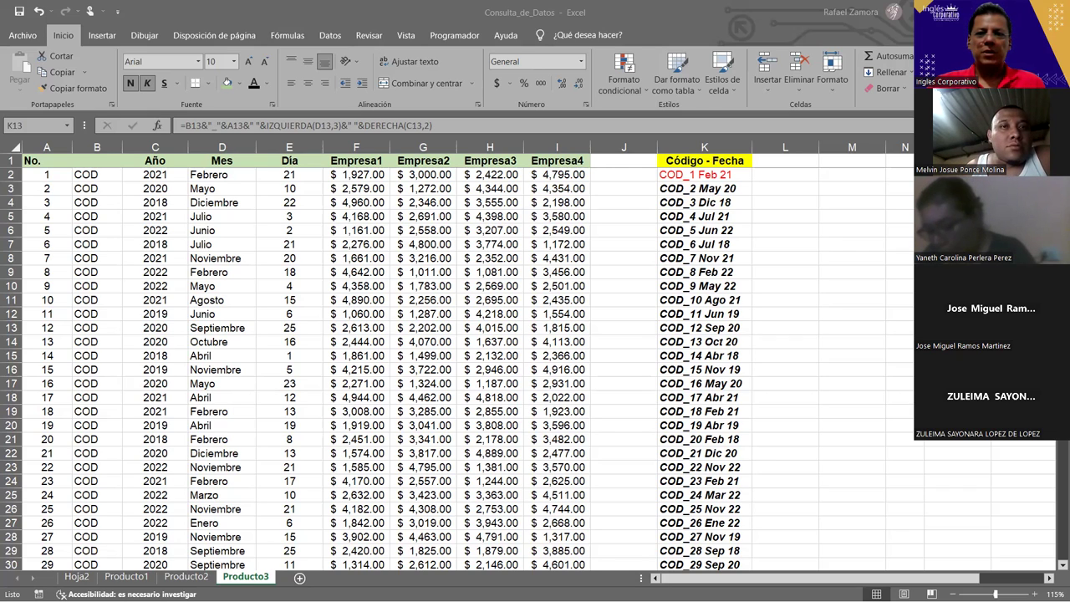
# Enter =FORMULATEXTO(K3) in M3 to the right of the table
pyautogui.click(691, 217)
pyautogui.doubleClick(693, 175)
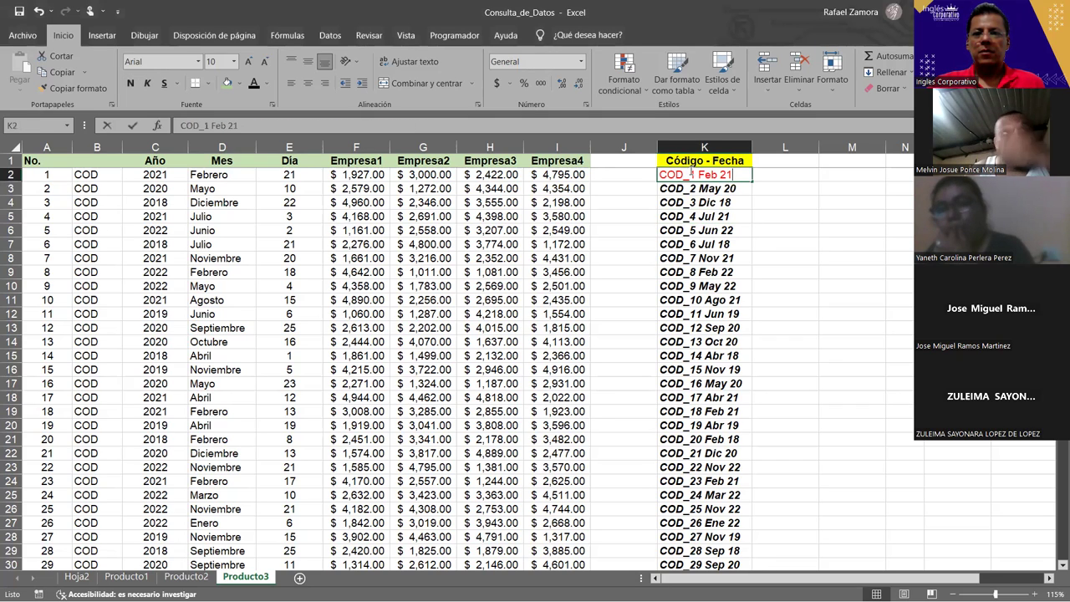
pyautogui.click(1050, 577)
pyautogui.click(1051, 578)
pyautogui.click(1051, 577)
pyautogui.click(1051, 577)
pyautogui.click(1051, 577)
pyautogui.click(1050, 578)
pyautogui.click(1051, 578)
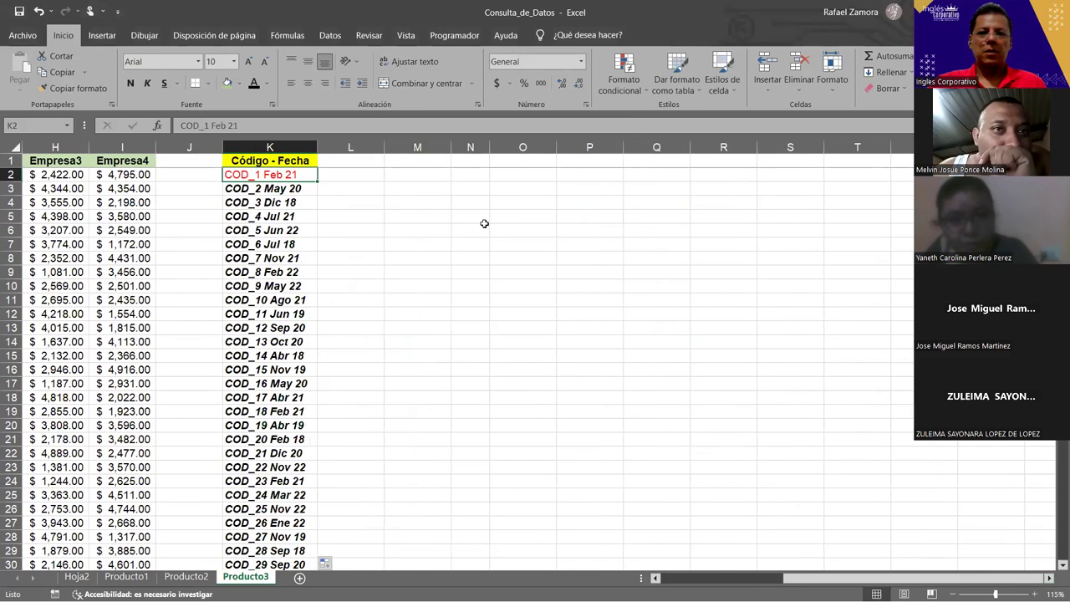
pyautogui.click(418, 190)
pyautogui.write('=')
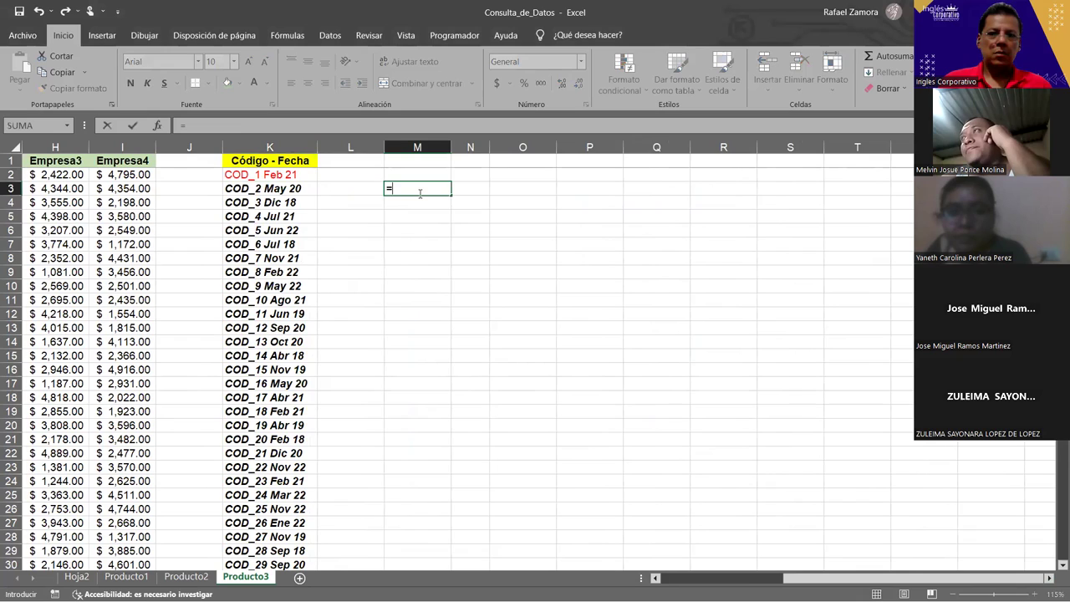
pyautogui.write('FORMULATEXTO(K3)')
pyautogui.press('Return')
# Merge and centre M3:R5, enlarge its font to 14, and widen column R
pyautogui.click(406, 188)
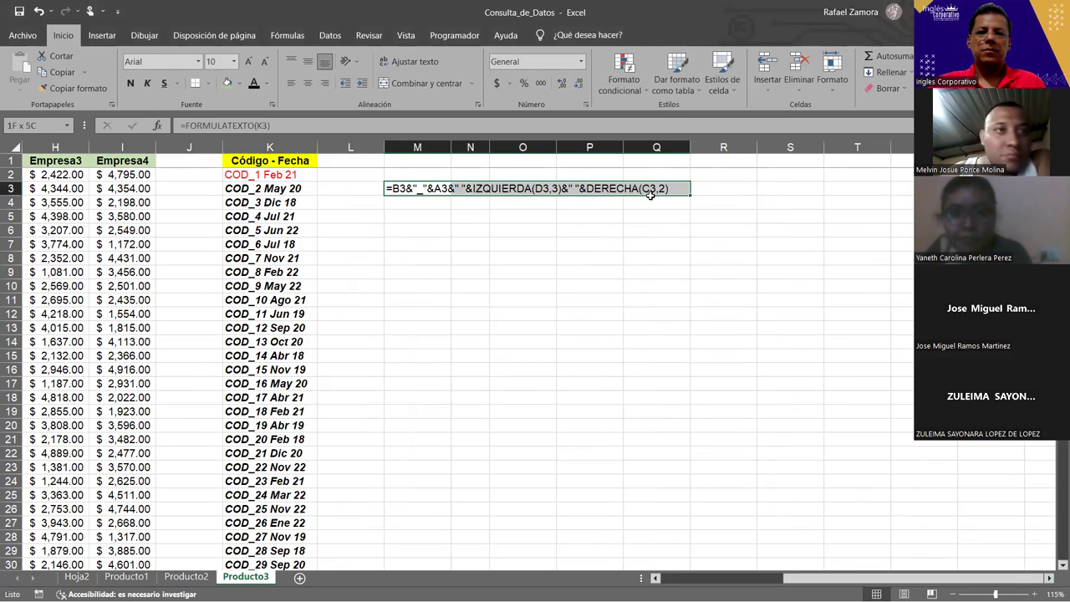
pyautogui.moveTo(430, 189); pyautogui.dragTo(693, 217)
pyautogui.click(429, 84)
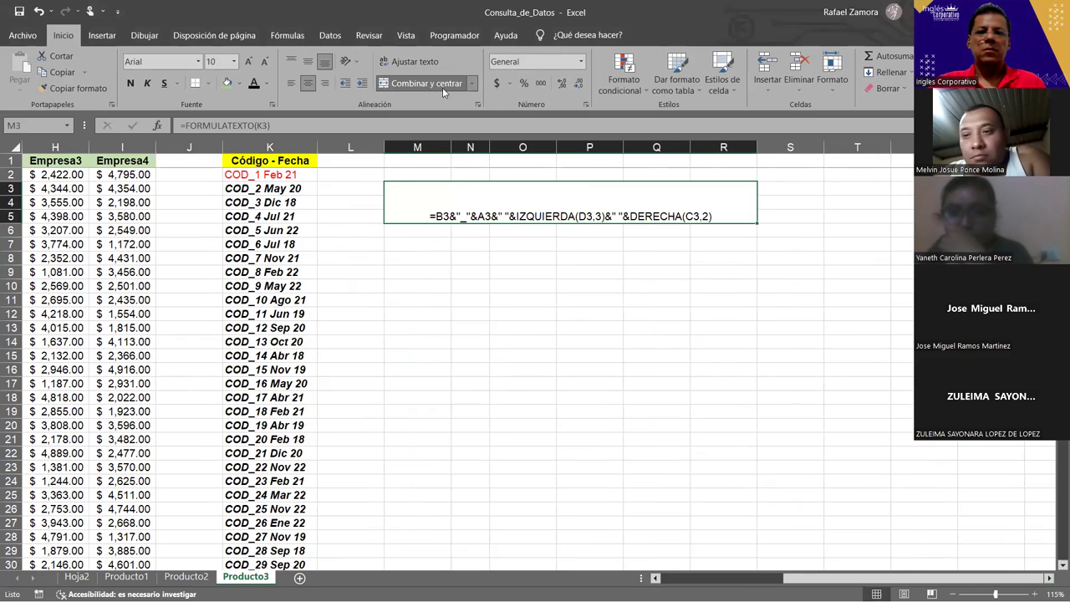
pyautogui.click(248, 61)
pyautogui.click(248, 62)
pyautogui.click(248, 61)
pyautogui.click(448, 336)
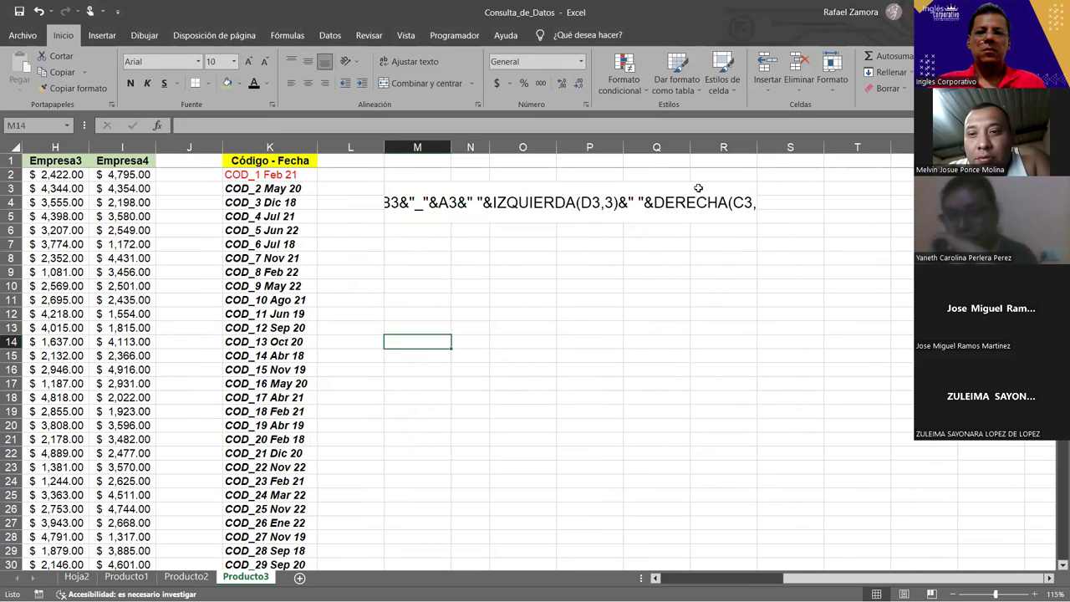
pyautogui.click(711, 372)
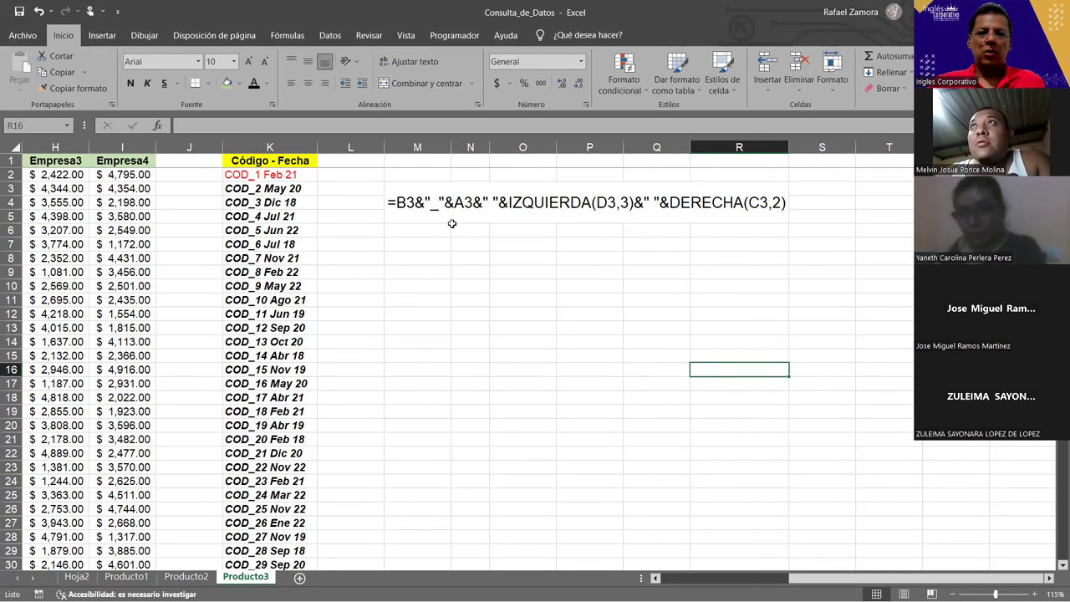
pyautogui.click(427, 202)
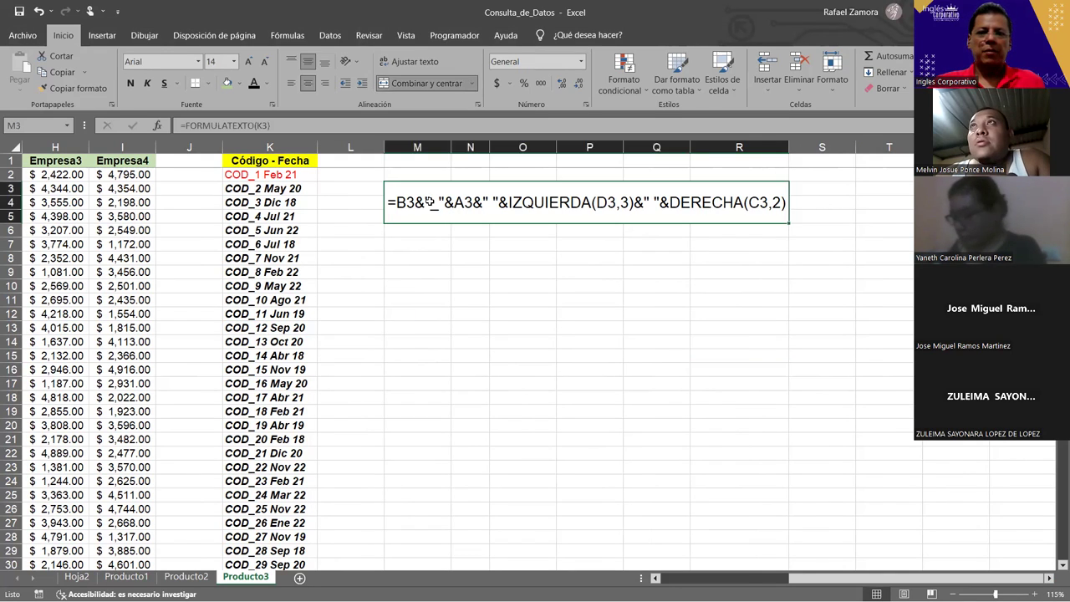
pyautogui.click(260, 189)
pyautogui.moveTo(179, 125); pyautogui.dragTo(412, 125)
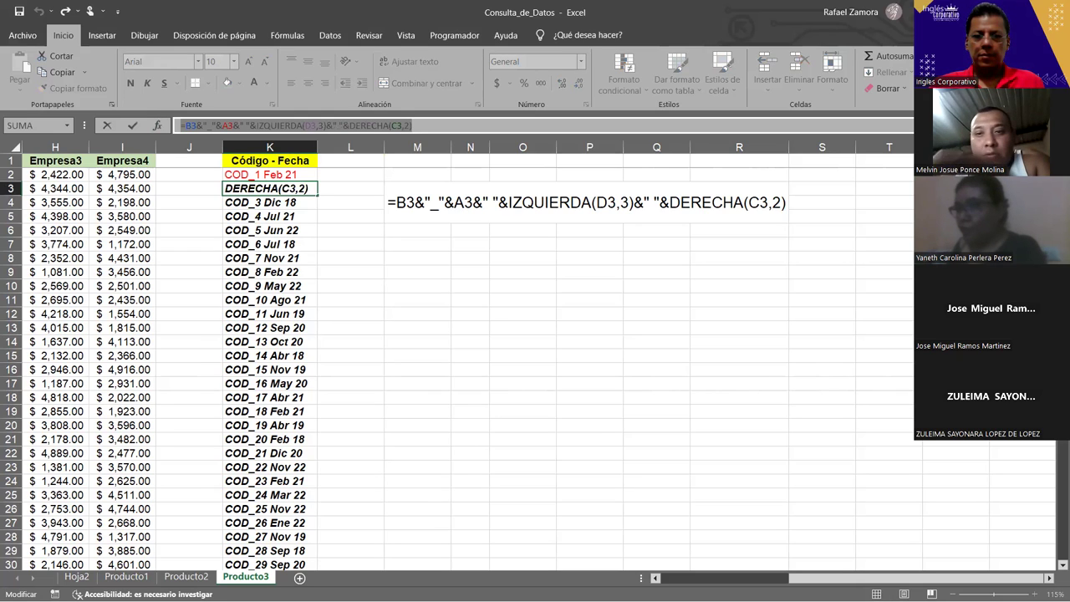
# Return to the spreadsheet, leaving K3's formula unchanged
pyautogui.hotkey('alt', 'Tab')
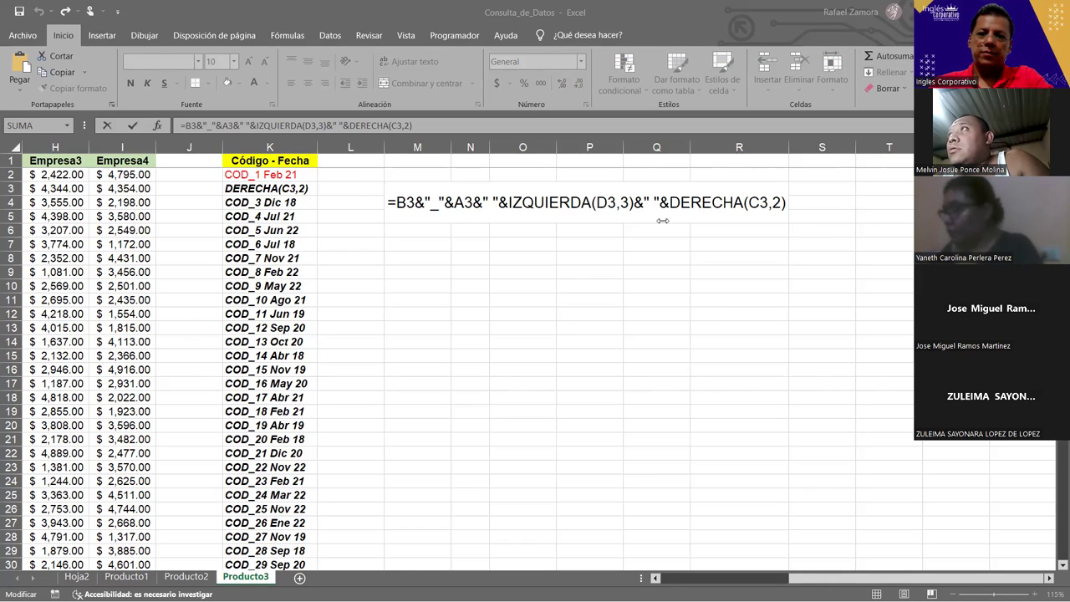
pyautogui.click(507, 300)
pyautogui.press('Escape')
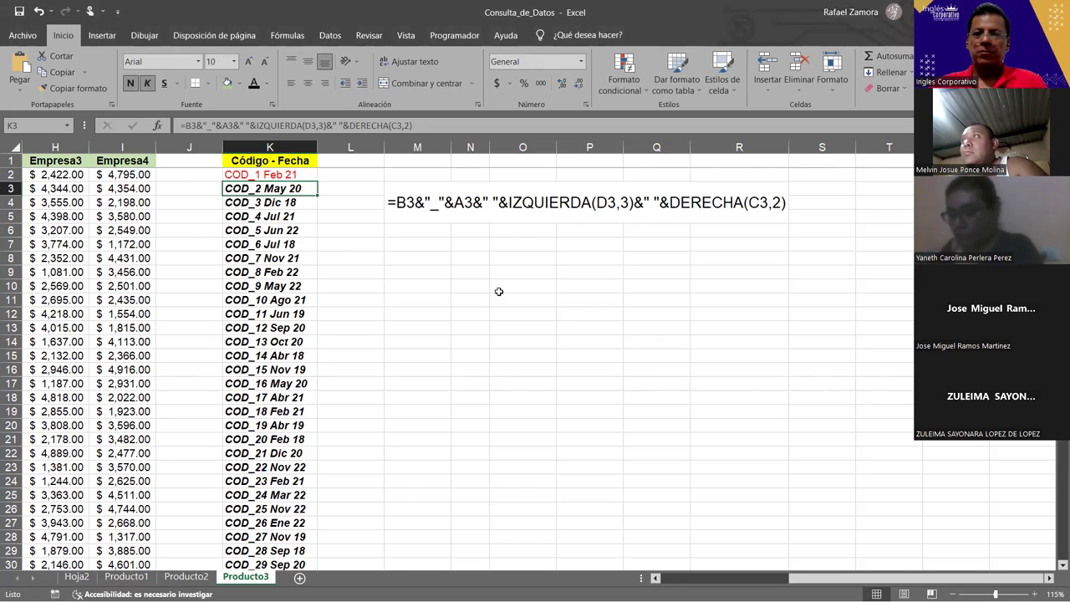
pyautogui.click(499, 291)
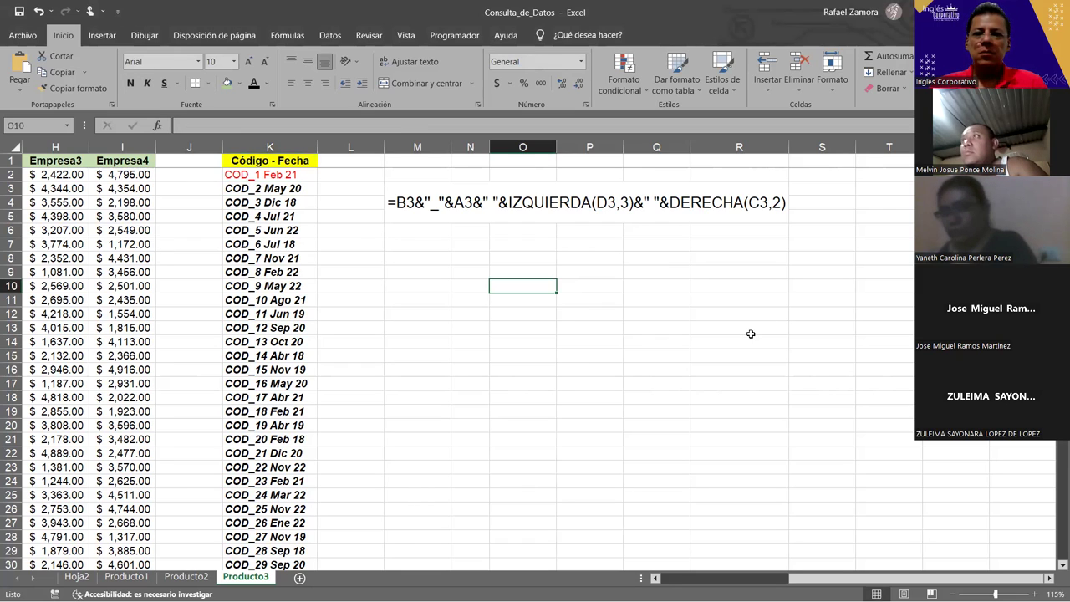
pyautogui.click(420, 245)
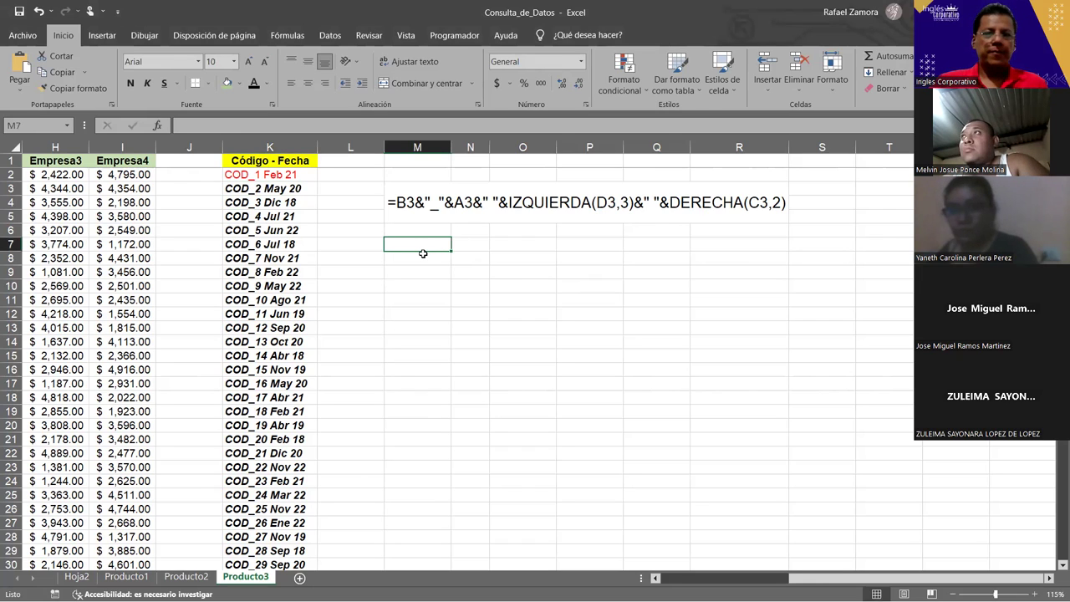
pyautogui.moveTo(778, 578); pyautogui.dragTo(765, 577)
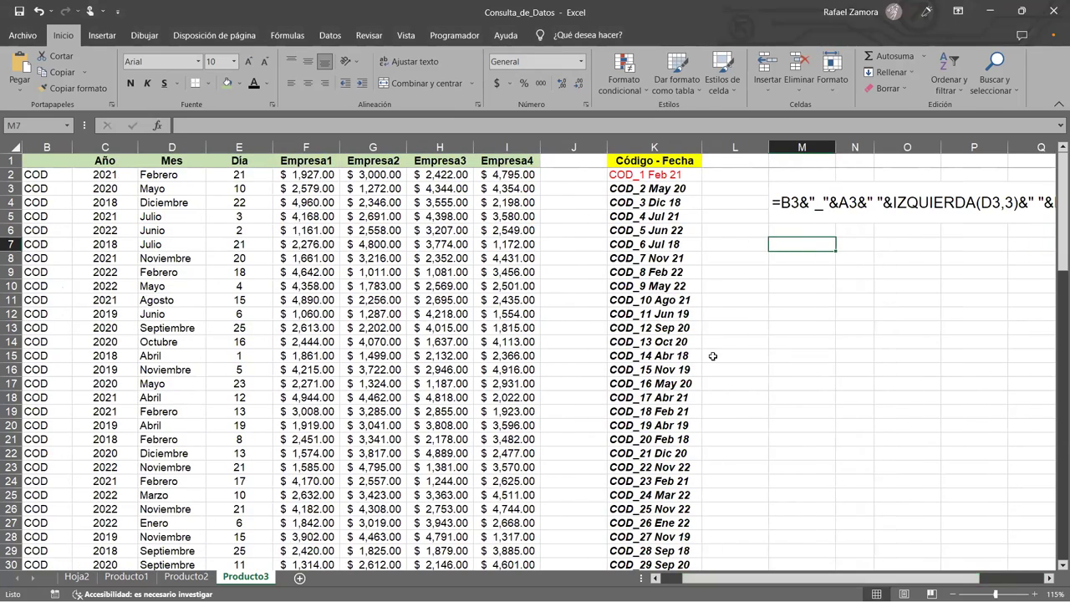
pyautogui.keyDown('ctrl'); pyautogui.scroll(-1, 728, 309); pyautogui.keyUp('ctrl')
pyautogui.press('Up')
pyautogui.press('Left')
pyautogui.press('Up')
pyautogui.press('Up')
pyautogui.press('Up')
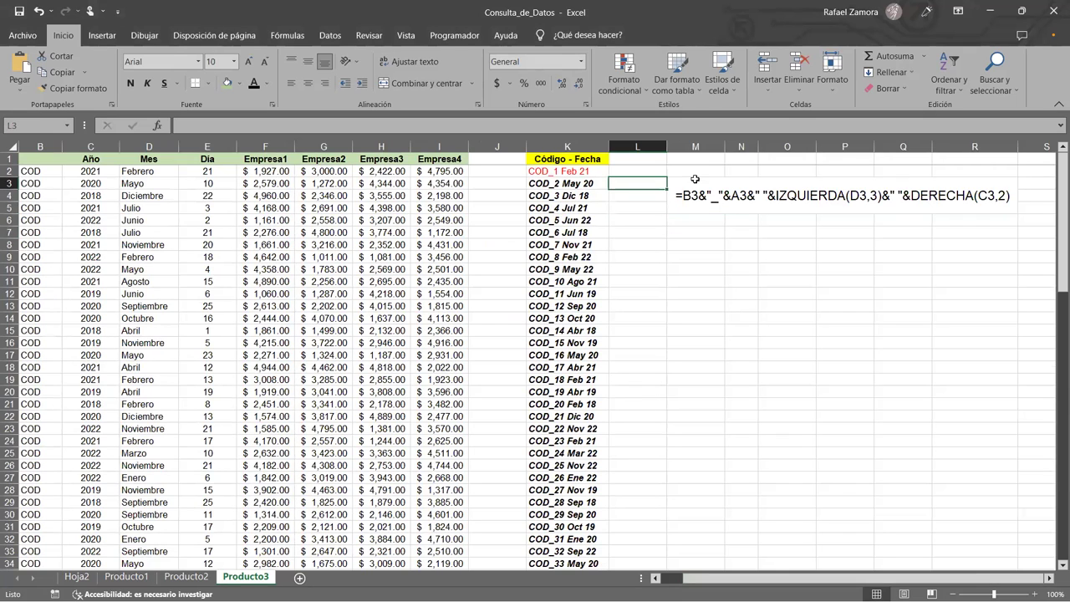
# Drag the FORMULATEXTO cell from M3 to P12, then select cell L3
pyautogui.click(694, 179)
pyautogui.moveTo(695, 179)
pyautogui.mouseDown()
pyautogui.moveTo(688, 167)
pyautogui.moveTo(692, 187)
pyautogui.mouseUp()
pyautogui.click(700, 293)
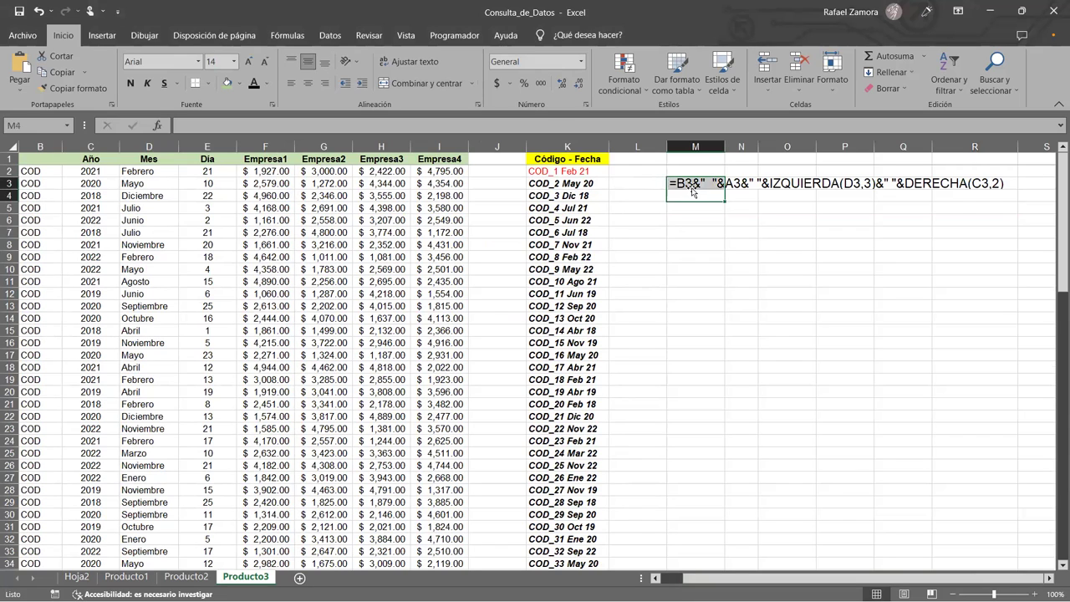
pyautogui.click(691, 187)
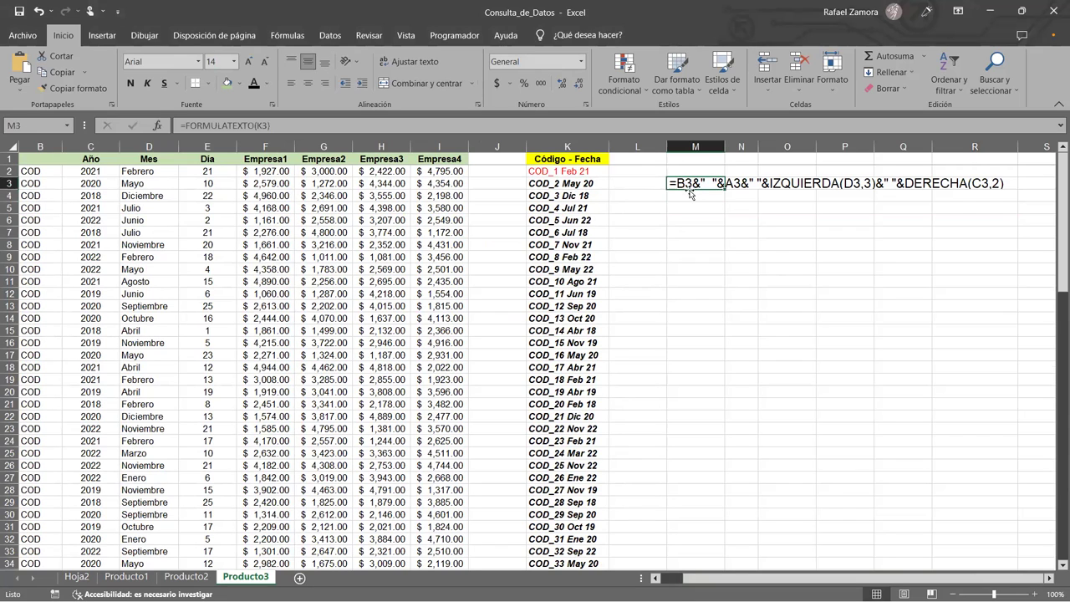
pyautogui.moveTo(671, 295); pyautogui.dragTo(825, 298)
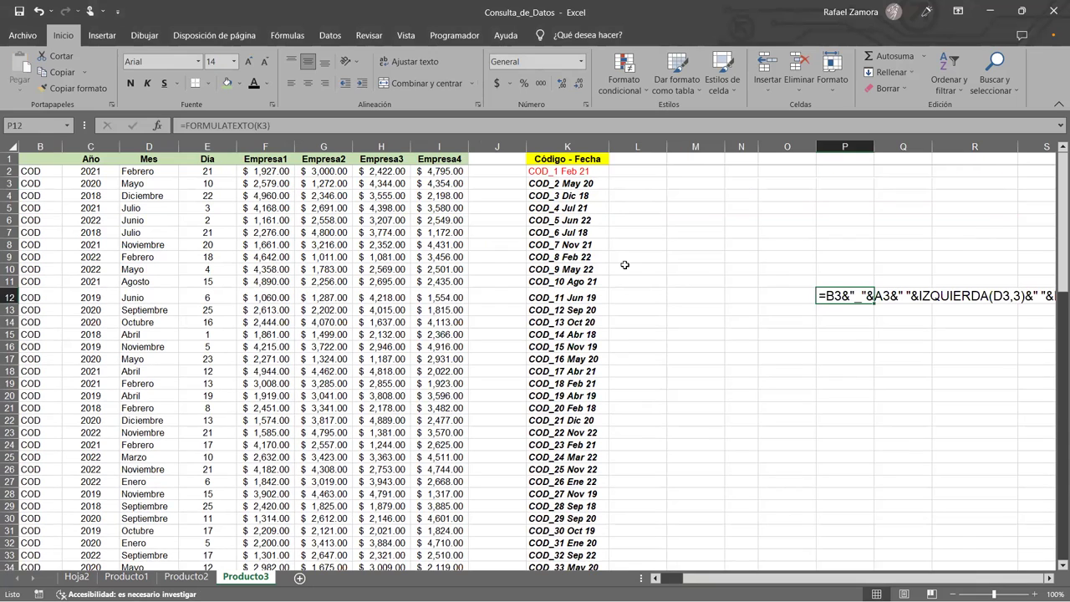
pyautogui.click(265, 65)
pyautogui.click(265, 65)
pyautogui.click(673, 183)
pyautogui.click(639, 183)
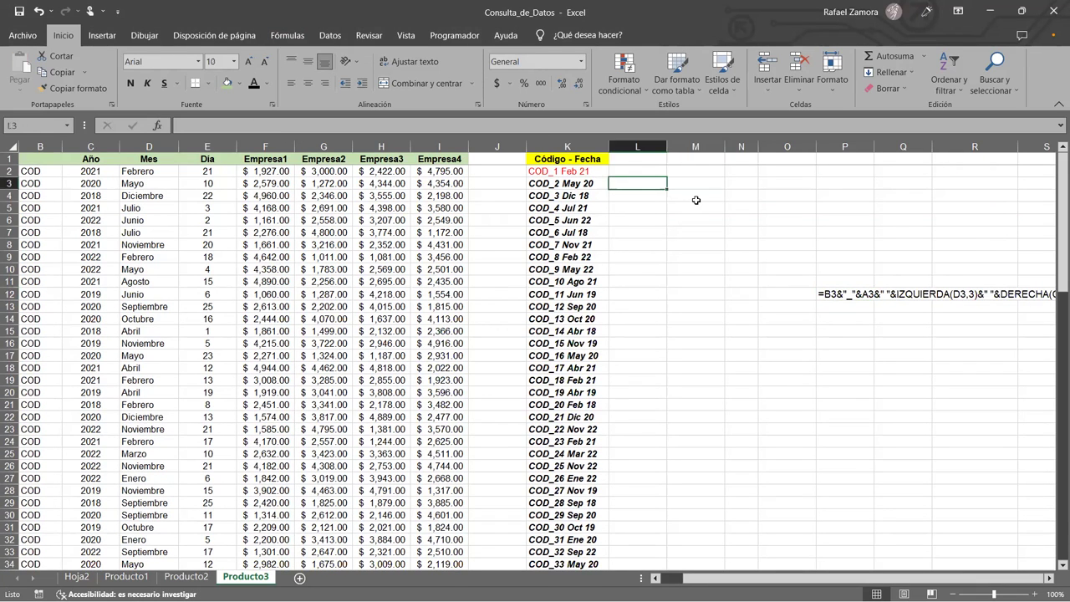
# Start a CONCAT formula in L3 joining B3, an underscore "_" and A3
pyautogui.write('=')
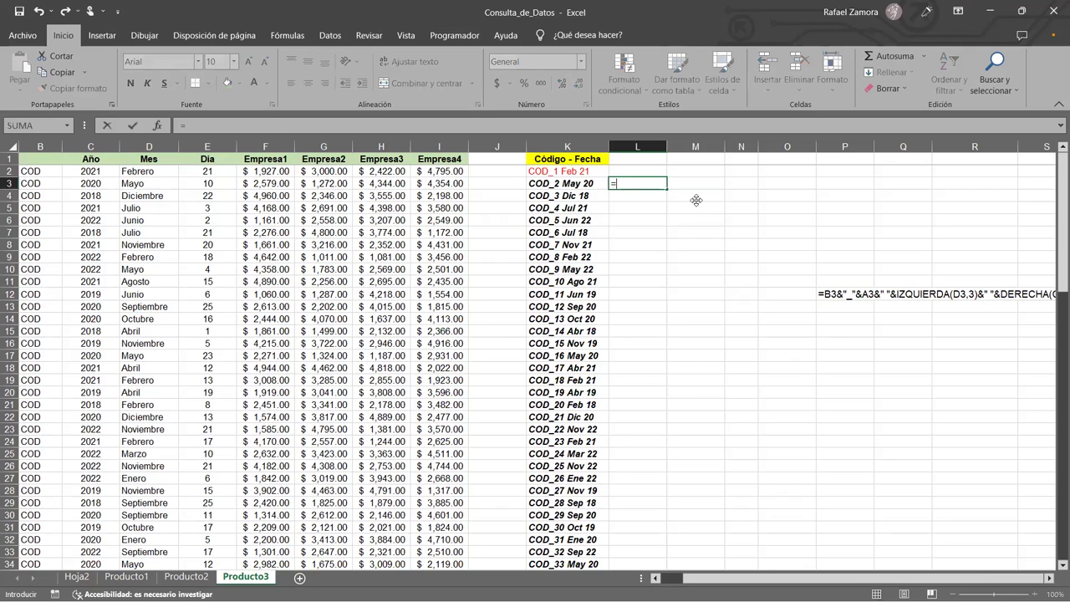
pyautogui.write('conc')
pyautogui.press('Tab')
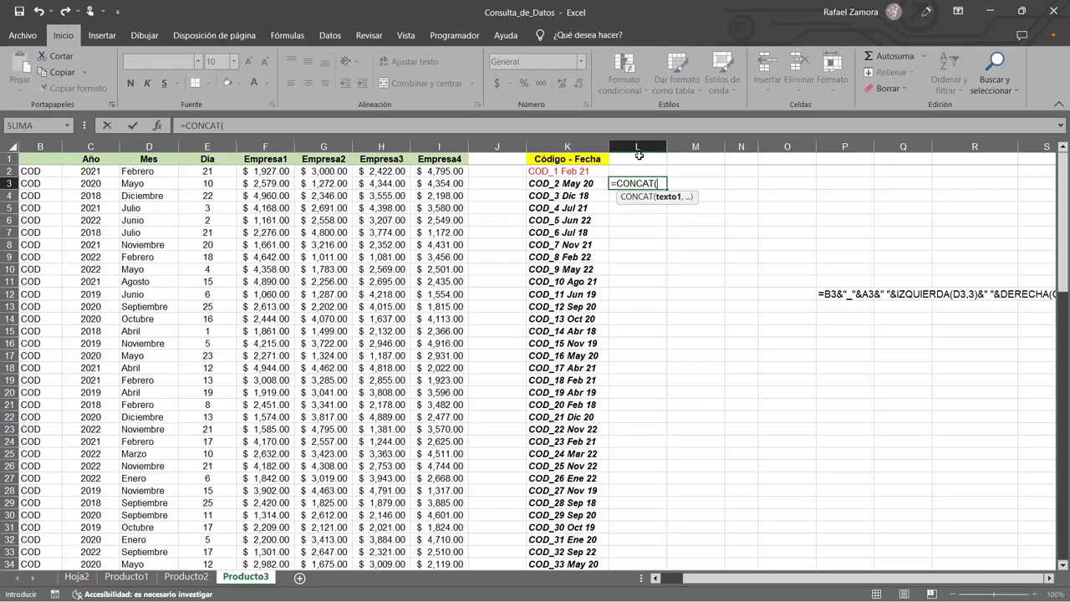
pyautogui.click(30, 182)
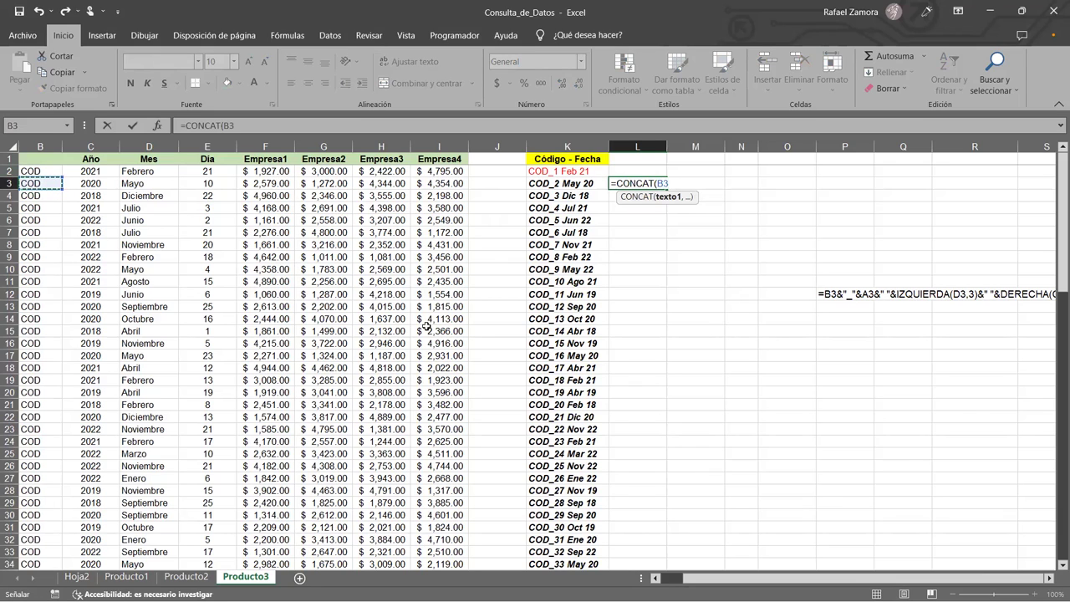
pyautogui.write(',')
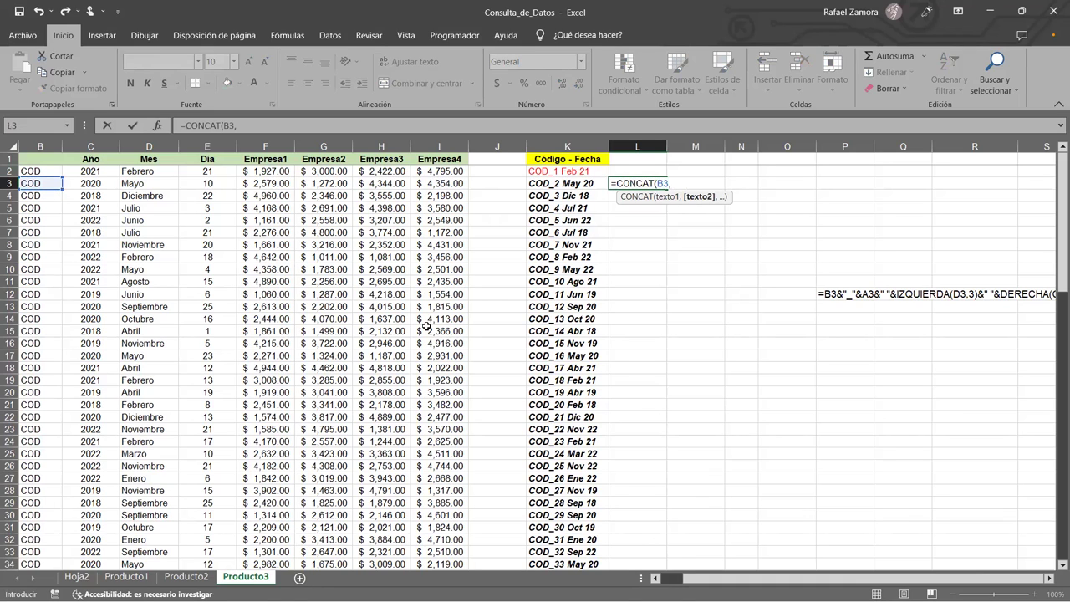
pyautogui.write('" ",')
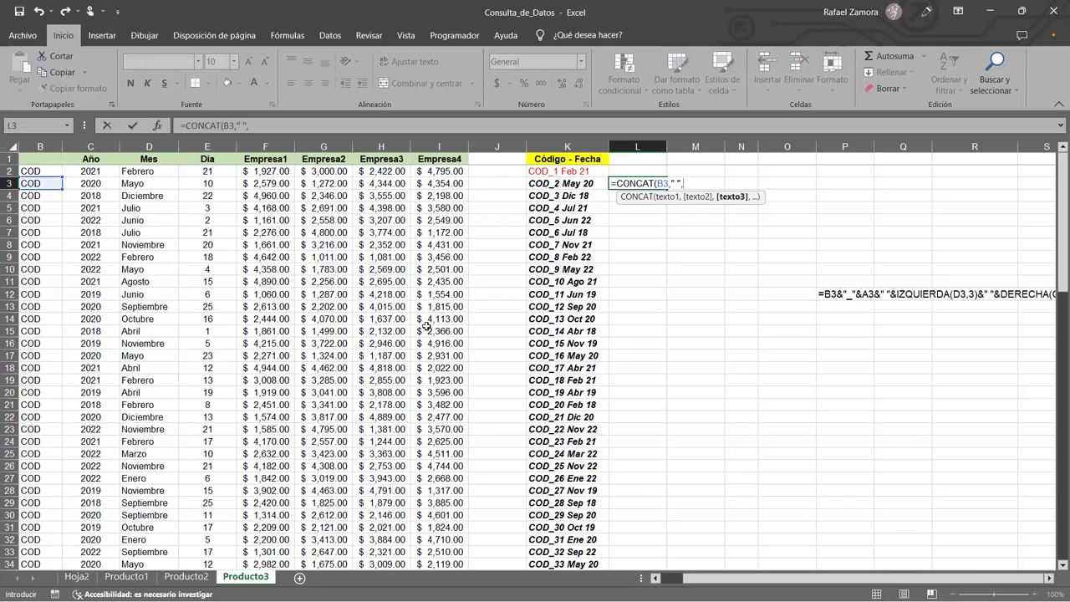
pyautogui.press('Left')
pyautogui.press('Left')
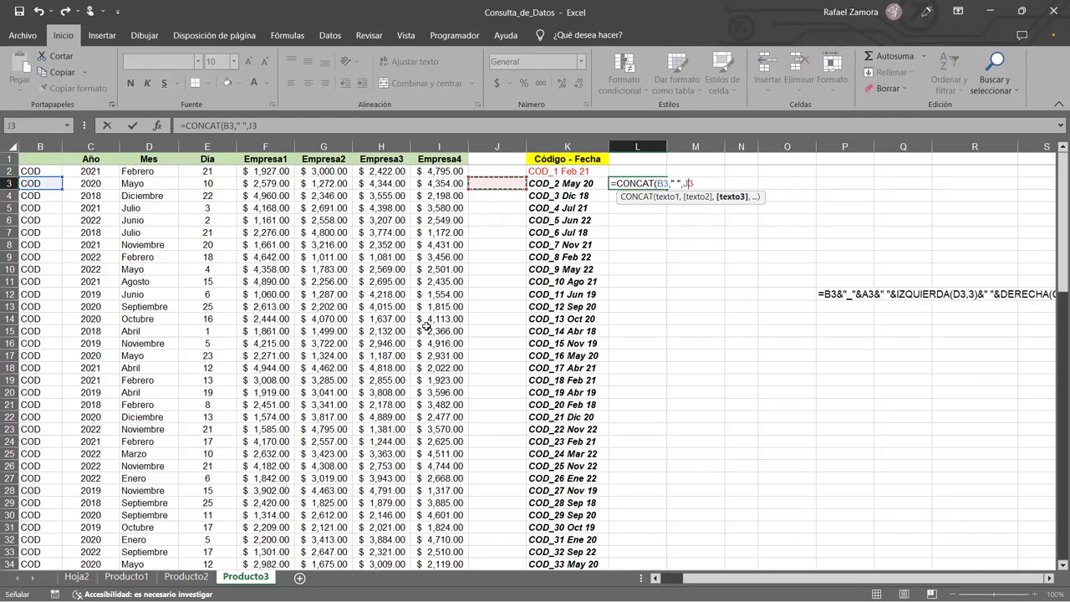
pyautogui.press('BackSpace')
pyautogui.press('BackSpace')
pyautogui.press('BackSpace')
pyautogui.write('_"')
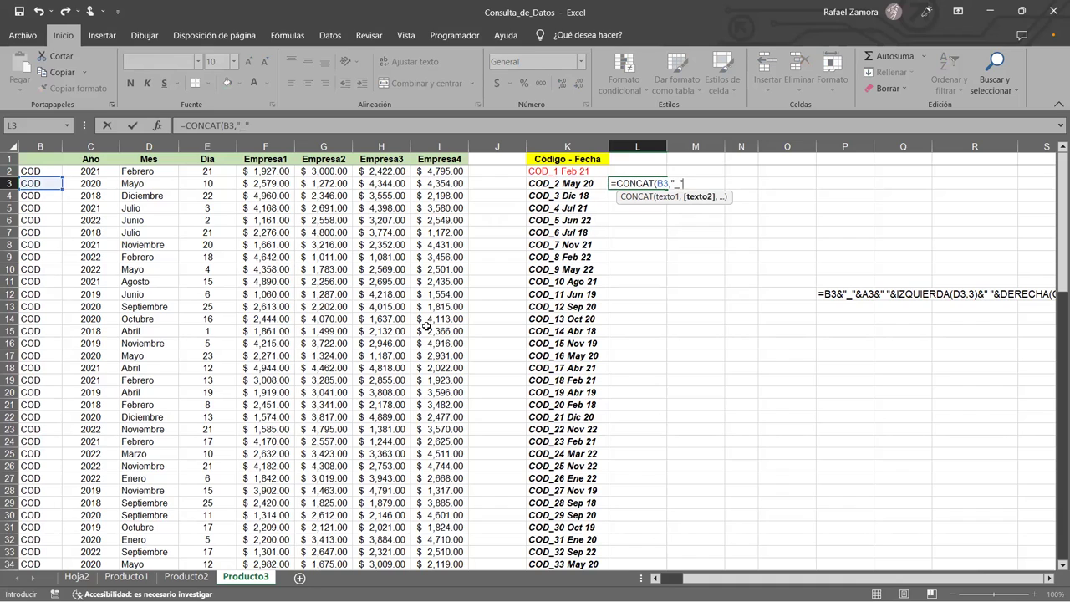
pyautogui.write(',')
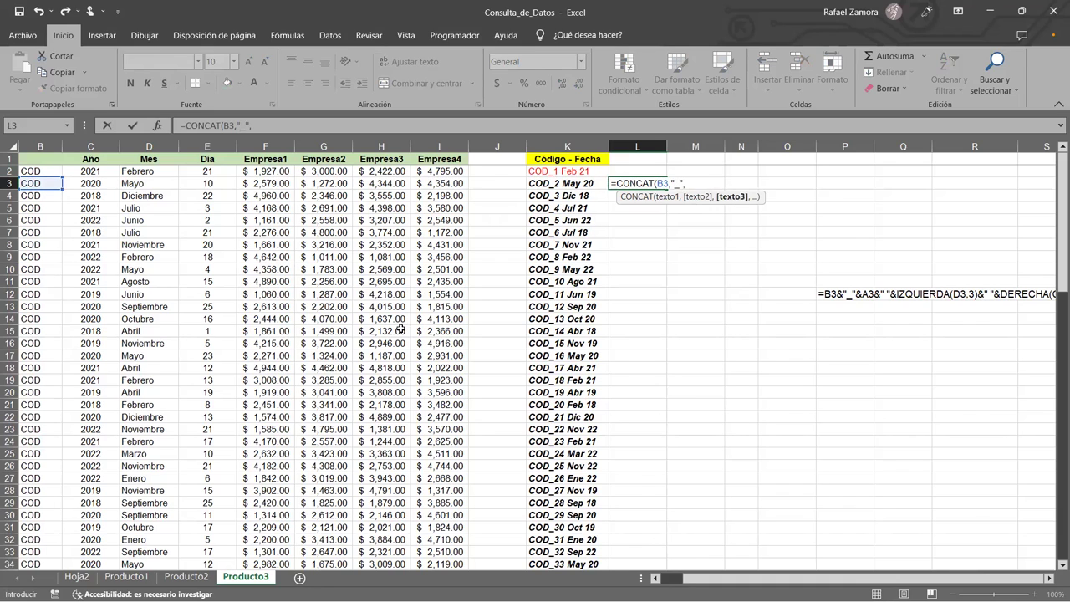
pyautogui.moveTo(28, 192); pyautogui.dragTo(29, 195)
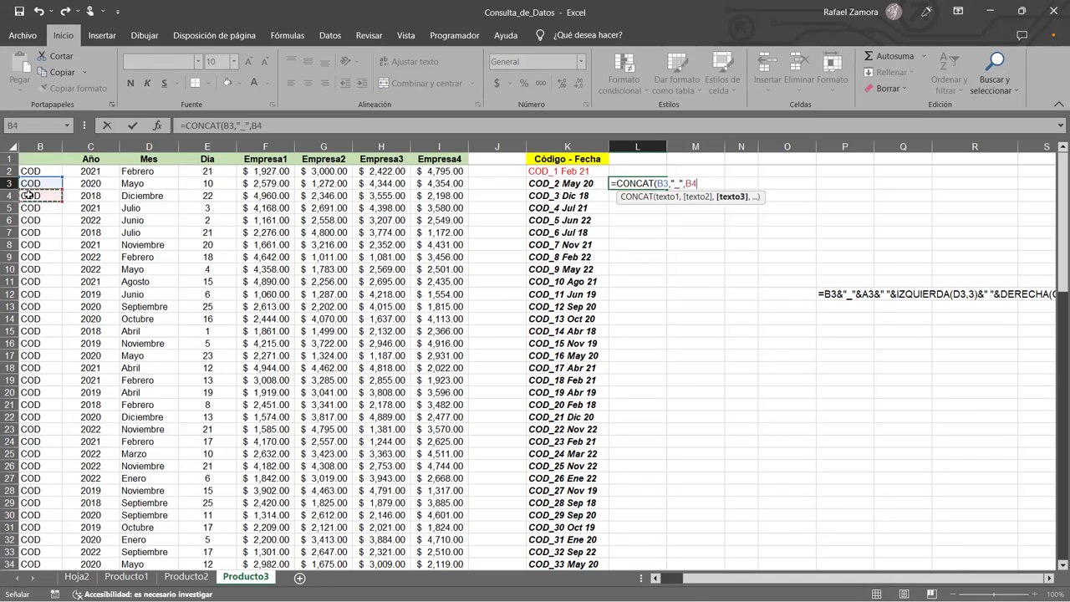
pyautogui.click(29, 183)
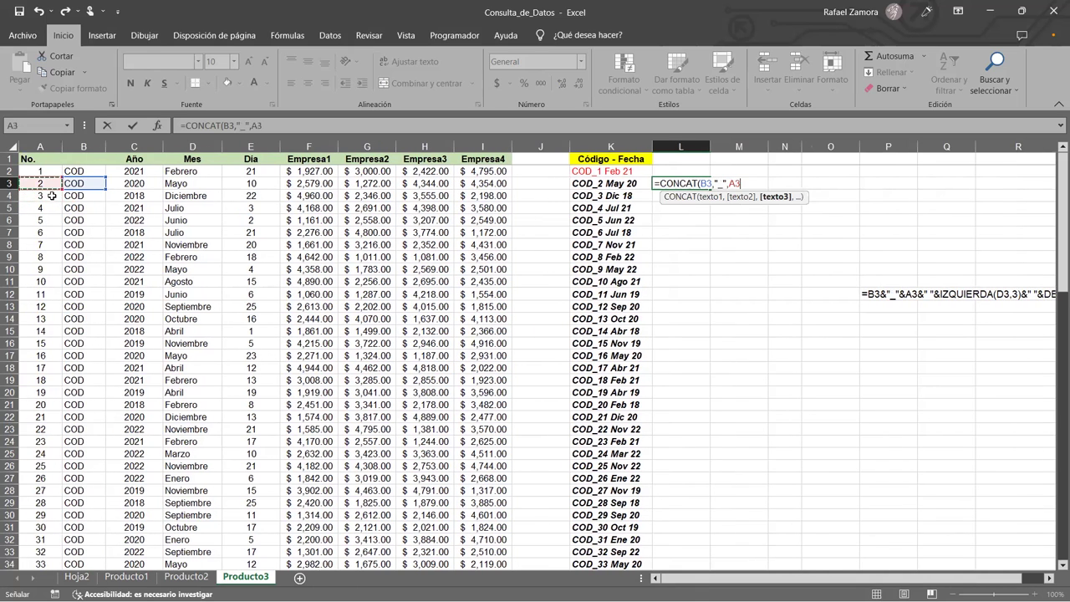
# Append IZQUIERDA(D3,3), a space and DERECHA(C3,2), and confirm so L3 shows COD_2May 20
pyautogui.write(',')
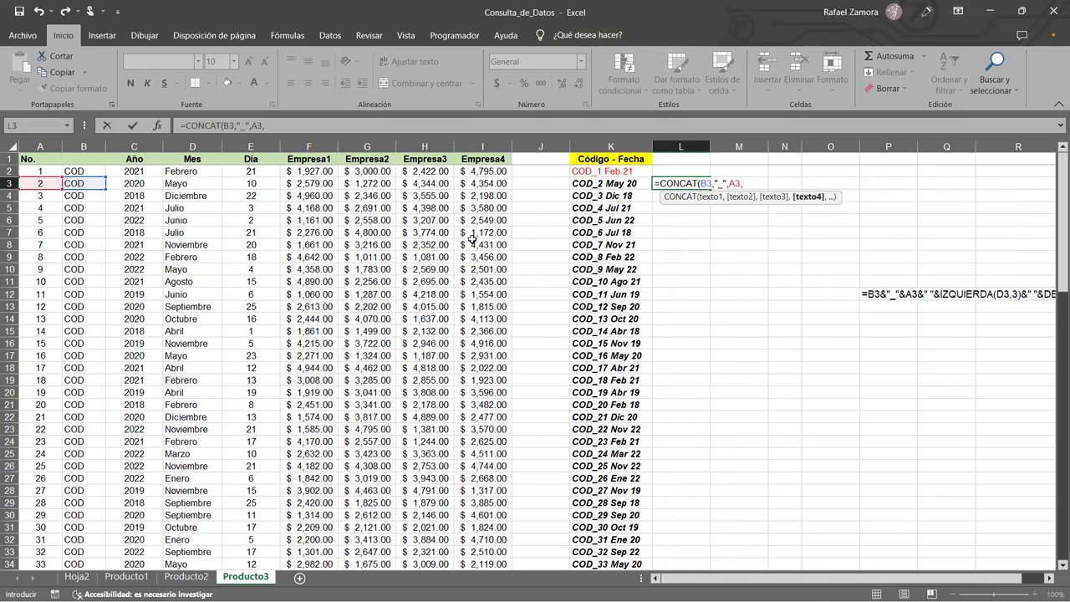
pyautogui.write('izqui')
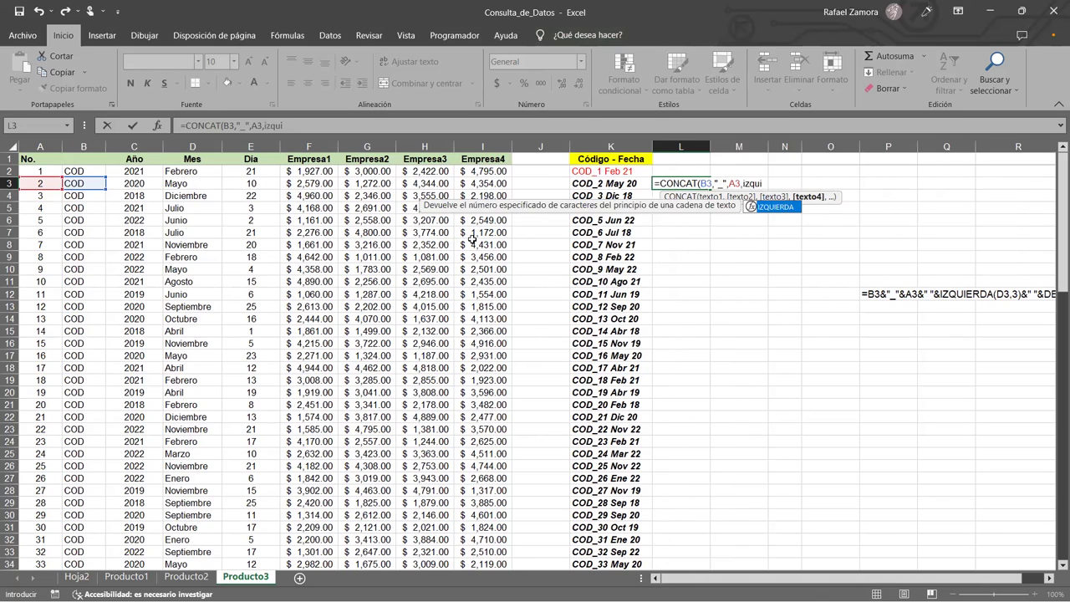
pyautogui.press('Tab')
pyautogui.click(195, 183)
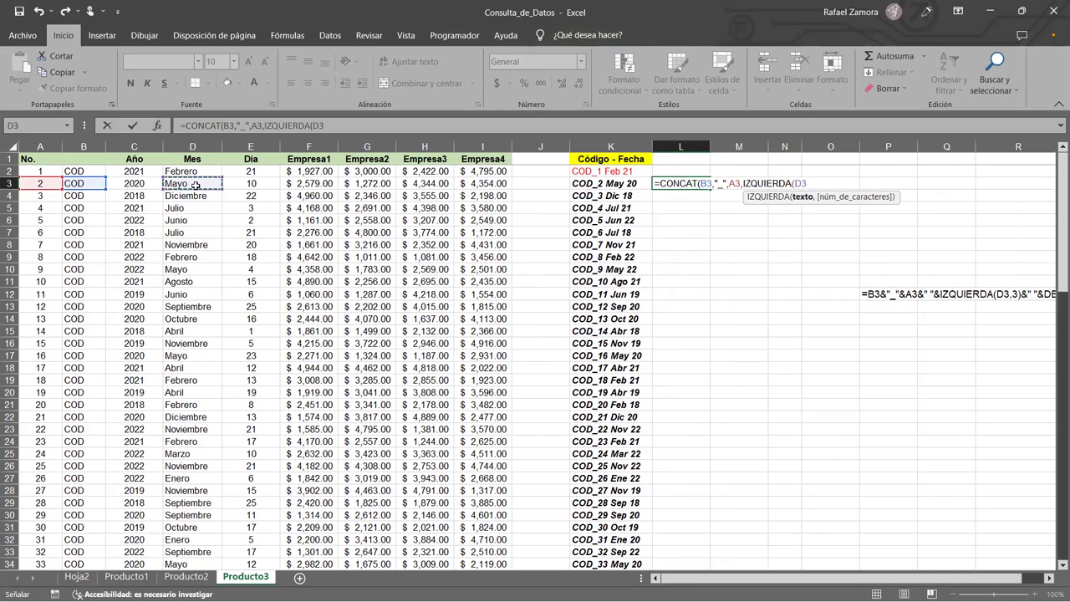
pyautogui.write(',3')
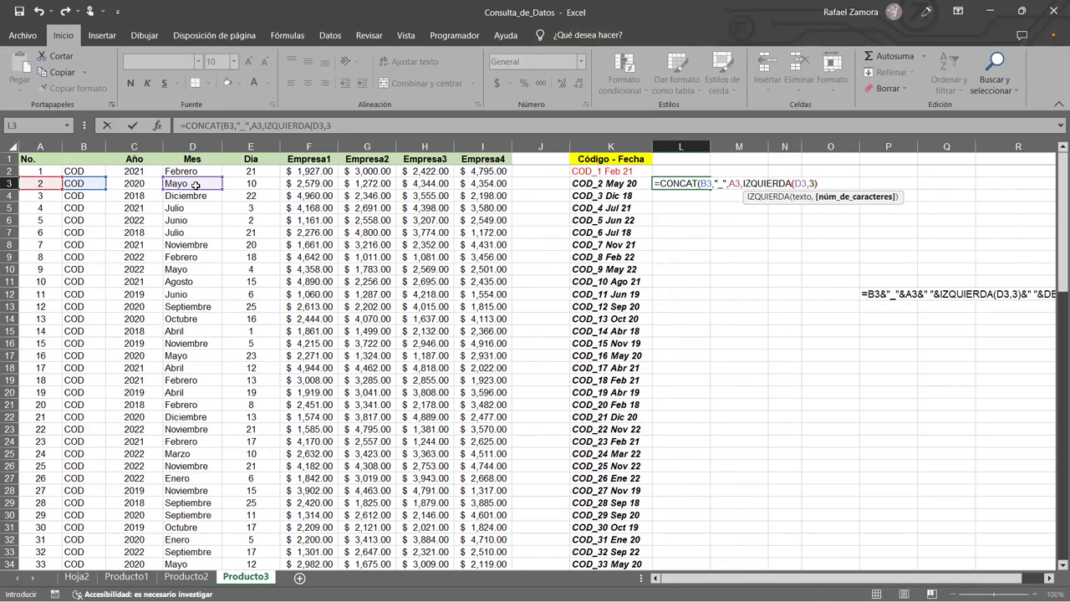
pyautogui.write(')')
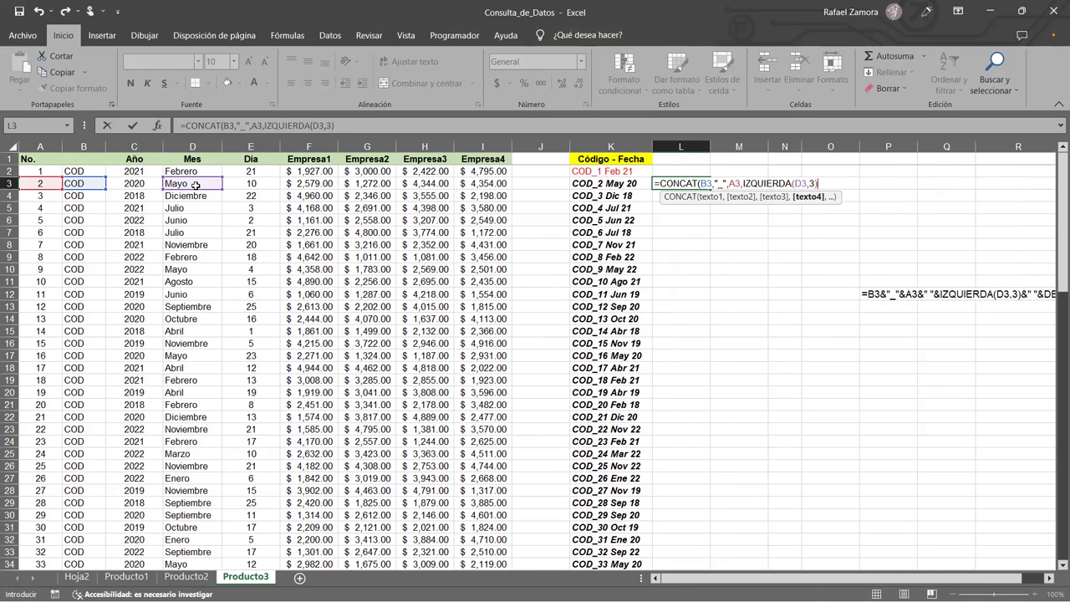
pyautogui.write(',')
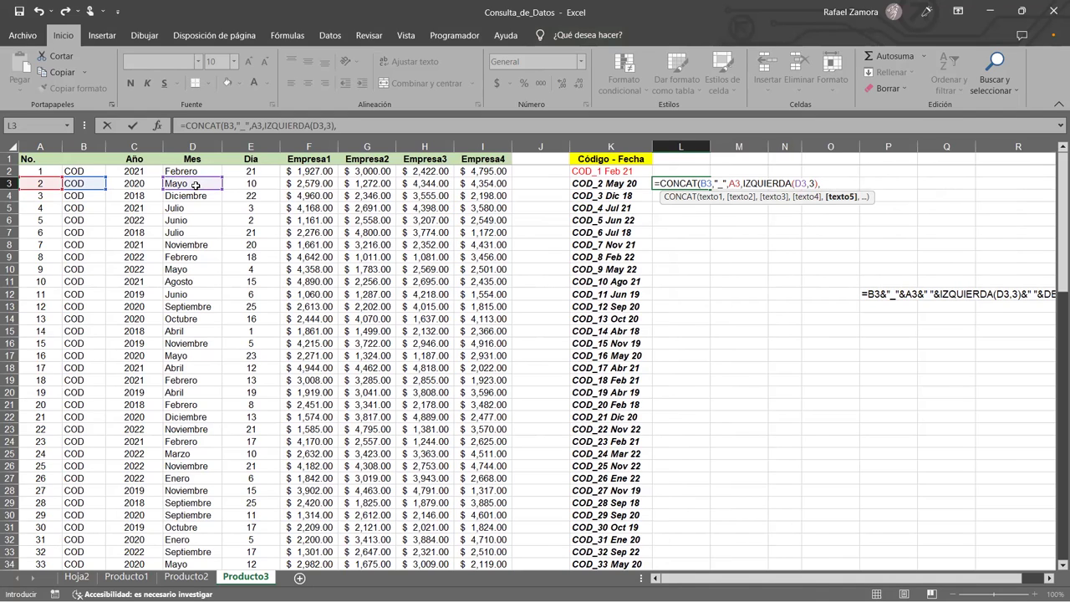
pyautogui.write('"')
pyautogui.write(' "')
pyautogui.write(',')
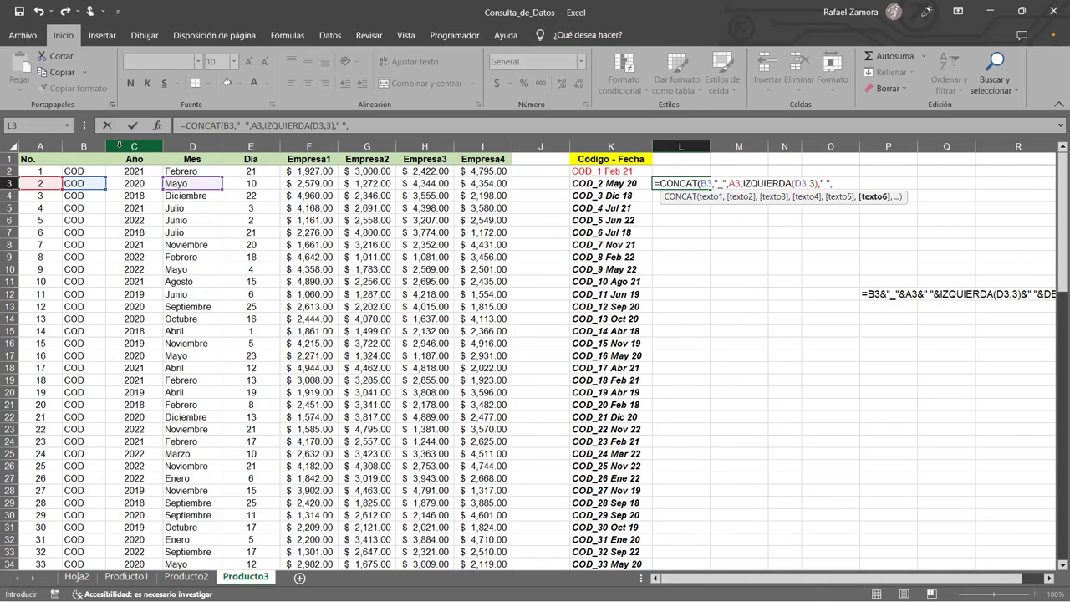
pyautogui.write('DERECHA(')
pyautogui.click(145, 184)
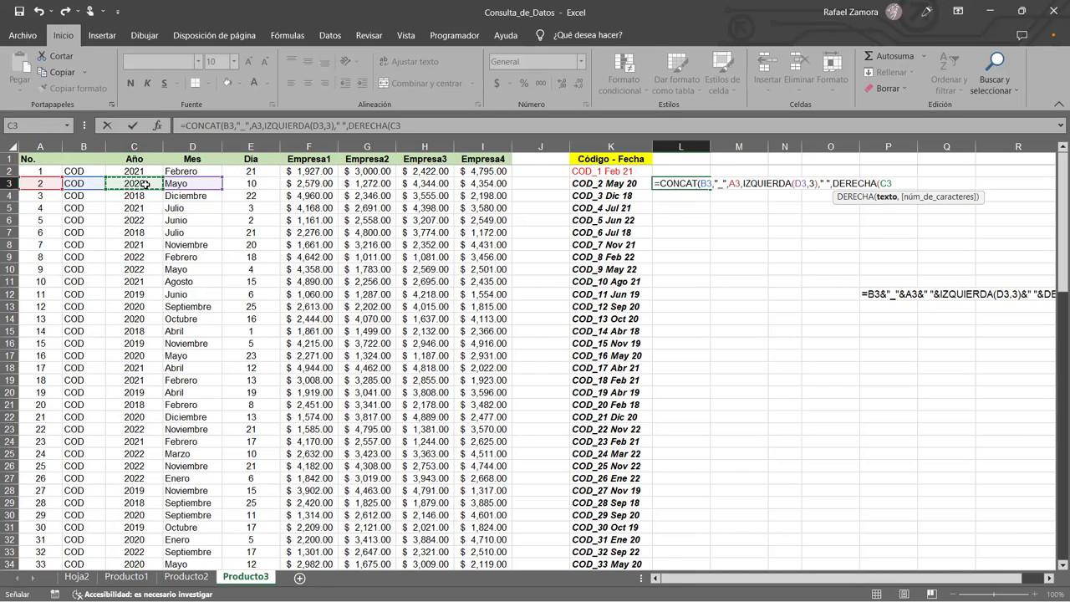
pyautogui.write(',2')
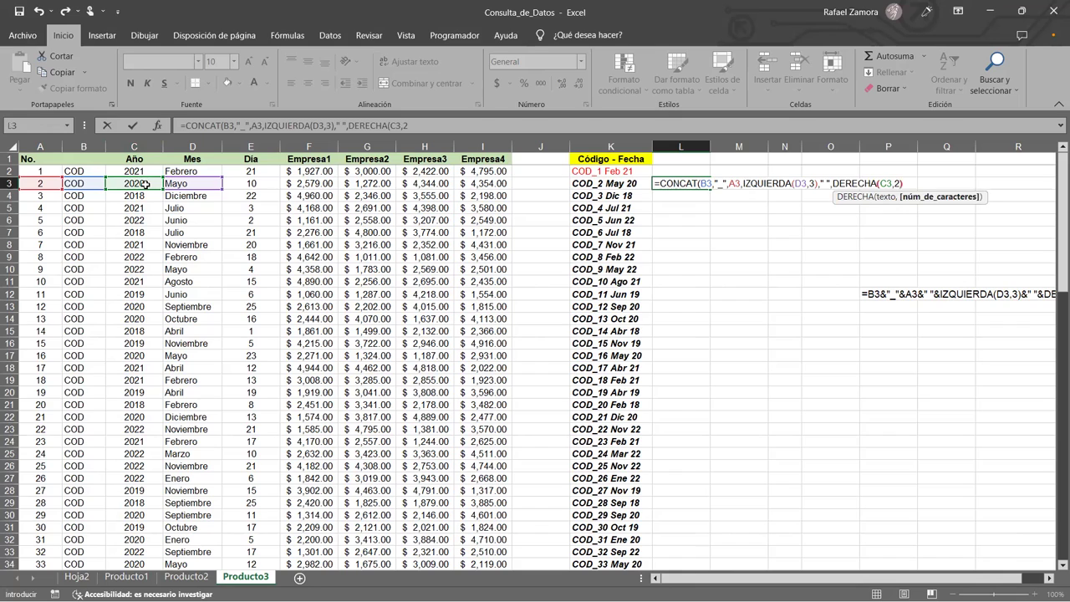
pyautogui.write(')')
pyautogui.press('Return')
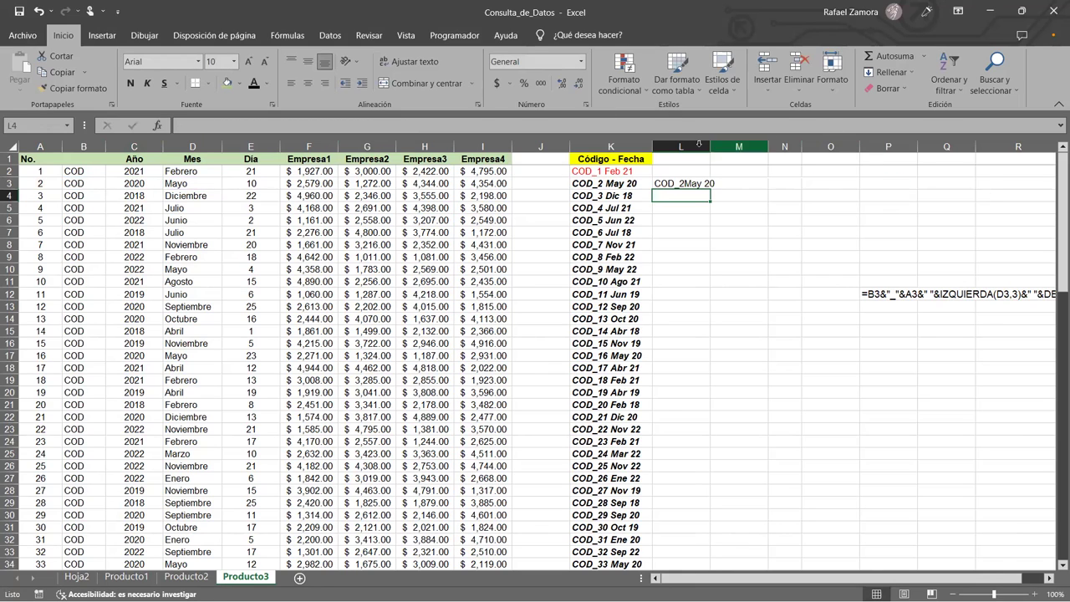
# Widen column L slightly and move the FORMULATEXTO cell from P12 to M8
pyautogui.moveTo(715, 146); pyautogui.dragTo(722, 147)
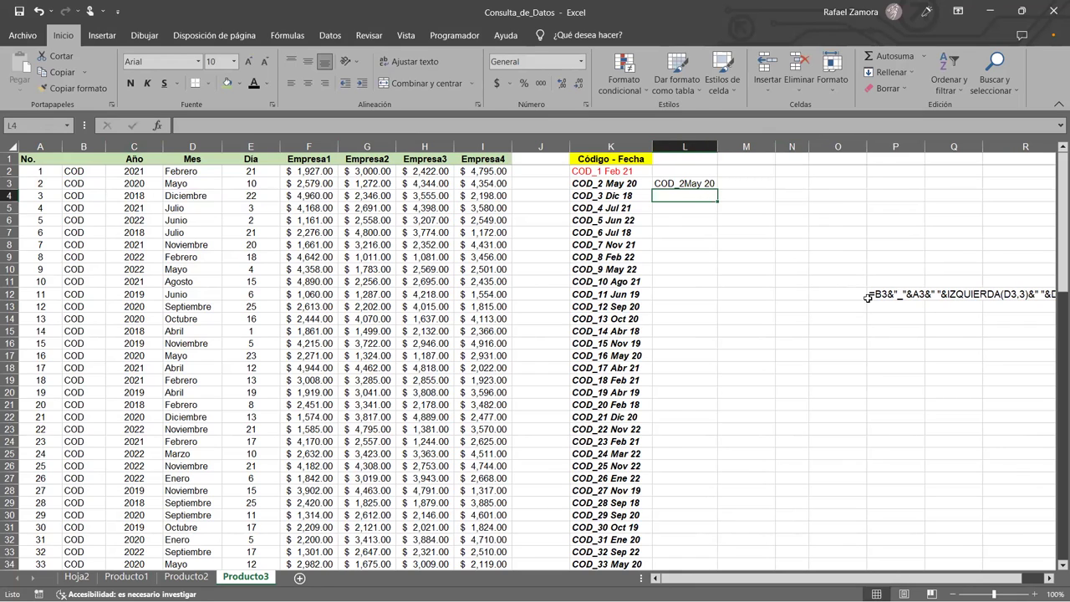
pyautogui.click(896, 294)
pyautogui.moveTo(899, 292)
pyautogui.mouseDown()
pyautogui.moveTo(725, 257)
pyautogui.moveTo(736, 251)
pyautogui.mouseUp()
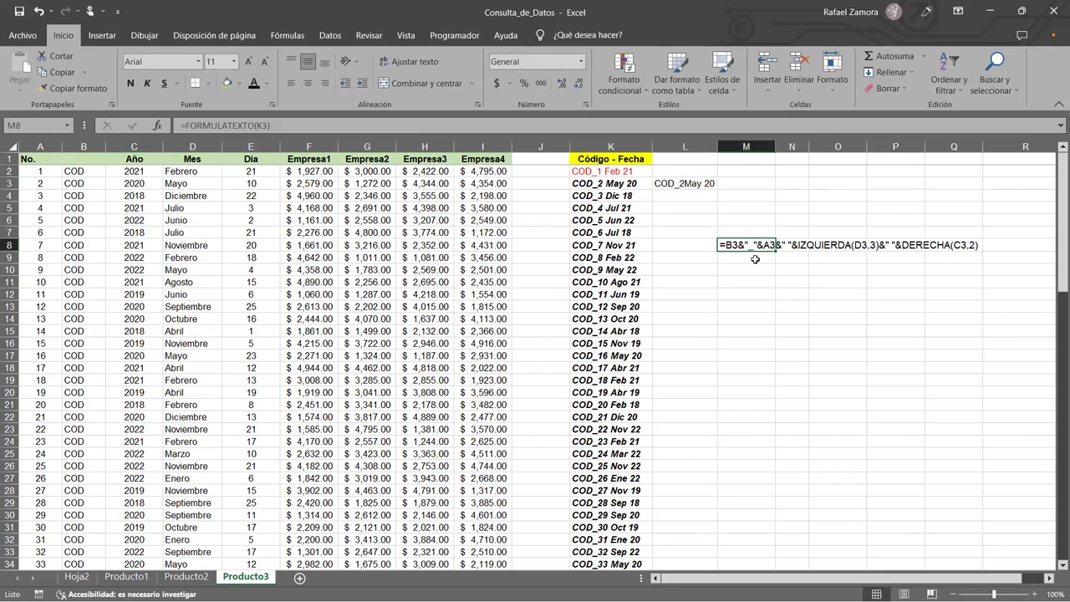
pyautogui.click(755, 259)
pyautogui.click(754, 246)
pyautogui.doubleClick(754, 249)
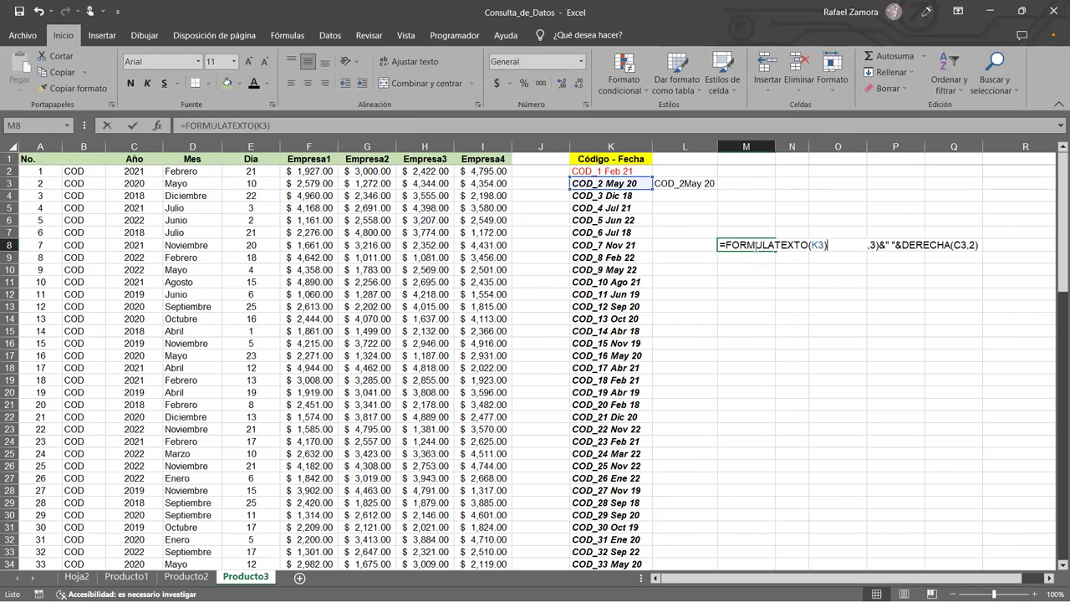
pyautogui.press('Return')
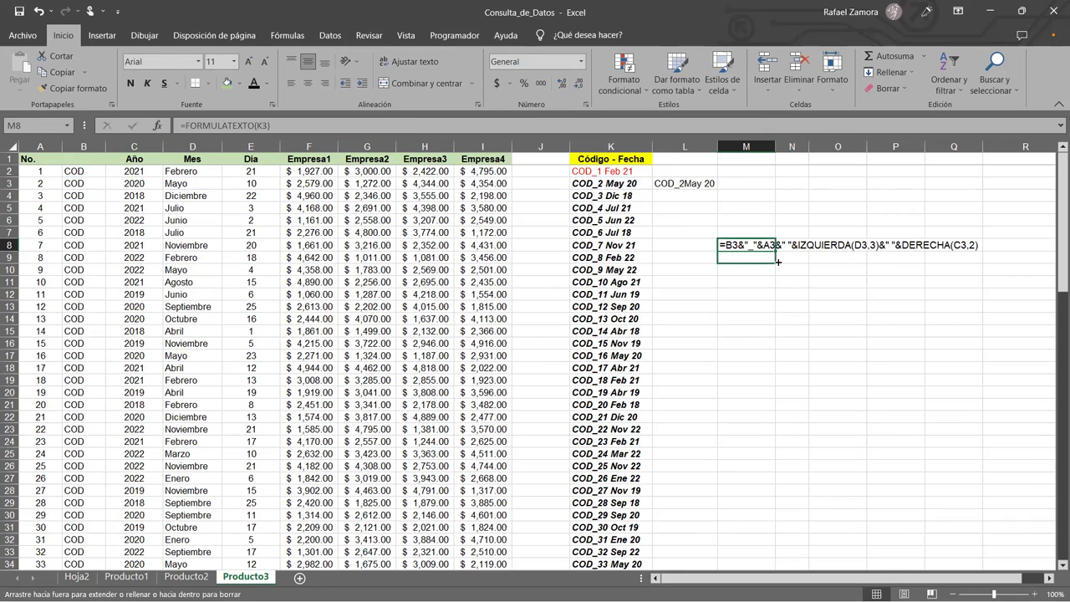
# Fill the formula down into M9 and change it to =FORMULATEXTO(L3)
pyautogui.hotkey('ctrl', 'd')
pyautogui.doubleClick(730, 257)
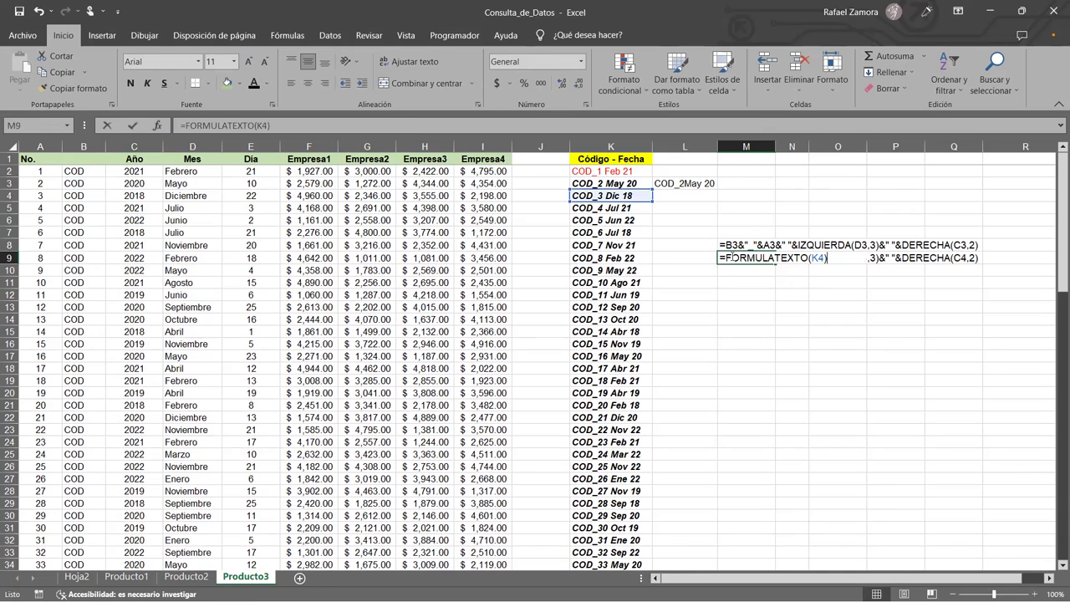
pyautogui.click(698, 194)
pyautogui.click(699, 184)
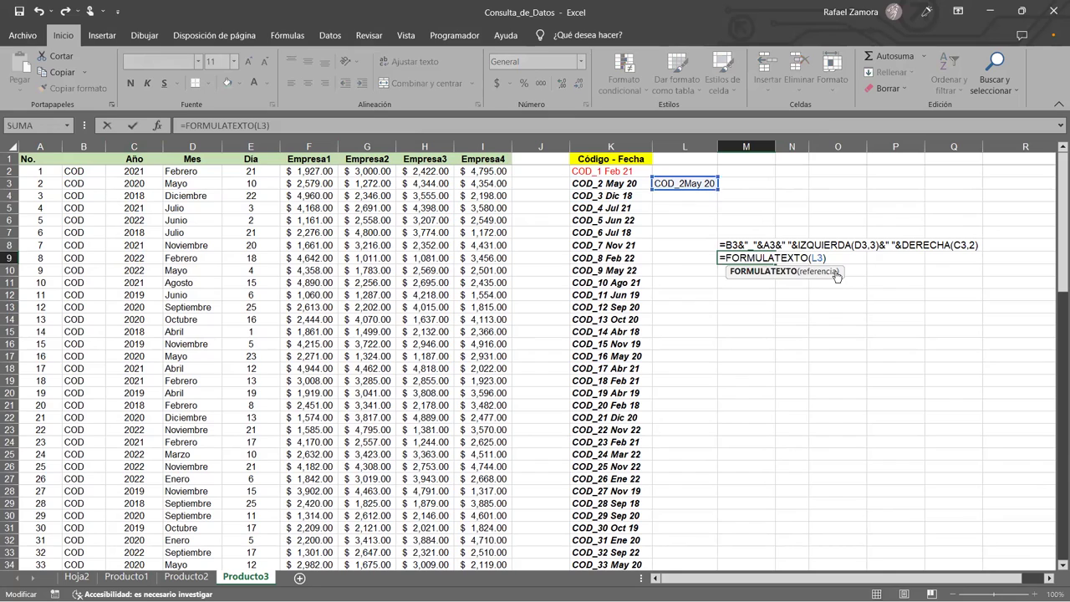
pyautogui.press('Return')
pyautogui.click(846, 414)
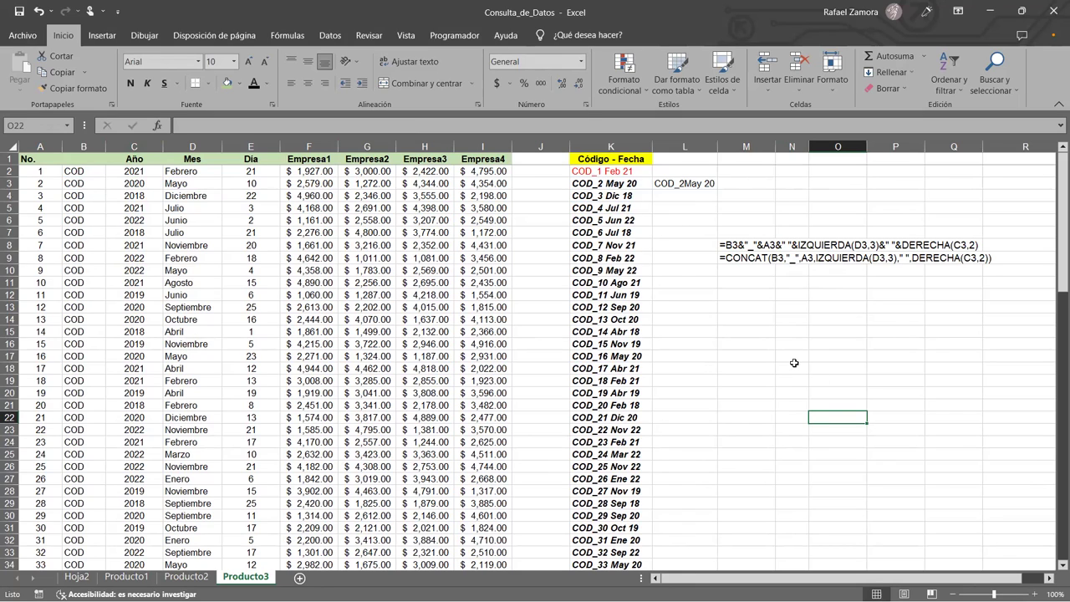
# Compare against K3's formula, then insert " ", after A3 in L3's CONCAT so it shows COD_2 May 20
pyautogui.doubleClick(622, 183)
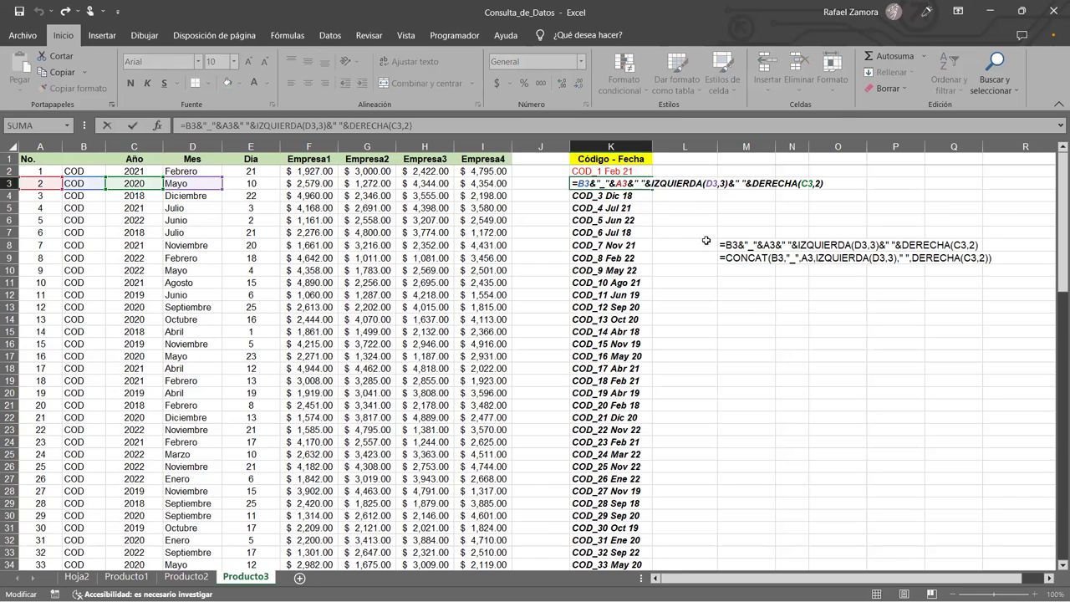
pyautogui.press('Escape')
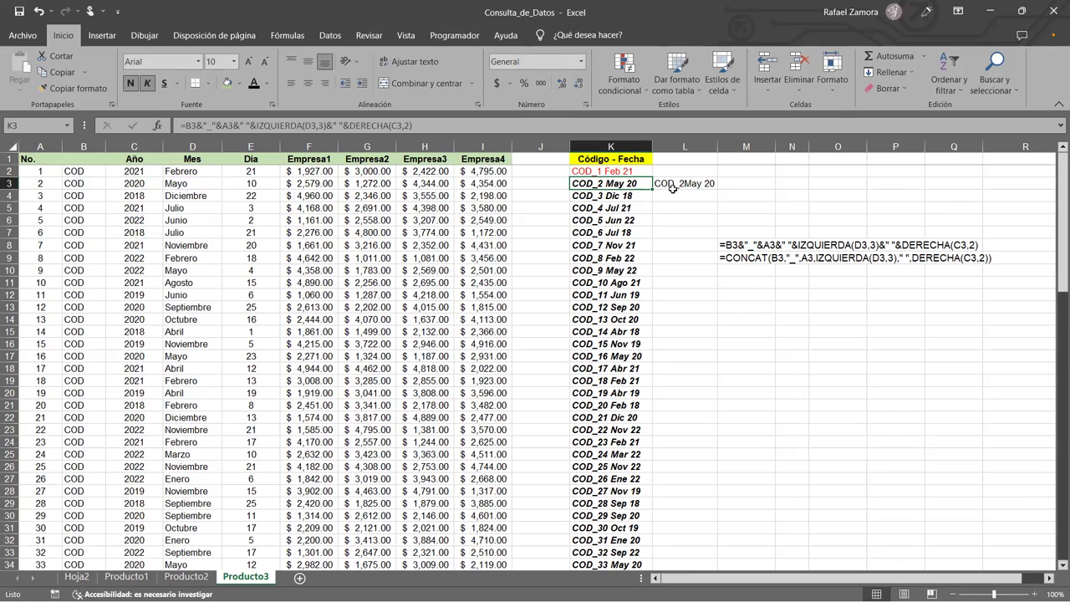
pyautogui.doubleClick(633, 181)
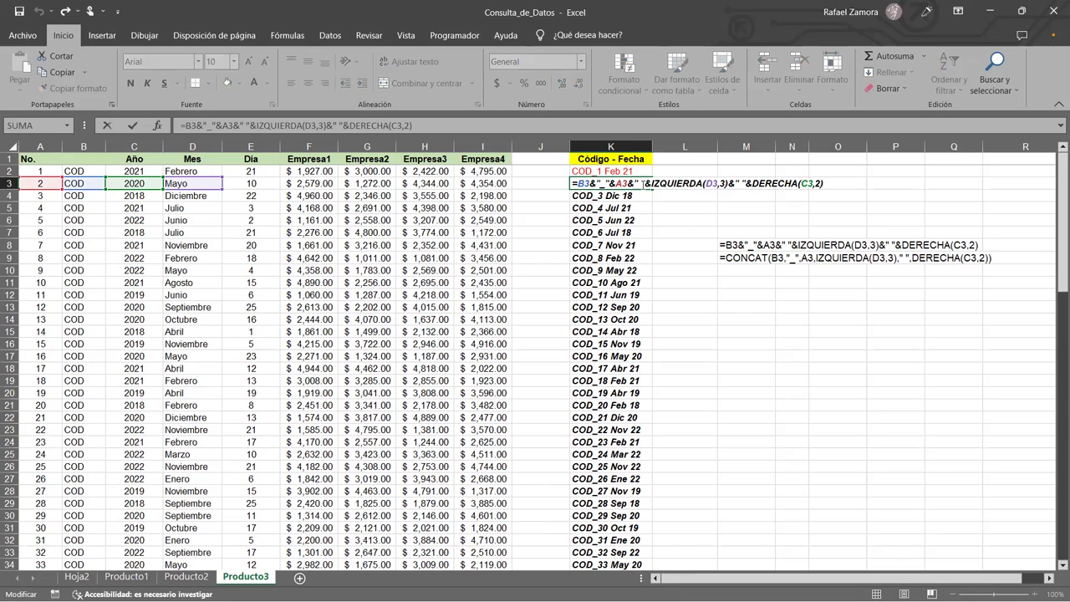
pyautogui.press('Escape')
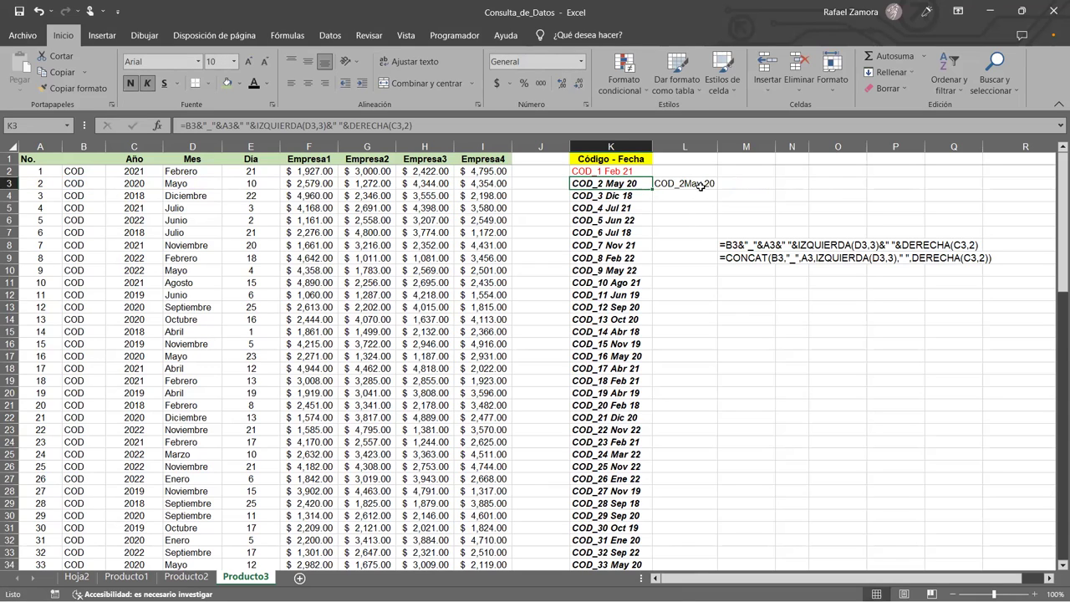
pyautogui.doubleClick(700, 184)
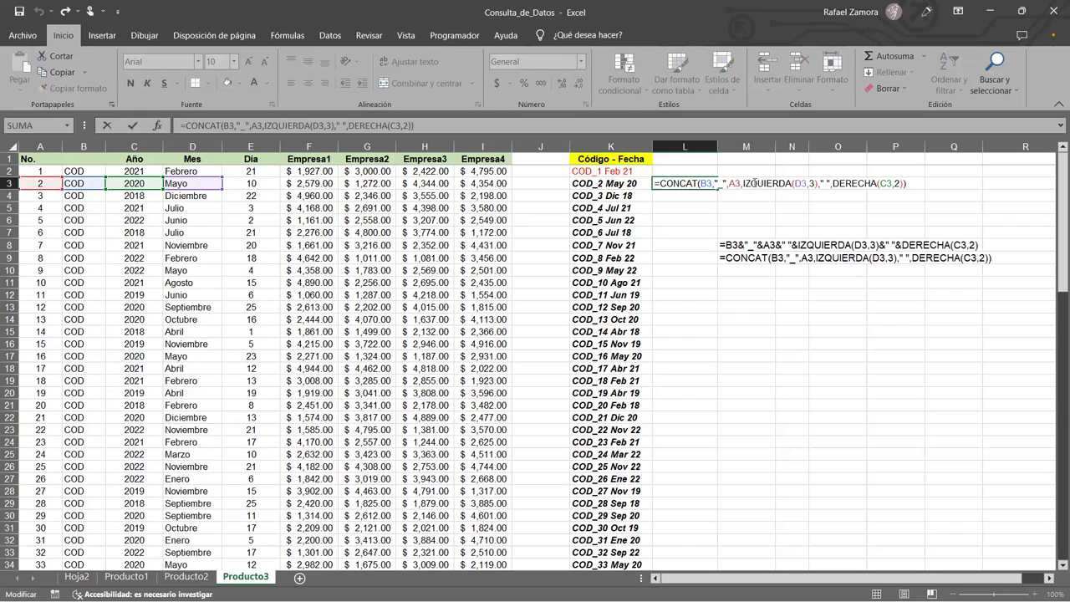
pyautogui.click(742, 185)
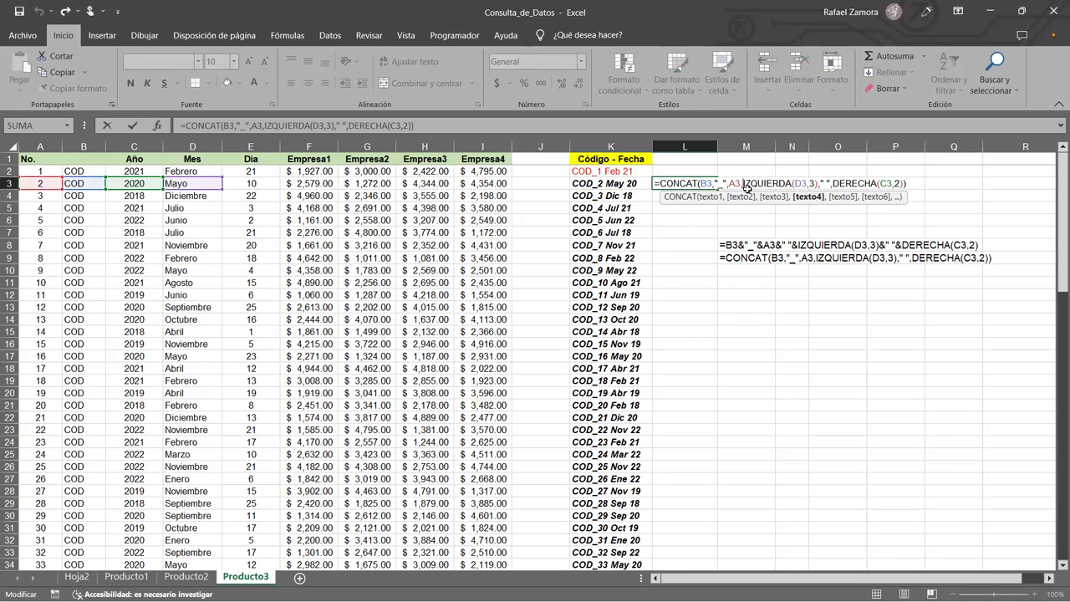
pyautogui.write('" ')
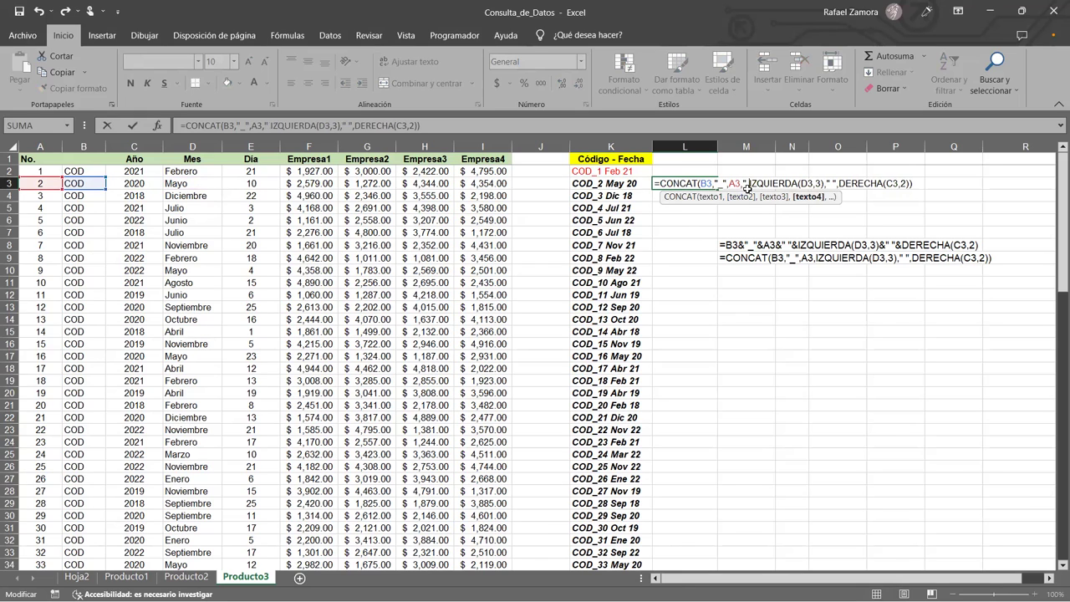
pyautogui.write('",')
pyautogui.press('Return')
pyautogui.click(752, 242)
pyautogui.click(697, 382)
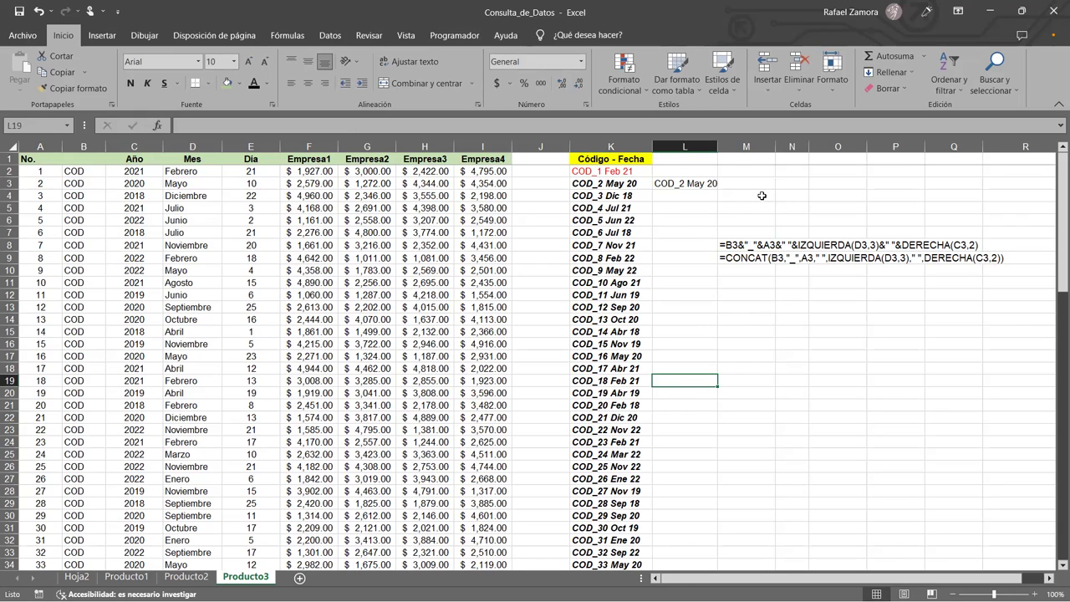
# Check M9's CONCAT formula text, zoom the sheet to 110% and switch to the Contar.Si_01 workbook
pyautogui.doubleClick(754, 257)
pyautogui.click(762, 342)
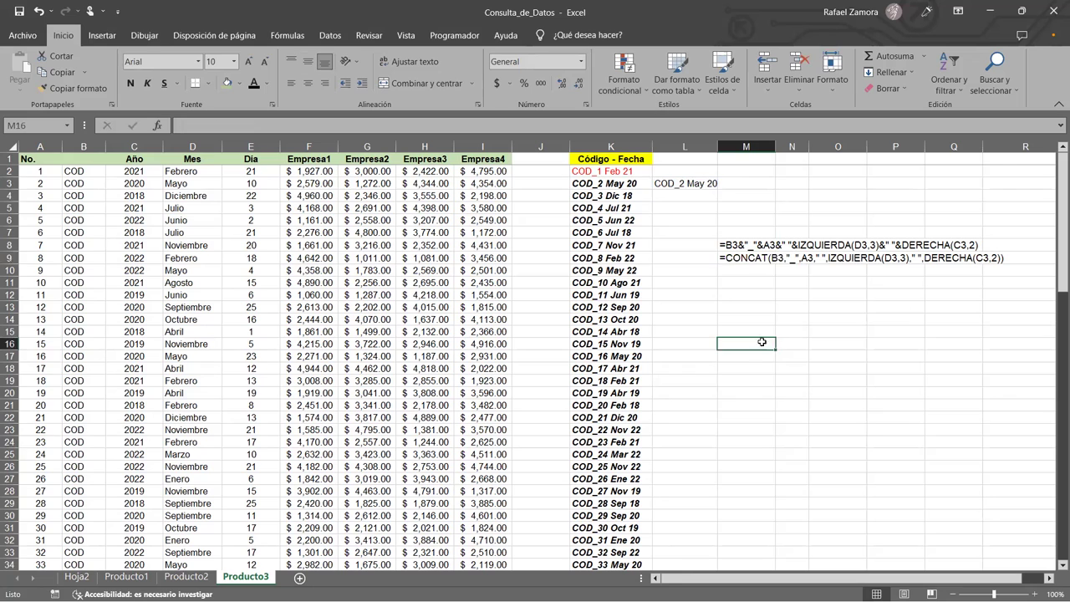
pyautogui.click(801, 292)
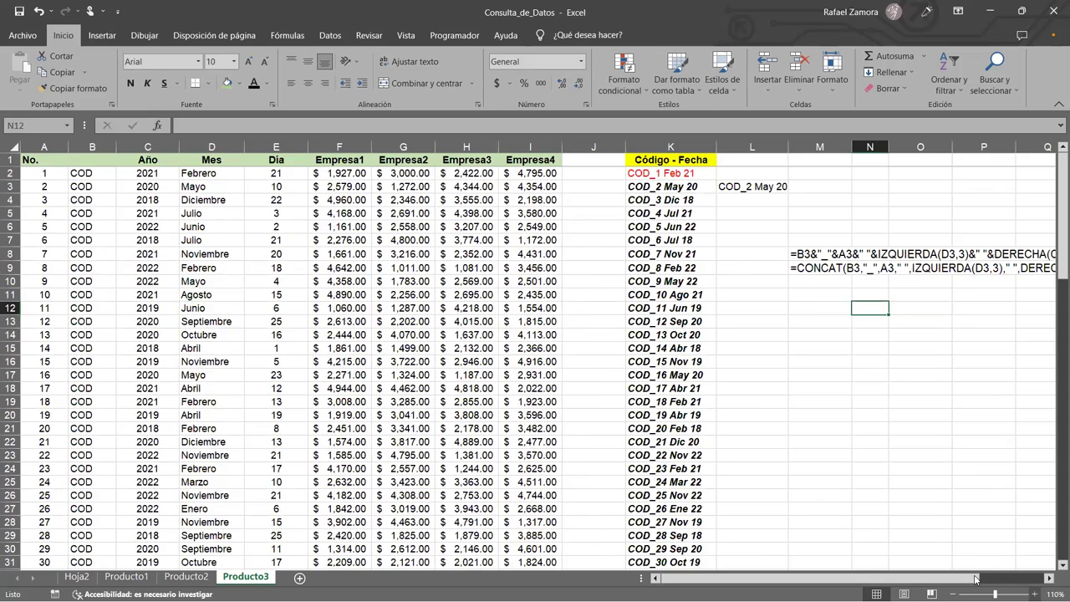
pyautogui.moveTo(993, 594); pyautogui.dragTo(995, 594)
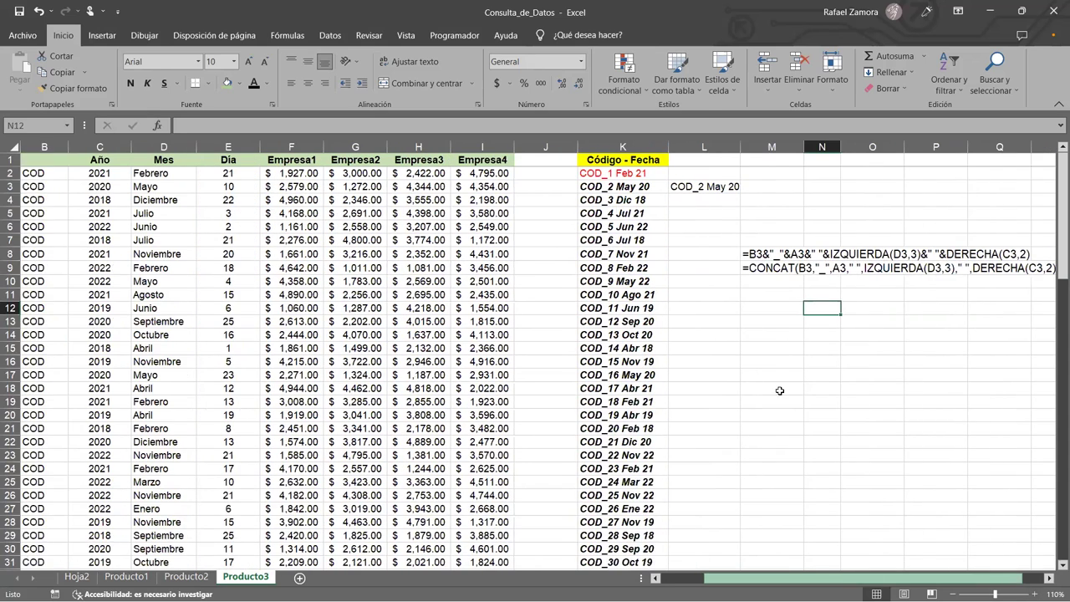
pyautogui.hscroll(1, 779, 390)
pyautogui.click(778, 359)
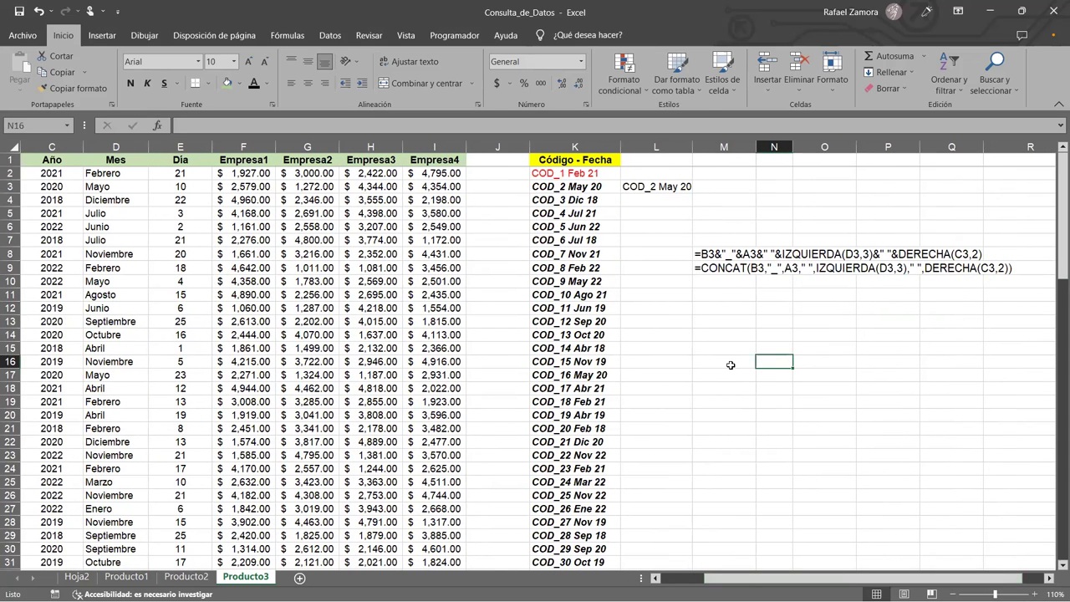
pyautogui.click(724, 266)
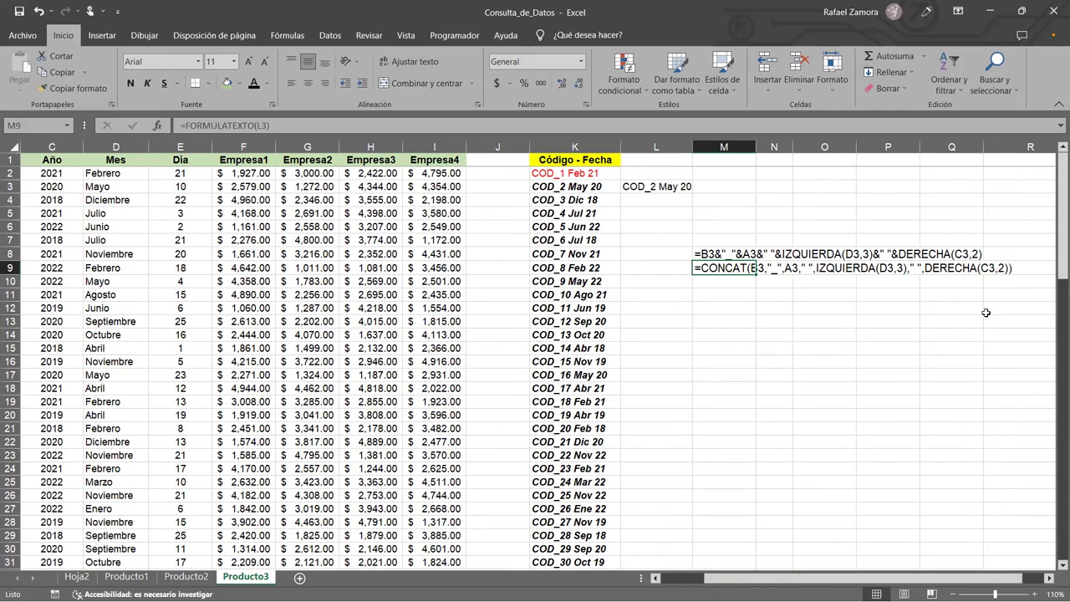
pyautogui.click(766, 326)
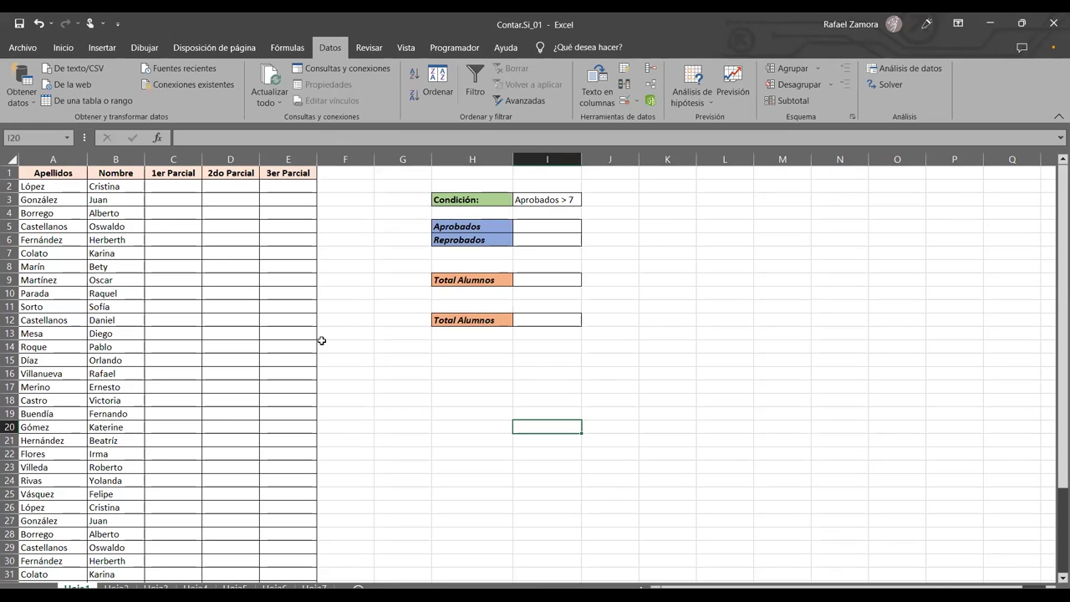
pyautogui.click(305, 334)
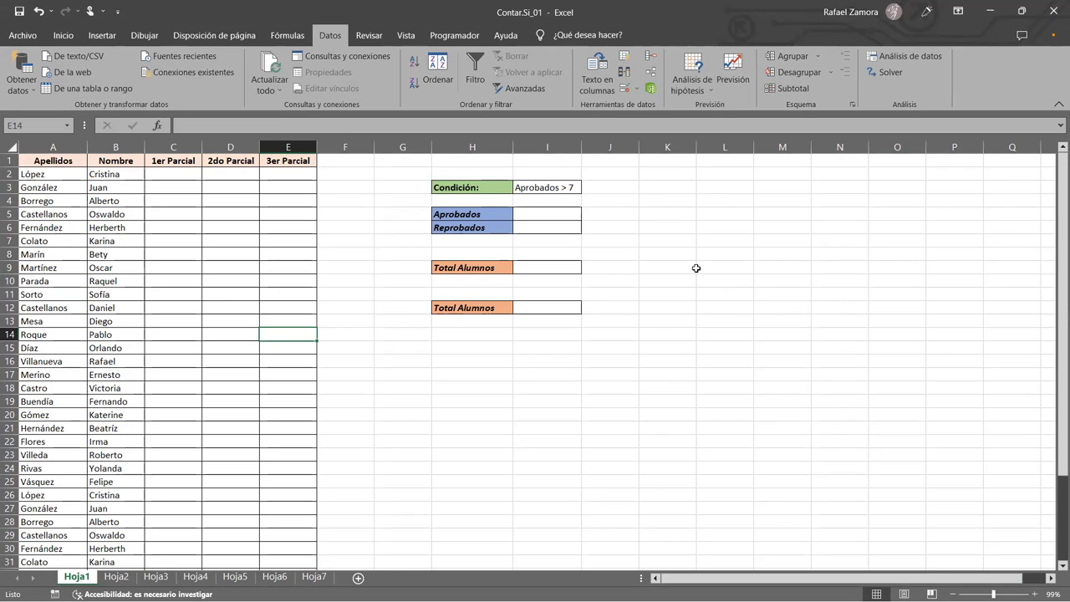
pyautogui.click(758, 189)
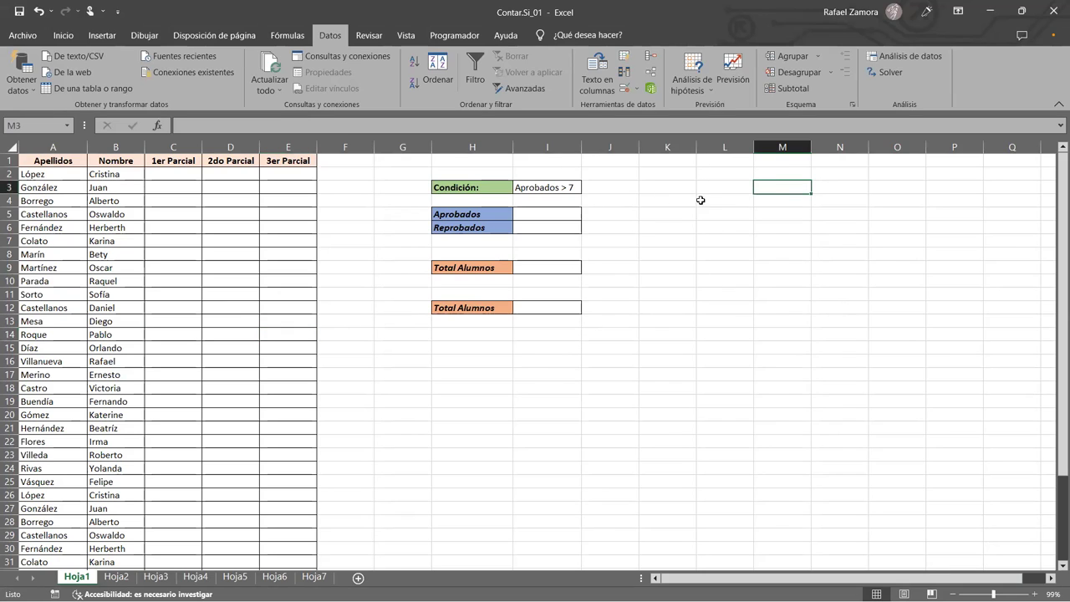
pyautogui.click(730, 187)
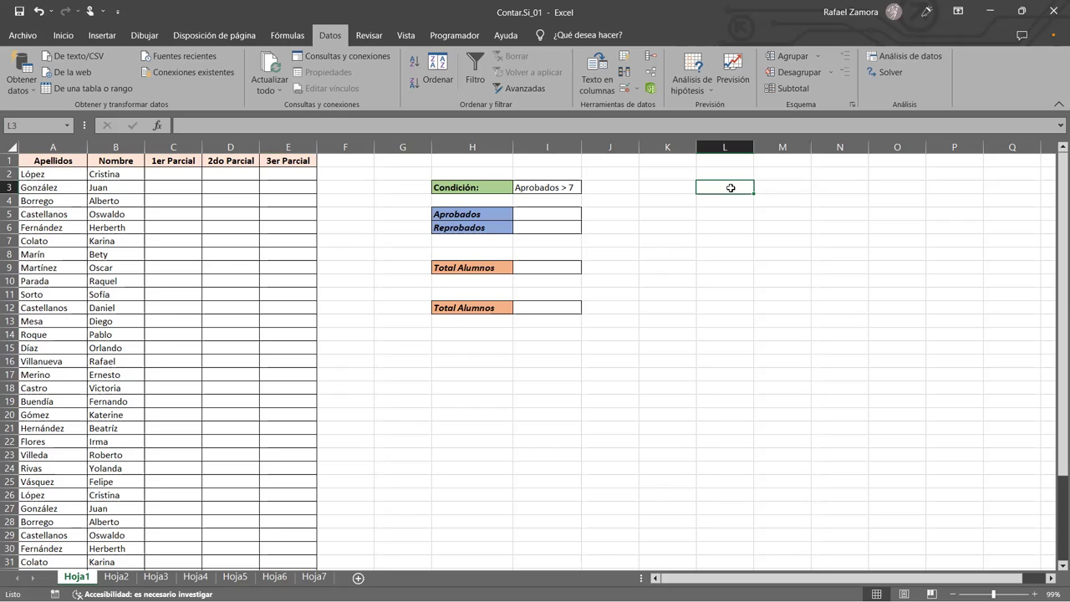
# Type the label Apellido in L3 and give M3 a list validation sourced from A2:A39
pyautogui.write('Apellido')
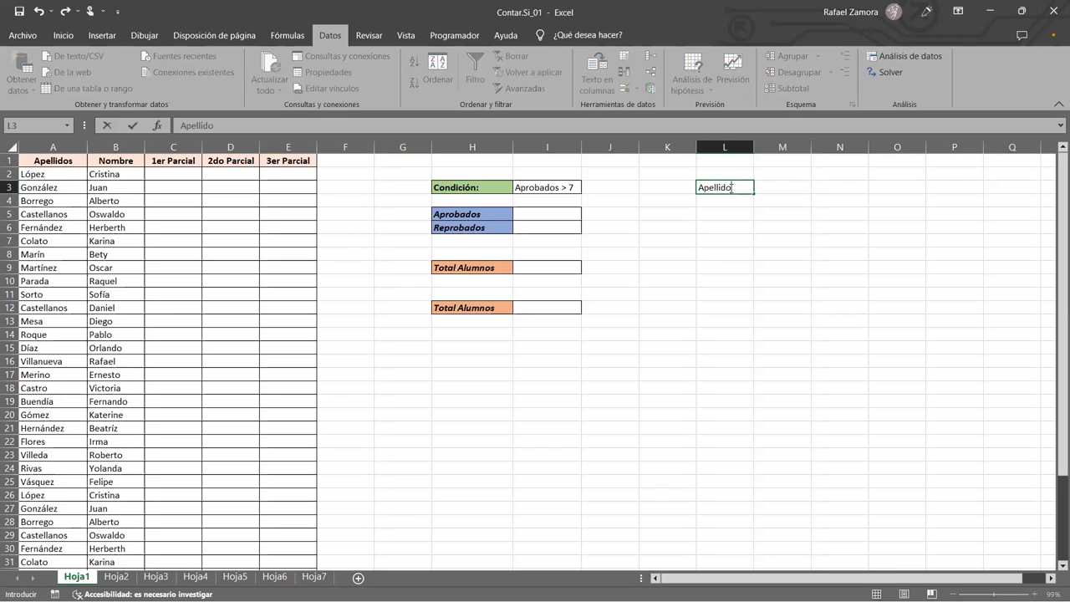
pyautogui.click(773, 187)
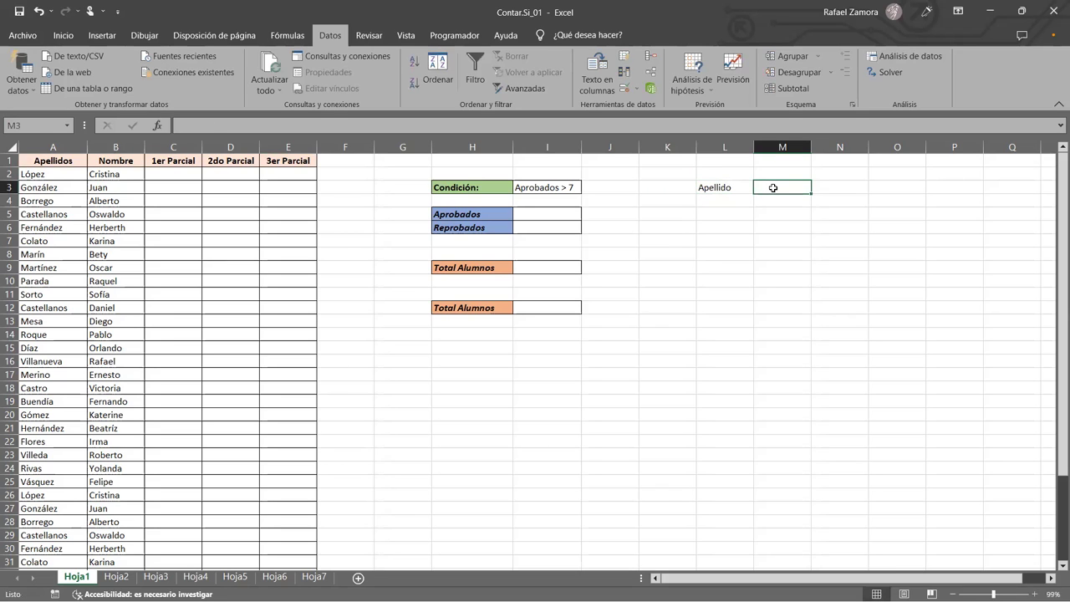
pyautogui.click(623, 88)
pyautogui.click(645, 143)
pyautogui.click(585, 184)
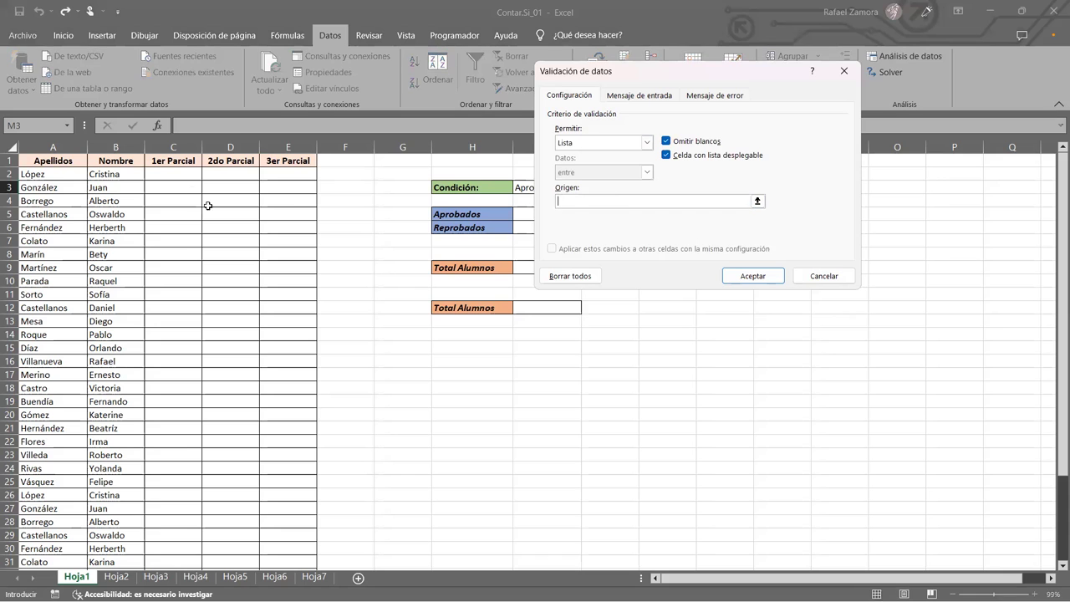
pyautogui.moveTo(71, 177); pyautogui.dragTo(71, 561)
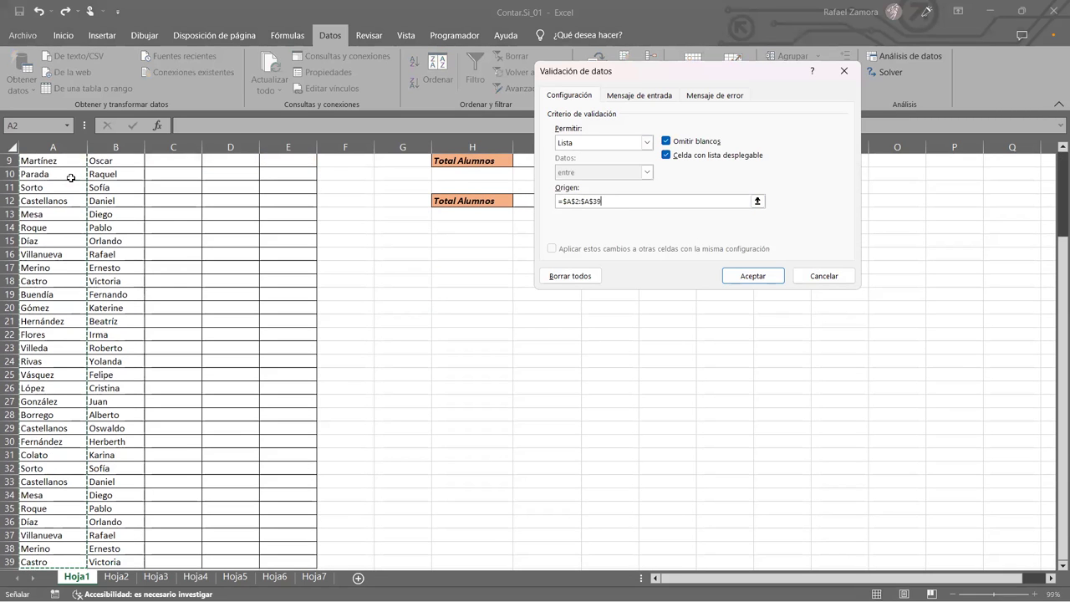
pyautogui.click(749, 275)
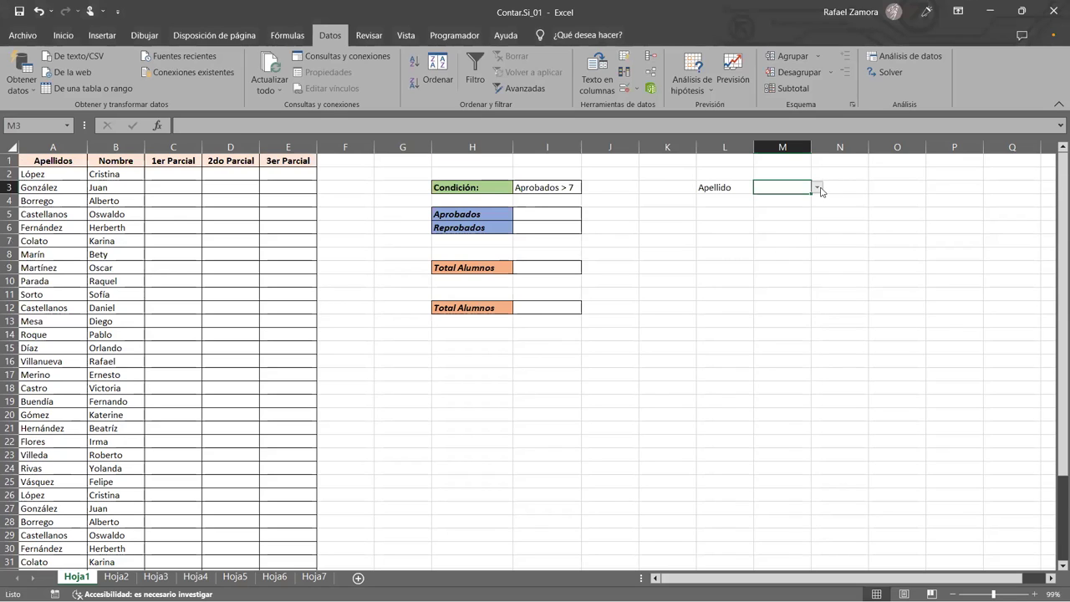
# Test M3's surname dropdown, then clear its data validation so M3 is left empty
pyautogui.click(817, 188)
pyautogui.moveTo(817, 213); pyautogui.dragTo(815, 262)
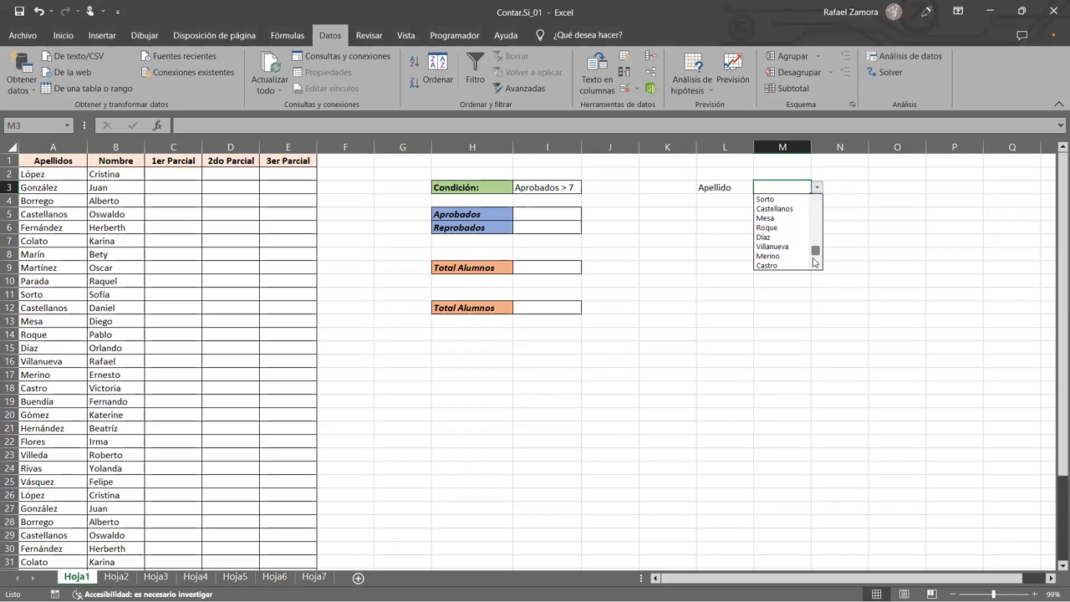
pyautogui.click(759, 187)
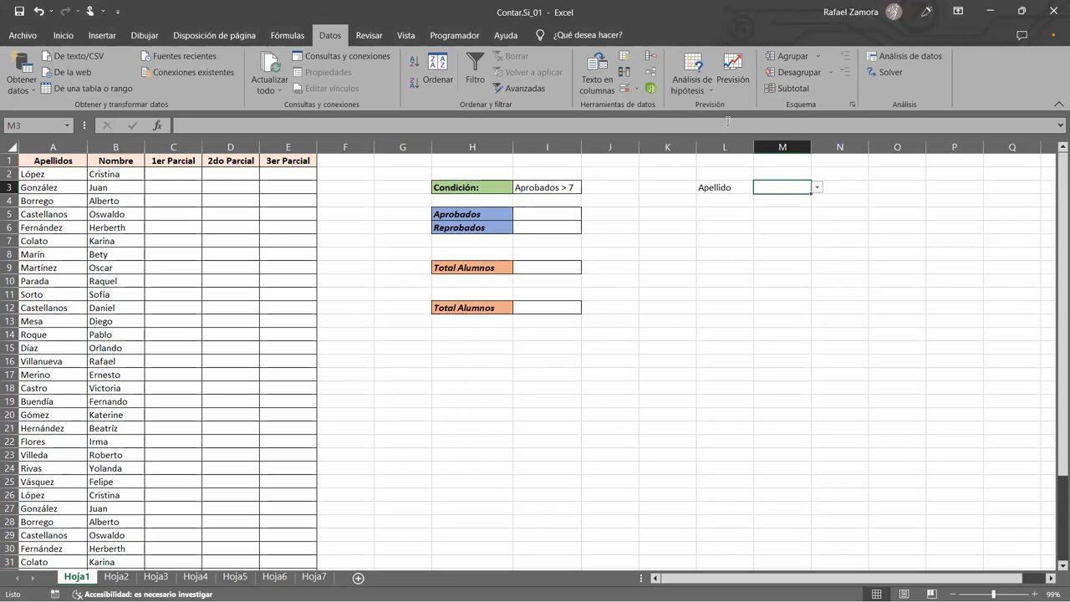
pyautogui.click(630, 91)
pyautogui.click(568, 277)
pyautogui.click(752, 276)
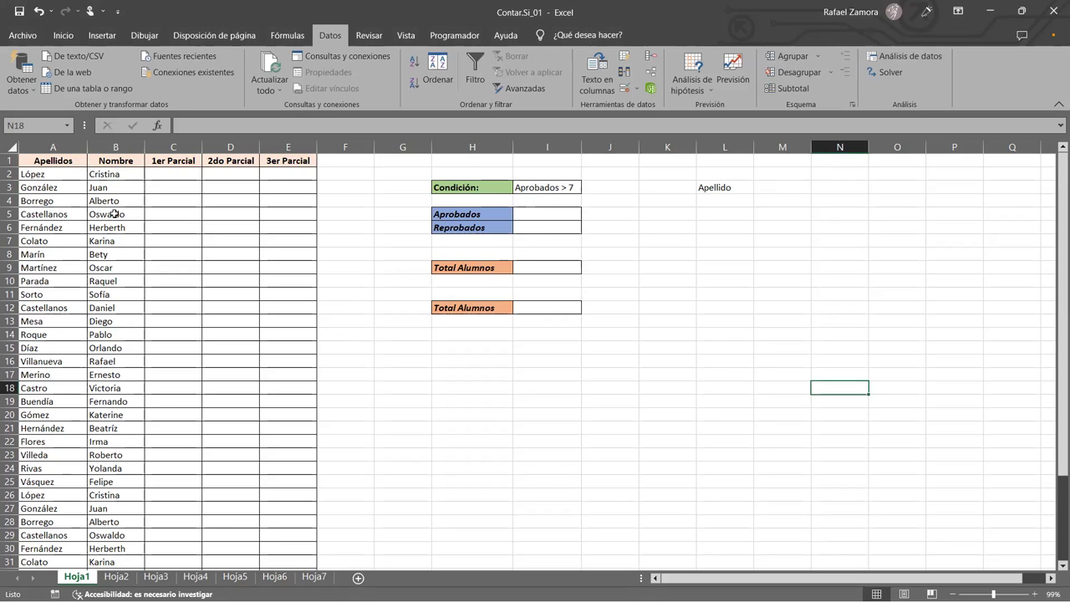
pyautogui.click(44, 177)
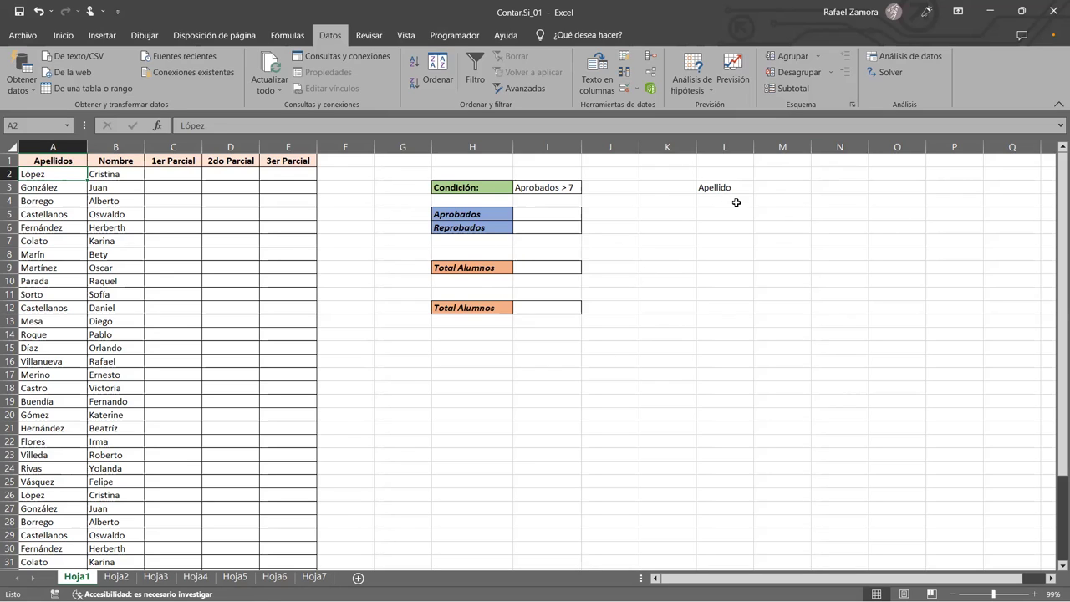
pyautogui.click(716, 183)
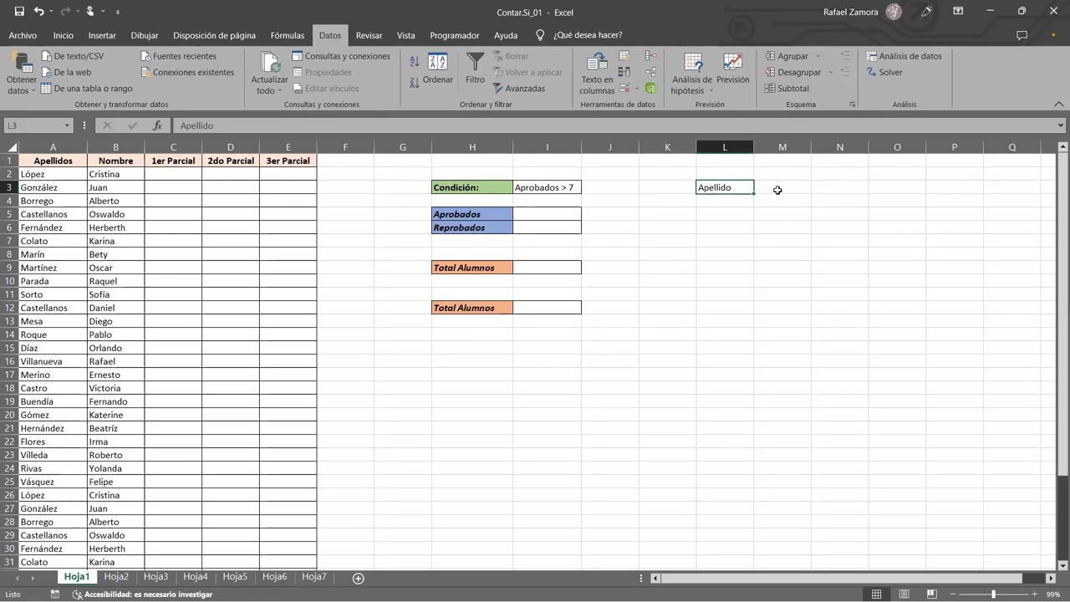
# Enter the surname López in M3 and move to L5
pyautogui.click(778, 191)
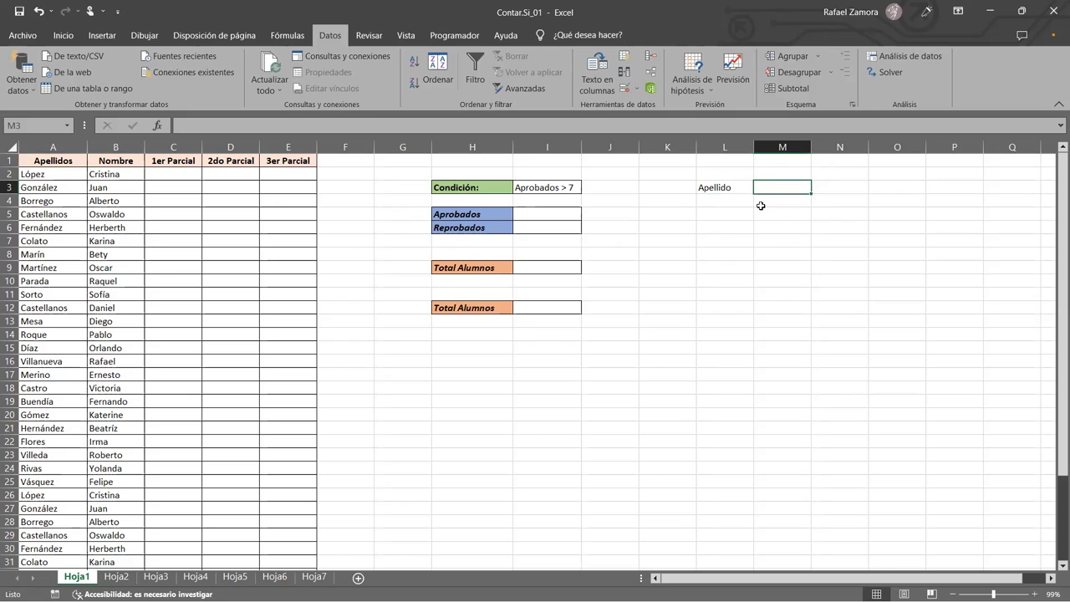
pyautogui.write('López')
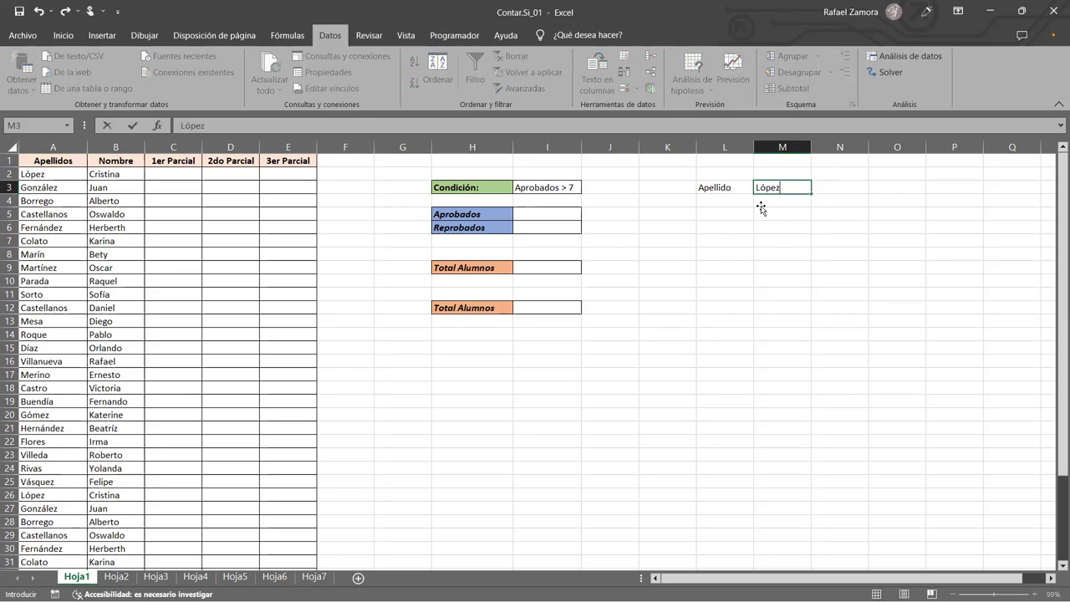
pyautogui.press('Return')
pyautogui.press('Down')
pyautogui.press('Left')
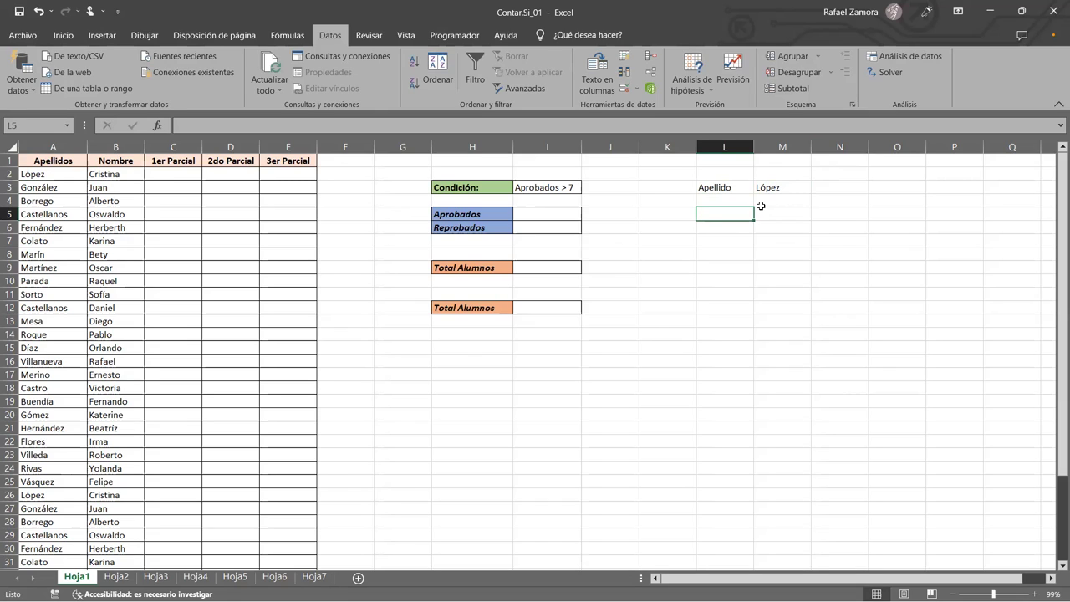
# Enter =CONTAR.SI(A2:A39,M3) in L5 to count López, giving 2
pyautogui.write('=')
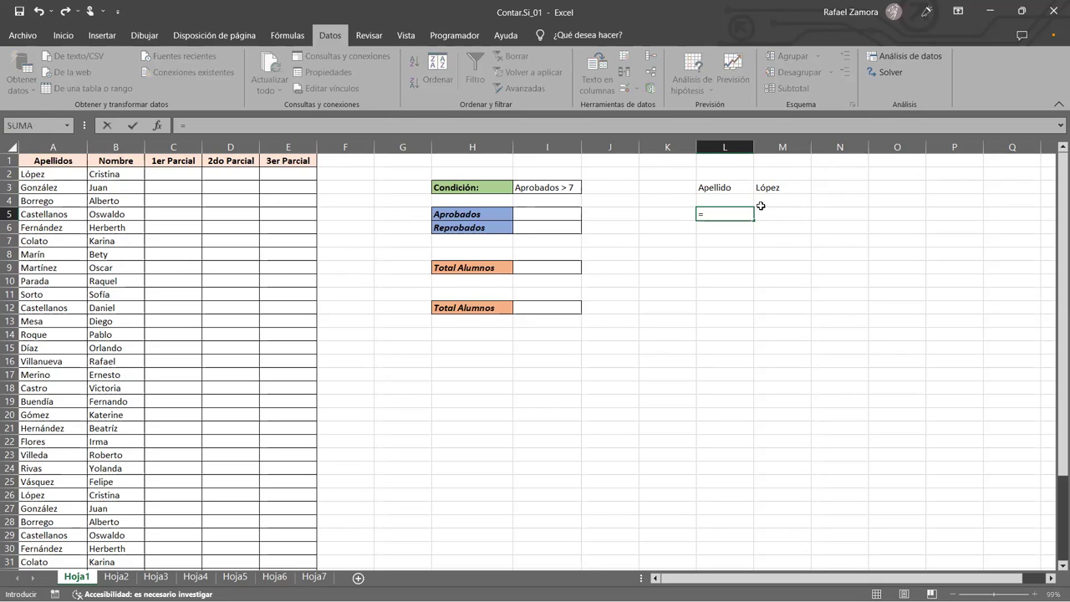
pyautogui.write('CONTAR.SI(')
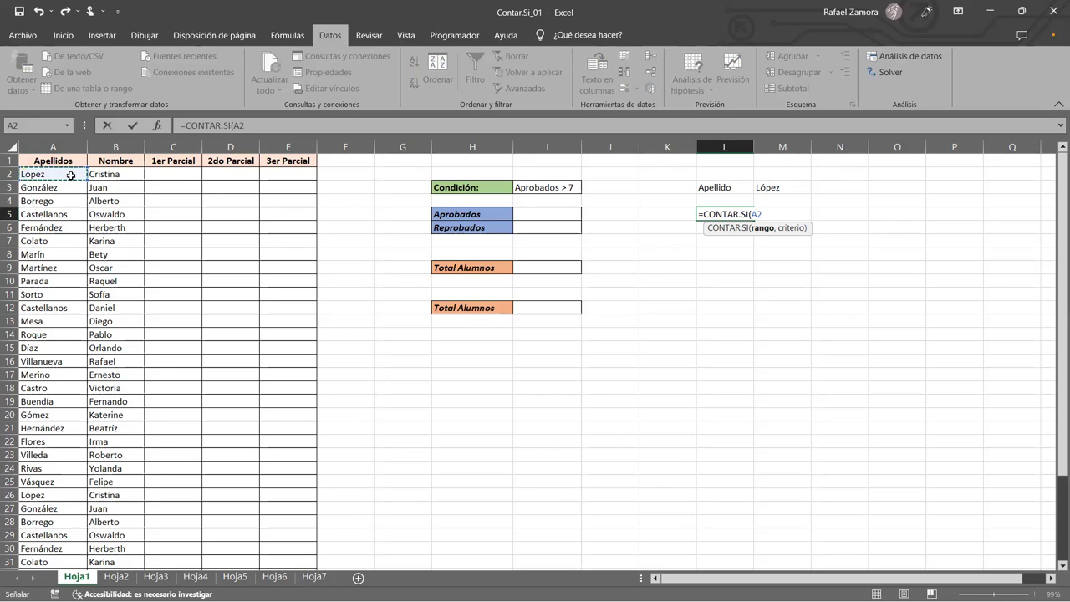
pyautogui.moveTo(71, 175); pyautogui.dragTo(71, 568)
pyautogui.scroll(-1, 71, 175)
pyautogui.scroll(3, 668, 351)
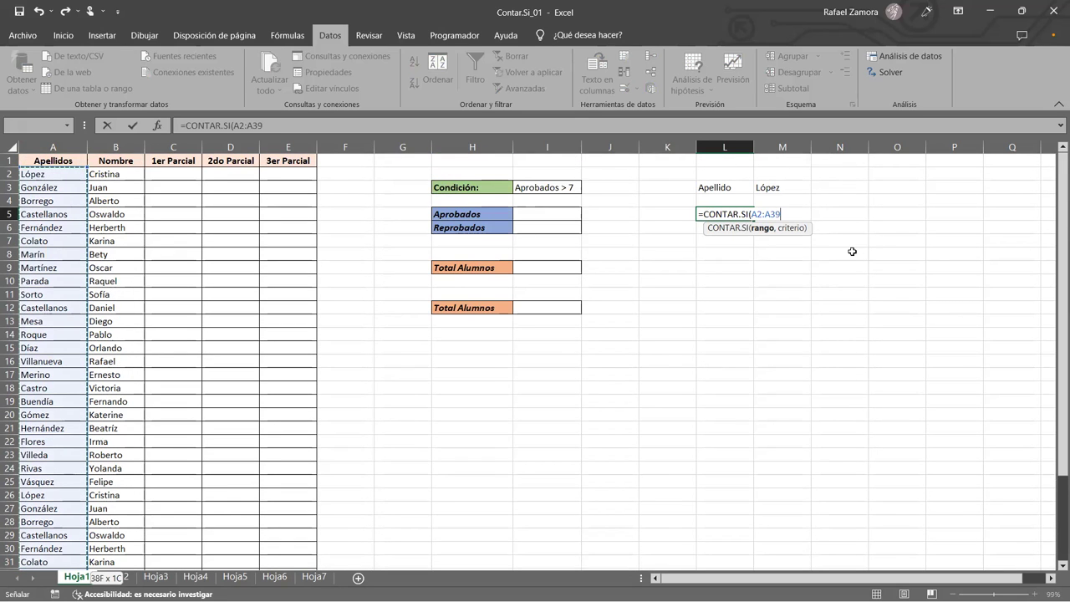
pyautogui.write(',')
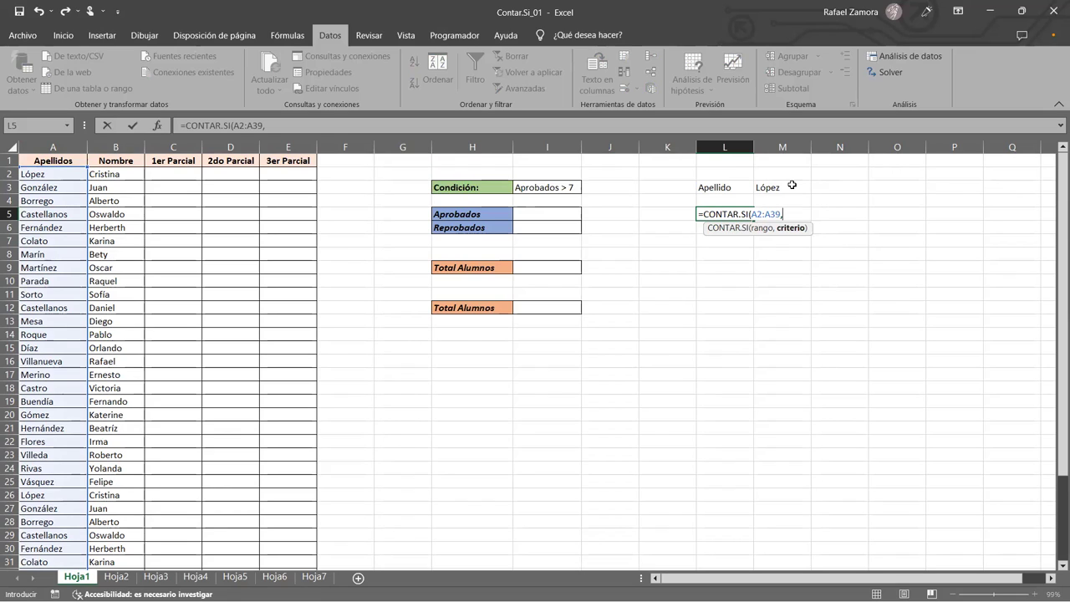
pyautogui.click(791, 186)
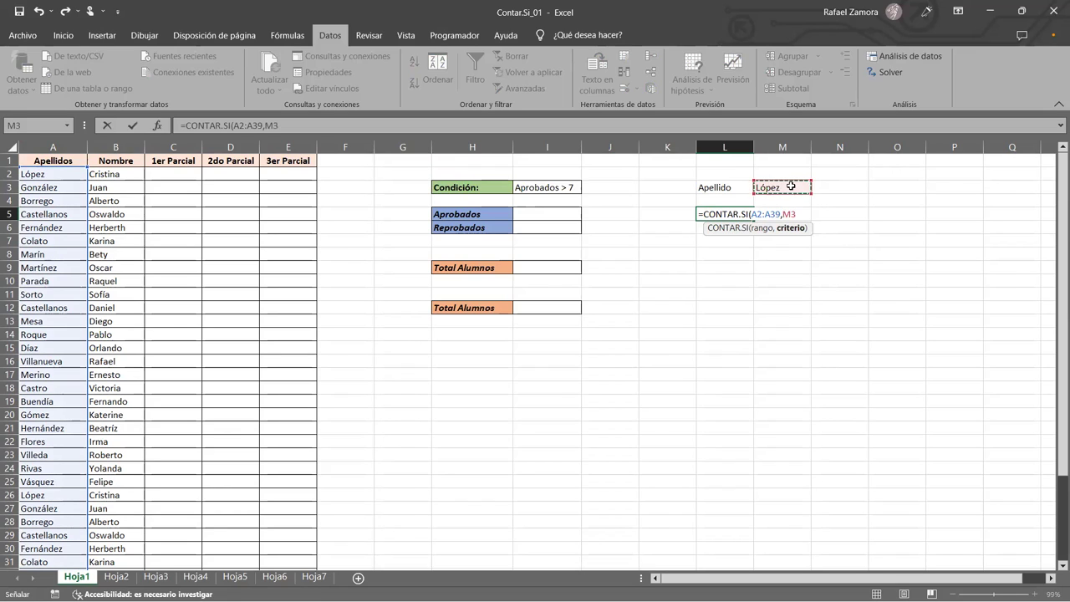
pyautogui.write(')')
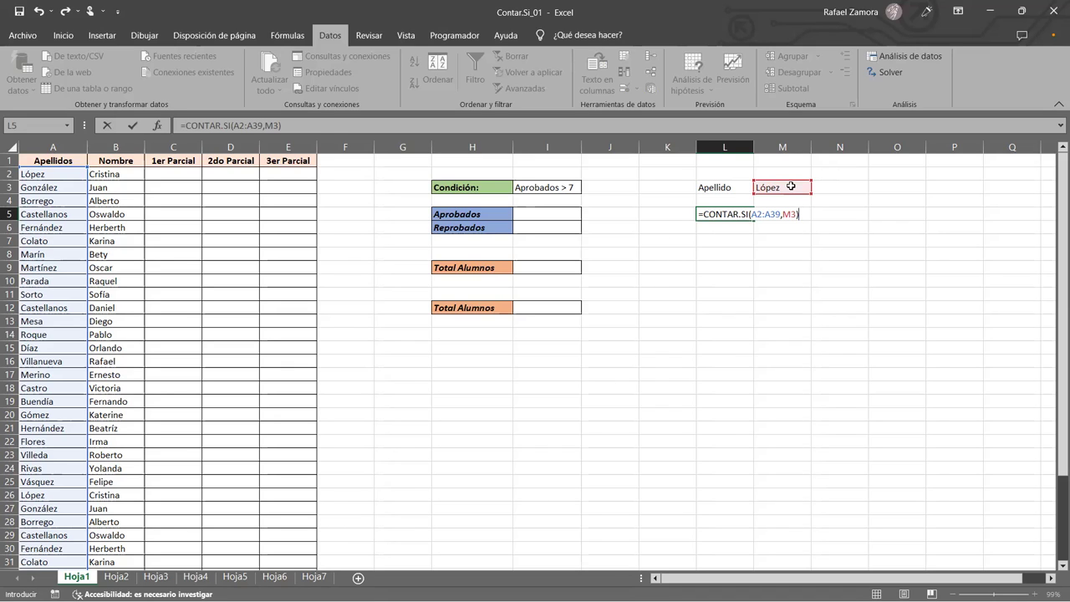
pyautogui.press('Return')
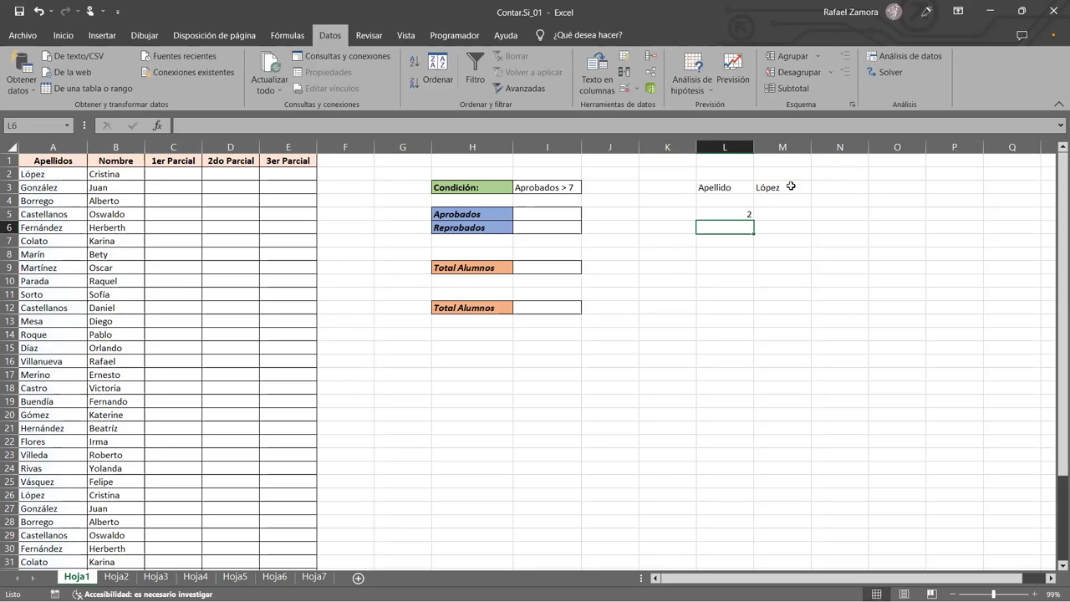
# Change the surname in M3 to Colato
pyautogui.click(791, 187)
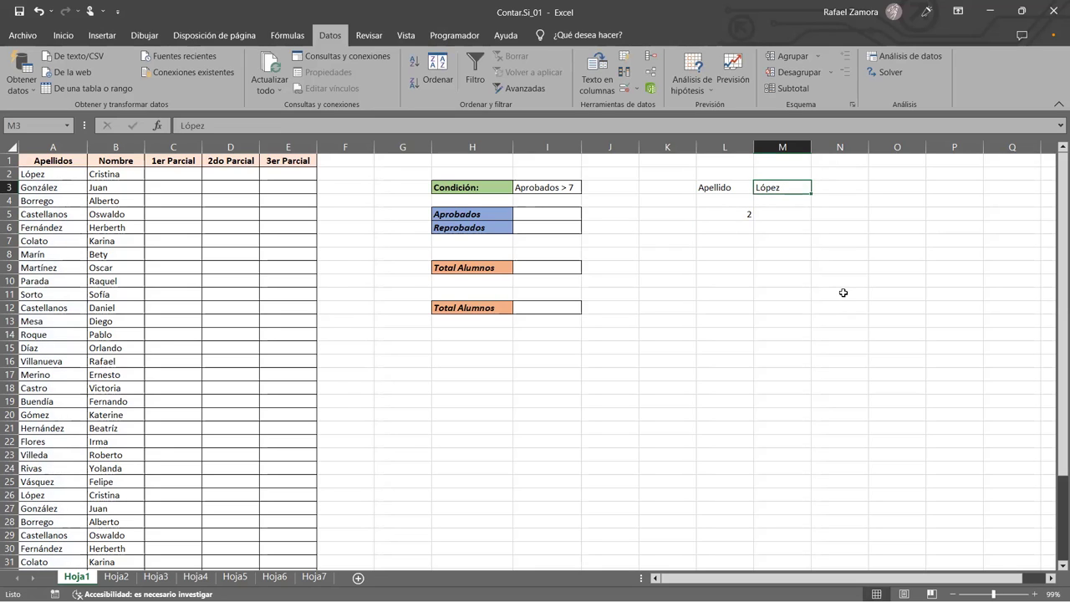
pyautogui.write('Colat')
pyautogui.press('Return')
pyautogui.press('Up')
pyautogui.press('F2')
pyautogui.write('o')
pyautogui.press('Return')
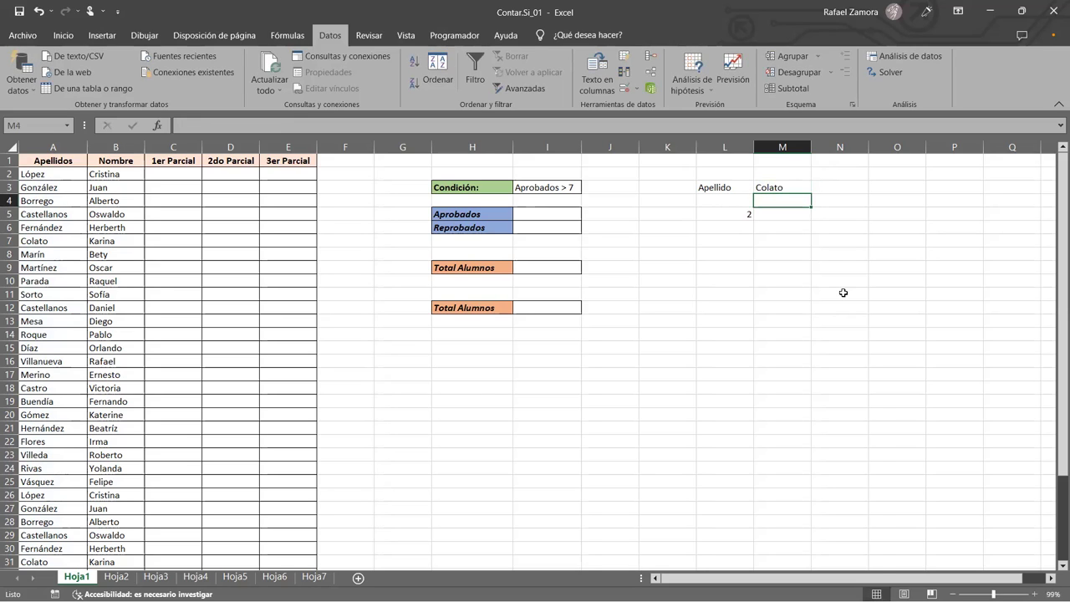
# Replace the surname with Merino and check that L5's CONTAR.SI count reads 2
pyautogui.press('Up')
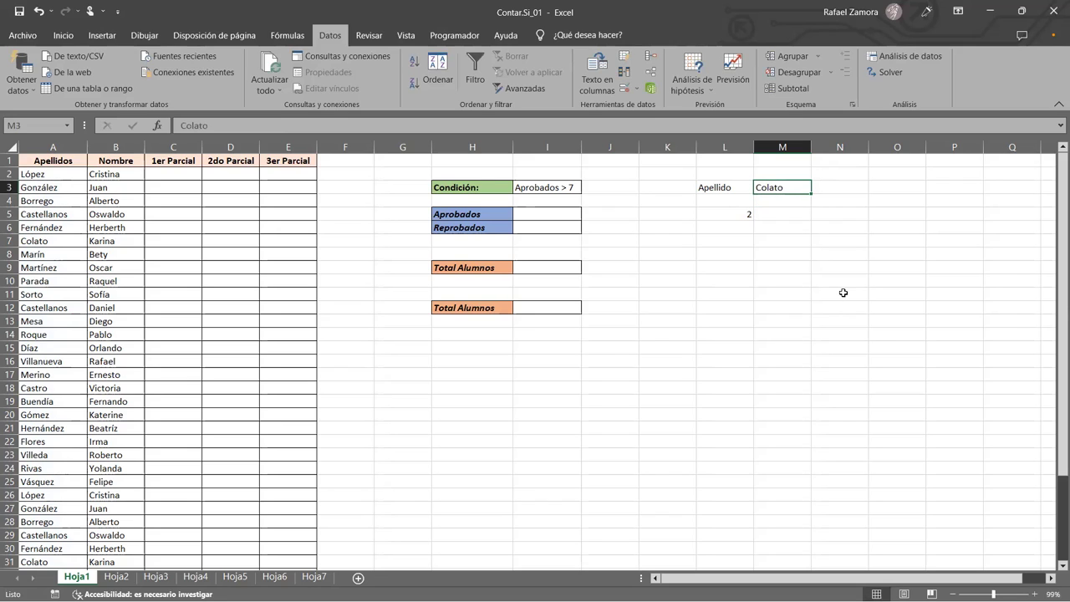
pyautogui.write('Merino')
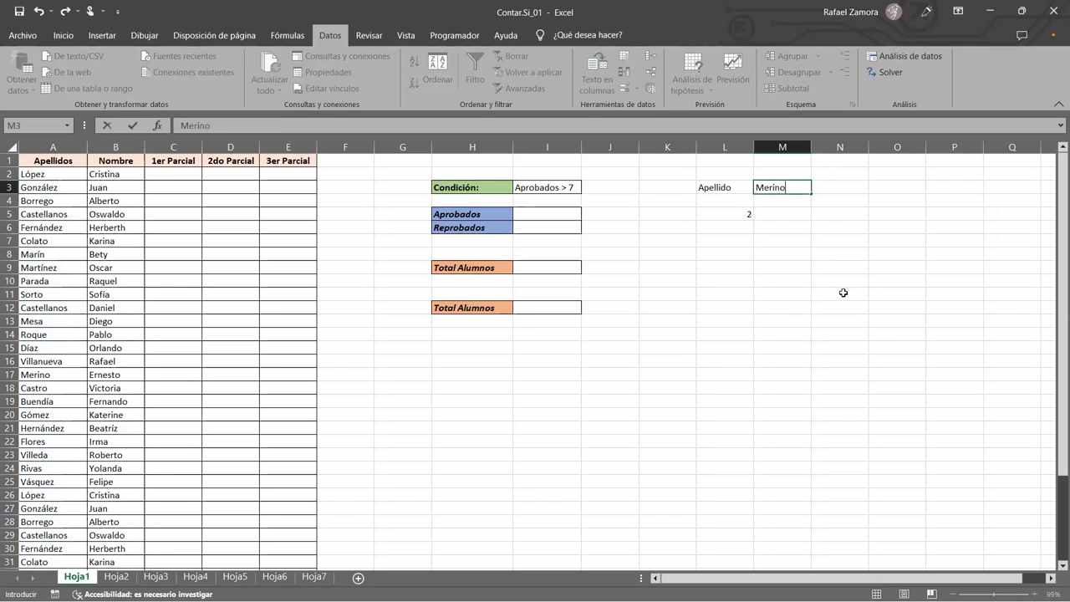
pyautogui.press('Return')
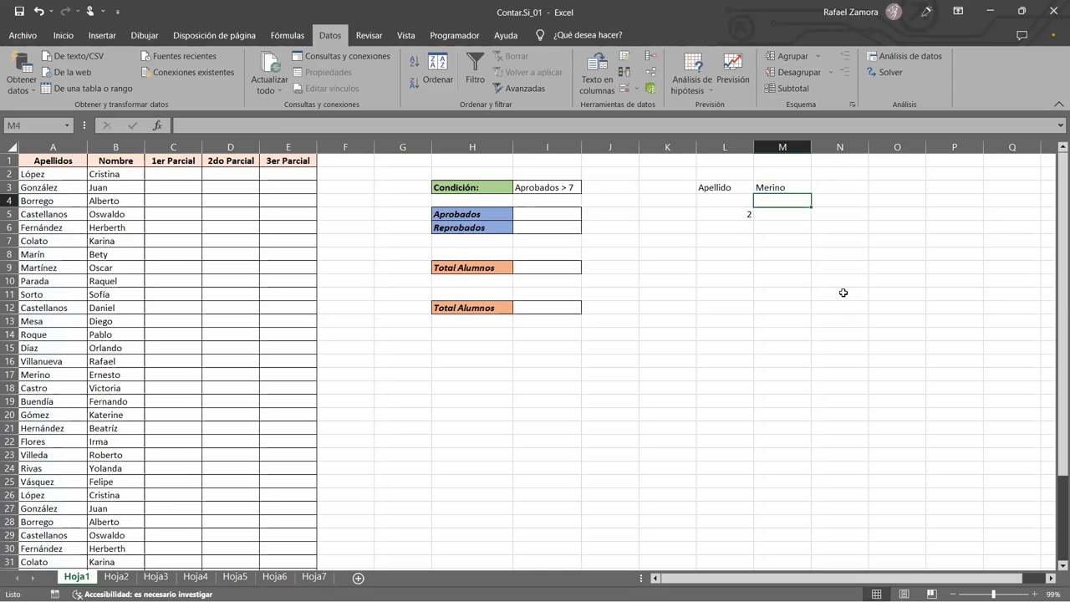
pyautogui.press('Up')
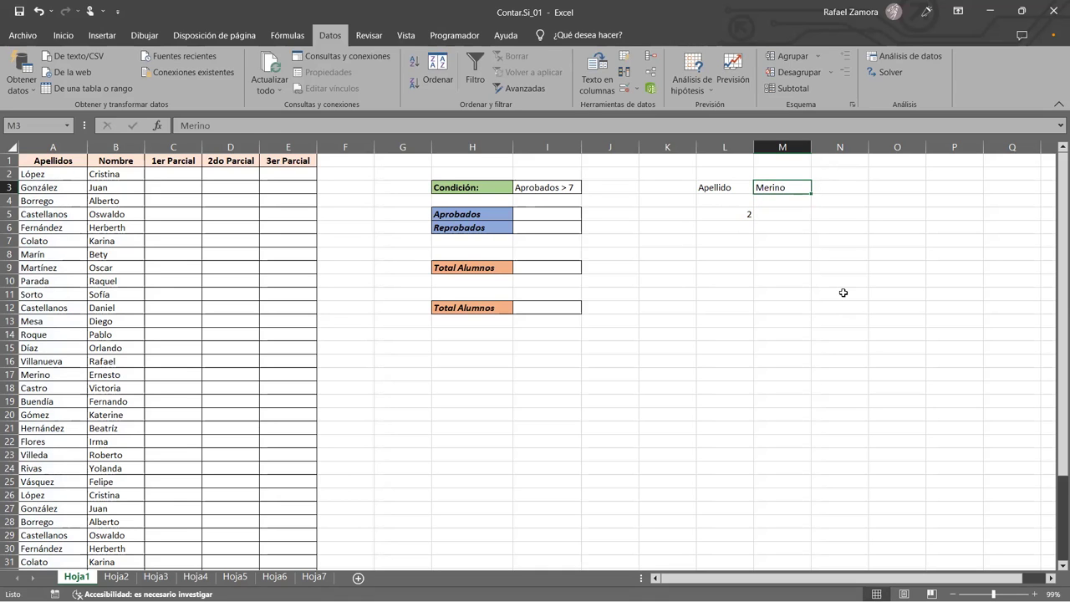
pyautogui.scroll(-4, 125, 405)
pyautogui.scroll(-4, 102, 401)
pyautogui.scroll(8, 102, 401)
pyautogui.moveTo(702, 186); pyautogui.dragTo(736, 239)
pyautogui.click(776, 241)
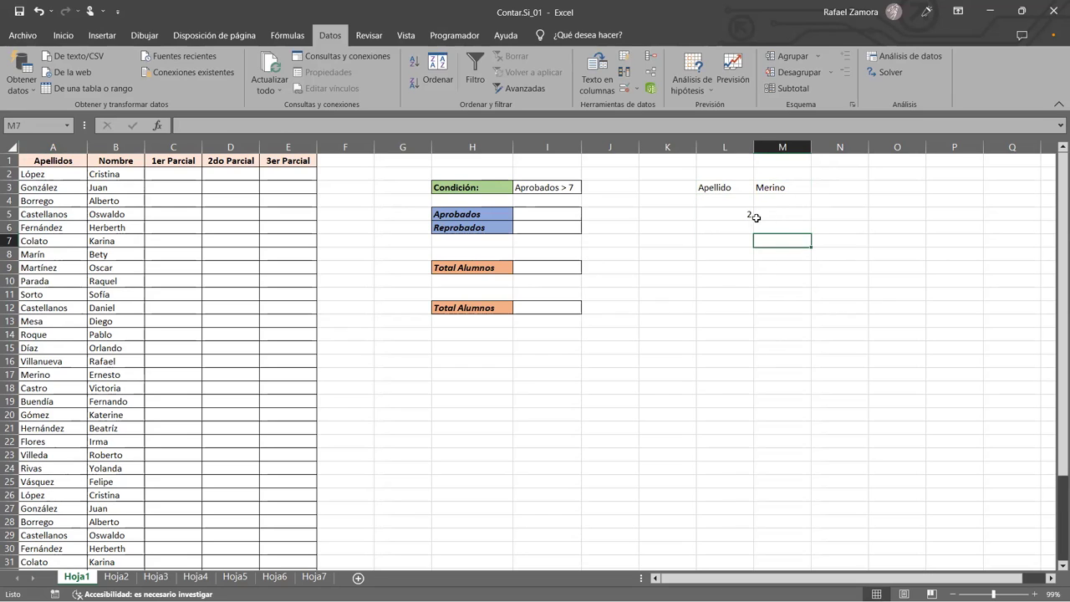
pyautogui.click(743, 214)
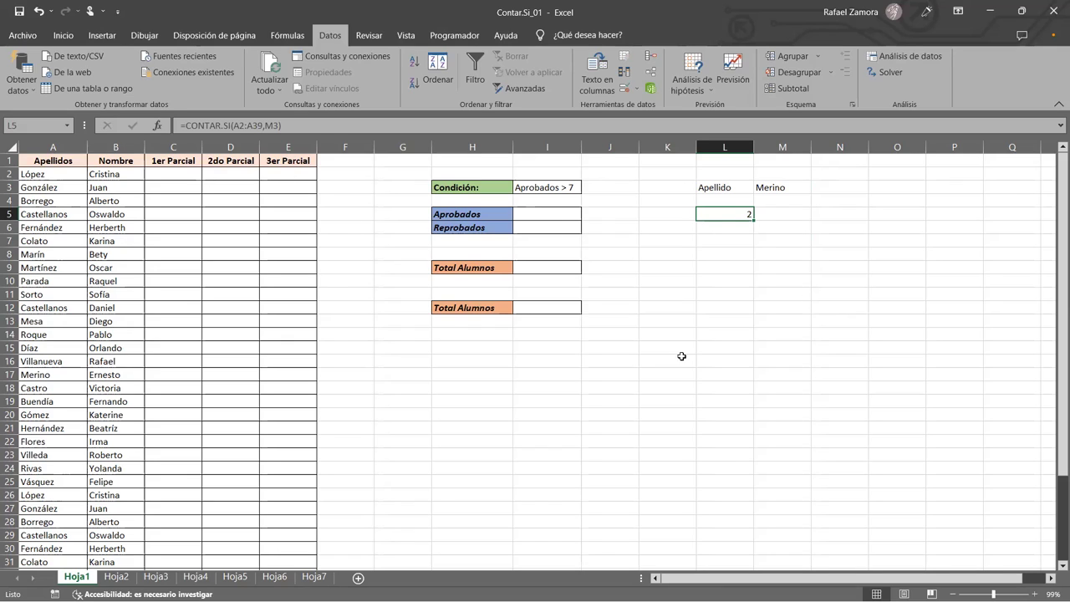
pyautogui.click(38, 192)
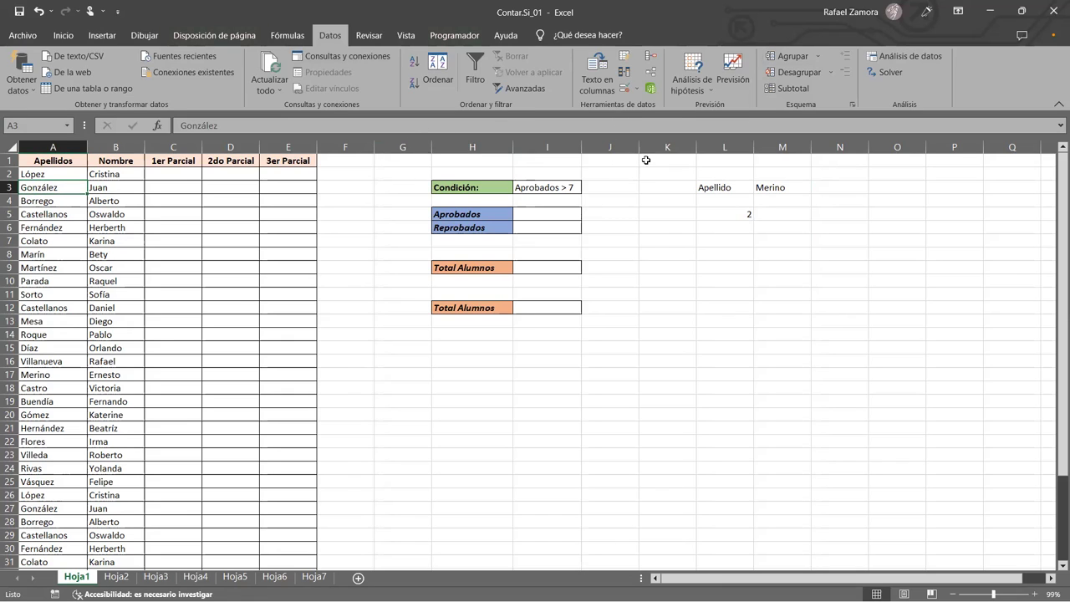
# Open Quitar duplicados for the student table, cancel once, then reopen it with all five columns included
pyautogui.click(623, 72)
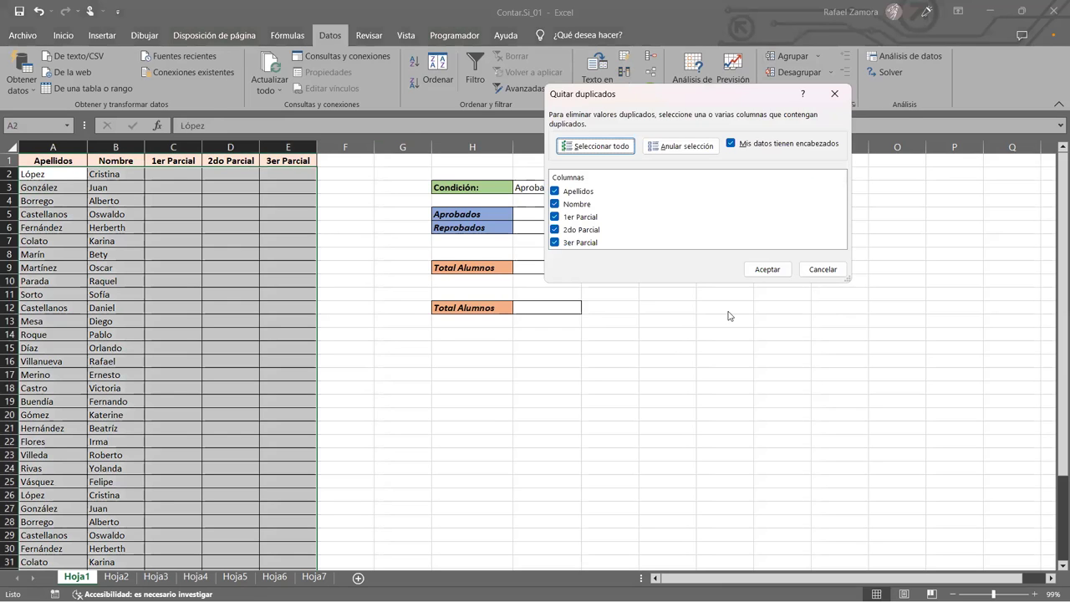
pyautogui.moveTo(829, 278); pyautogui.dragTo(489, 417)
pyautogui.press('Escape')
pyautogui.click(489, 417)
pyautogui.click(209, 332)
pyautogui.click(129, 278)
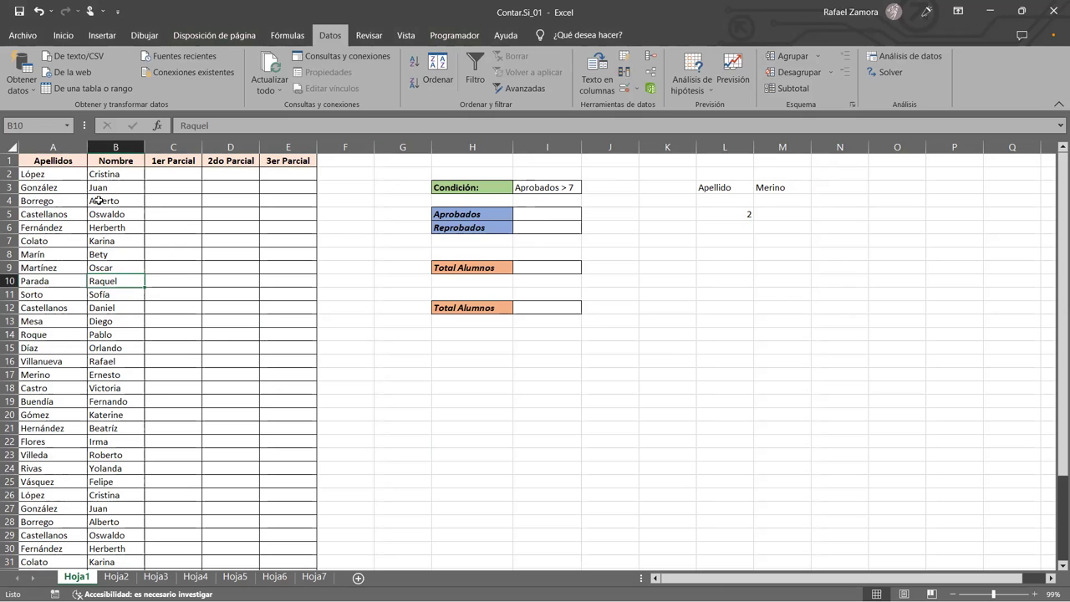
pyautogui.moveTo(59, 173); pyautogui.dragTo(219, 520)
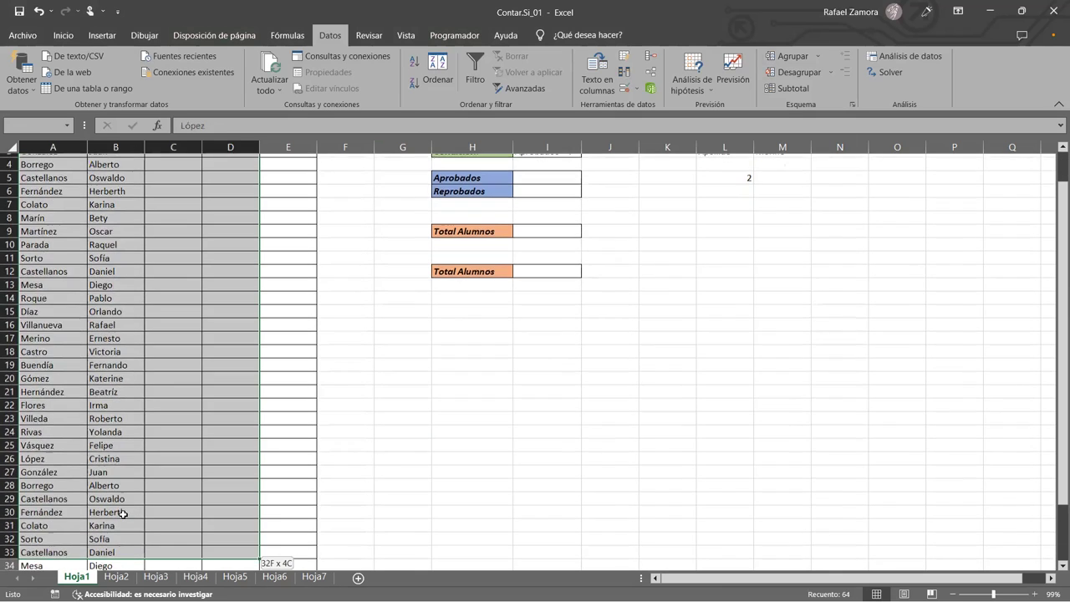
pyautogui.scroll(2, 219, 520)
pyautogui.click(37, 253)
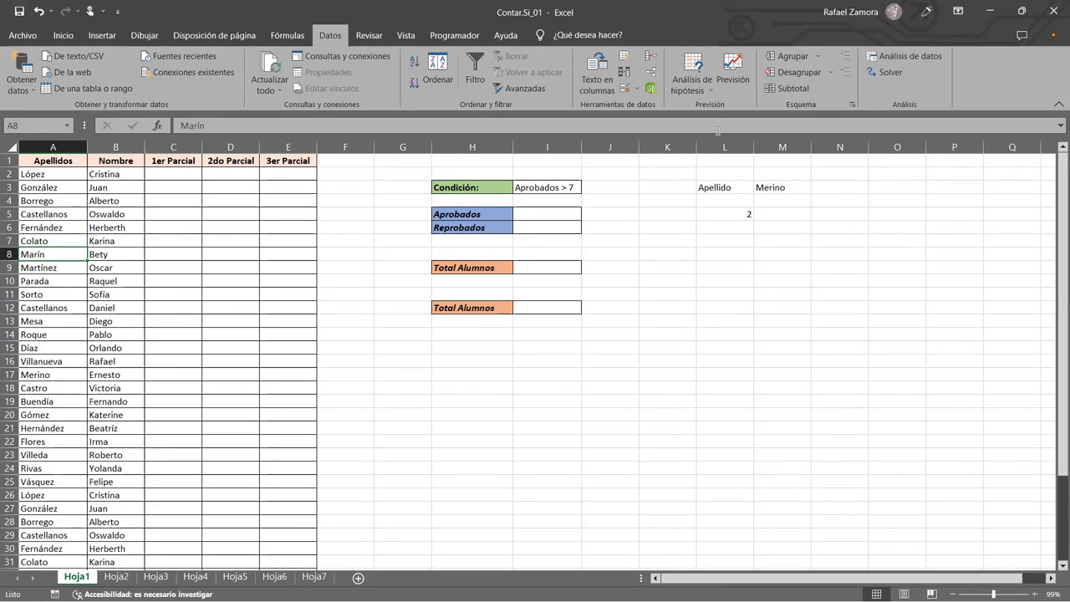
pyautogui.click(134, 294)
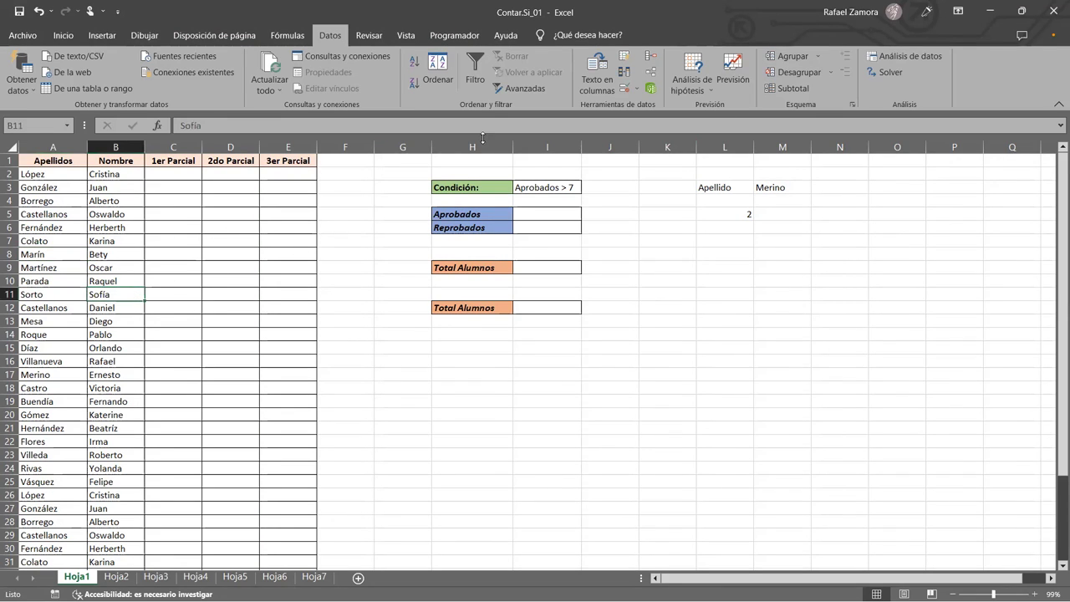
pyautogui.click(623, 74)
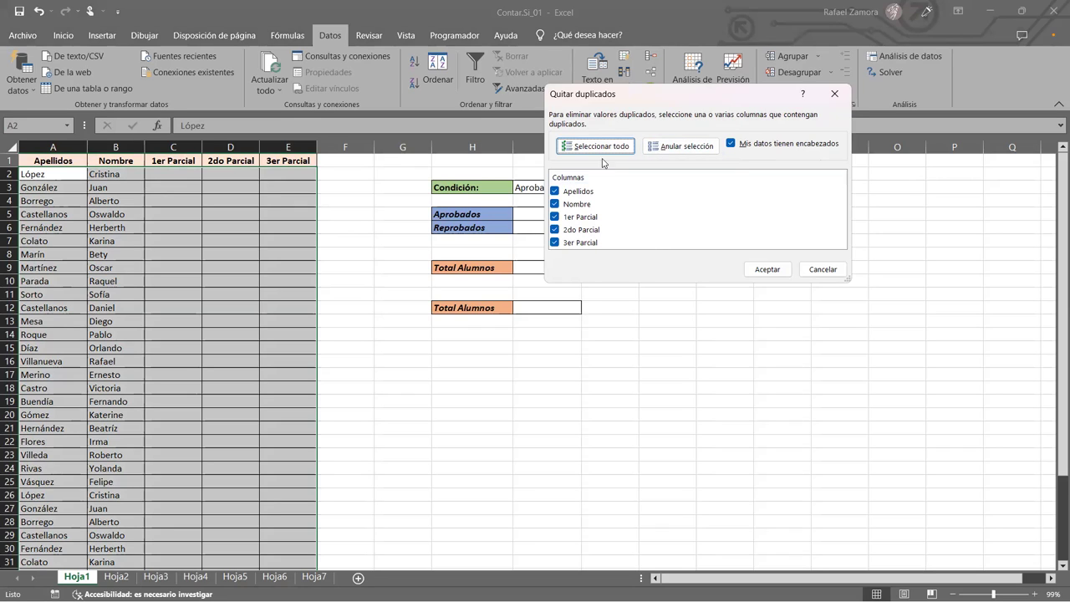
# Remove duplicate rows matched on Apellidos and Nombre only, dropping 14 and leaving 24 unique students
pyautogui.click(680, 147)
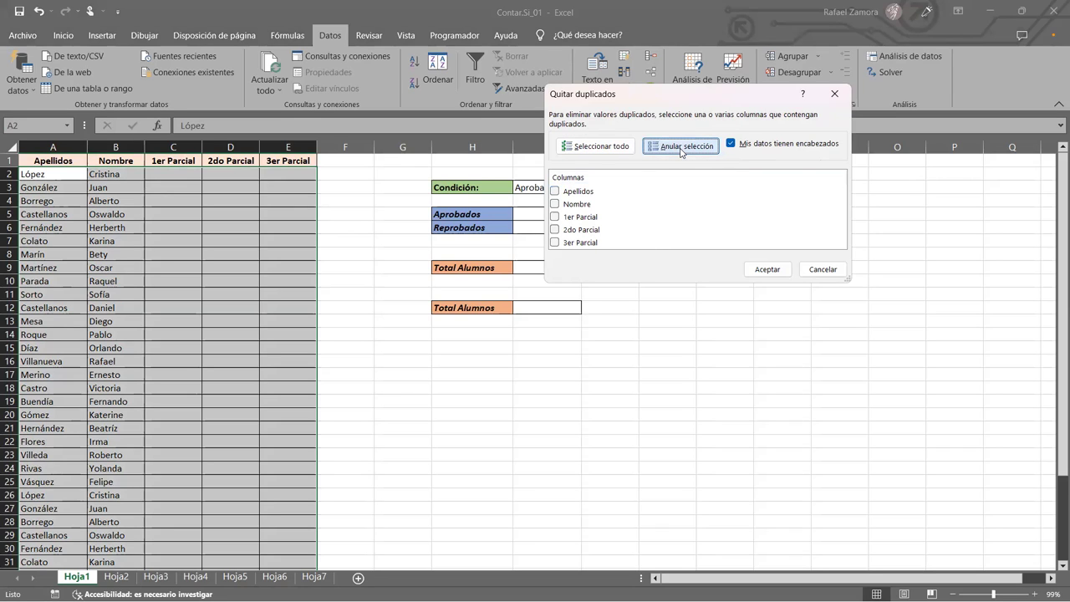
pyautogui.click(555, 203)
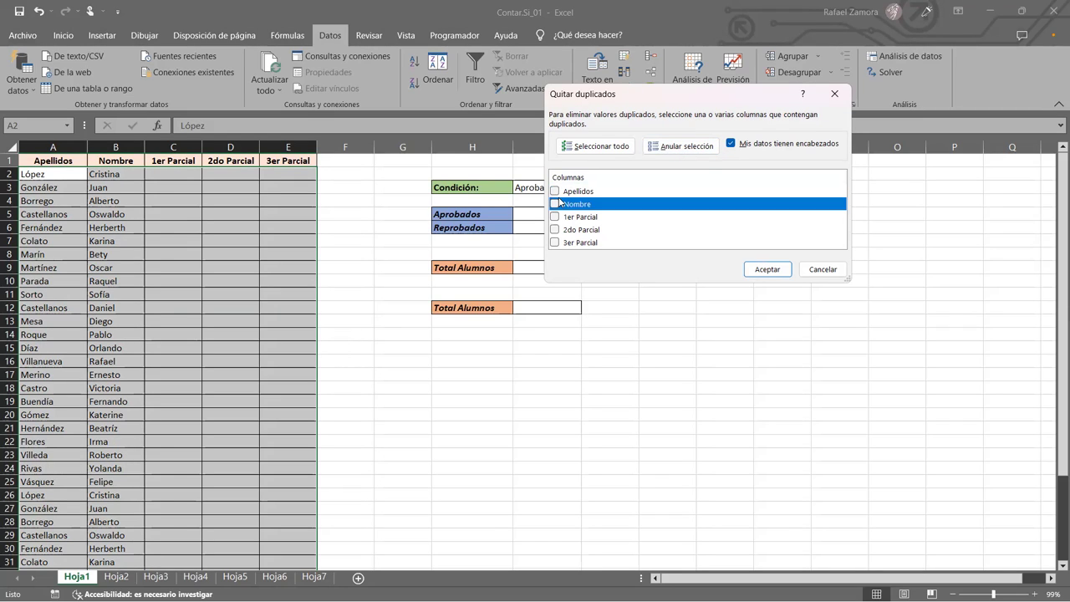
pyautogui.click(555, 192)
pyautogui.click(555, 192)
pyautogui.click(562, 205)
pyautogui.click(555, 205)
pyautogui.click(767, 269)
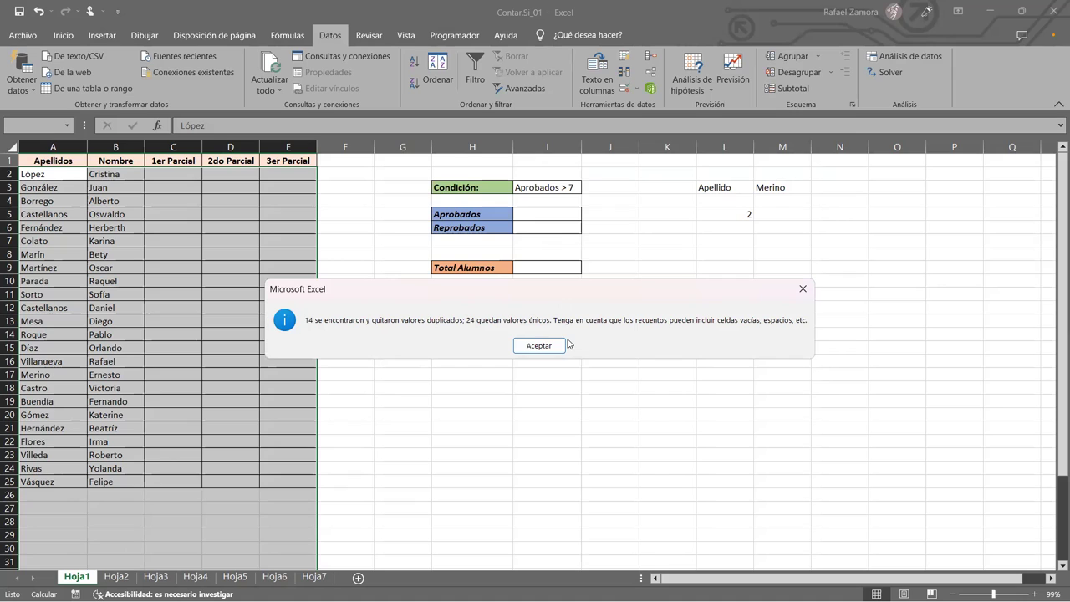
pyautogui.click(541, 344)
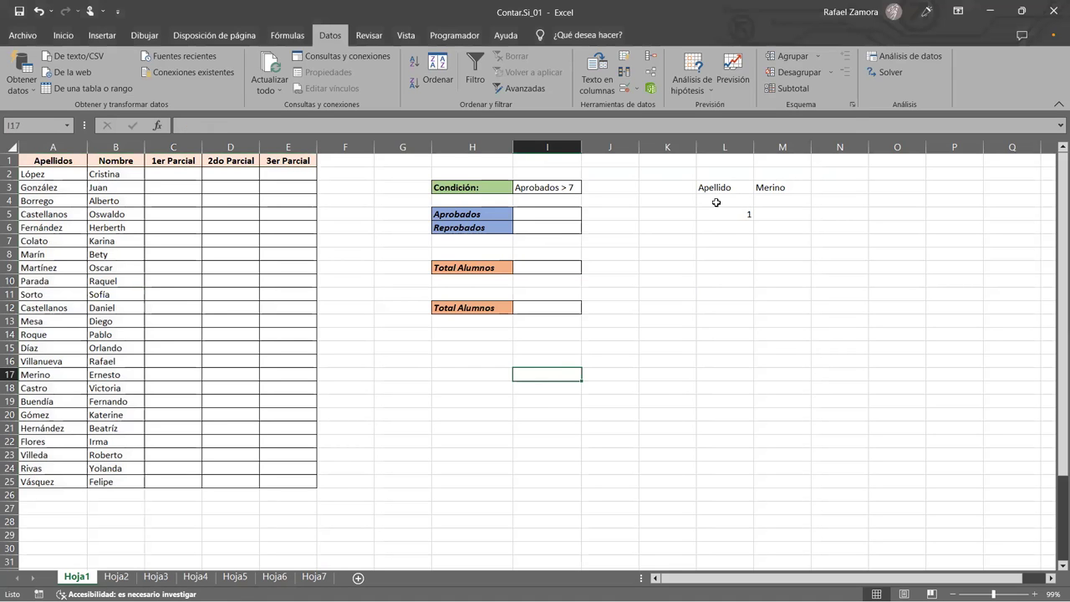
pyautogui.click(772, 188)
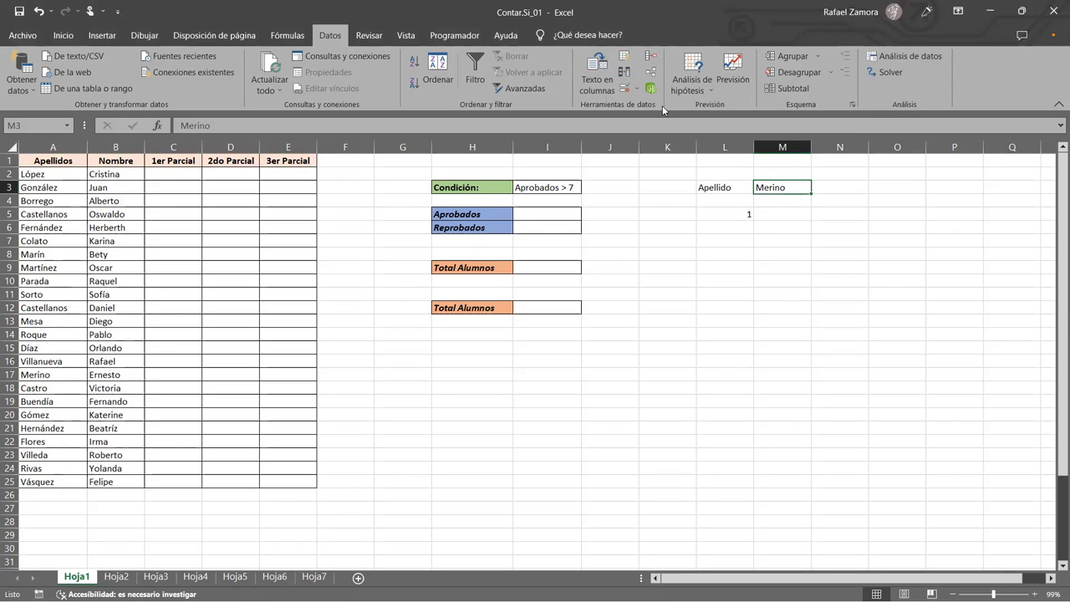
# Give M3 a list data validation sourced from the surnames column
pyautogui.click(631, 87)
pyautogui.click(633, 142)
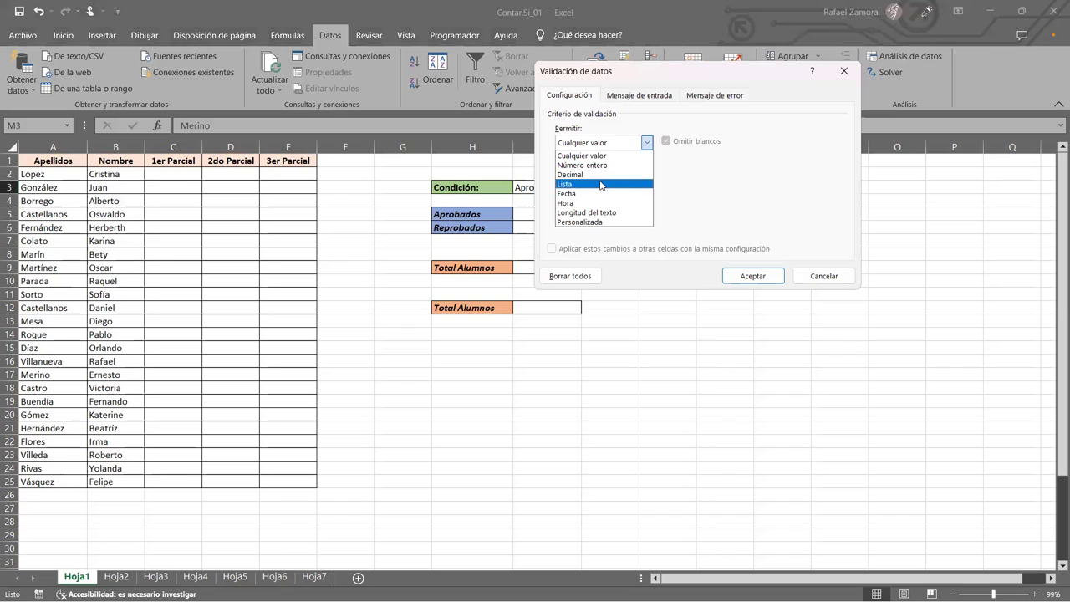
pyautogui.click(598, 184)
pyautogui.click(54, 176)
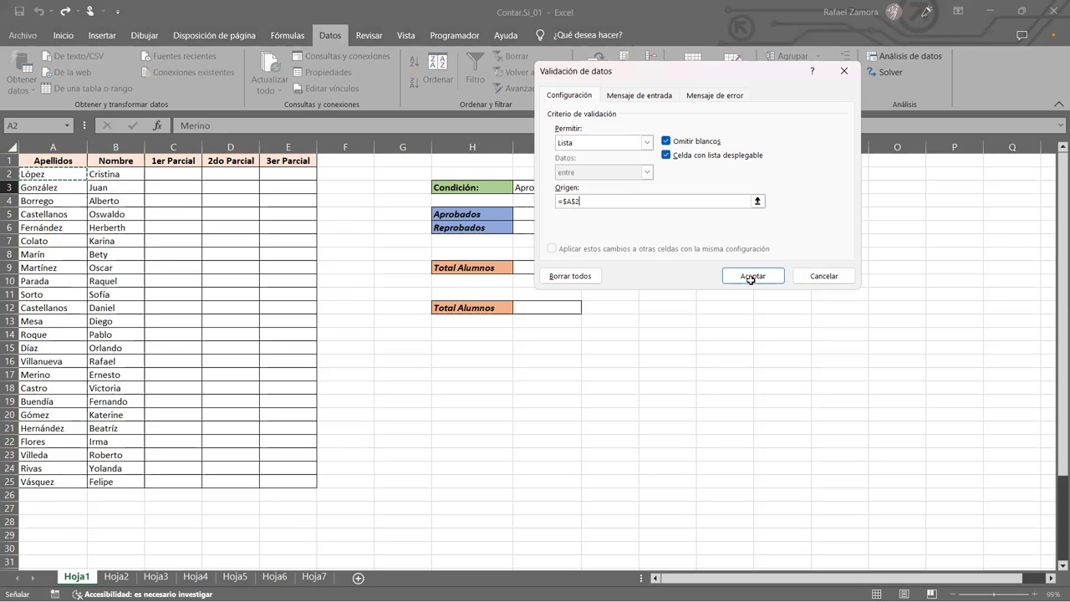
pyautogui.click(751, 276)
# Try the M3 dropdown with Villeda, Rivas, Hernández and Flores, watching L5's count
pyautogui.click(817, 188)
pyautogui.click(783, 255)
pyautogui.click(816, 187)
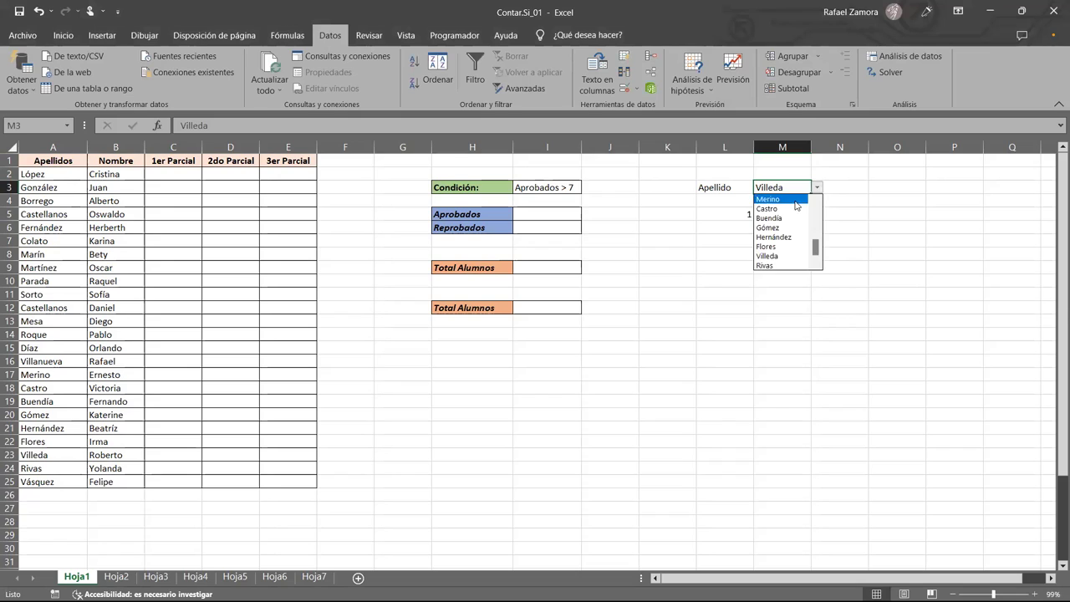
pyautogui.press('Down')
pyautogui.press('Down')
pyautogui.press('Down')
pyautogui.press('Down')
pyautogui.press('Down')
pyautogui.press('Return')
pyautogui.click(817, 190)
pyautogui.press('Down')
pyautogui.press('Return')
pyautogui.click(817, 187)
pyautogui.click(782, 239)
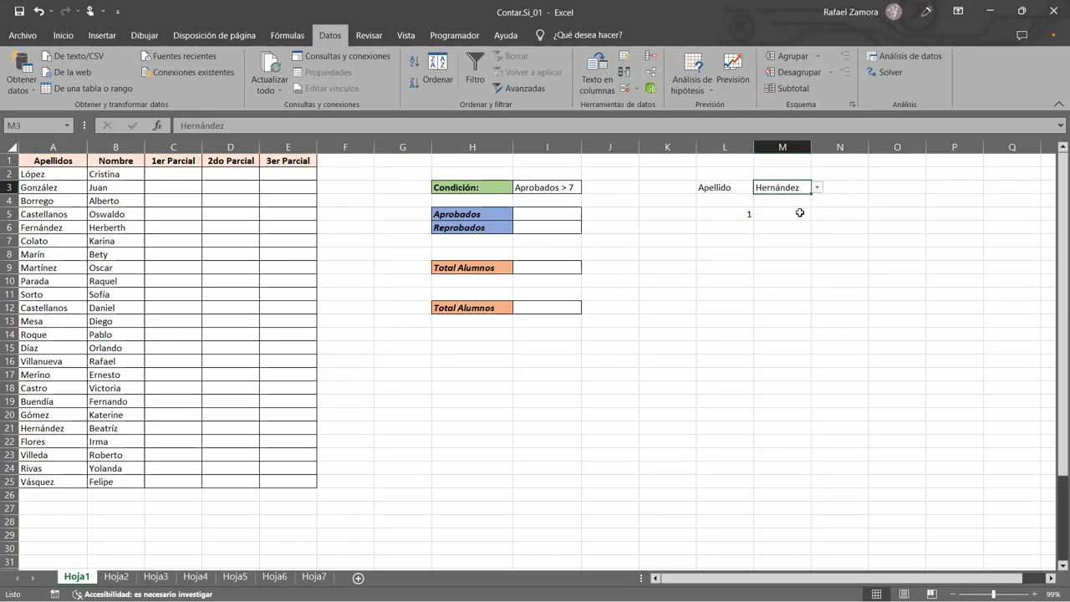
pyautogui.click(817, 190)
pyautogui.click(817, 247)
# Delete the Apellido label, surname and count in the lookup test area L2:N9
pyautogui.click(819, 241)
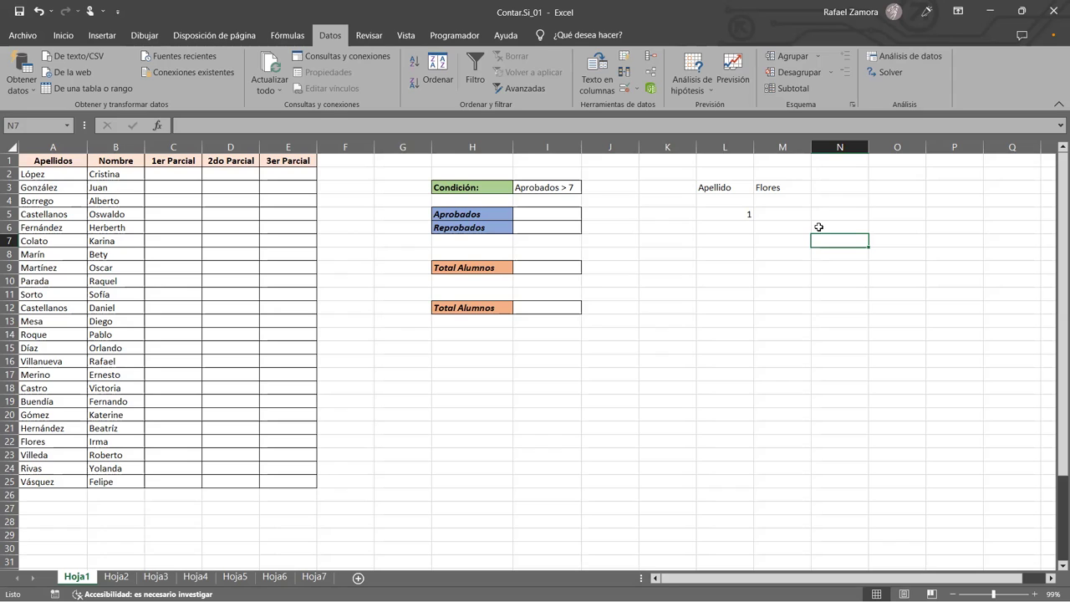
pyautogui.moveTo(717, 174); pyautogui.dragTo(812, 265)
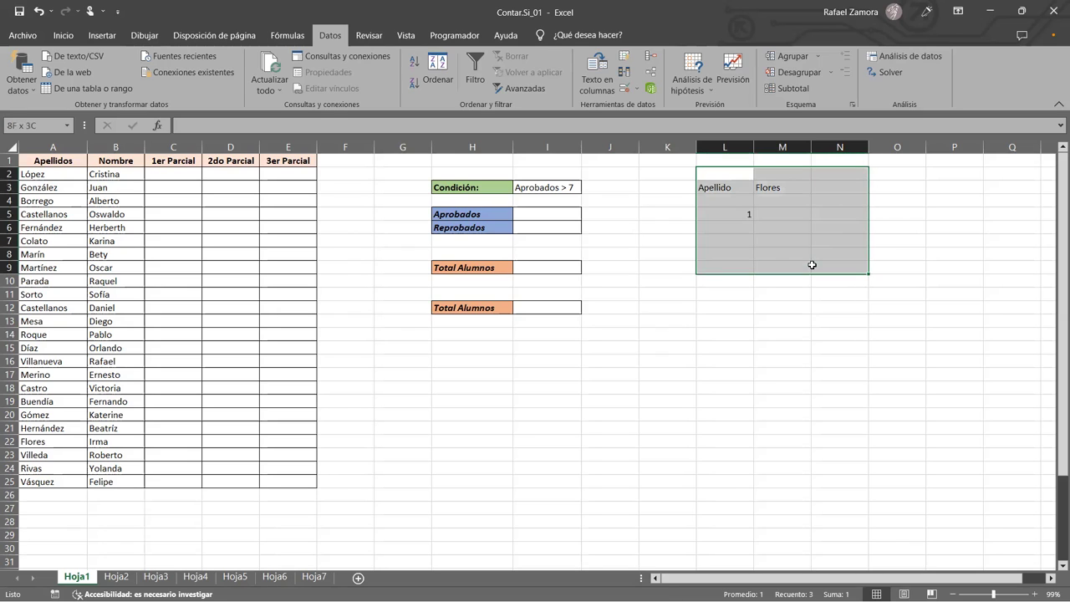
pyautogui.press('Delete')
pyautogui.click(650, 383)
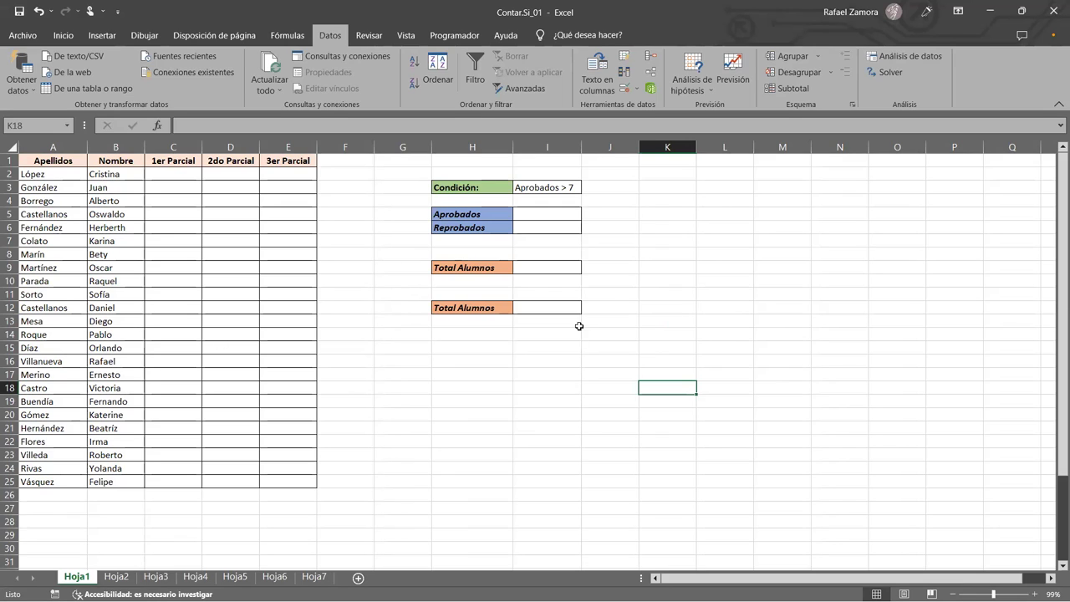
# Type the colours Azul, Blanco, Rojo, Naranja and Verde into K3:K7
pyautogui.click(664, 189)
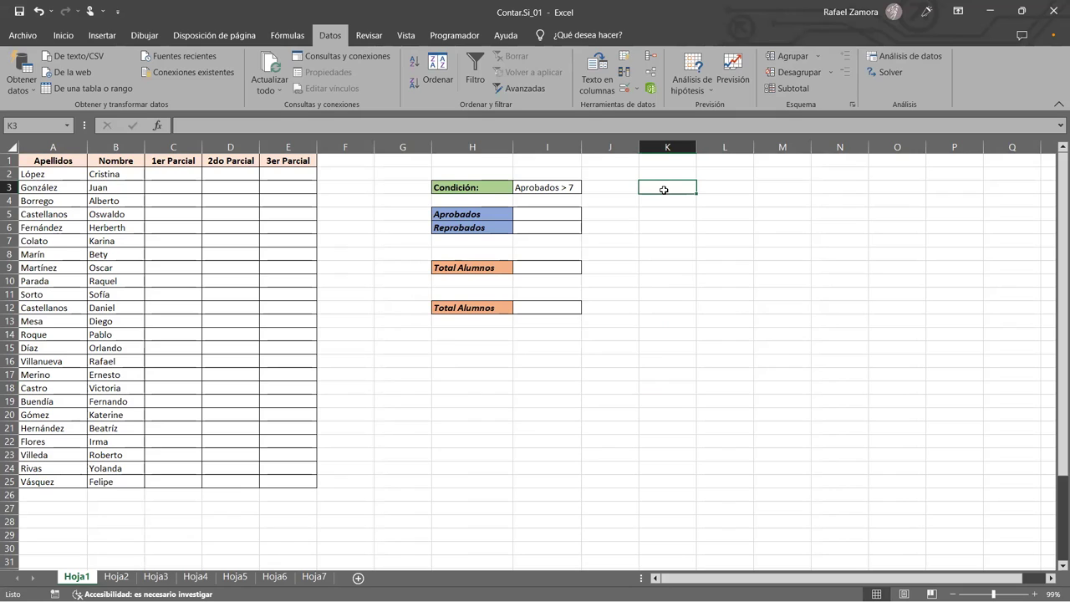
pyautogui.write('Azu')
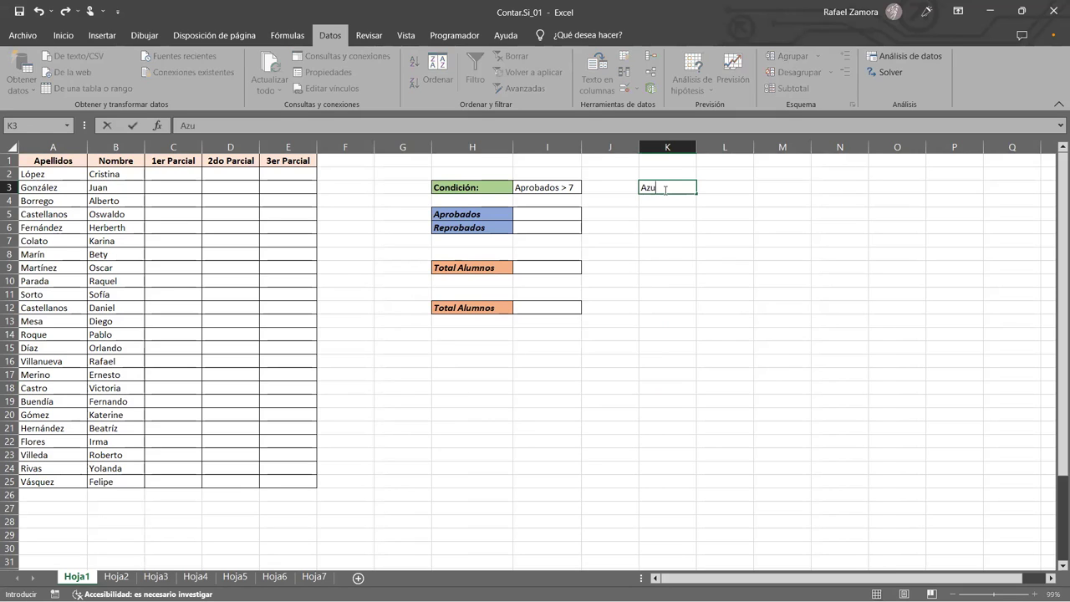
pyautogui.write('l')
pyautogui.press('Return')
pyautogui.write('Blanco')
pyautogui.press('Return')
pyautogui.write('Rojo')
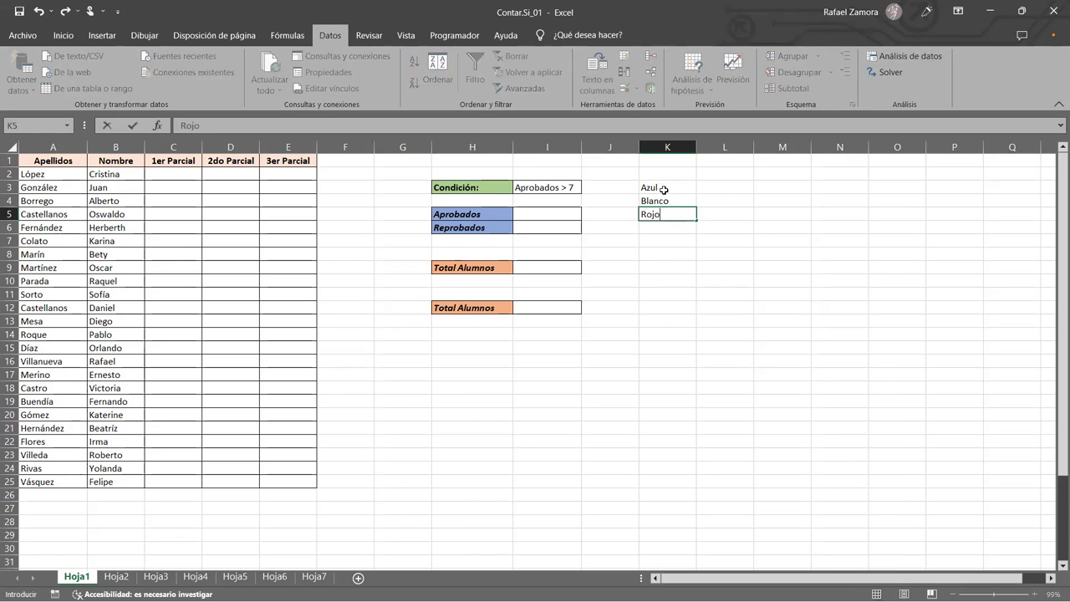
pyautogui.press('Return')
pyautogui.write('Naranja')
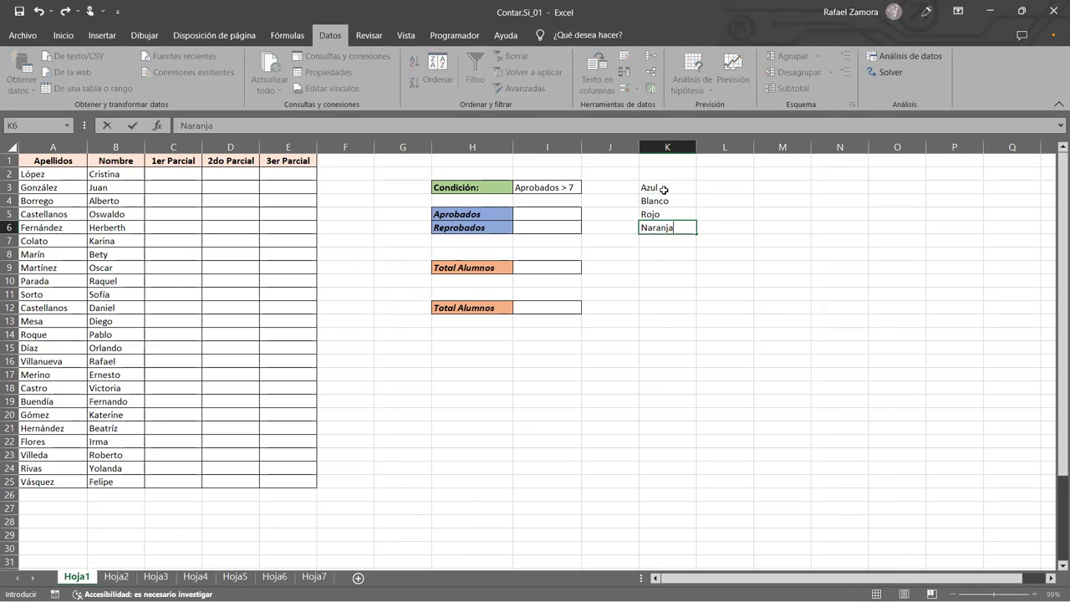
pyautogui.press('Return')
pyautogui.write('Verde')
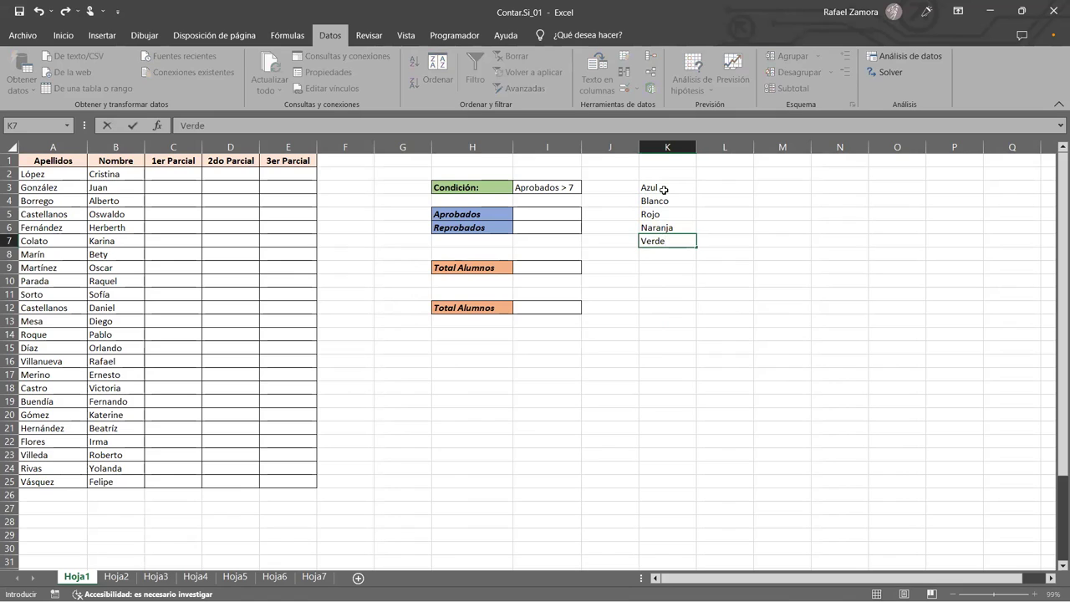
# Repeat the five-colour list down column K to row 29 with the fill handle
pyautogui.moveTo(663, 189); pyautogui.dragTo(687, 247)
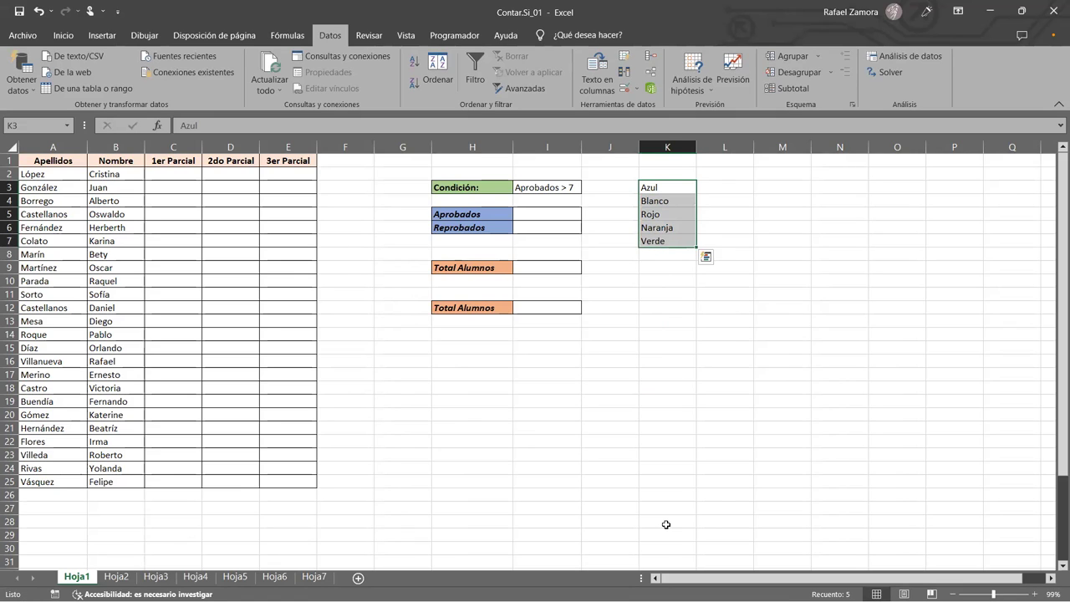
pyautogui.moveTo(697, 244); pyautogui.dragTo(695, 543)
pyautogui.scroll(1, 747, 447)
pyautogui.click(725, 186)
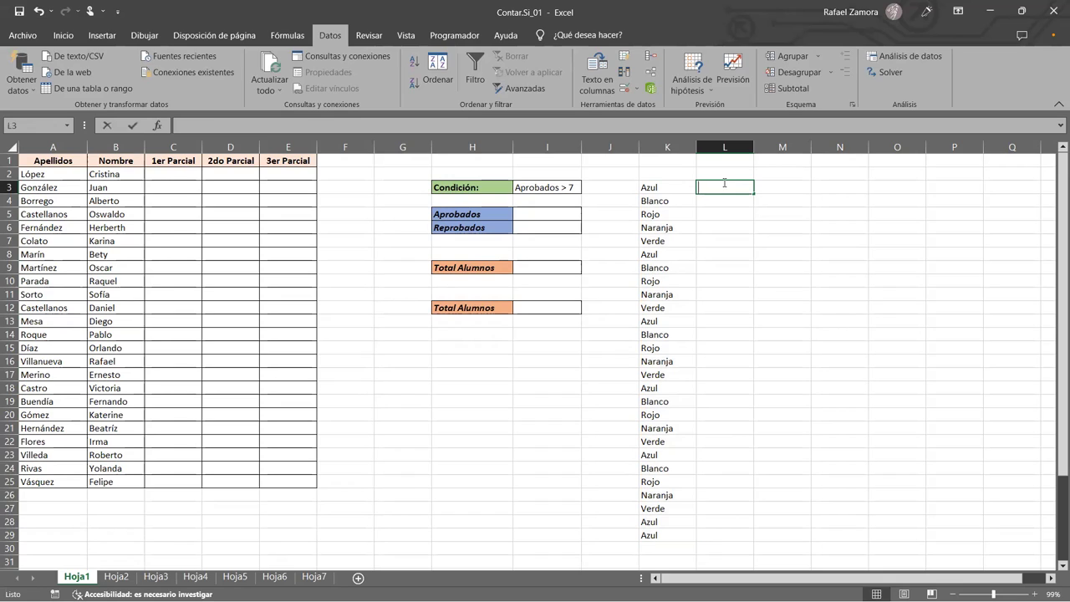
# Enter =ALEATORIO() in L3 and fill it down to L29
pyautogui.write('=ale')
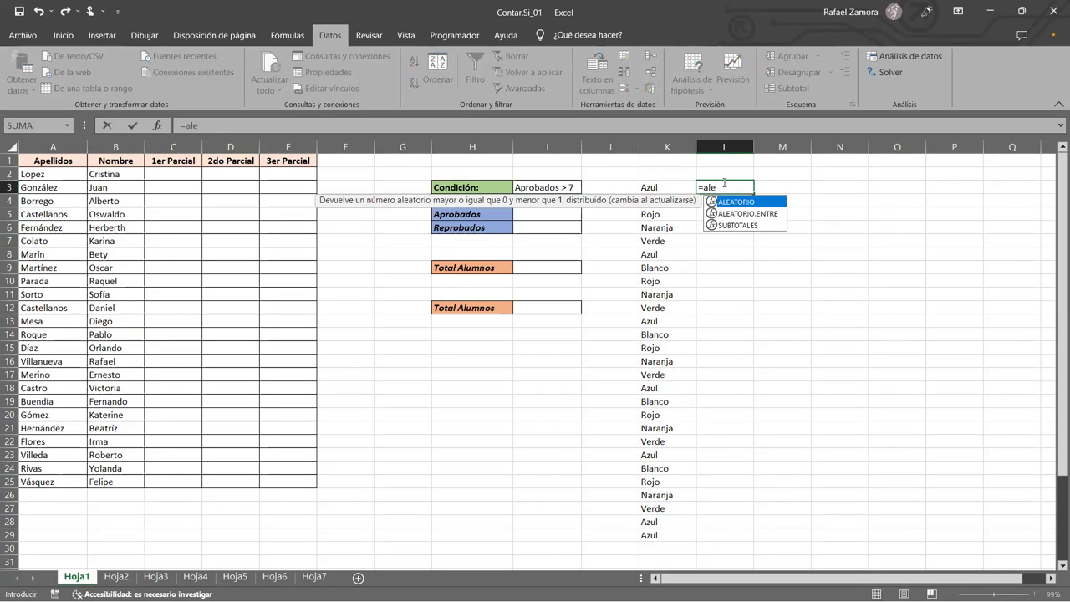
pyautogui.press('Tab')
pyautogui.hotkey('ctrl', 'Return')
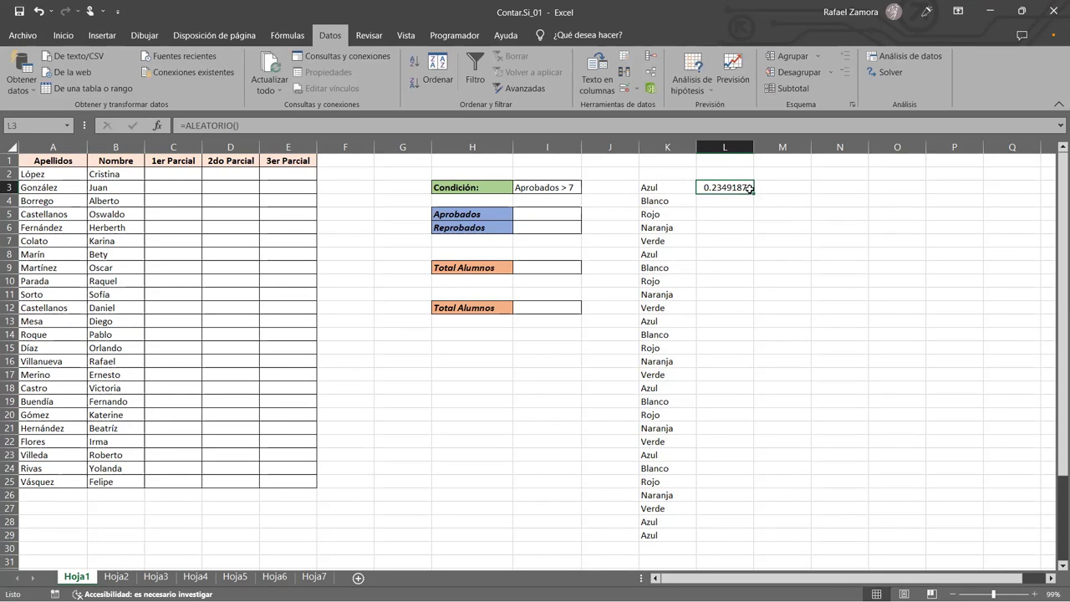
pyautogui.moveTo(754, 192); pyautogui.dragTo(747, 537)
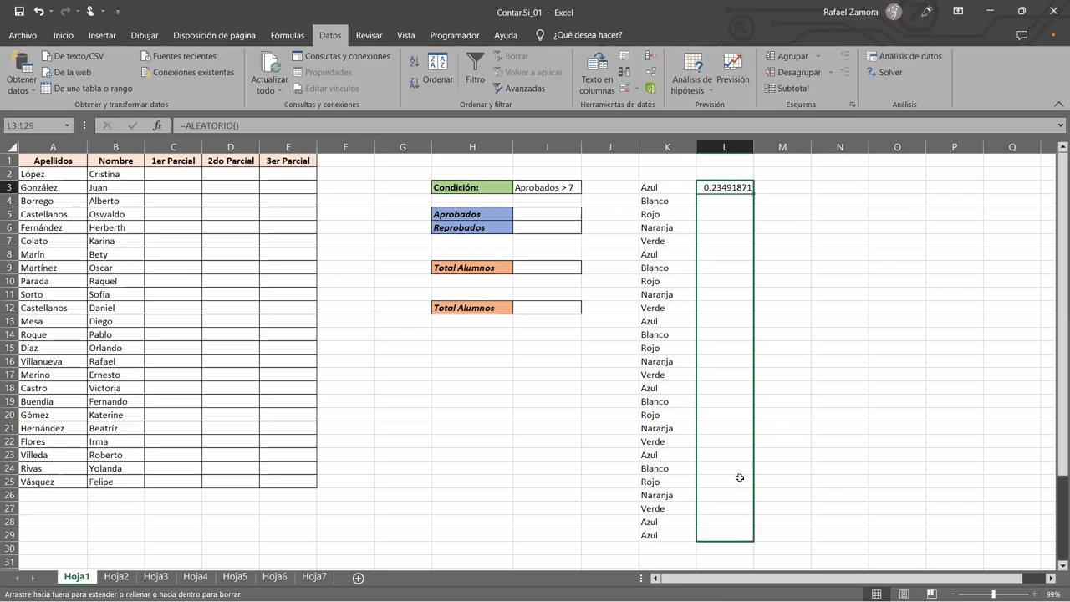
# Sort the colour list alphabetically from the Data ribbon
pyautogui.click(685, 214)
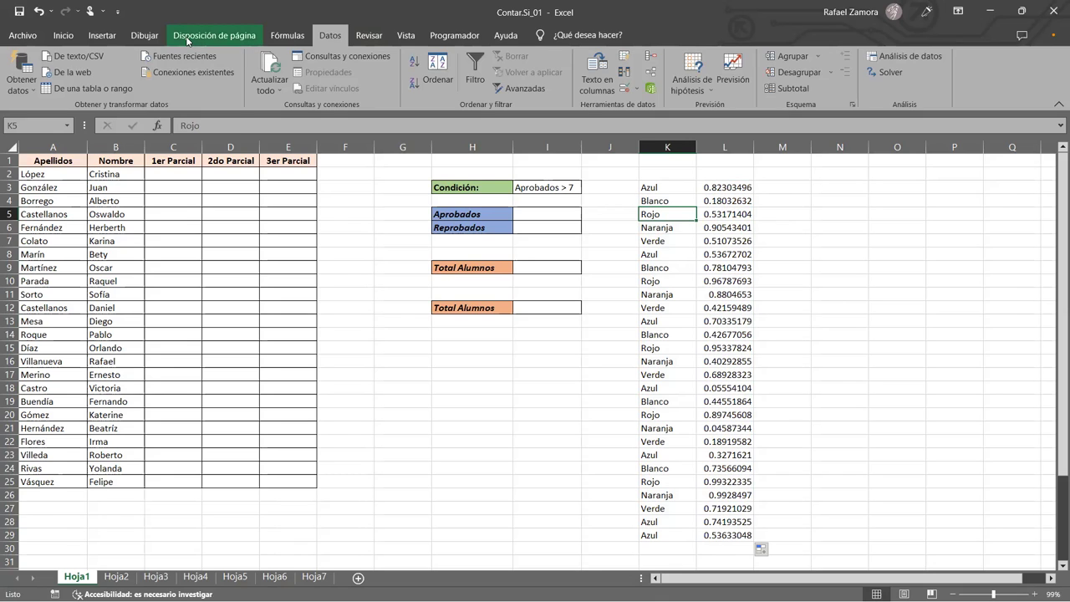
pyautogui.click(63, 35)
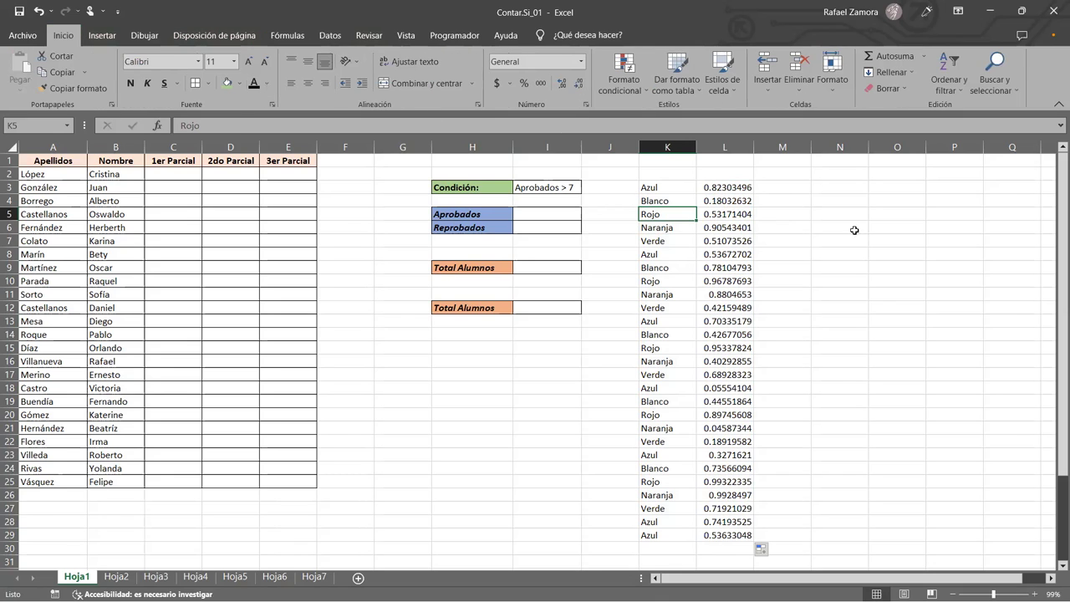
pyautogui.click(330, 35)
pyautogui.click(414, 67)
pyautogui.click(415, 67)
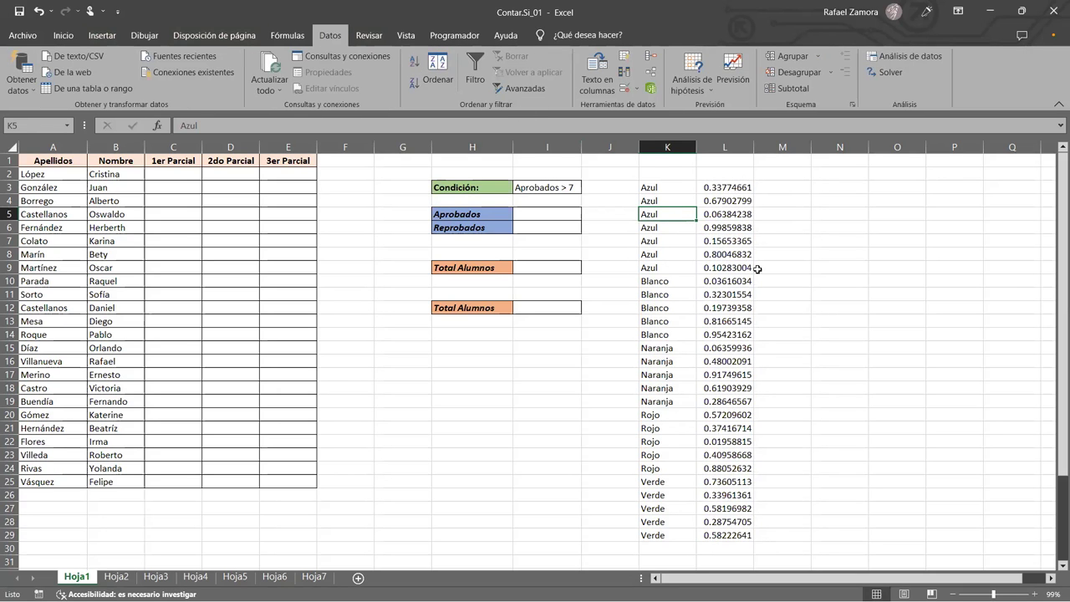
# Select K3:L29 and sort it Z to A so Verde comes first
pyautogui.click(672, 189)
pyautogui.moveTo(704, 338); pyautogui.dragTo(711, 508)
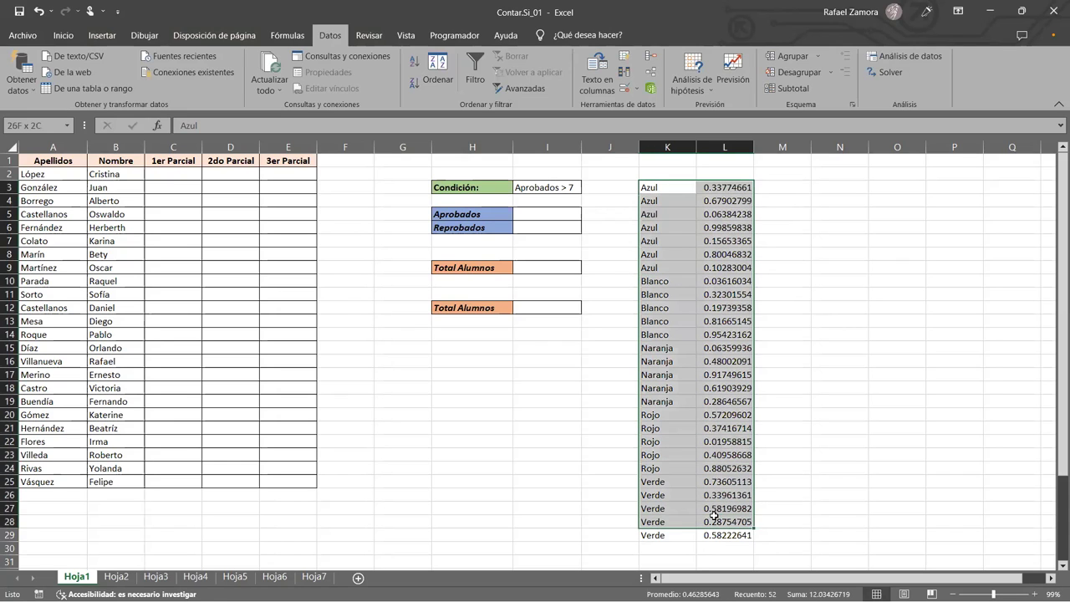
pyautogui.click(757, 513)
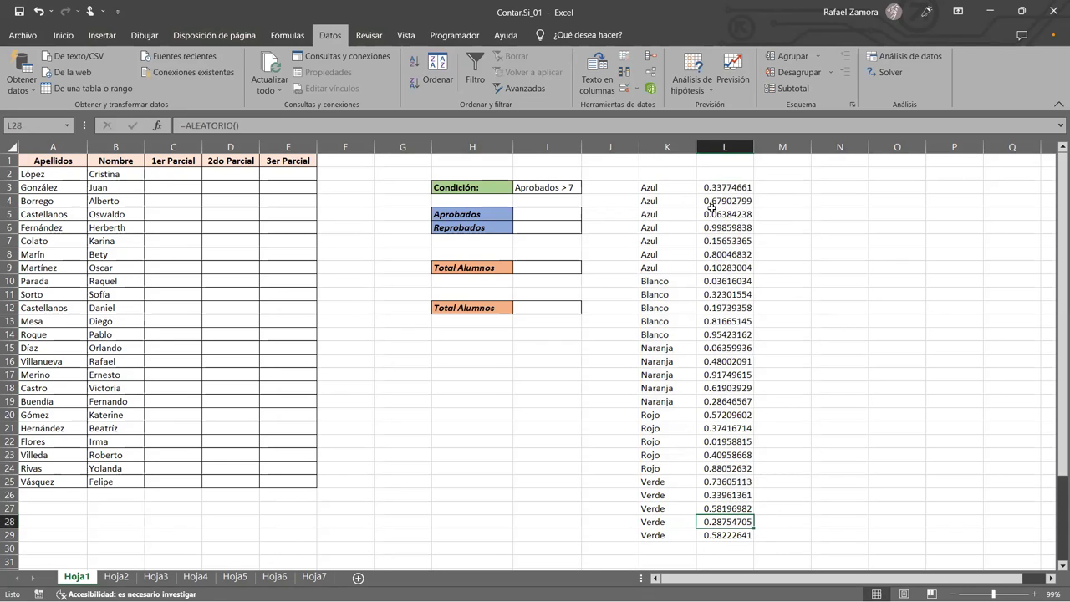
pyautogui.press('Up')
pyautogui.press('Up')
pyautogui.press('Up')
pyautogui.moveTo(660, 188); pyautogui.dragTo(726, 536)
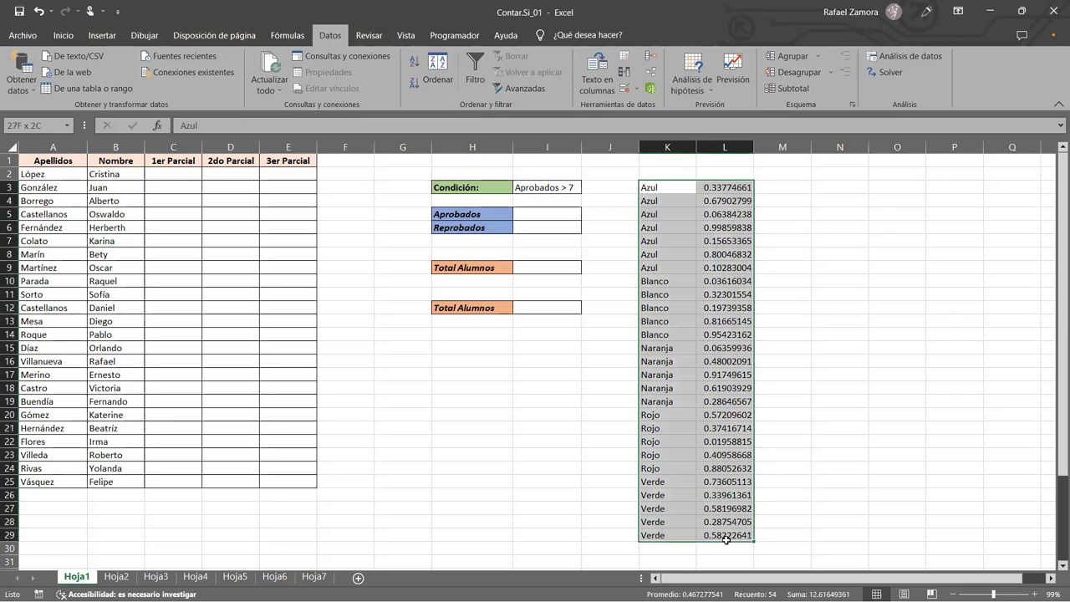
pyautogui.click(415, 86)
pyautogui.click(416, 86)
pyautogui.click(416, 86)
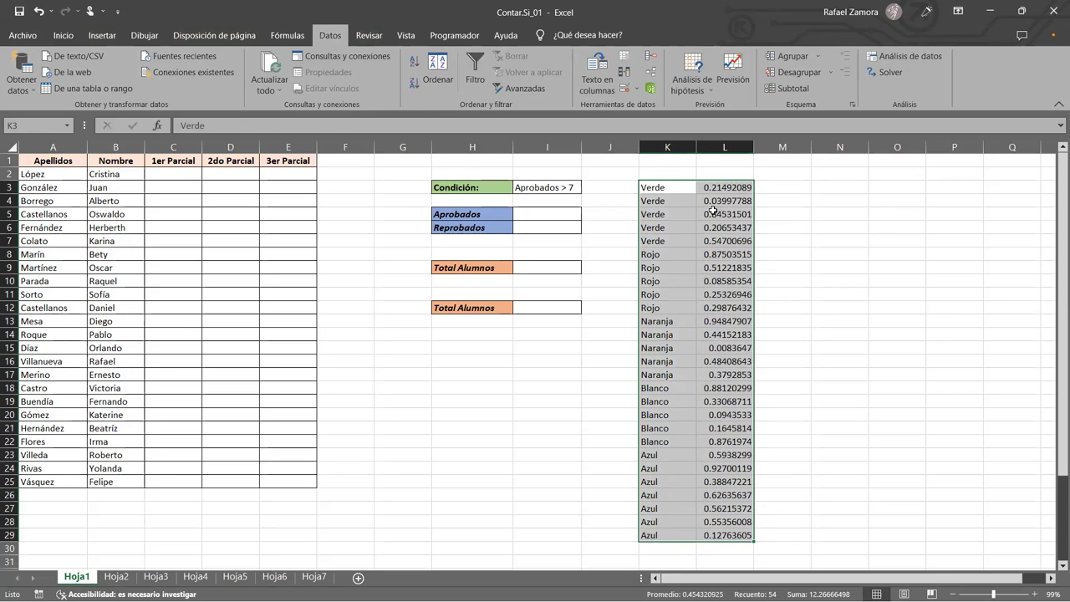
pyautogui.click(742, 187)
pyautogui.doubleClick(742, 187)
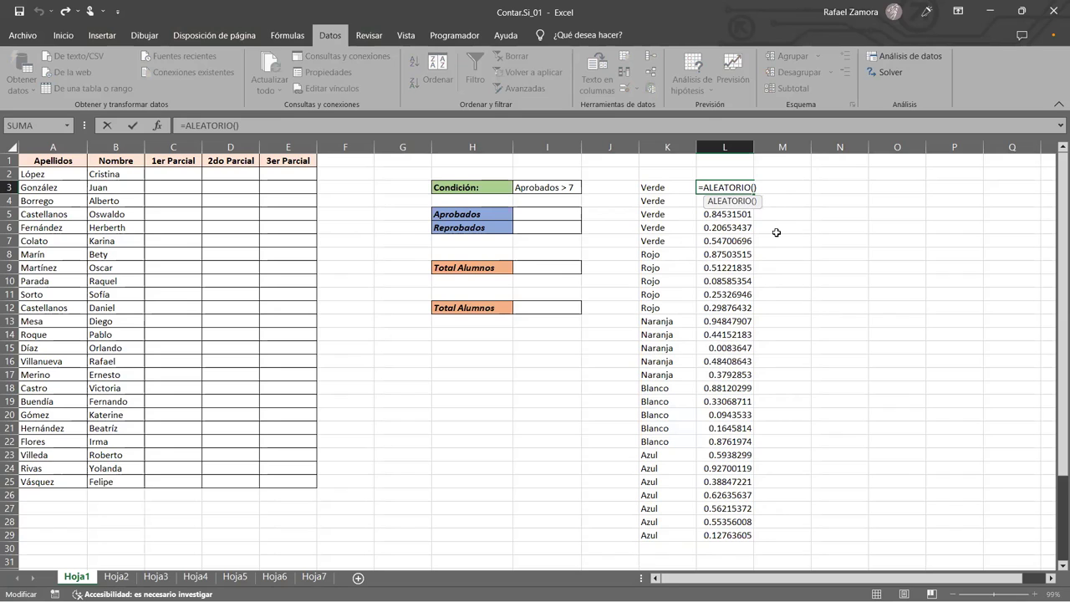
# Change L3 to =ALEATORIO.ENTRE(10,50) and fill it down to L29
pyautogui.press('BackSpace')
pyautogui.write('.ENTRE(10,50')
pyautogui.hotkey('ctrl', 'Return')
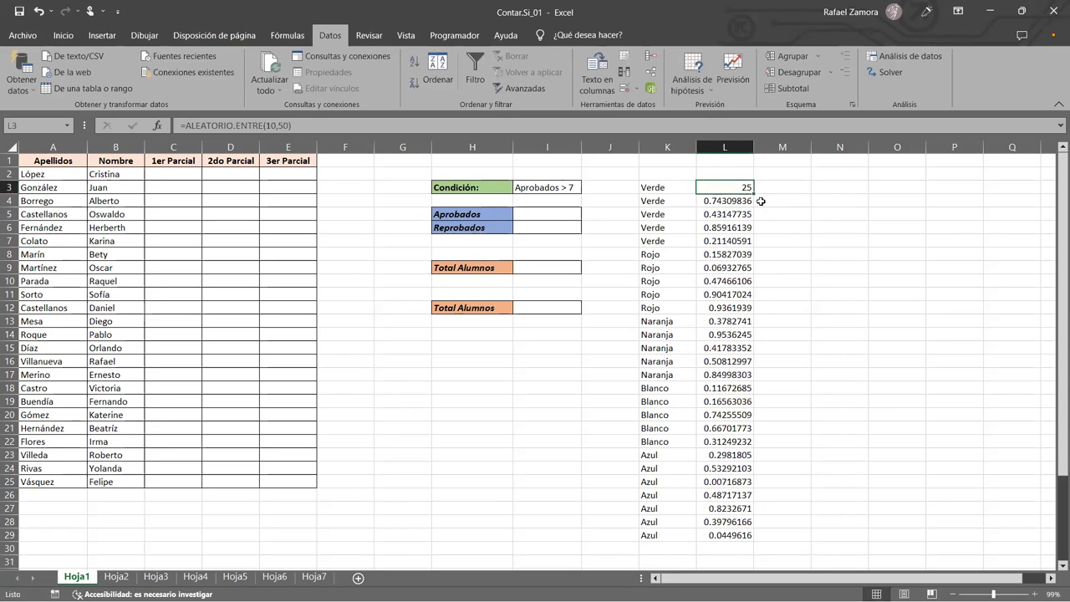
pyautogui.doubleClick(754, 196)
# Shuffle the colours by sorting repeatedly on the random numbers in column L
pyautogui.click(724, 240)
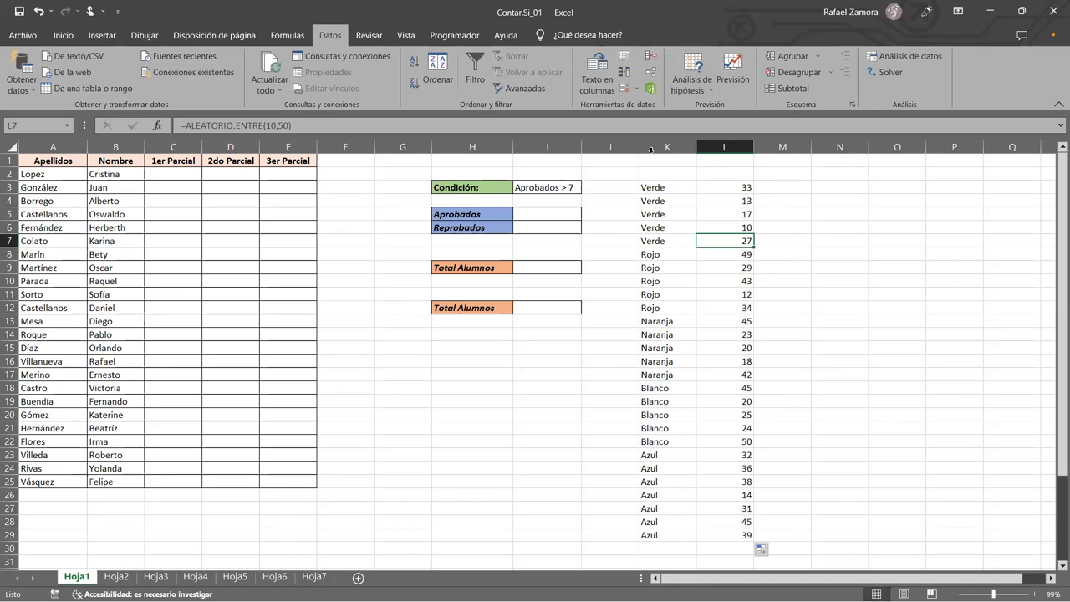
pyautogui.click(673, 228)
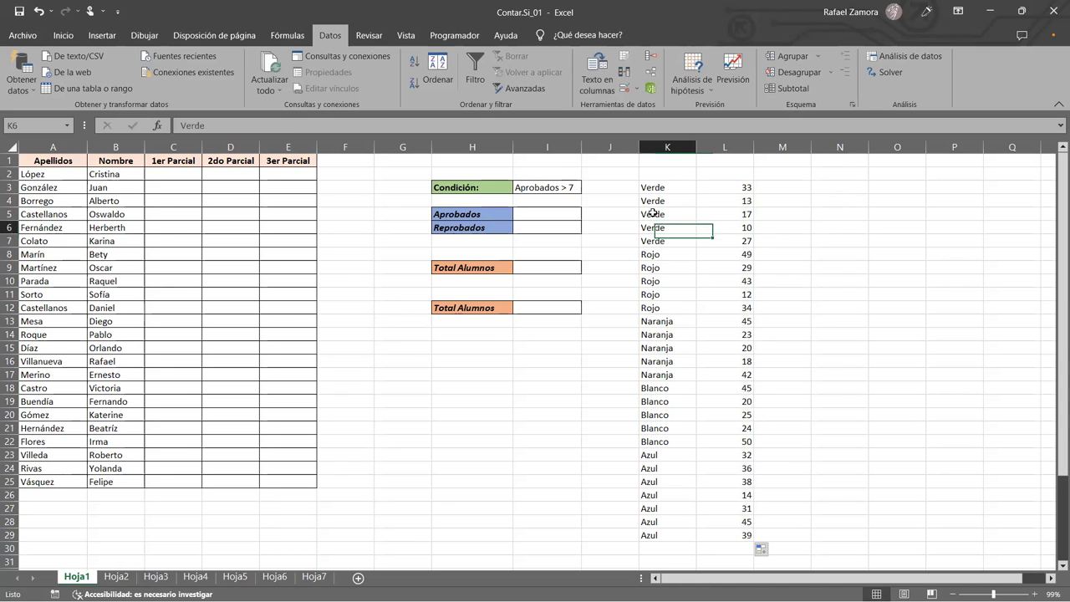
pyautogui.click(420, 66)
pyautogui.click(419, 64)
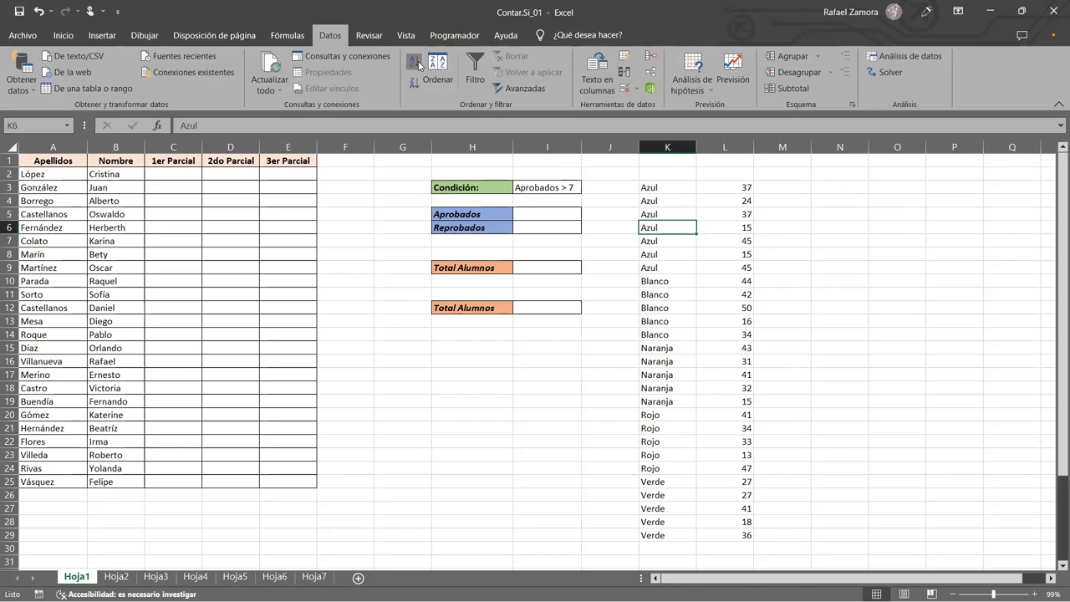
pyautogui.click(724, 281)
pyautogui.click(414, 63)
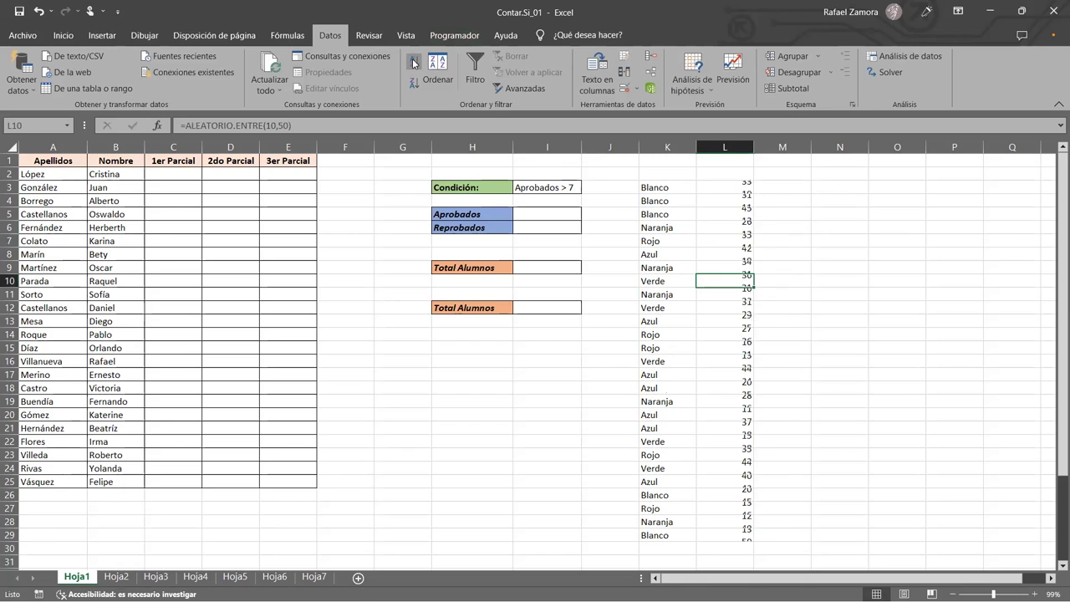
pyautogui.click(414, 64)
pyautogui.click(415, 64)
pyautogui.click(417, 65)
pyautogui.click(417, 64)
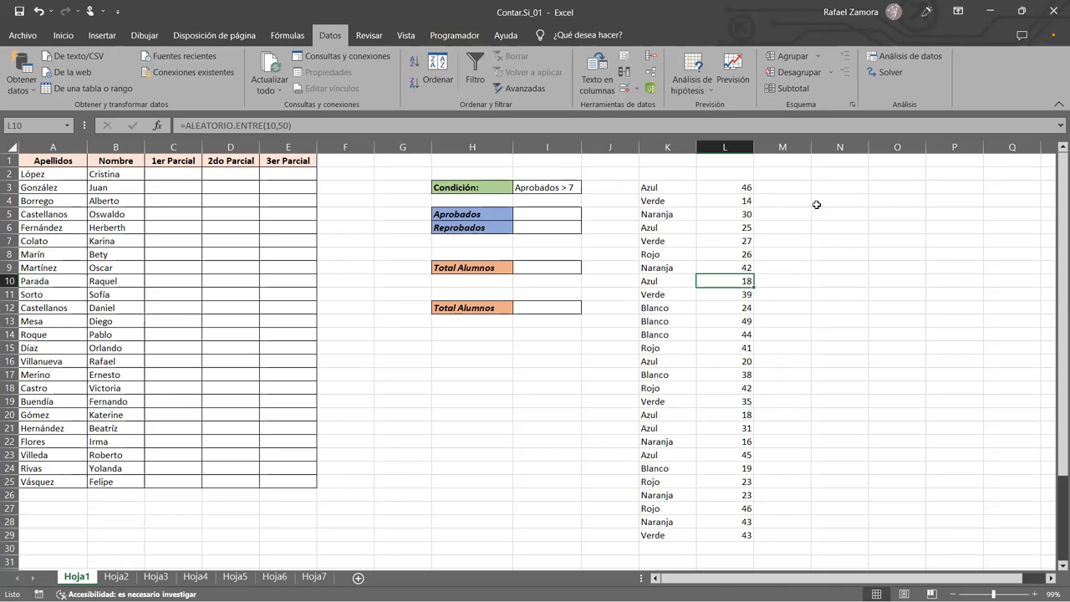
# Delete the random helper numbers from column L
pyautogui.moveTo(733, 173); pyautogui.dragTo(724, 545)
pyautogui.press('Delete')
pyautogui.click(727, 429)
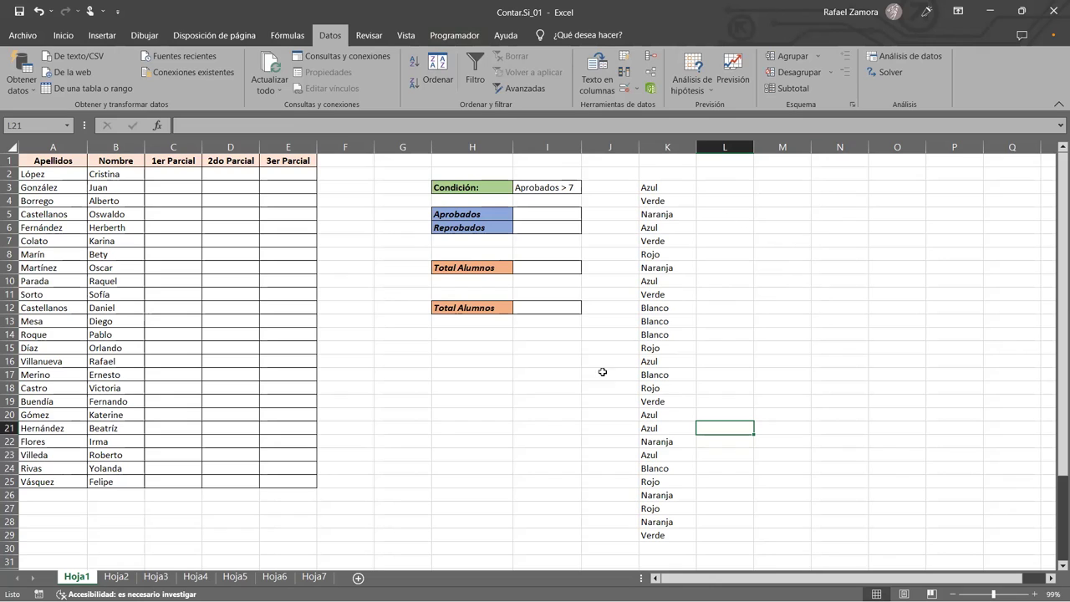
# Remove duplicates from the colour list, leaving the five unique colours
pyautogui.click(674, 199)
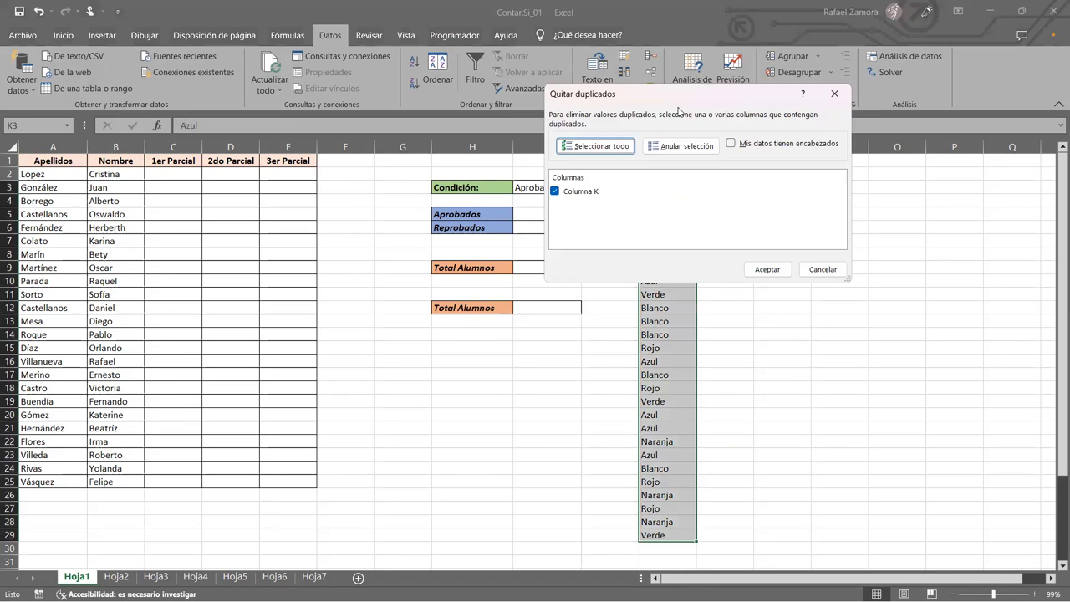
pyautogui.click(449, 216)
pyautogui.click(669, 306)
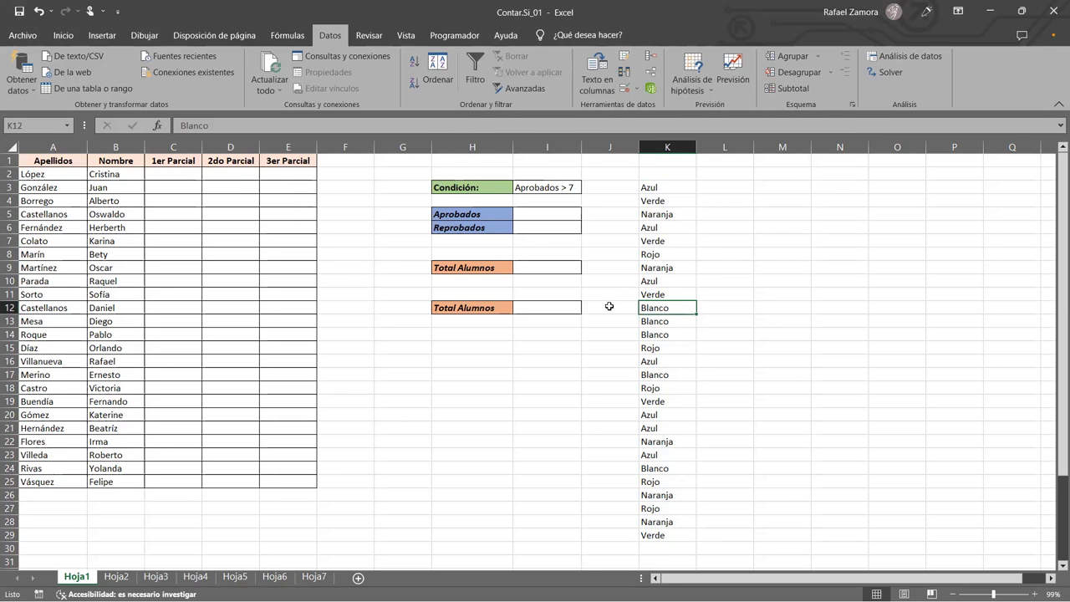
pyautogui.click(624, 72)
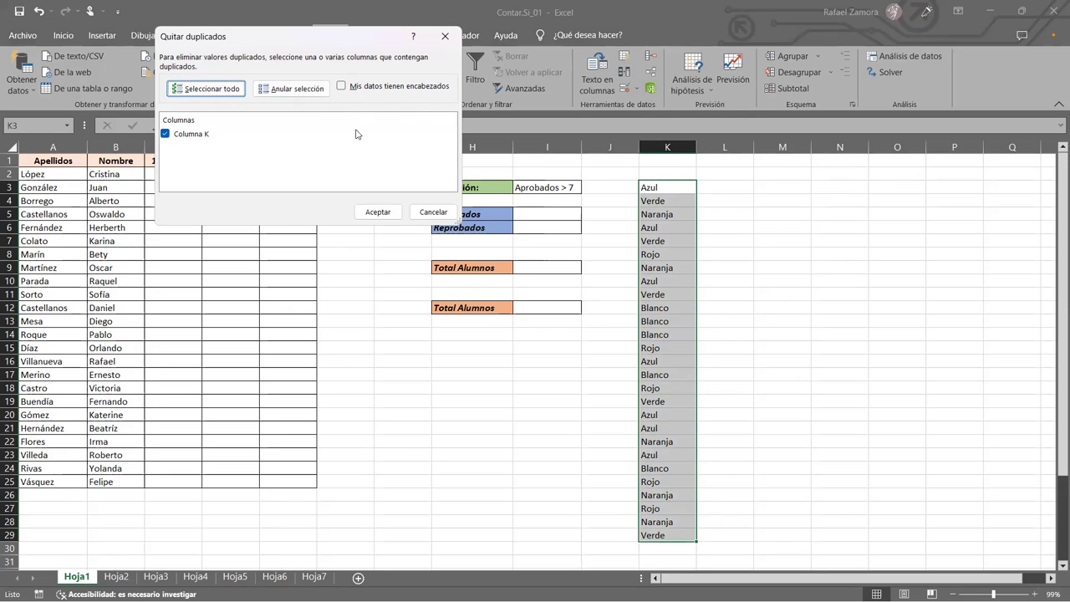
pyautogui.click(372, 212)
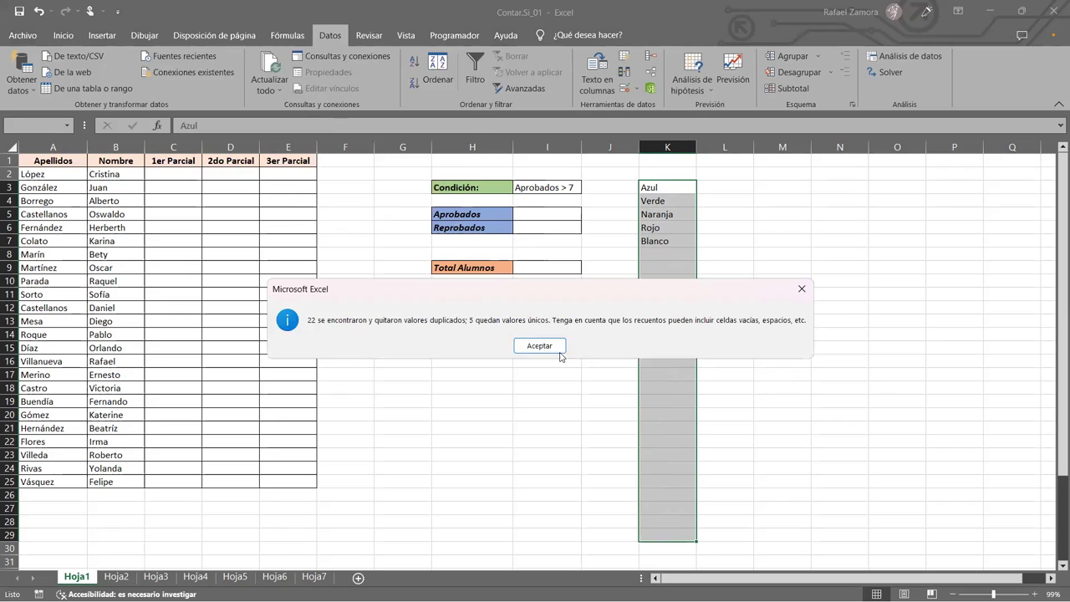
pyautogui.click(538, 345)
pyautogui.click(667, 308)
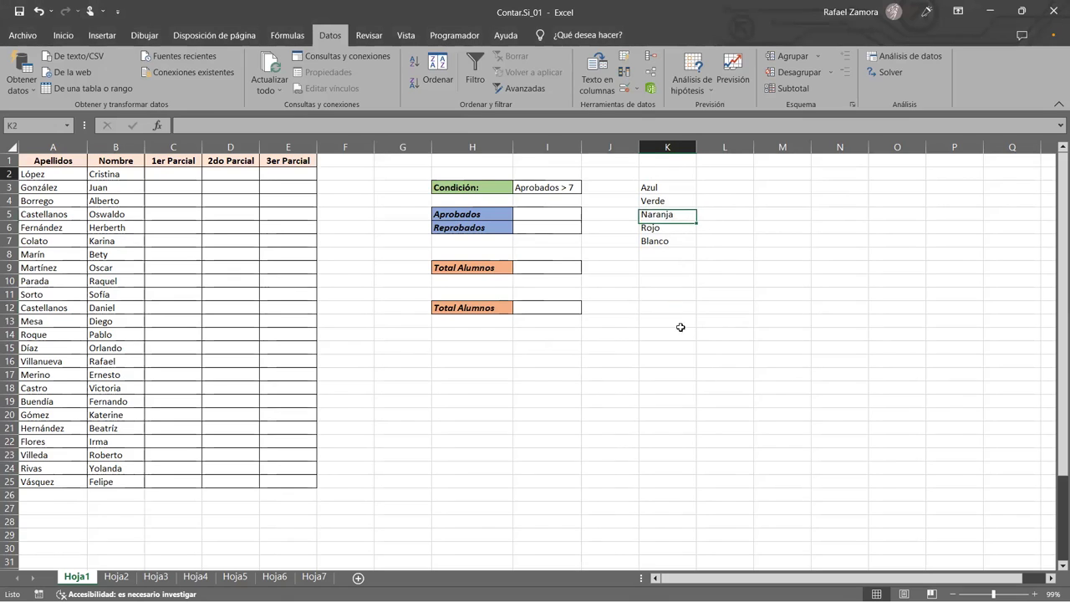
# Delete the five remaining colour names from column K
pyautogui.moveTo(657, 171); pyautogui.dragTo(677, 348)
pyautogui.press('Delete')
pyautogui.click(782, 386)
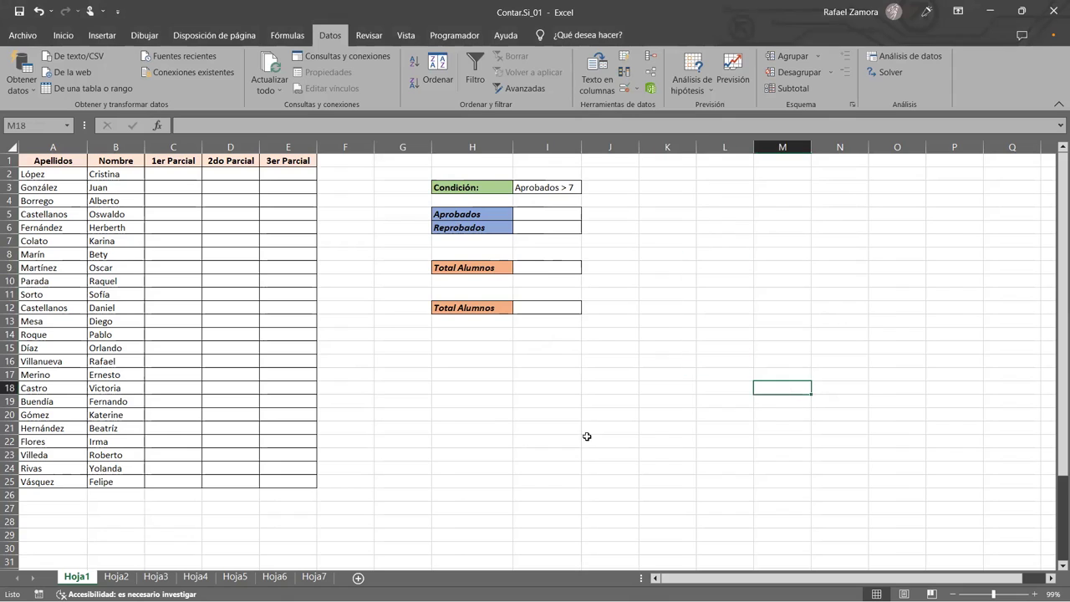
# Enter =ALEATORIO.ENTRE(1,10) in C2 as the first random grade
pyautogui.click(530, 452)
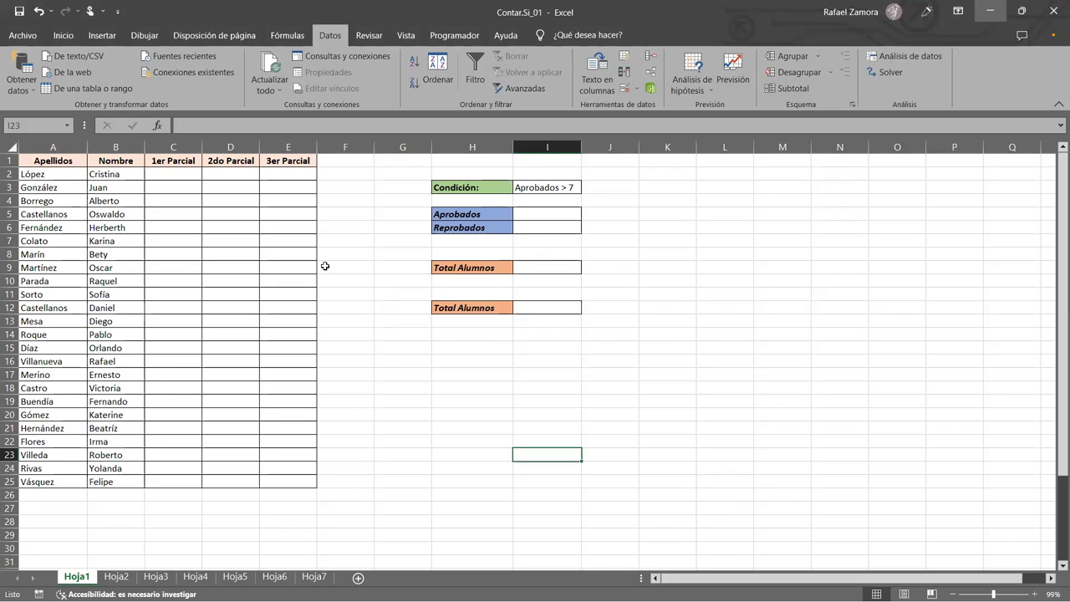
pyautogui.click(183, 179)
pyautogui.write('=')
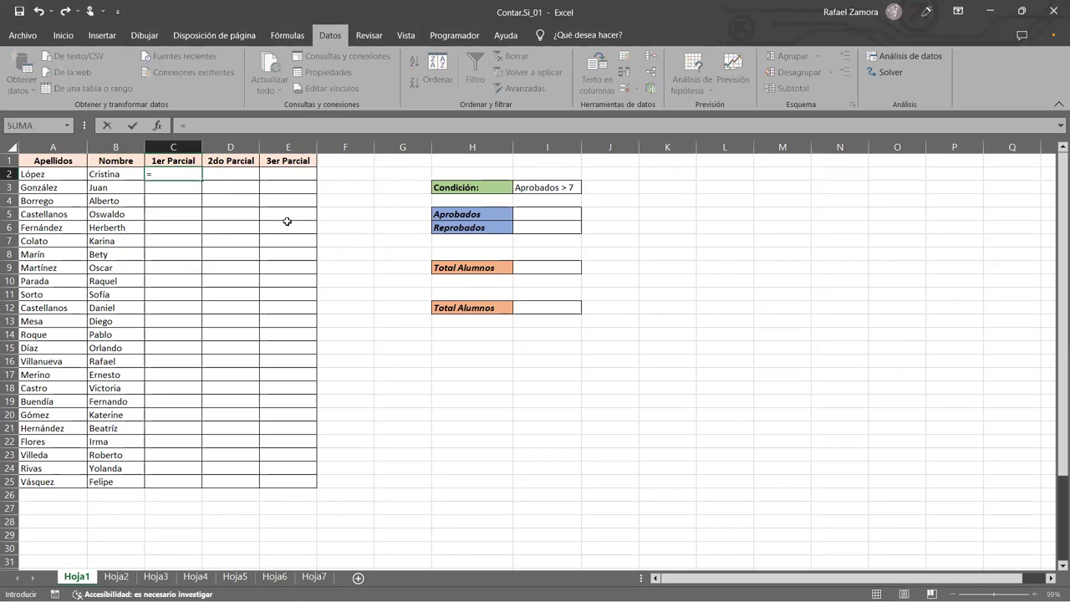
pyautogui.write('a')
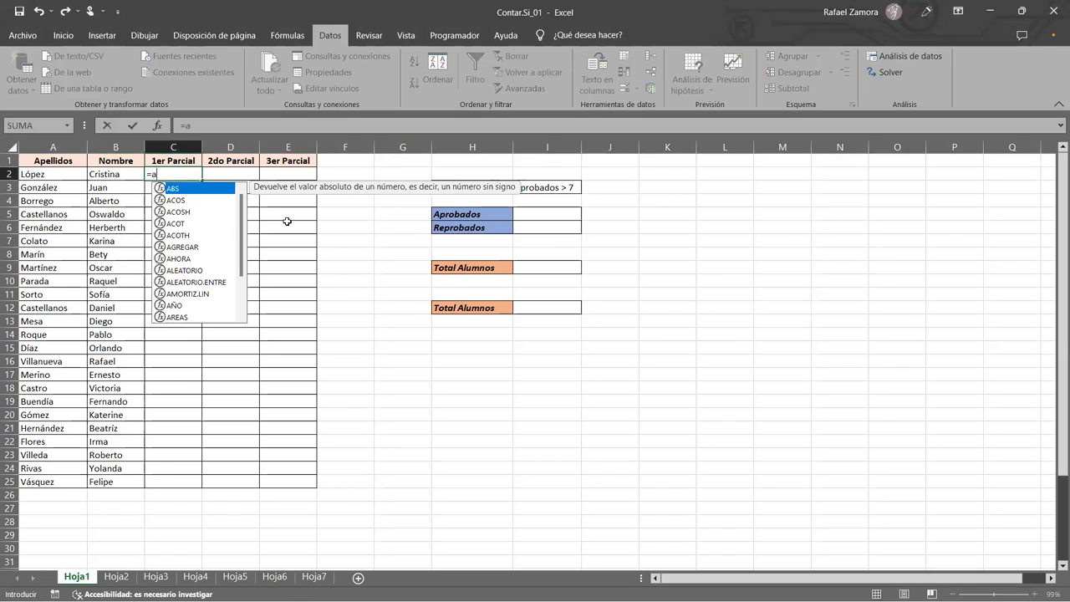
pyautogui.write('le')
pyautogui.press('Down')
pyautogui.press('Tab')
pyautogui.write(',10')
pyautogui.press('Return')
# Copy the random grade formula across C2:E25 for every student's three Parcial scores
pyautogui.click(187, 174)
pyautogui.click(75, 35)
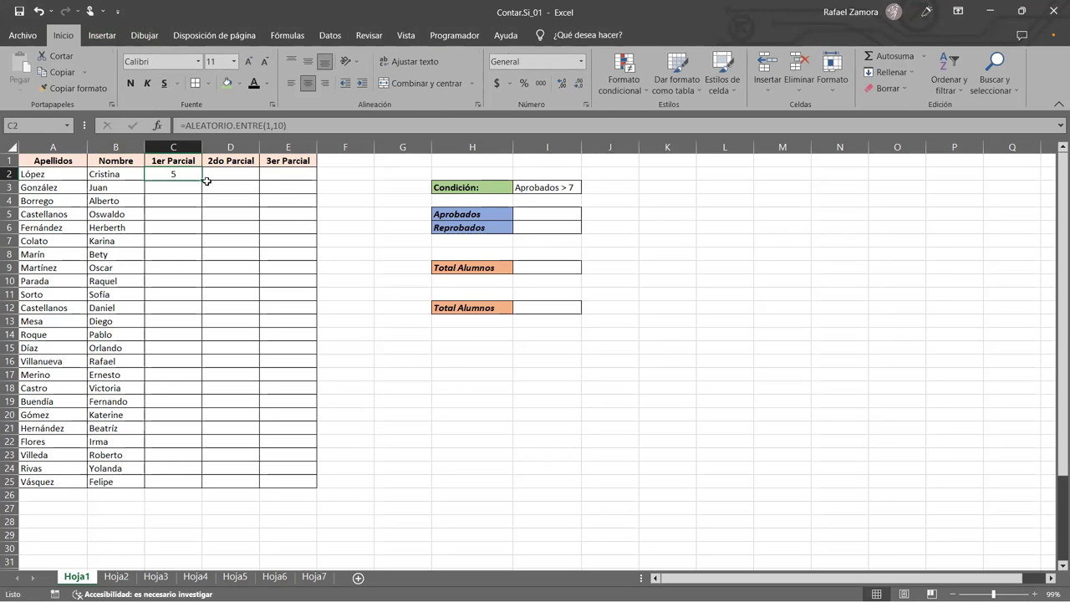
pyautogui.moveTo(202, 180)
pyautogui.mouseDown()
pyautogui.moveTo(370, 179)
pyautogui.moveTo(304, 184)
pyautogui.moveTo(311, 179)
pyautogui.moveTo(298, 476)
pyautogui.mouseUp()
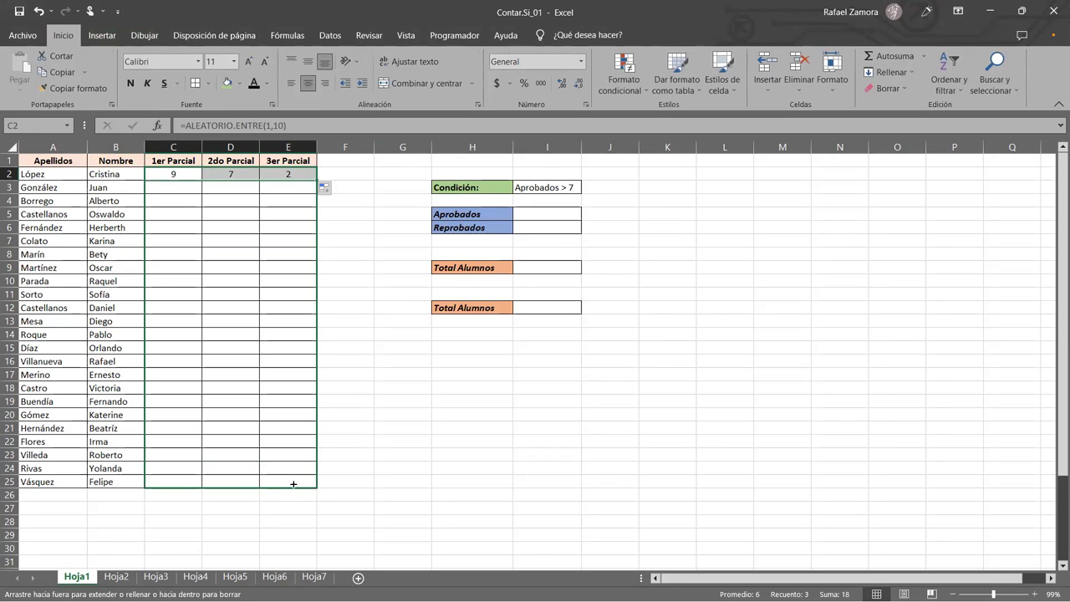
pyautogui.click(530, 375)
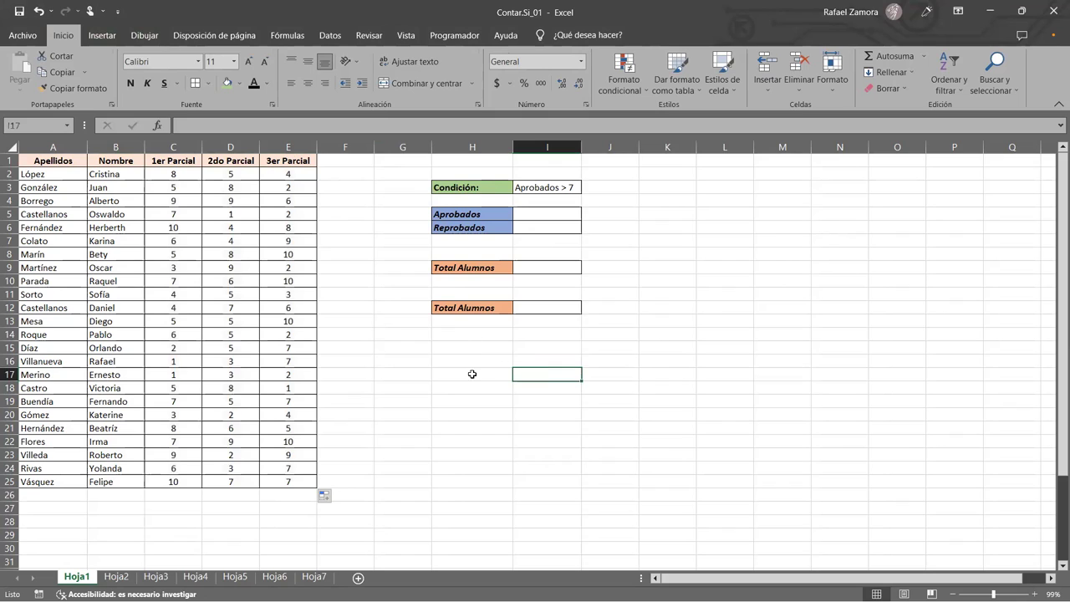
pyautogui.click(655, 278)
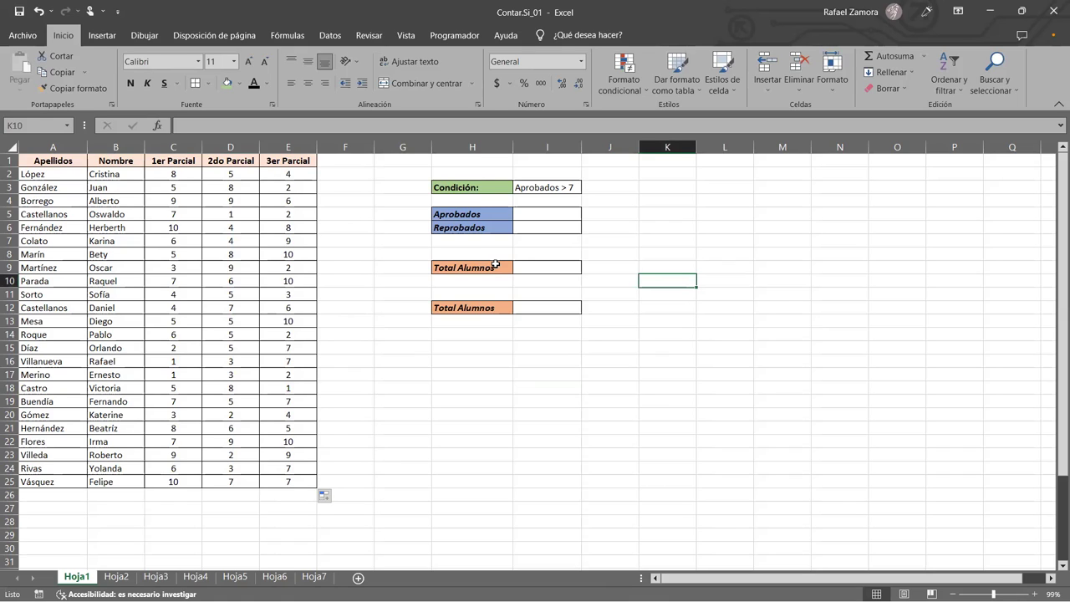
# Add an Aprobado header in F1 with borders and the green header style down to row 25
pyautogui.click(343, 159)
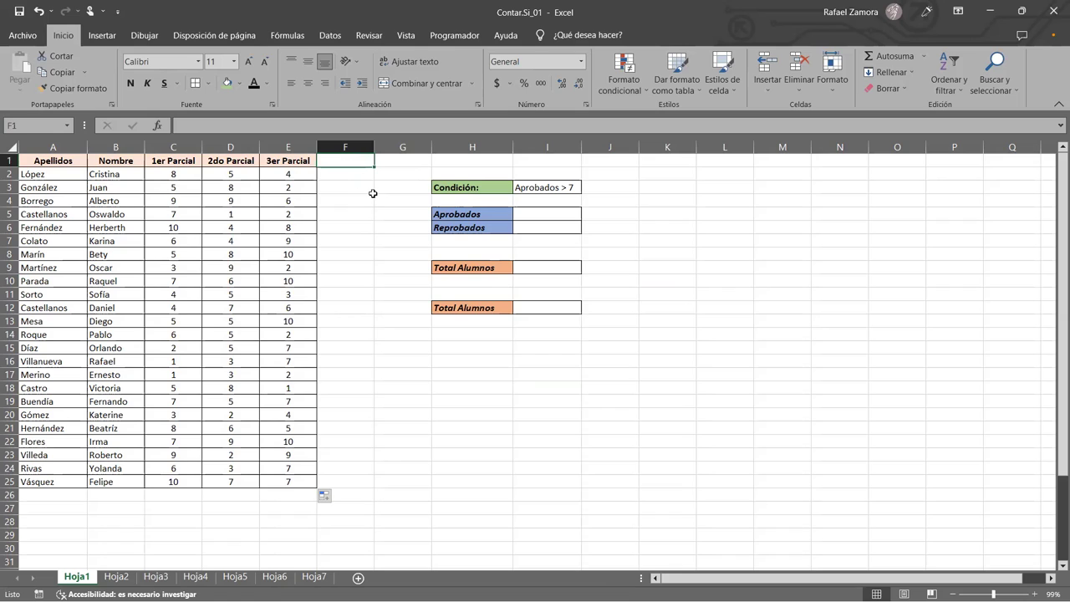
pyautogui.write('Aprobado')
pyautogui.press('Return')
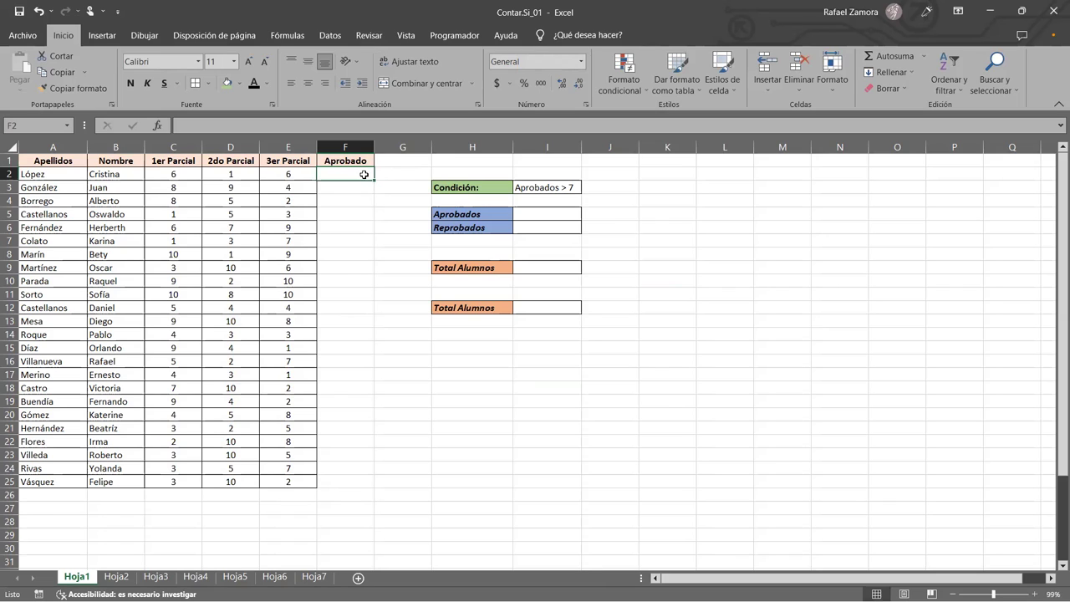
pyautogui.moveTo(365, 174); pyautogui.dragTo(337, 481)
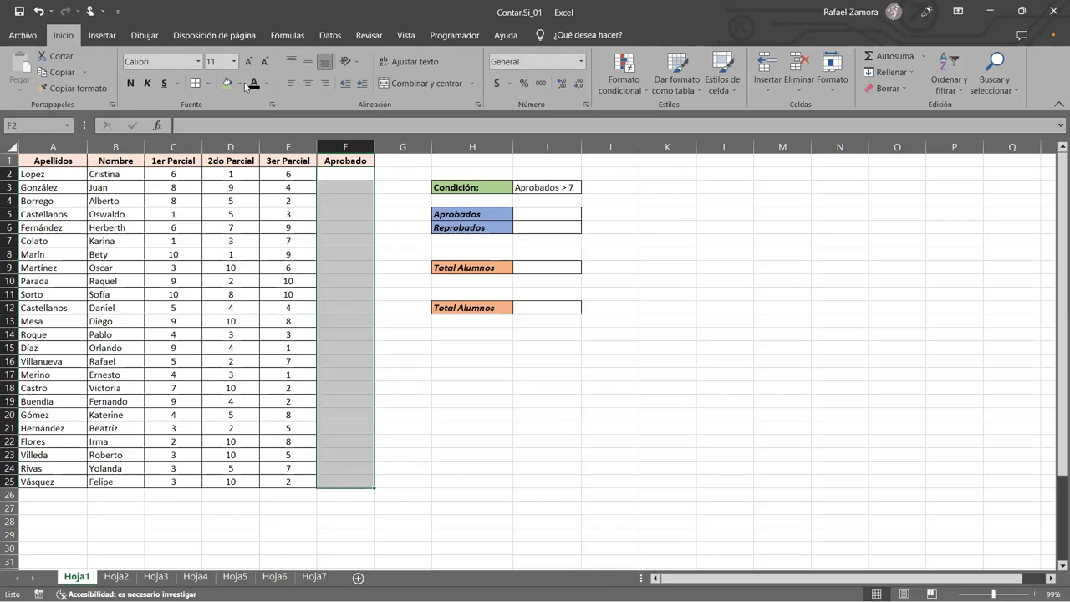
pyautogui.moveTo(343, 160); pyautogui.dragTo(334, 486)
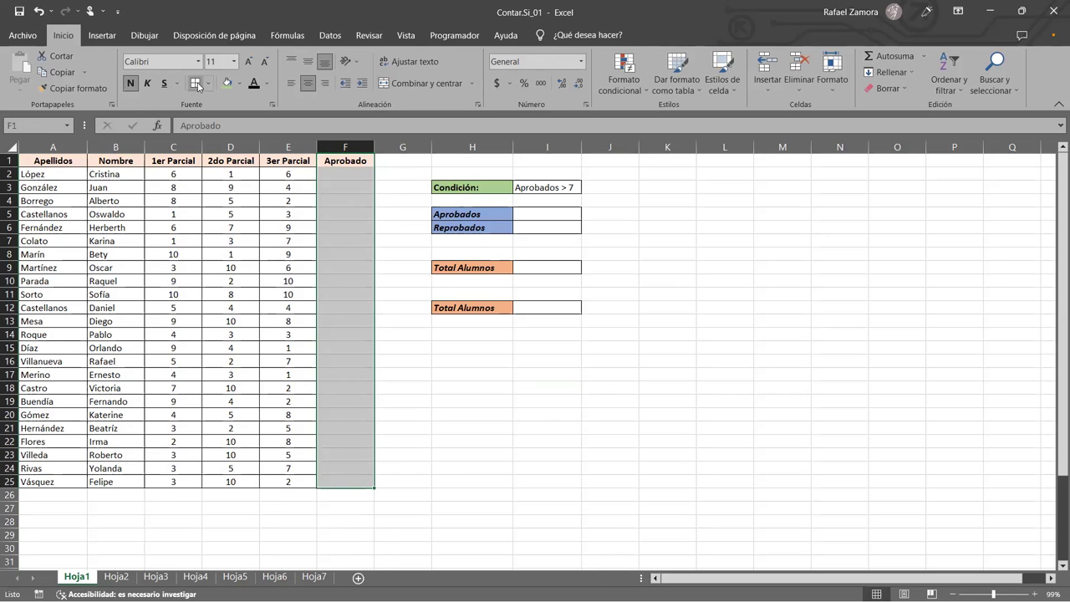
pyautogui.click(365, 164)
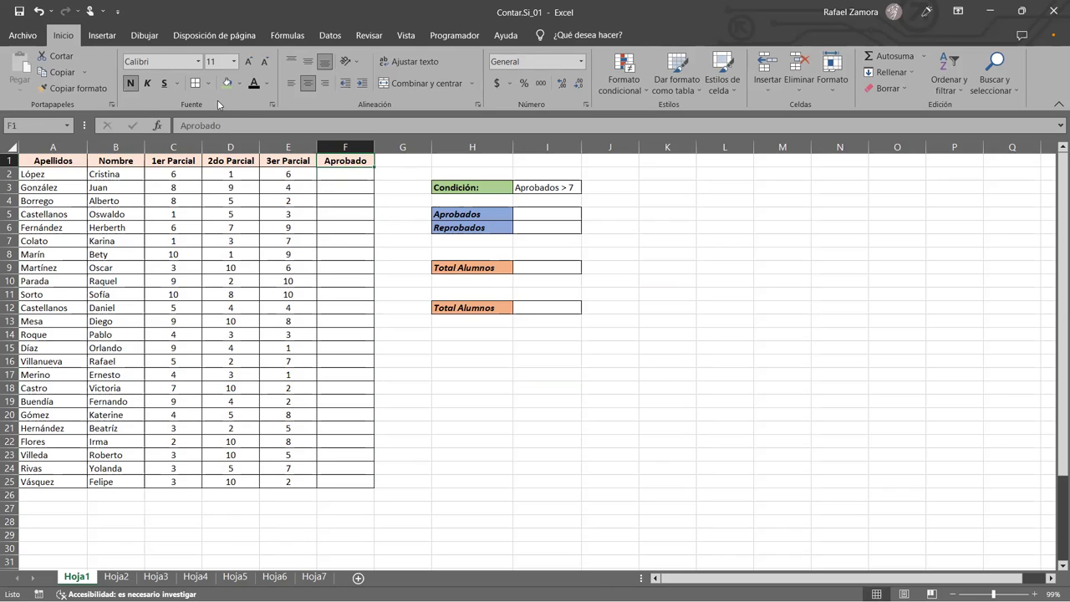
pyautogui.click(227, 83)
pyautogui.click(357, 215)
# Enter =PROMEDIO(C2:E2) in F2 to average the three exam scores
pyautogui.click(339, 176)
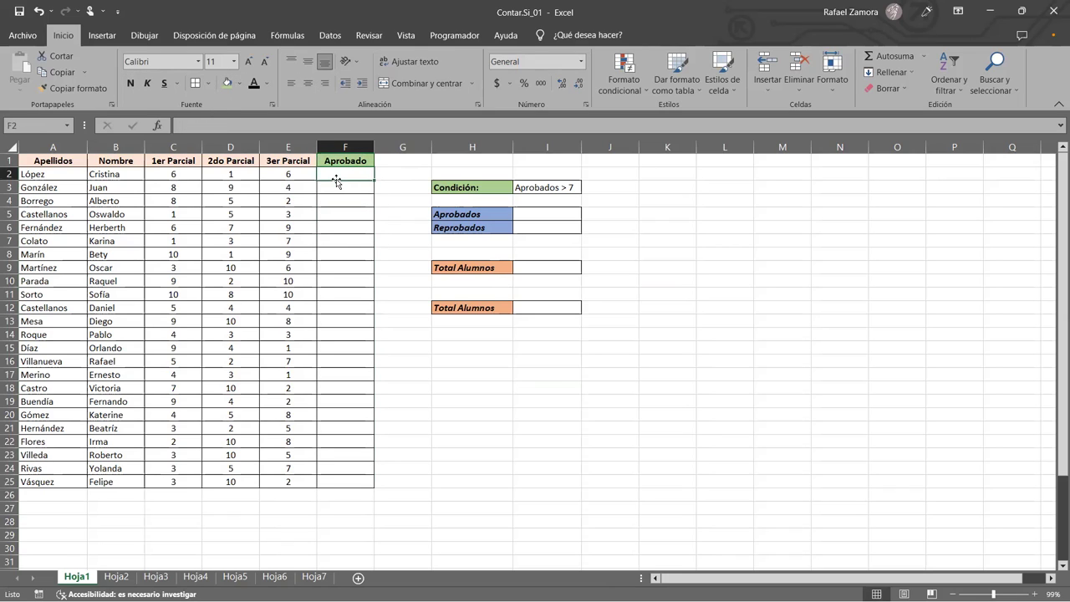
pyautogui.write('=')
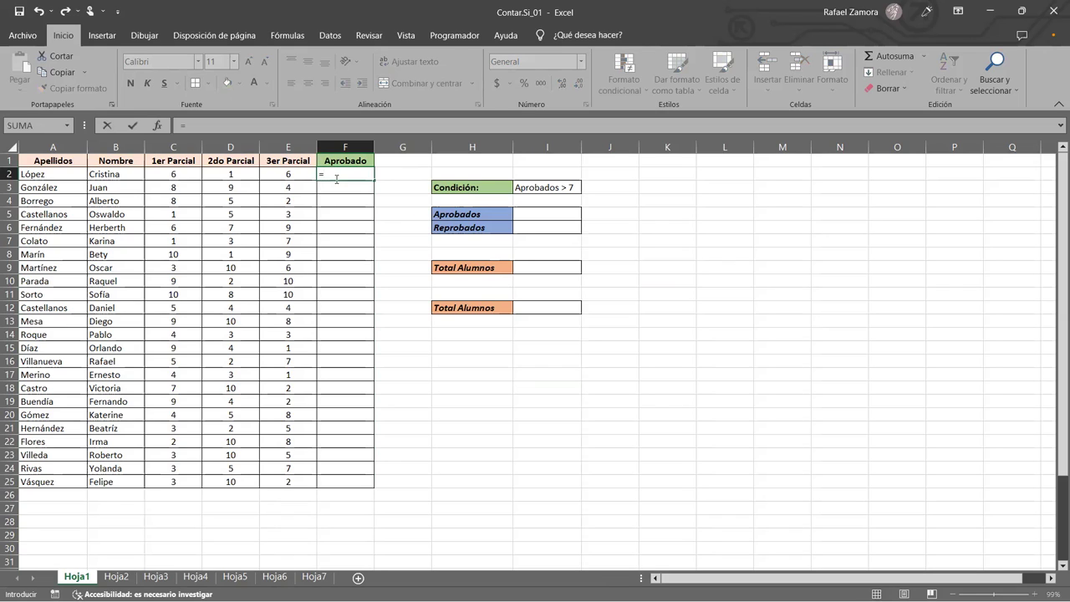
pyautogui.write('pro')
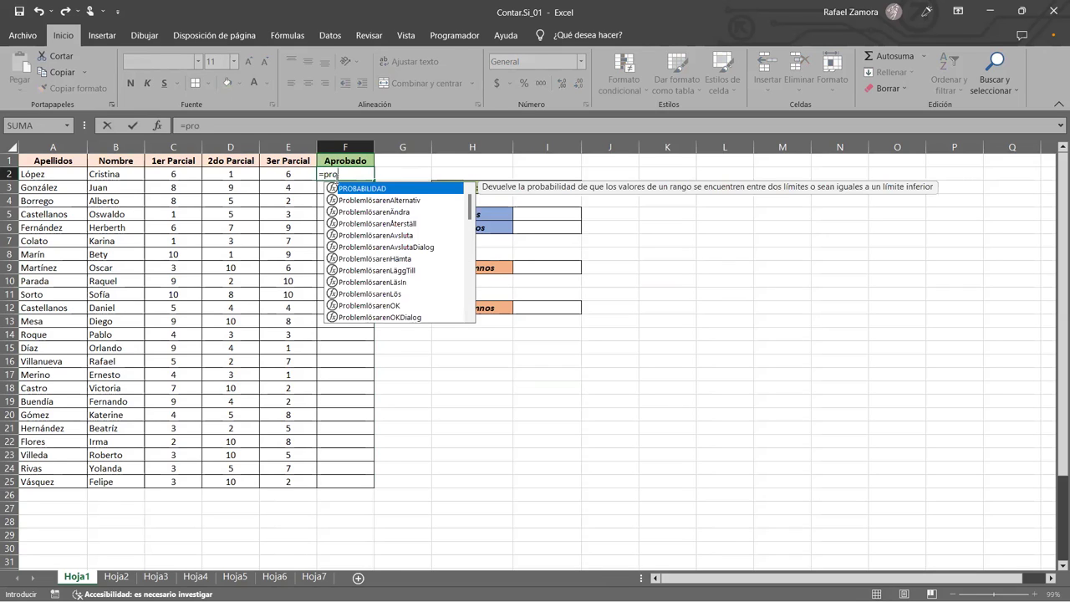
pyautogui.write('m')
pyautogui.press('Tab')
pyautogui.moveTo(174, 173); pyautogui.dragTo(275, 173)
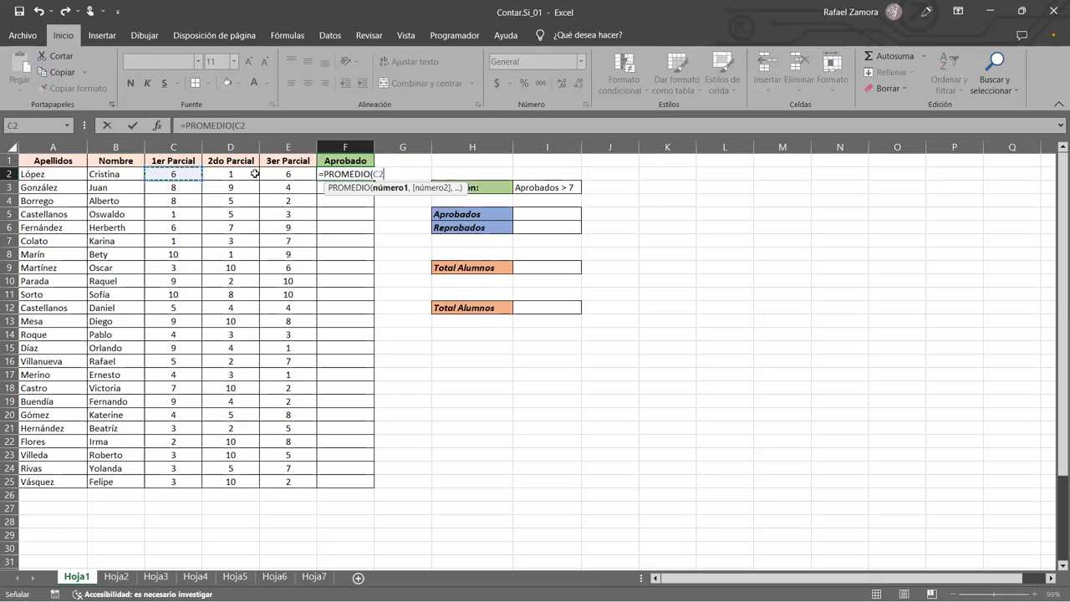
pyautogui.press('Return')
# Round the average to one decimal, centre it, and fill it down for all students
pyautogui.click(358, 174)
pyautogui.click(579, 88)
pyautogui.click(579, 88)
pyautogui.click(579, 87)
pyautogui.click(579, 88)
pyautogui.click(579, 87)
pyautogui.click(580, 88)
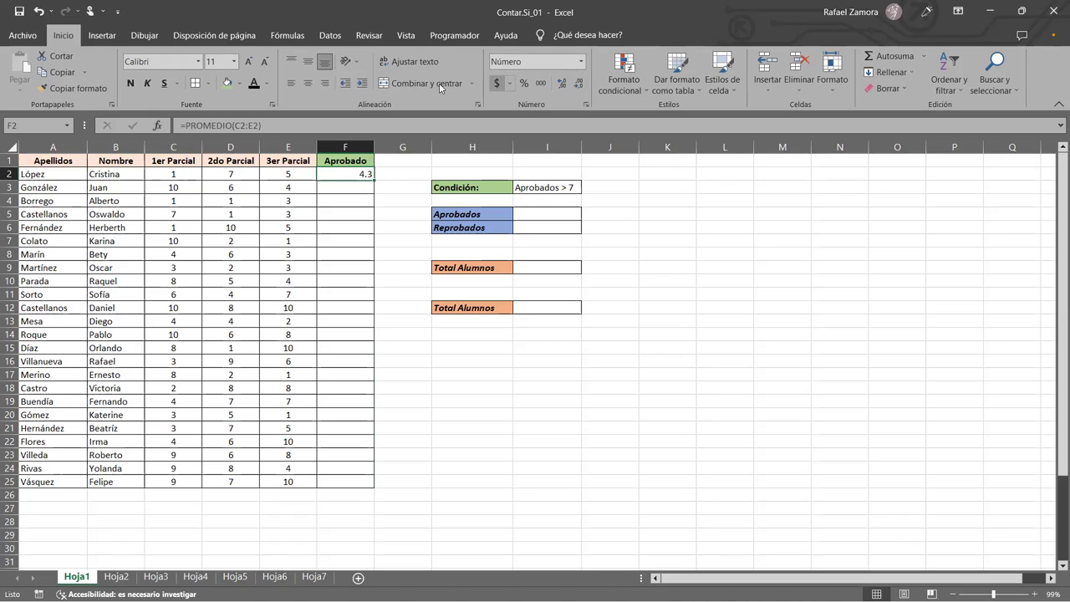
pyautogui.click(308, 82)
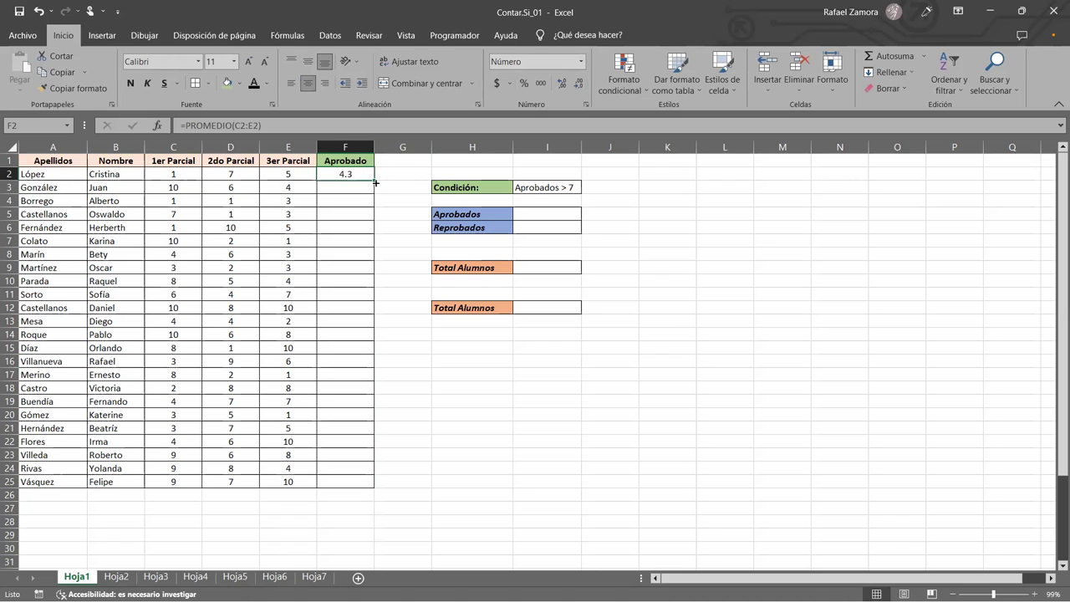
pyautogui.doubleClick(374, 180)
pyautogui.click(458, 473)
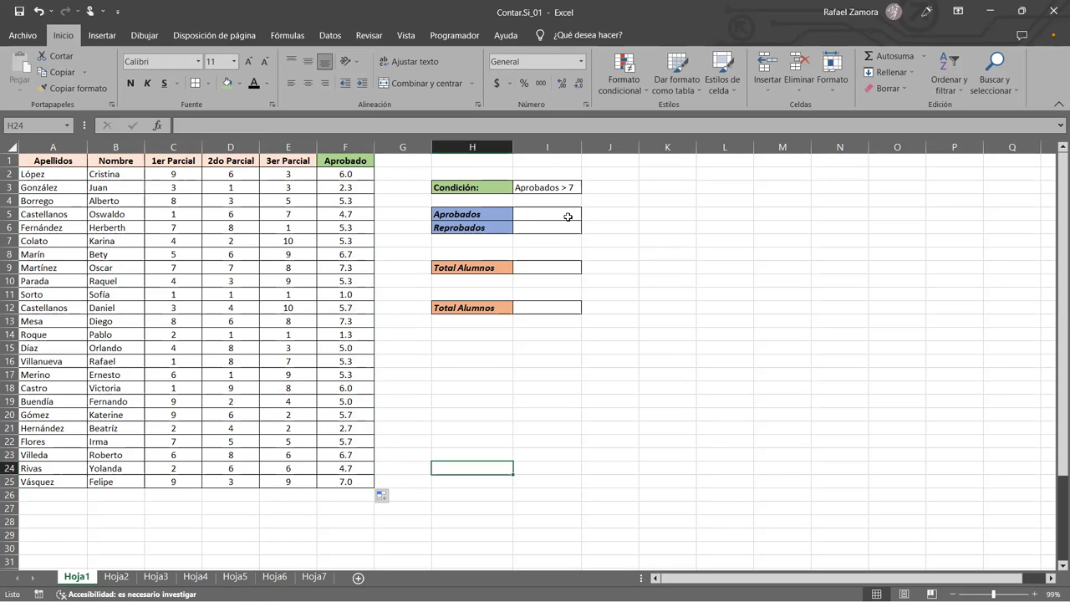
pyautogui.click(567, 217)
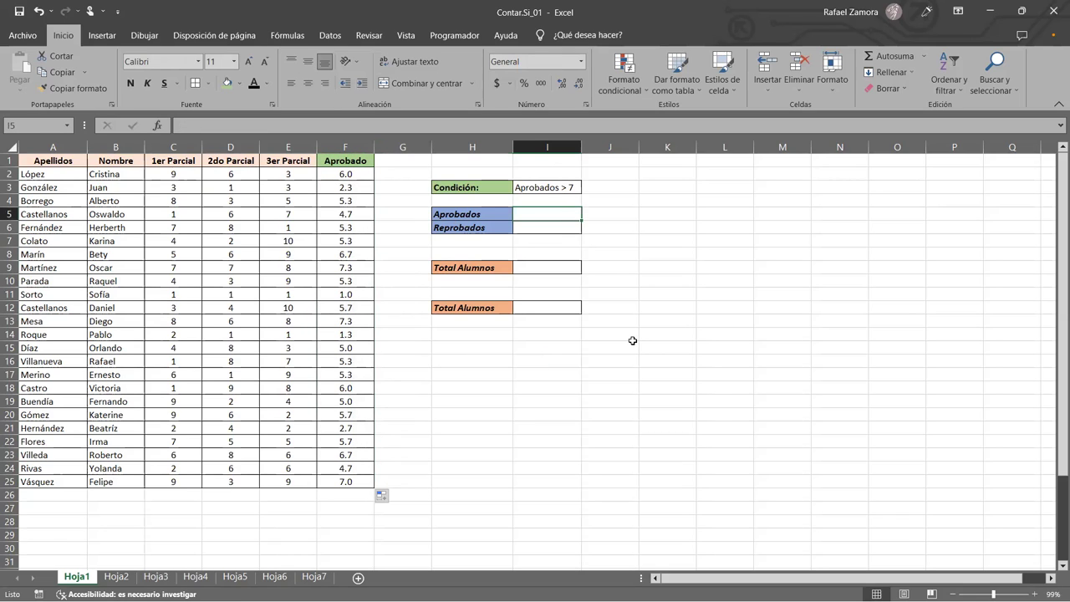
pyautogui.write('=')
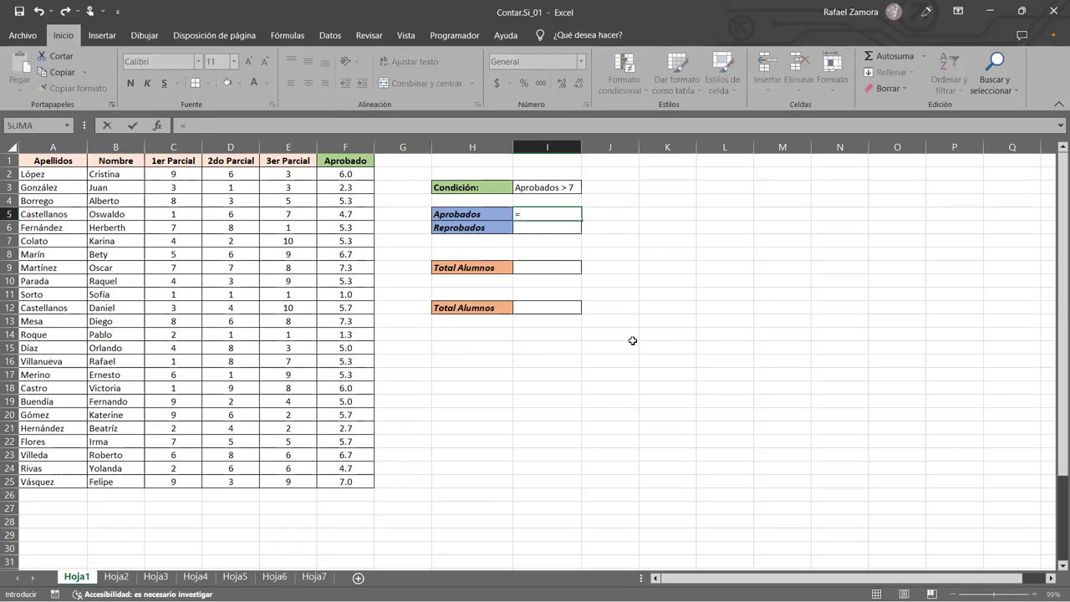
pyautogui.write('cont')
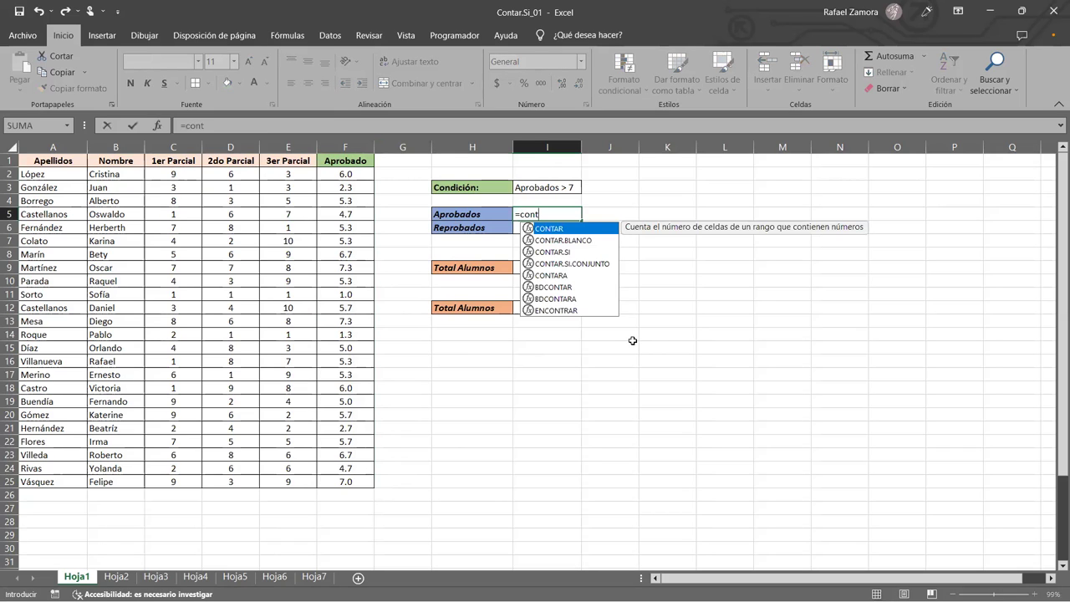
pyautogui.press('Down')
pyautogui.press('Down')
pyautogui.press('Tab')
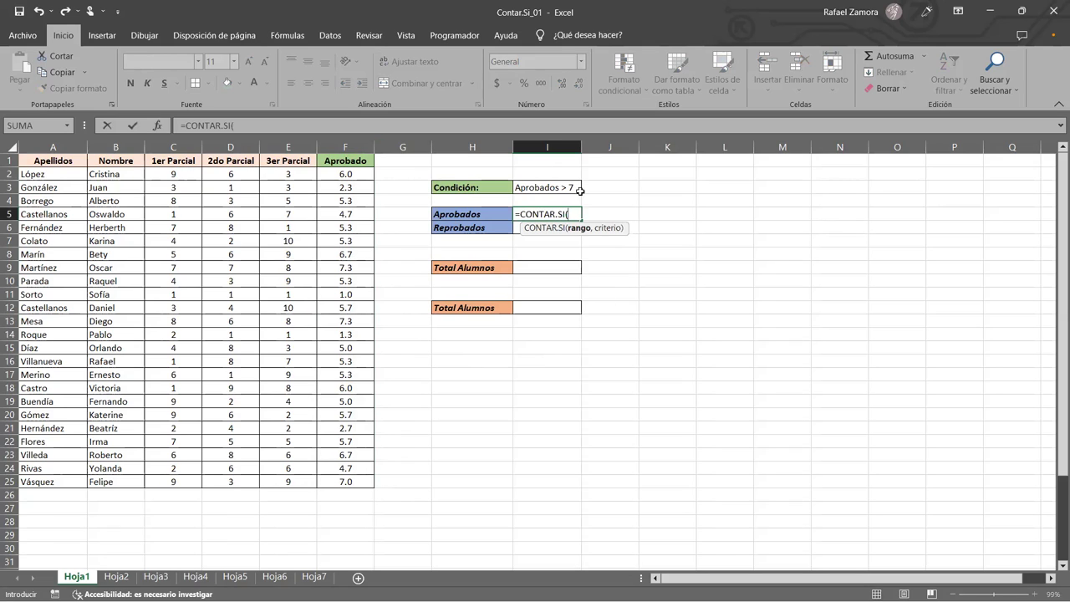
pyautogui.click(345, 174)
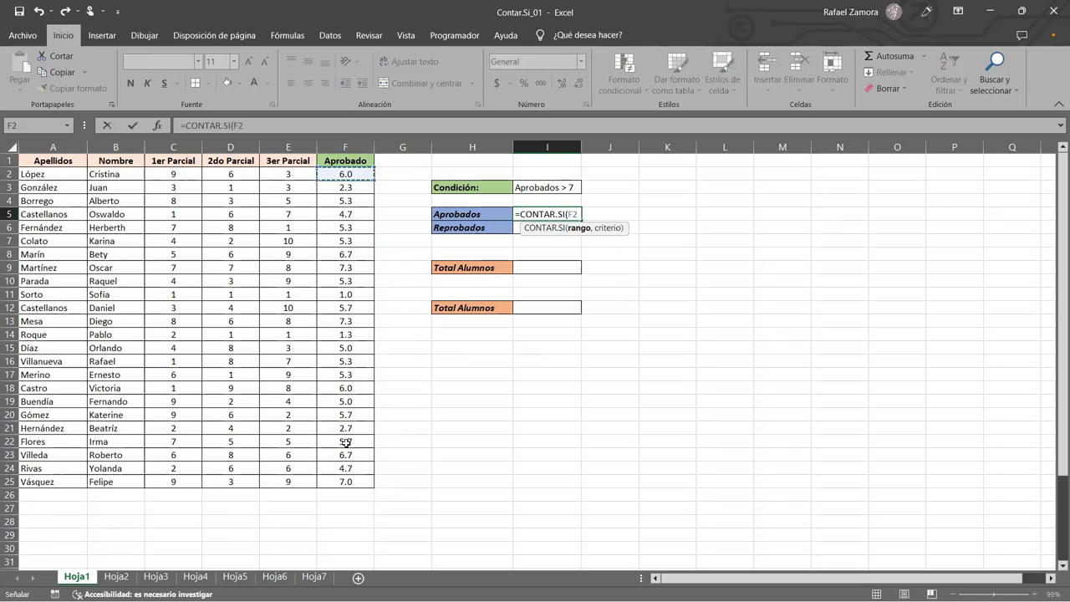
pyautogui.keyDown('shift'); pyautogui.click(355, 479); pyautogui.keyUp('shift')
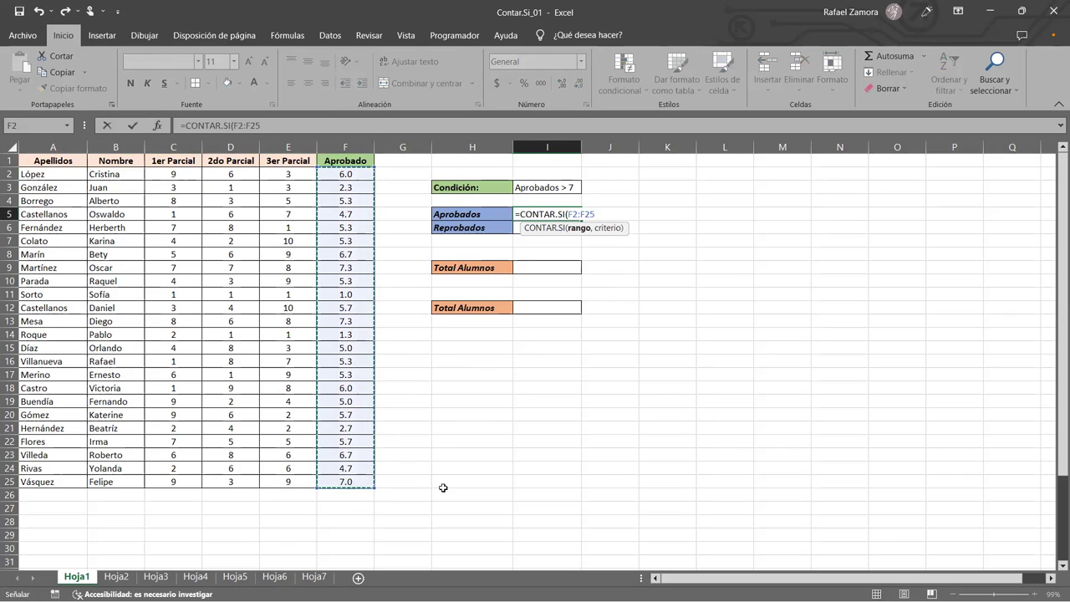
pyautogui.write(',>7')
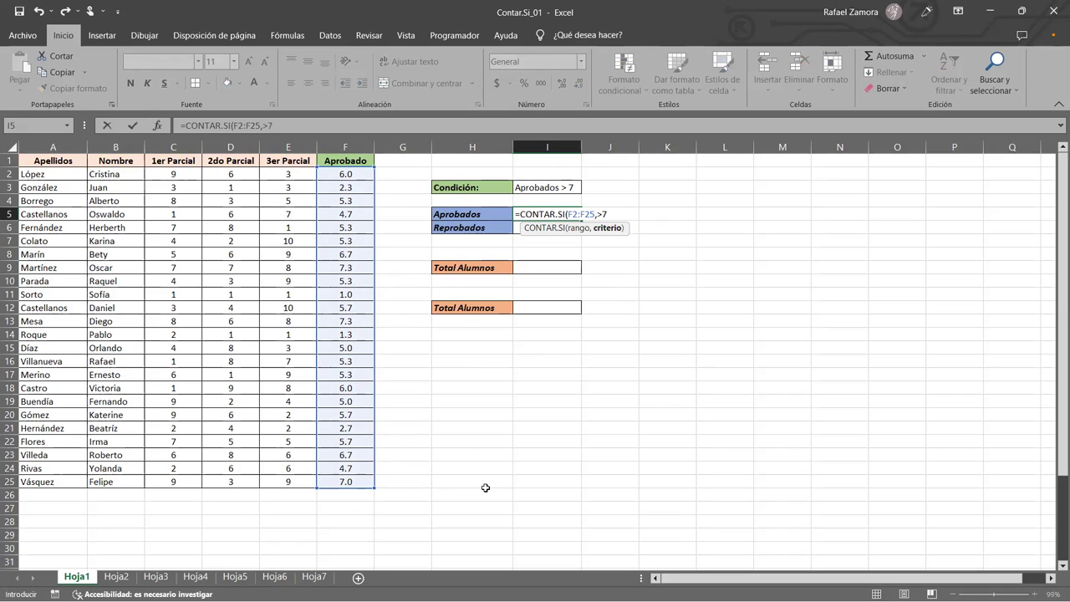
pyautogui.write(')')
pyautogui.press('Return')
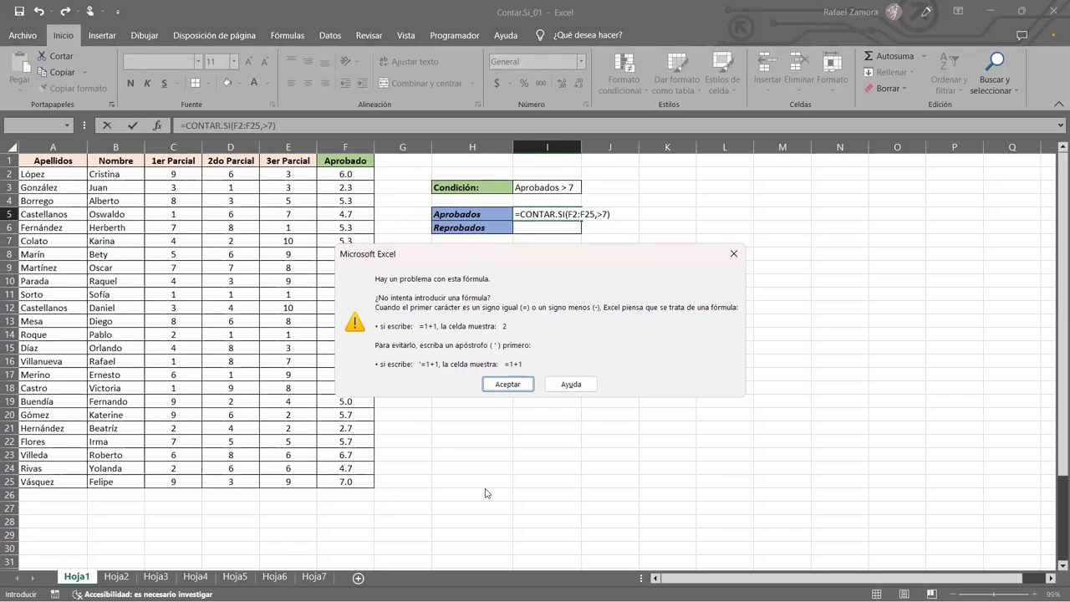
pyautogui.click(731, 255)
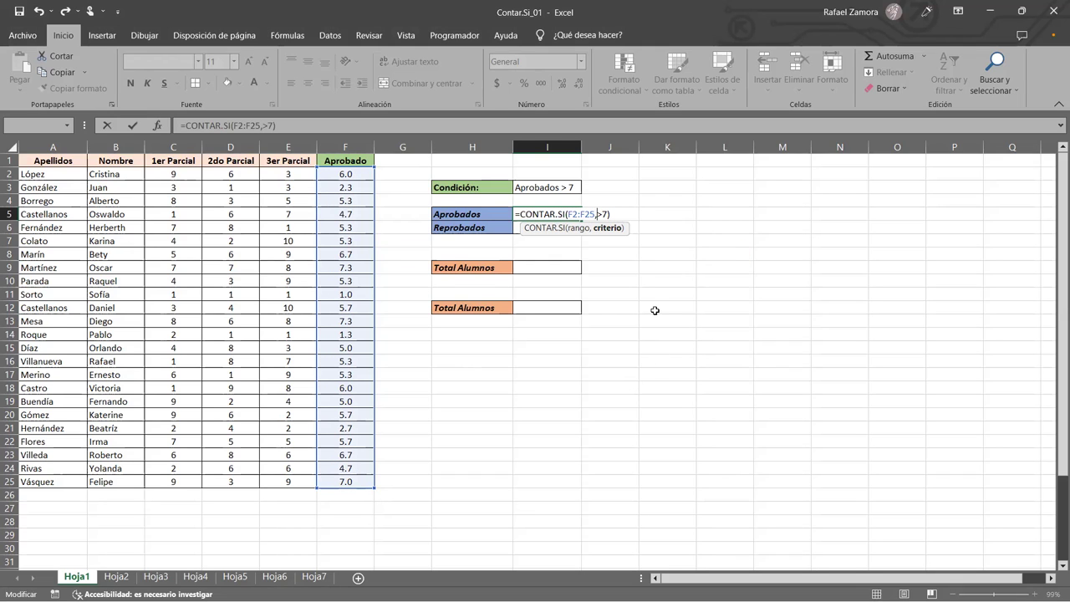
pyautogui.press('Escape')
pyautogui.click(708, 233)
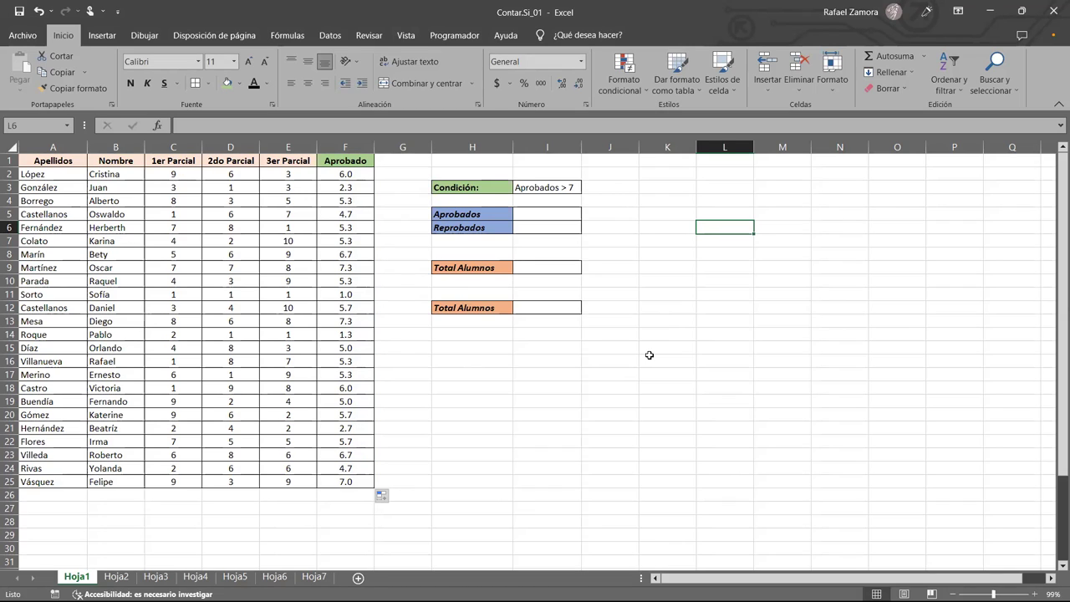
# Enter =10>5 in L6 showing VERDADERO, then start =CONTAR.SI( in the Aprobados cell
pyautogui.write('=10')
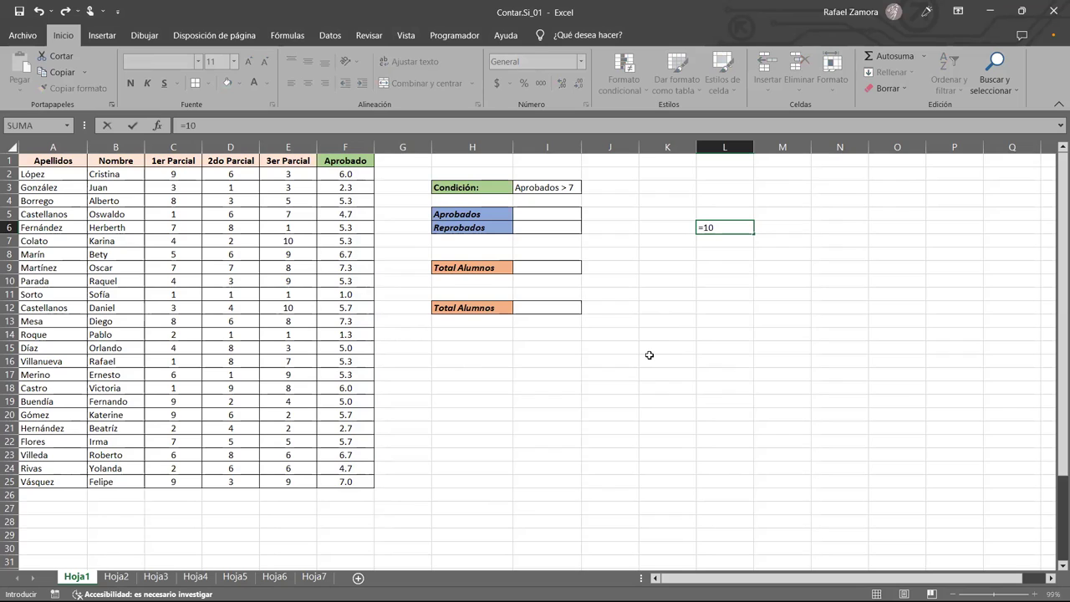
pyautogui.write('>')
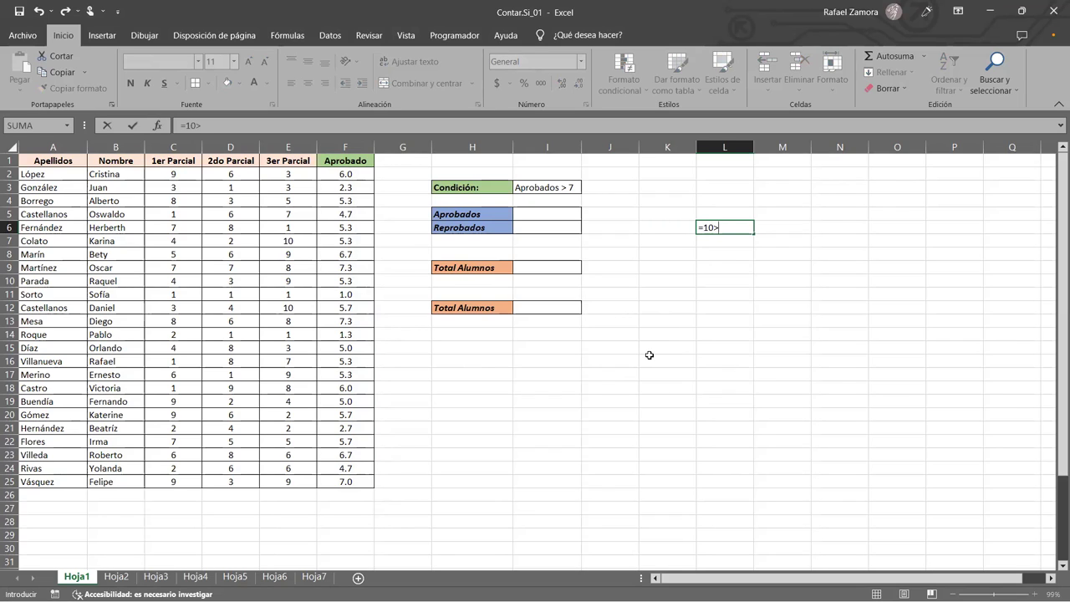
pyautogui.write('5')
pyautogui.press('Return')
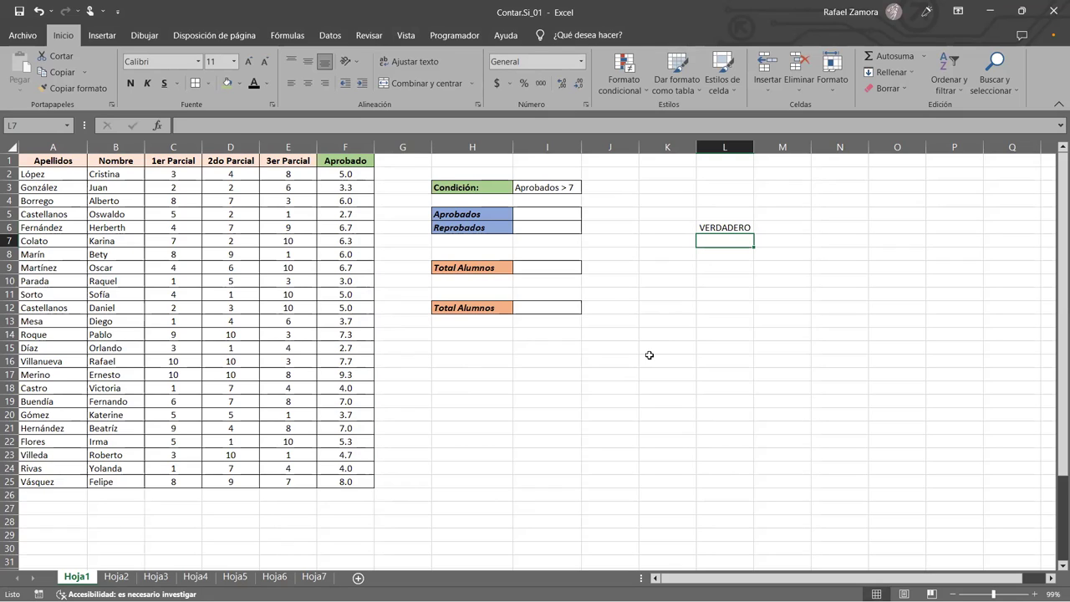
pyautogui.doubleClick(719, 229)
pyautogui.doubleClick(708, 227)
pyautogui.click(710, 228)
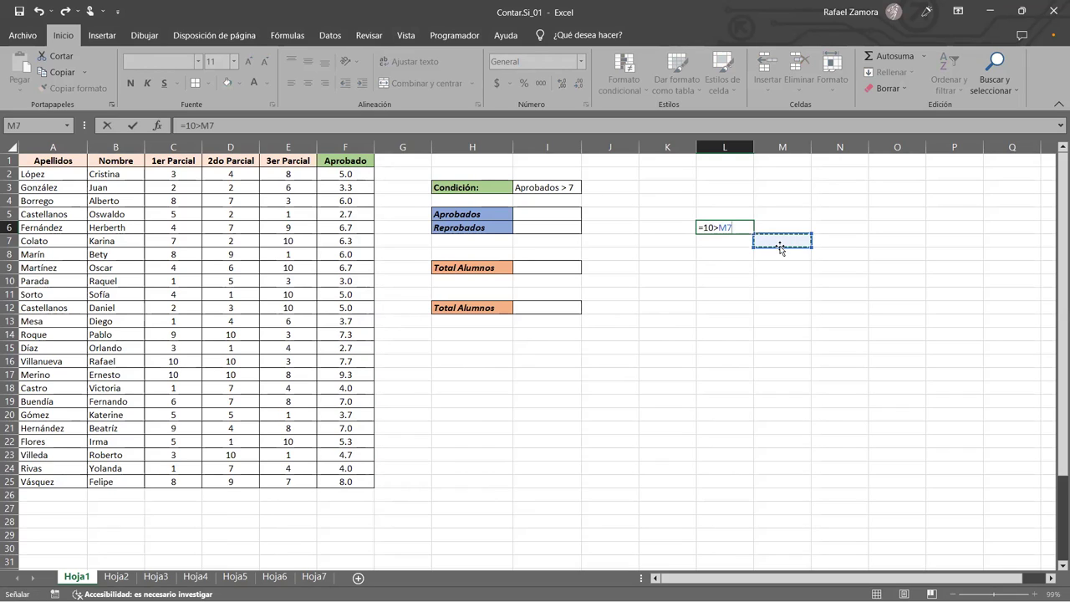
pyautogui.hotkey('ctrl', 'Return')
pyautogui.doubleClick(743, 228)
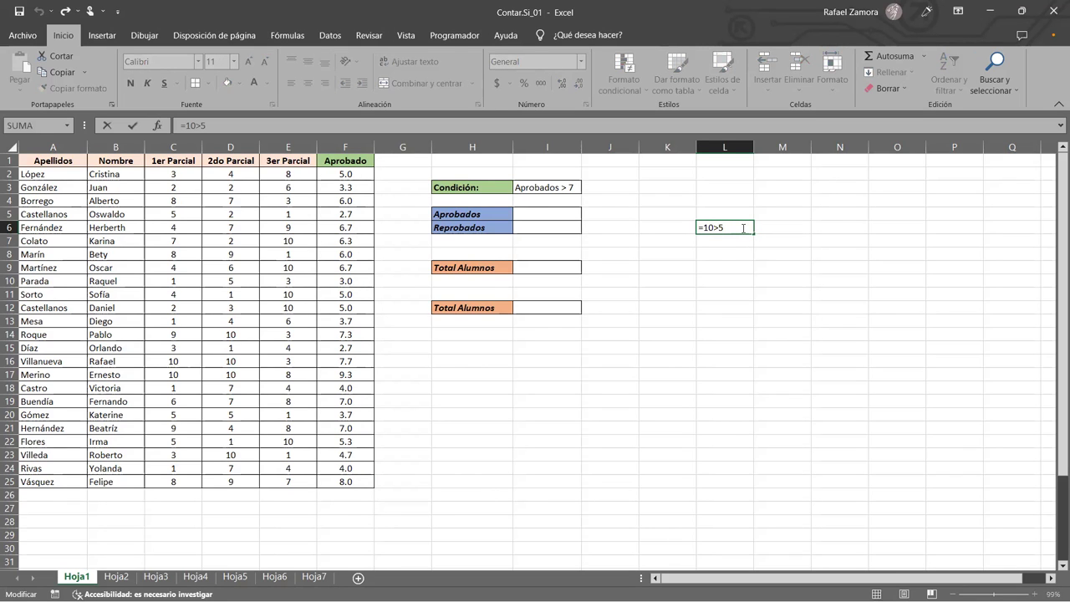
pyautogui.hotkey('ctrl', 'Return')
pyautogui.click(566, 209)
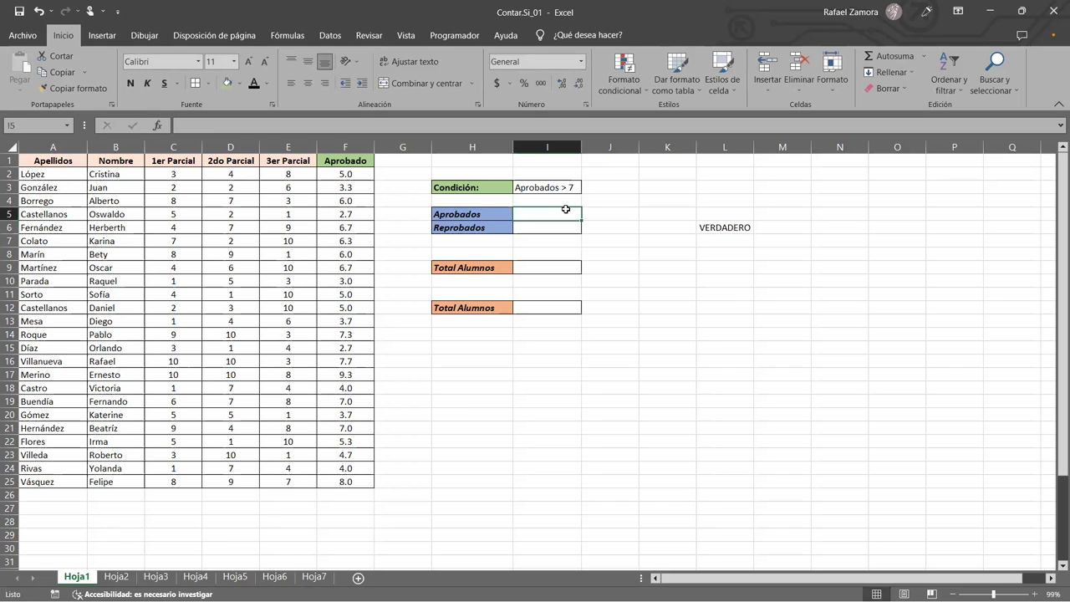
pyautogui.write('=')
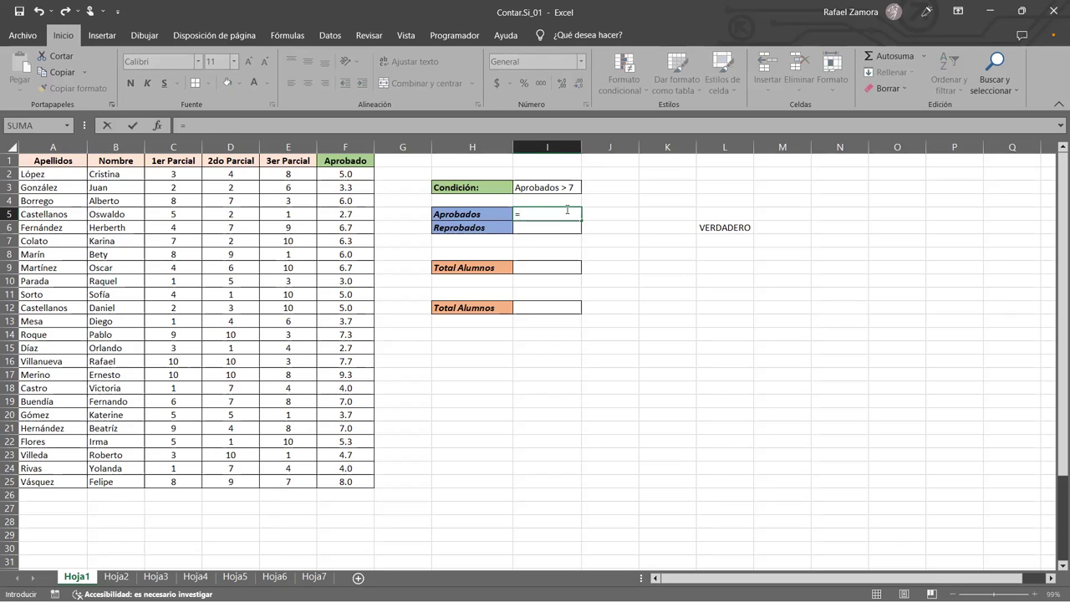
pyautogui.write('CONTAR.SI(')
# Complete the Aprobados formula as =CONTAR.SI(F2:F25,">7")
pyautogui.click(350, 175)
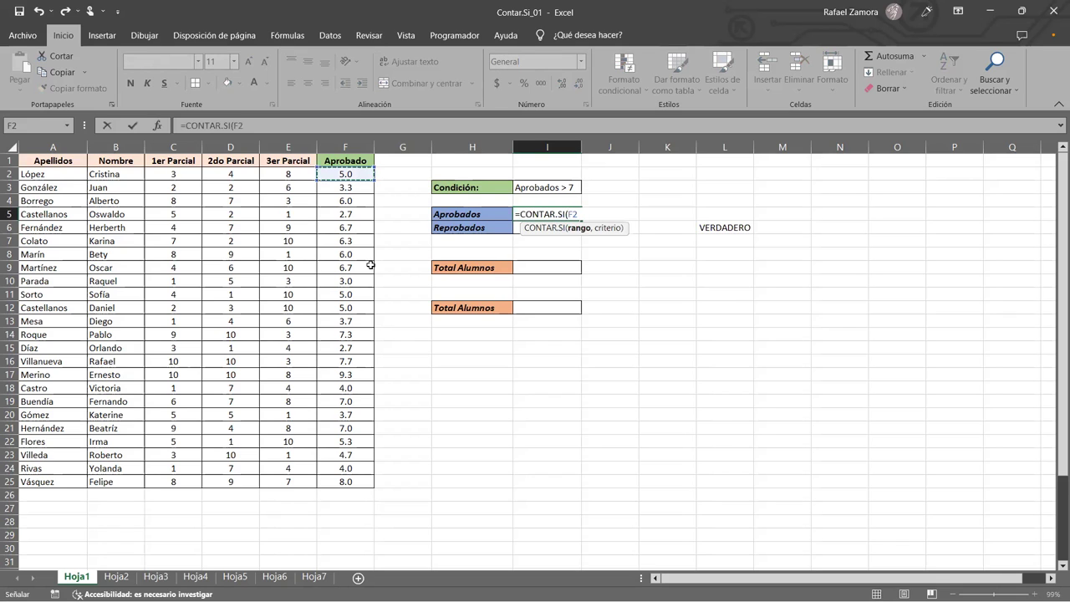
pyautogui.keyDown('shift'); pyautogui.click(334, 478); pyautogui.keyUp('shift')
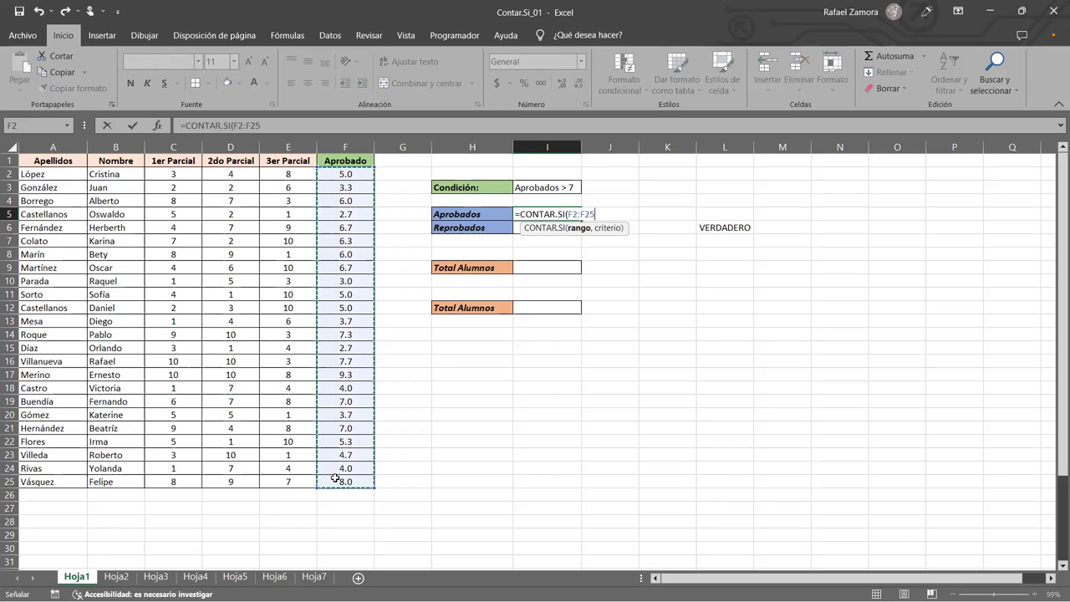
pyautogui.write(',>7')
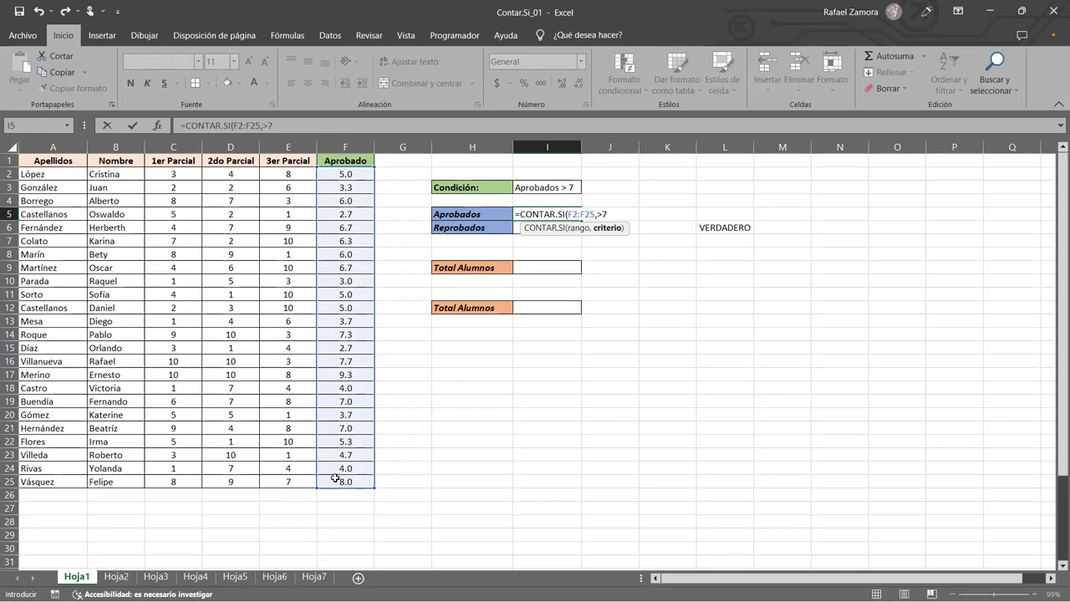
pyautogui.click(602, 215)
pyautogui.write('">7')
pyautogui.write('"')
pyautogui.write(')')
pyautogui.press('Return')
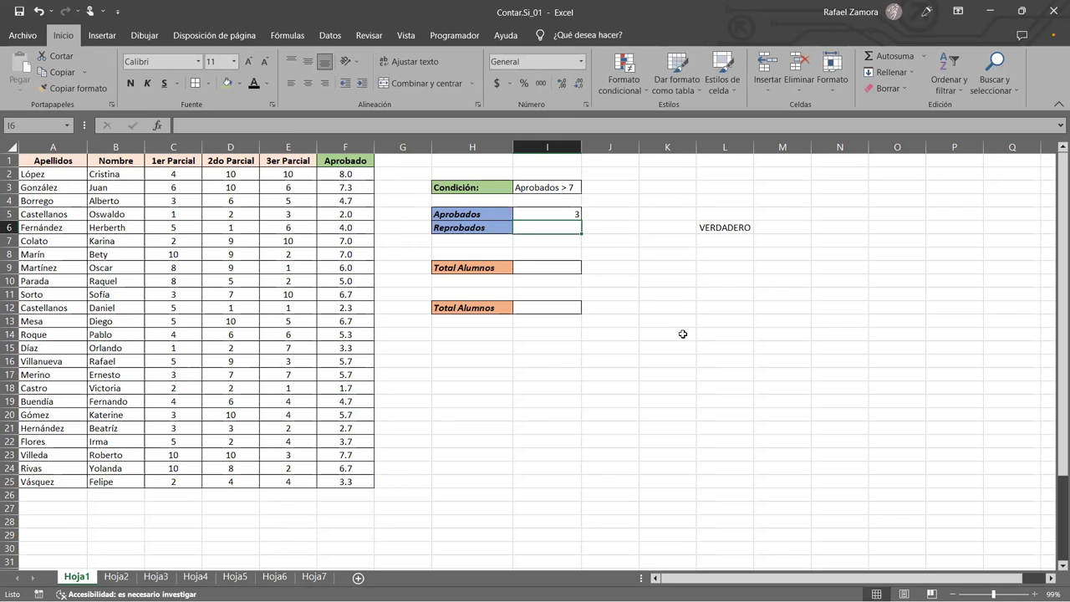
# Change the Aprobados criterion to ">=7" so averages of exactly 7 count
pyautogui.click(550, 212)
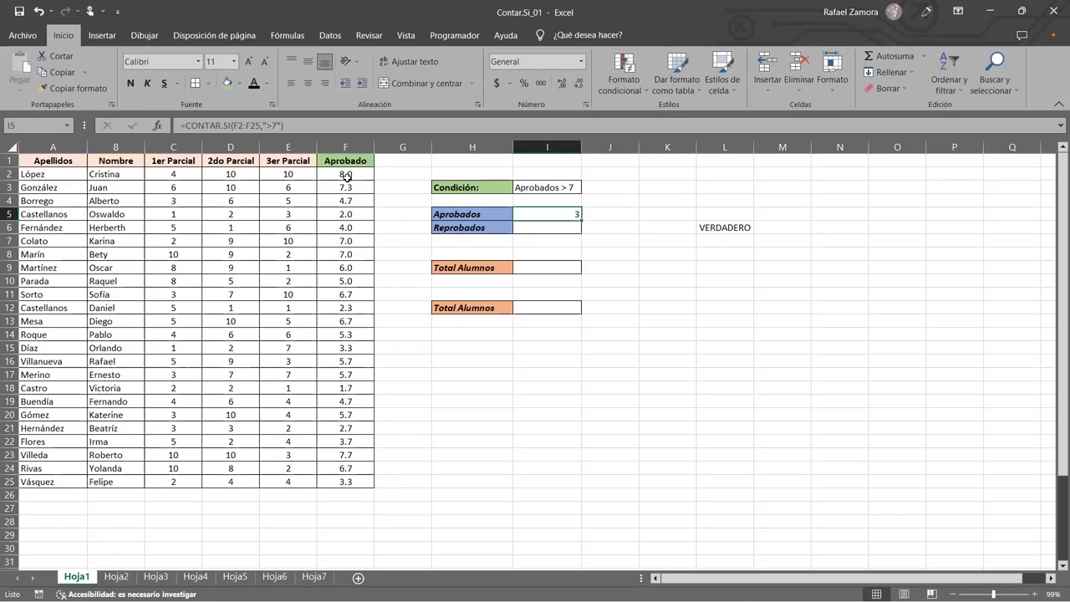
pyautogui.moveTo(345, 174); pyautogui.dragTo(345, 468)
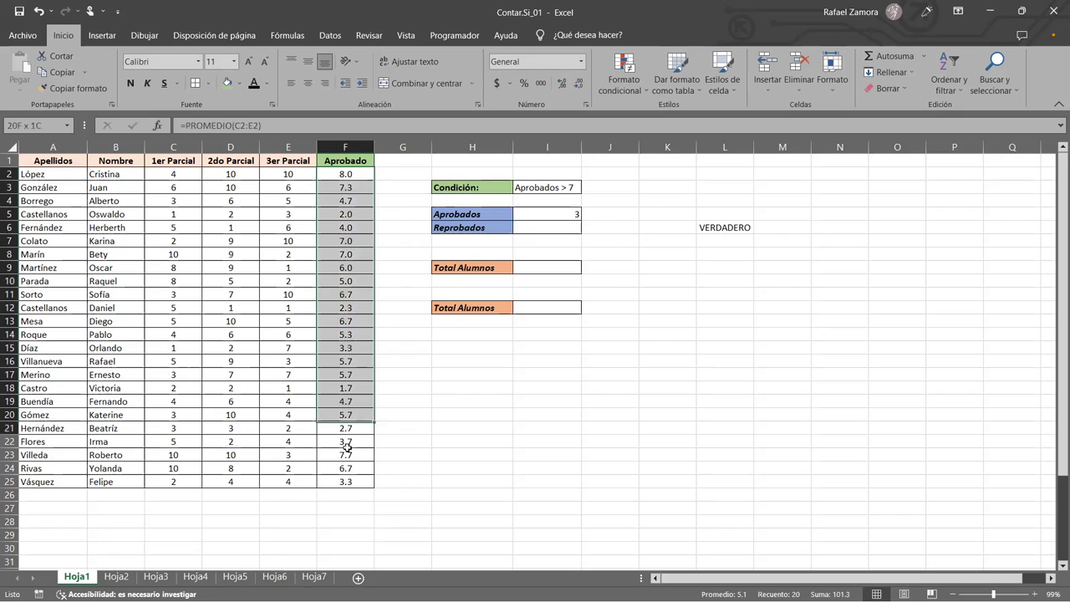
pyautogui.click(552, 215)
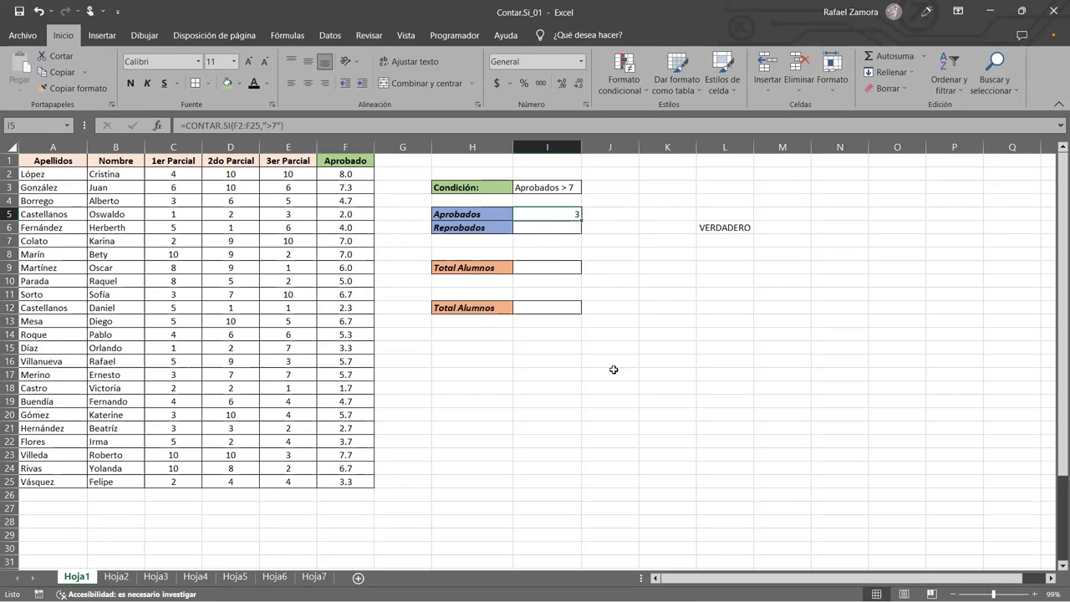
pyautogui.doubleClick(571, 214)
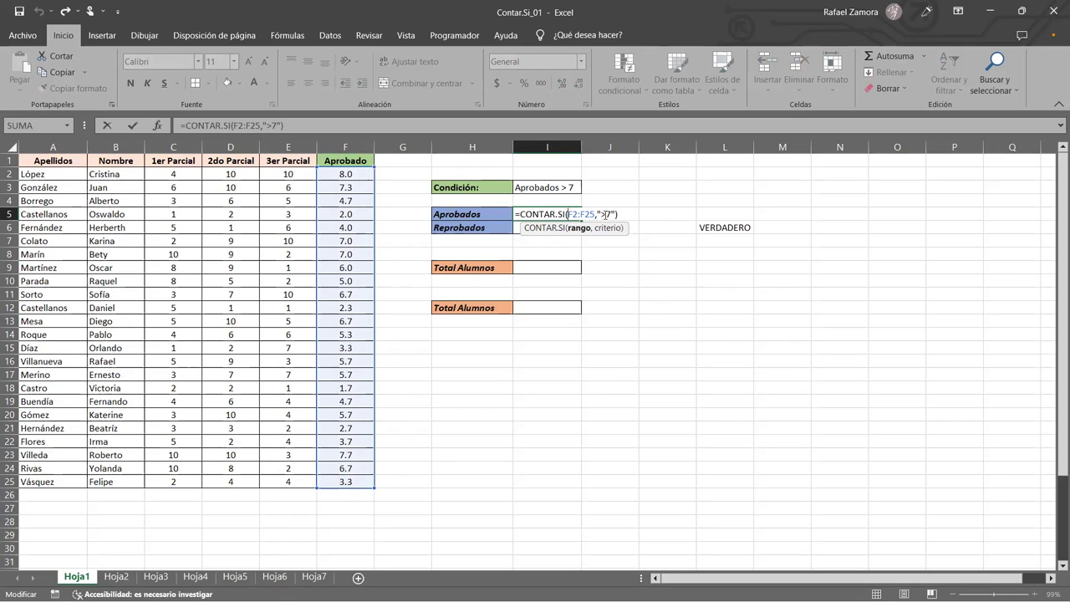
pyautogui.click(606, 215)
pyautogui.write('=')
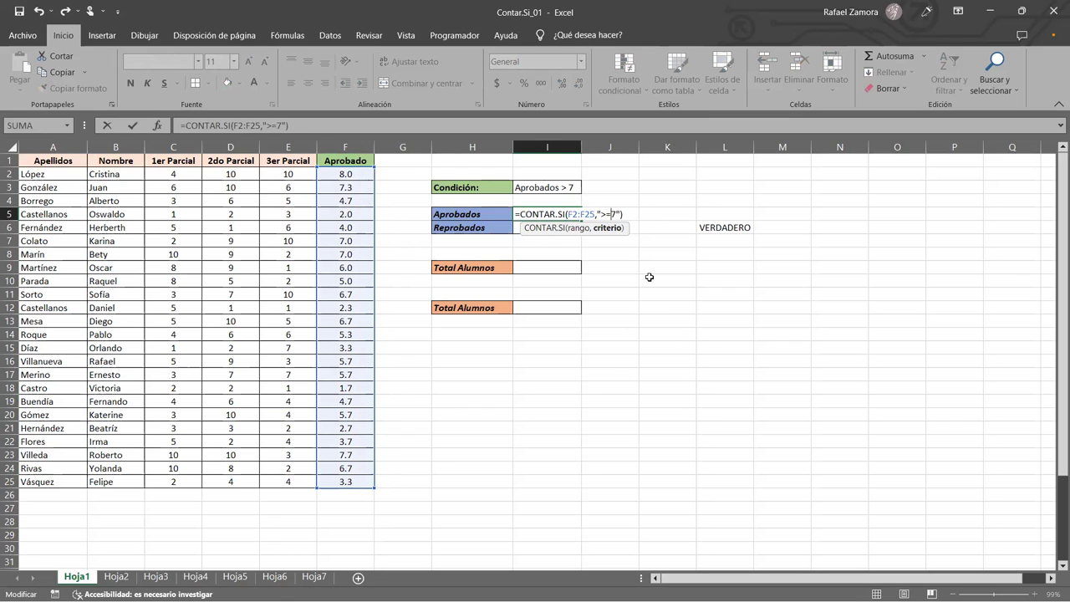
pyautogui.press('Return')
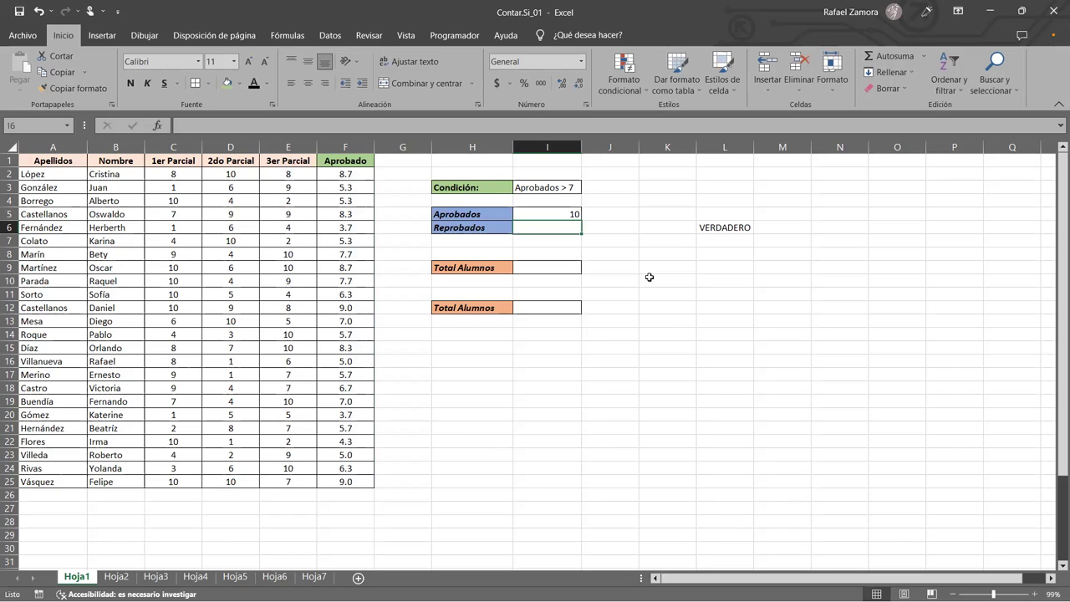
# Enter =CONTAR.SI(F2:F25,"<7") in the Reprobados cell and check both count formulas
pyautogui.write('=')
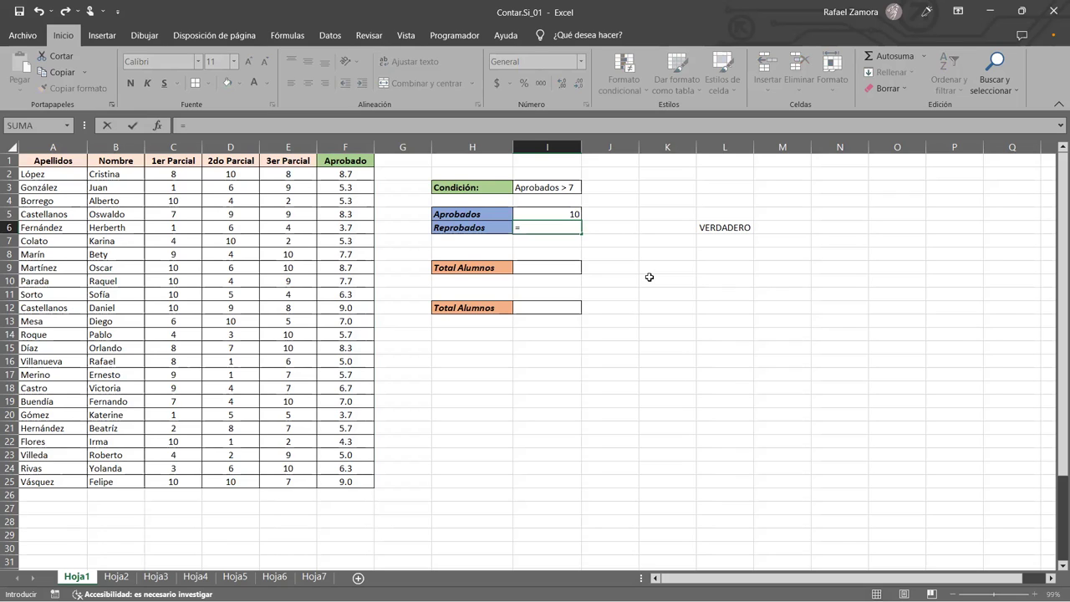
pyautogui.write('contar')
pyautogui.press('Return')
pyautogui.press('Up')
pyautogui.press('Up')
pyautogui.press('Down')
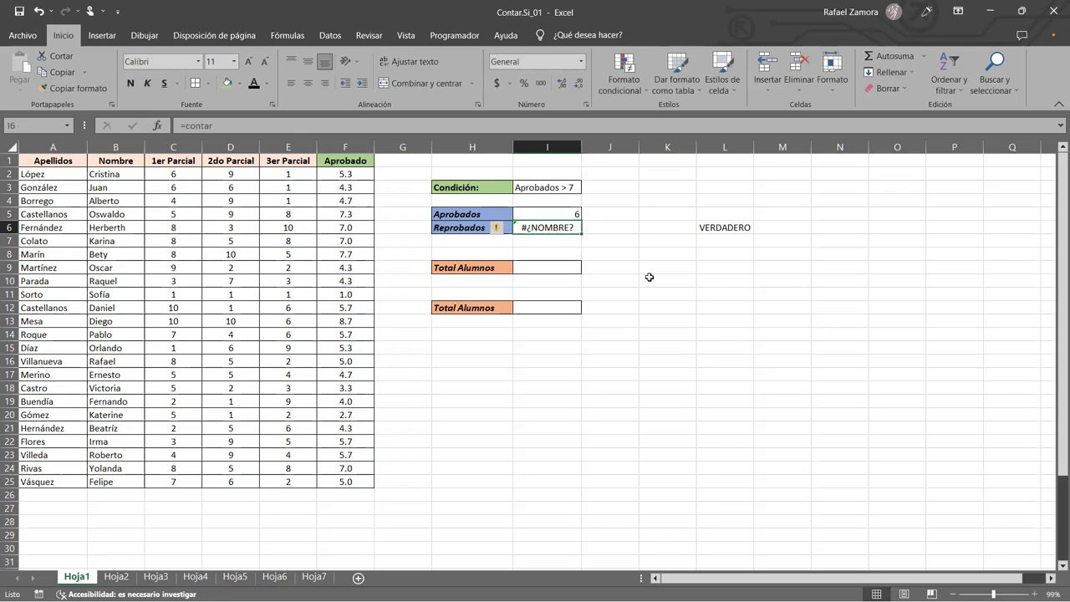
pyautogui.write('=')
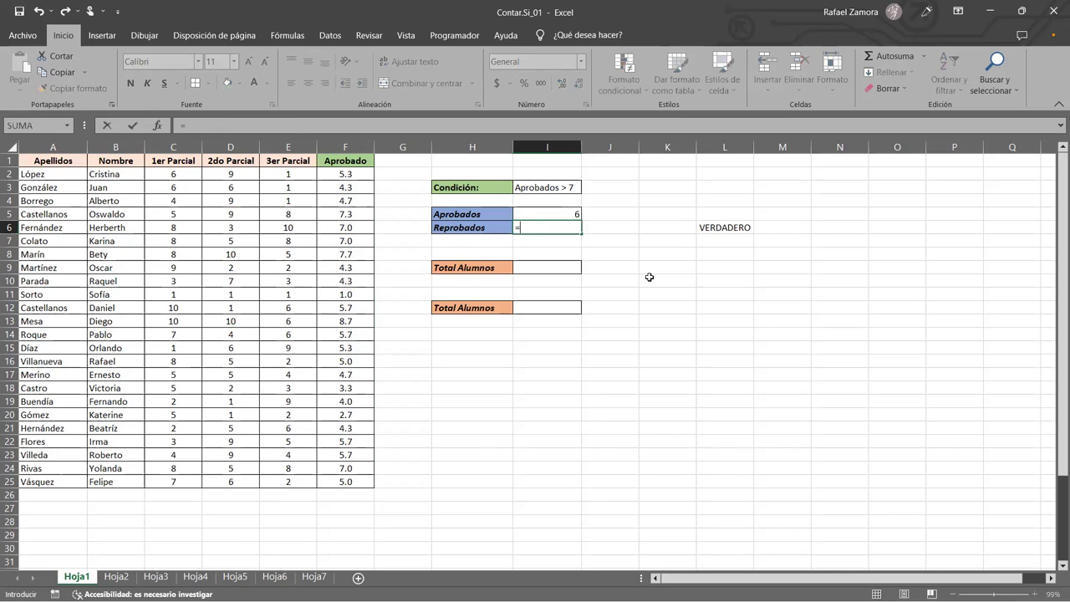
pyautogui.write('CONTAR.SI(')
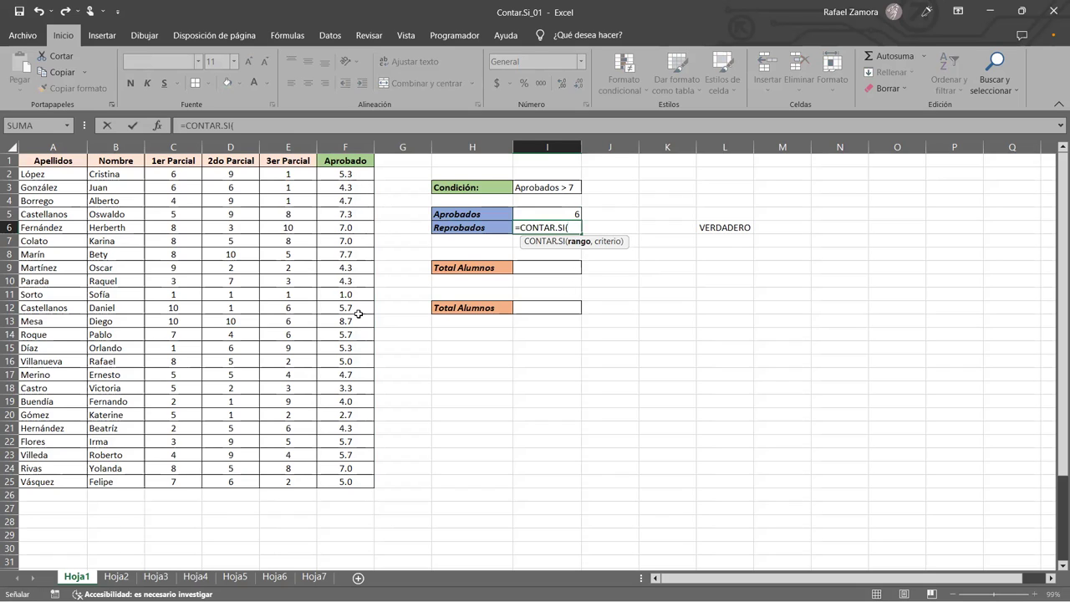
pyautogui.click(339, 478)
pyautogui.hotkey('ctrl', 'shift', 'Up')
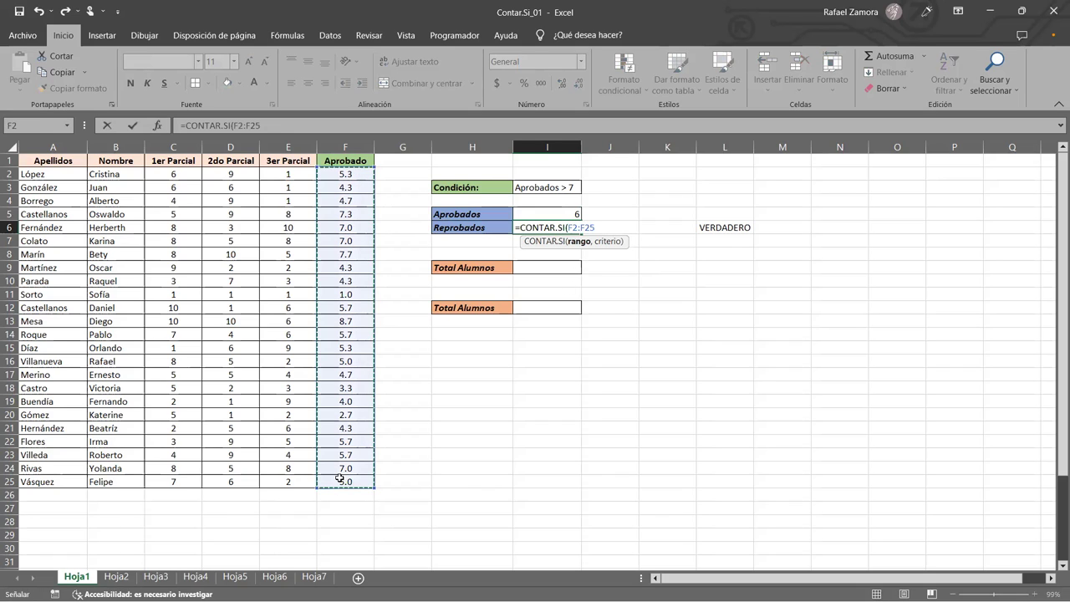
pyautogui.write(',')
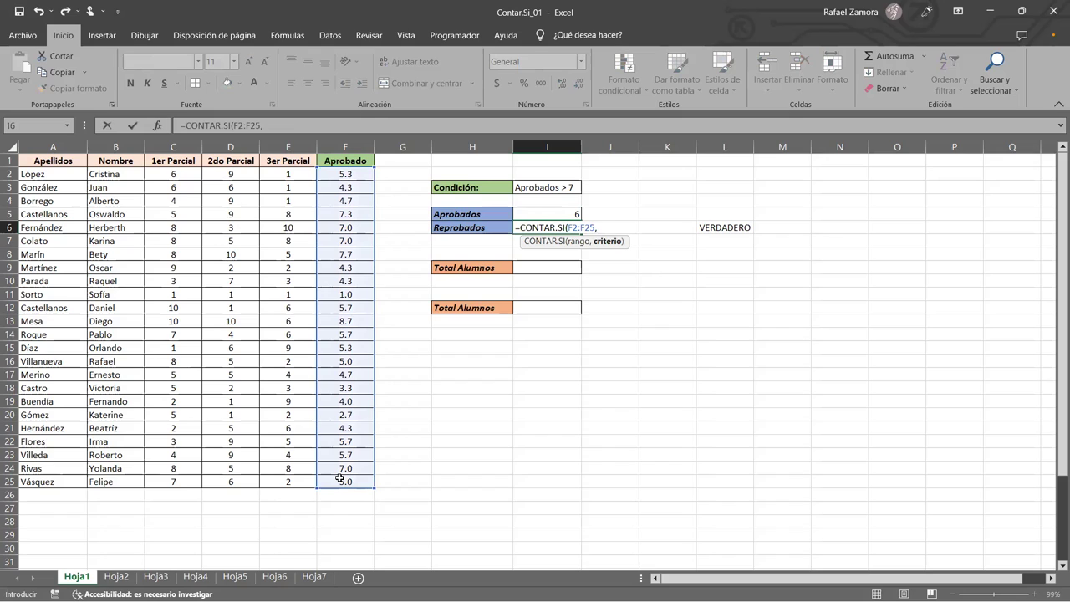
pyautogui.write('"')
pyautogui.write('<7')
pyautogui.write('")')
pyautogui.press('Return')
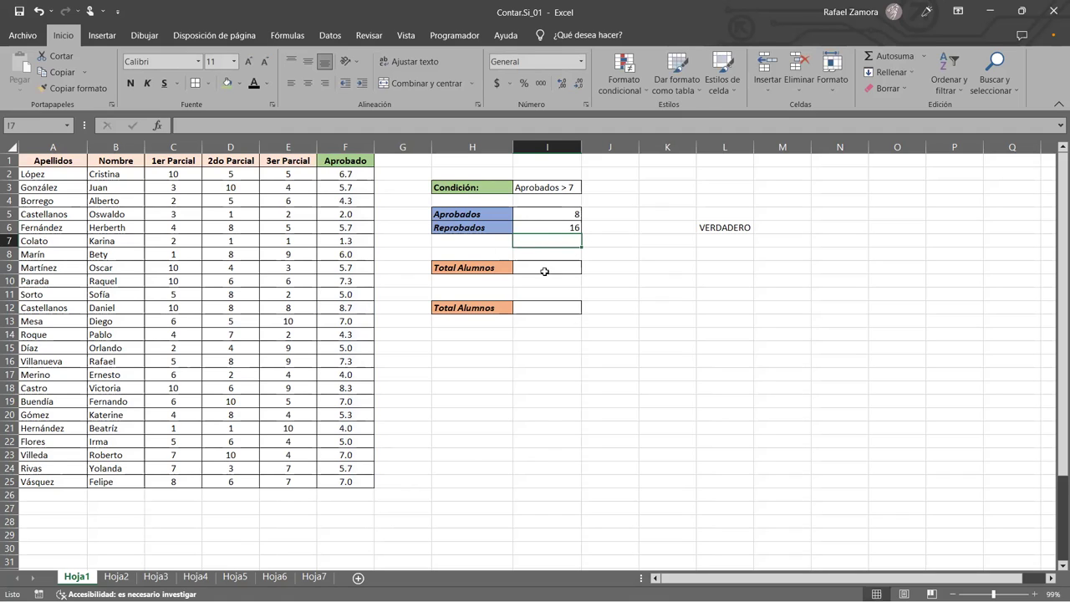
pyautogui.click(565, 214)
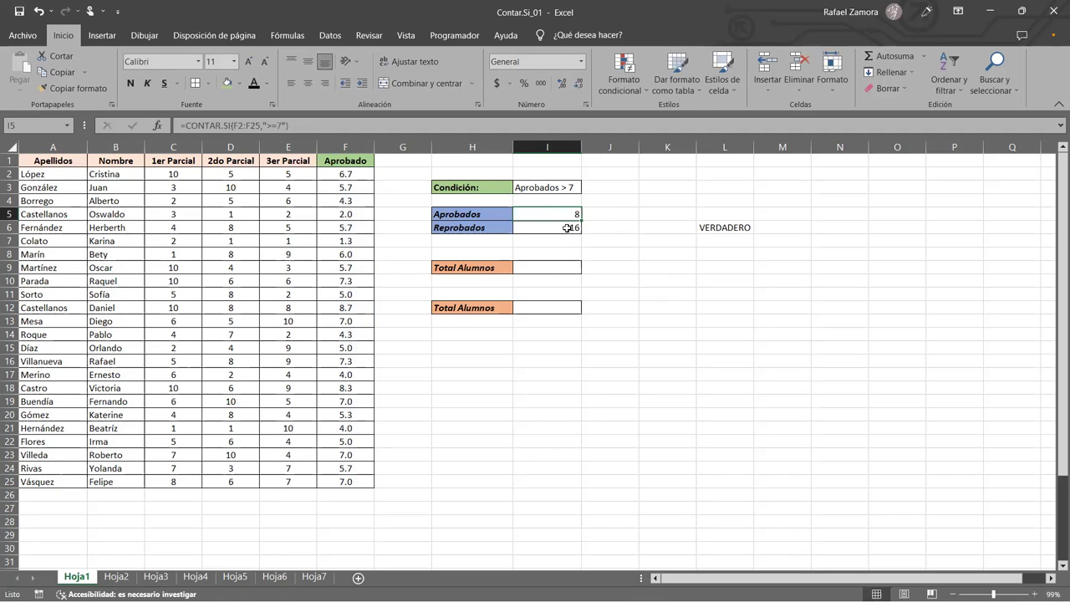
pyautogui.click(574, 227)
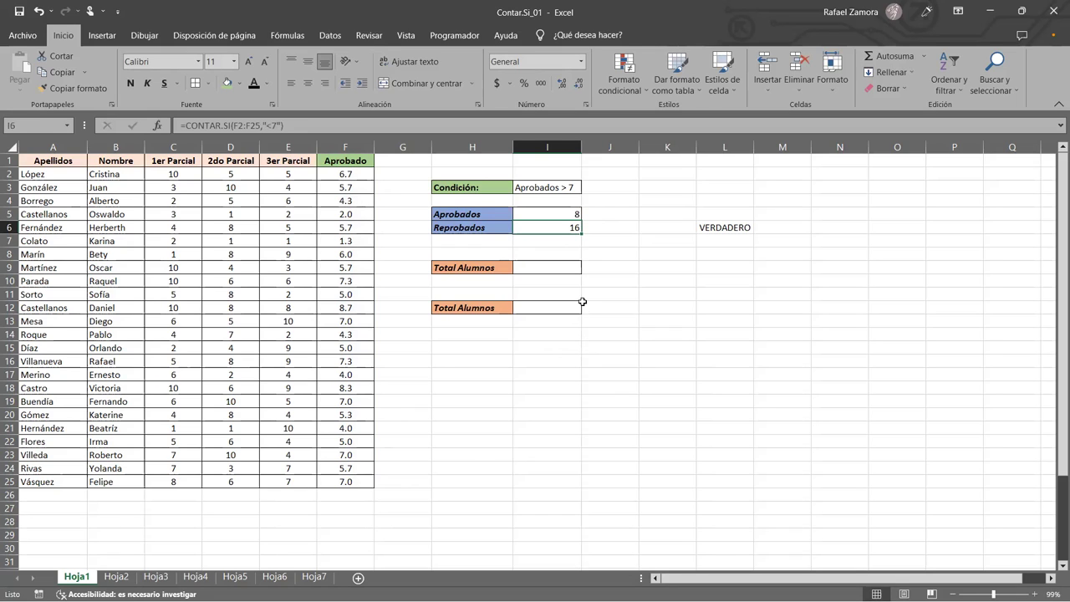
pyautogui.click(569, 266)
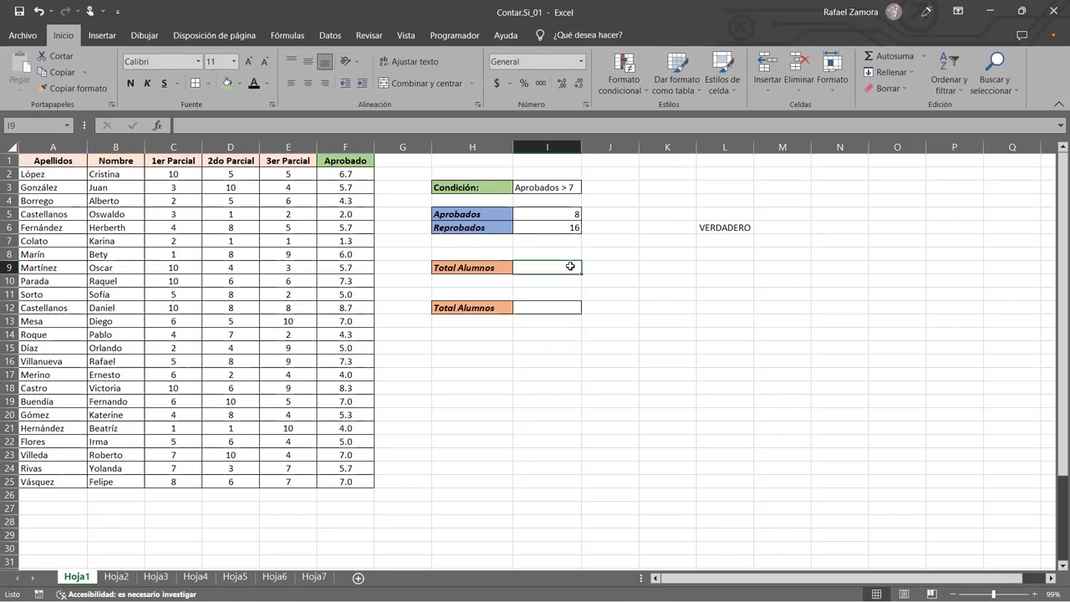
pyautogui.moveTo(496, 308); pyautogui.dragTo(552, 322)
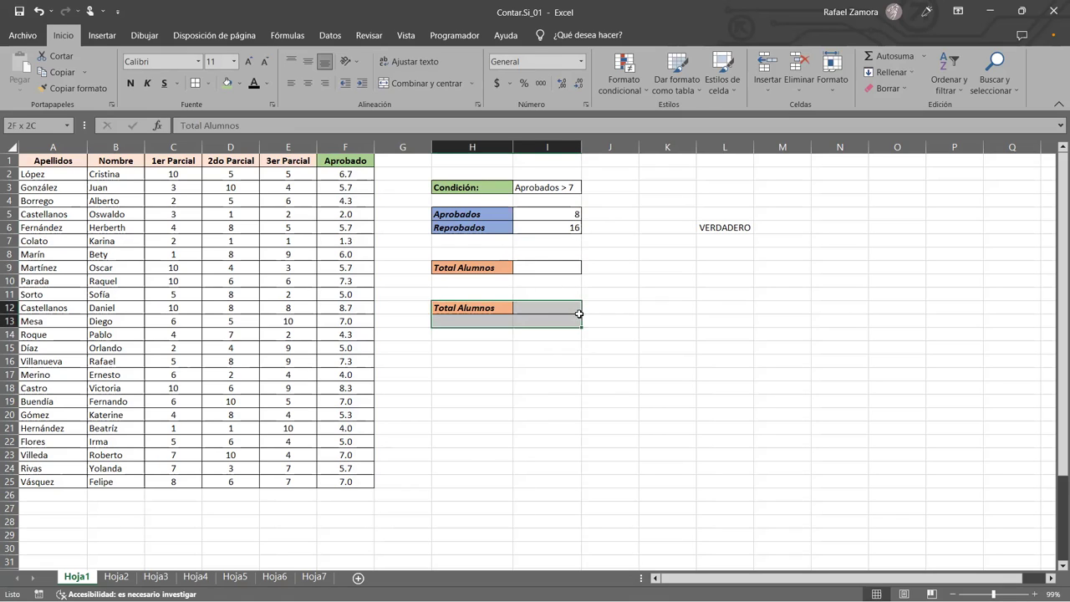
pyautogui.click(545, 264)
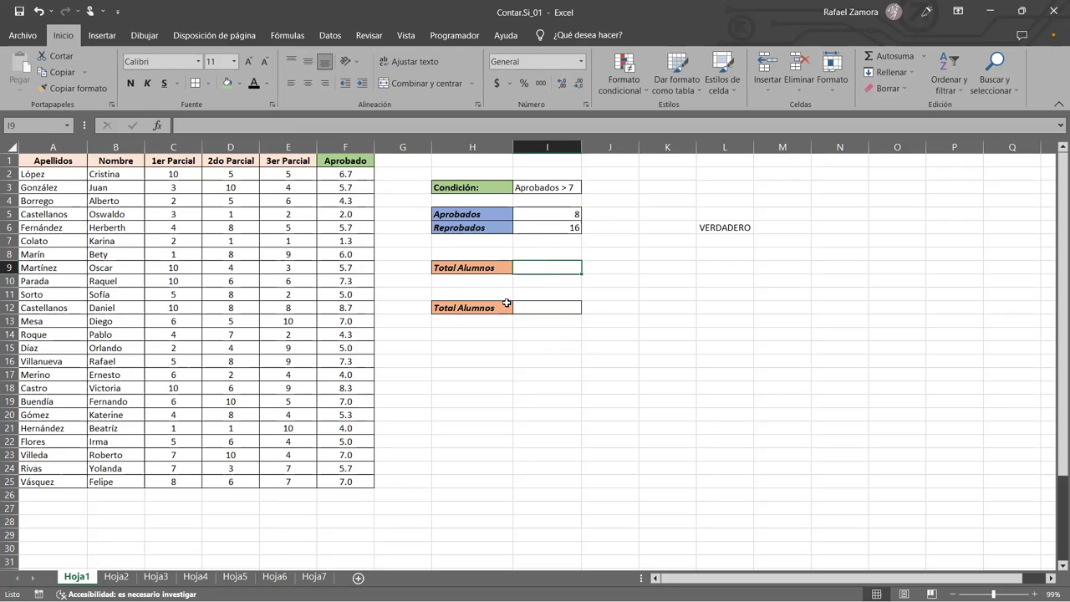
pyautogui.moveTo(58, 172); pyautogui.dragTo(78, 470)
pyautogui.moveTo(117, 172); pyautogui.dragTo(129, 487)
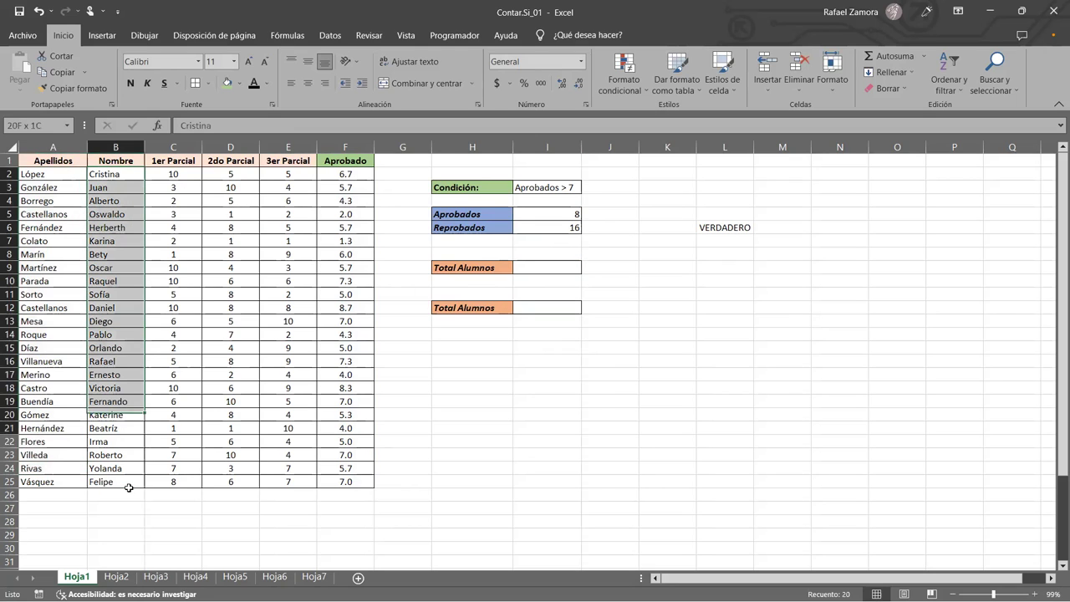
pyautogui.click(566, 265)
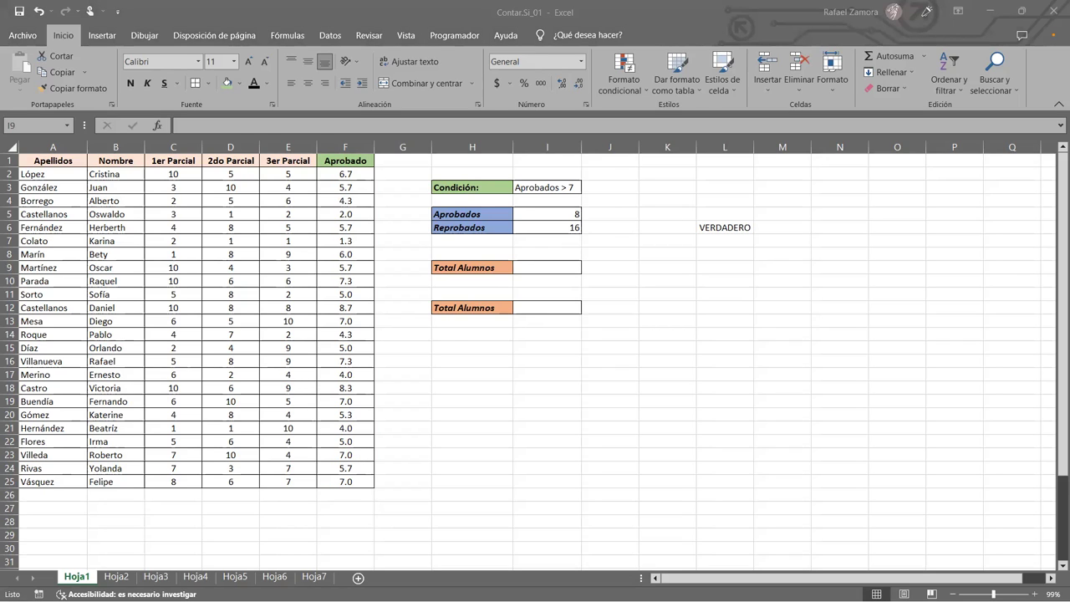
pyautogui.click(566, 266)
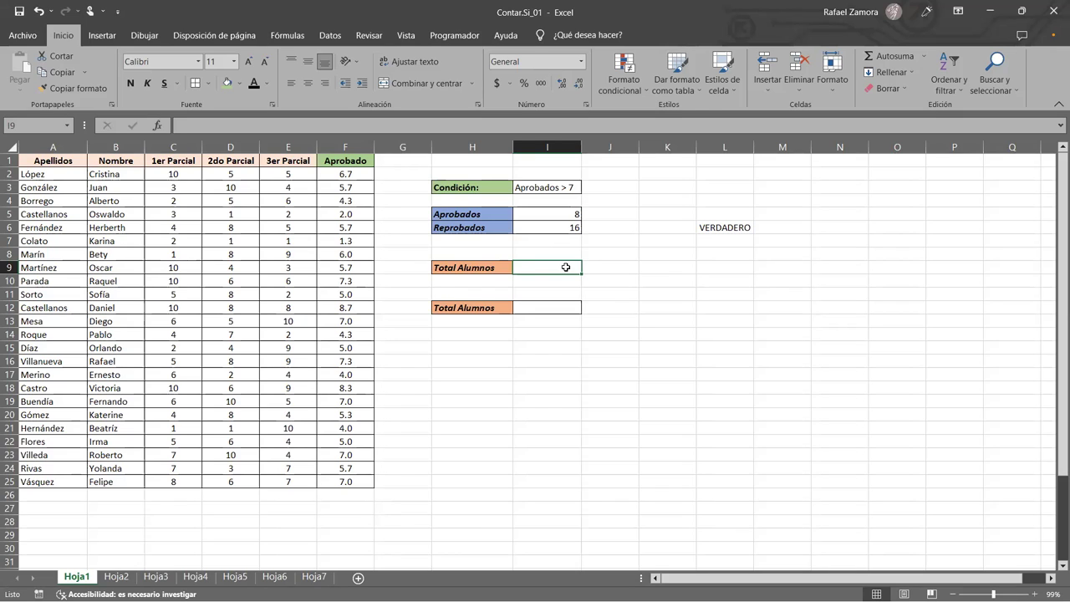
# Enter =CONTAR(F2:F25) in I9 to count the 24 numeric grades
pyautogui.write('=')
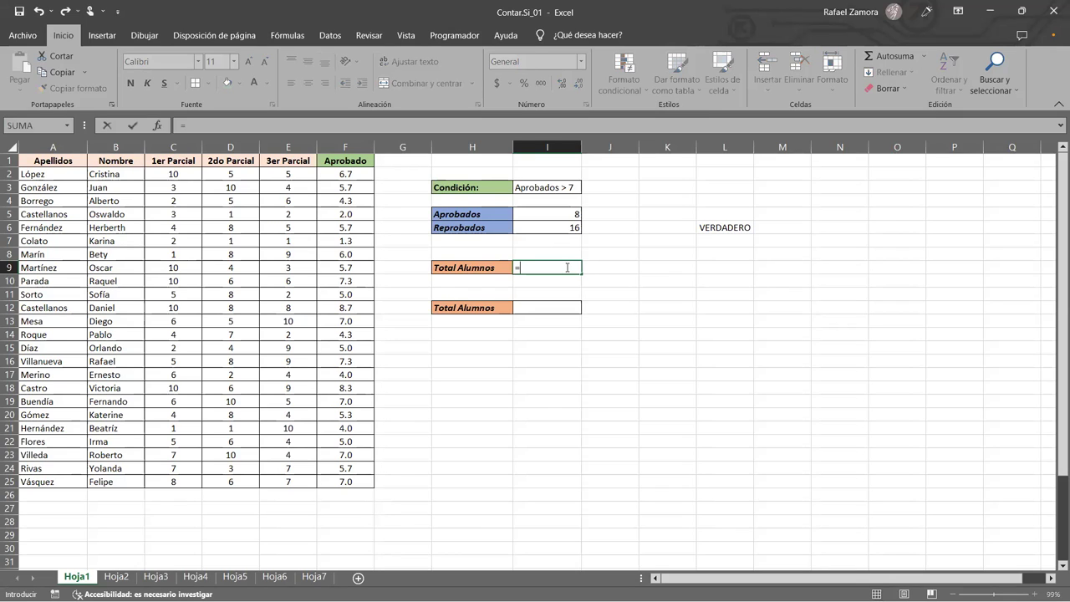
pyautogui.write('CONTAR(')
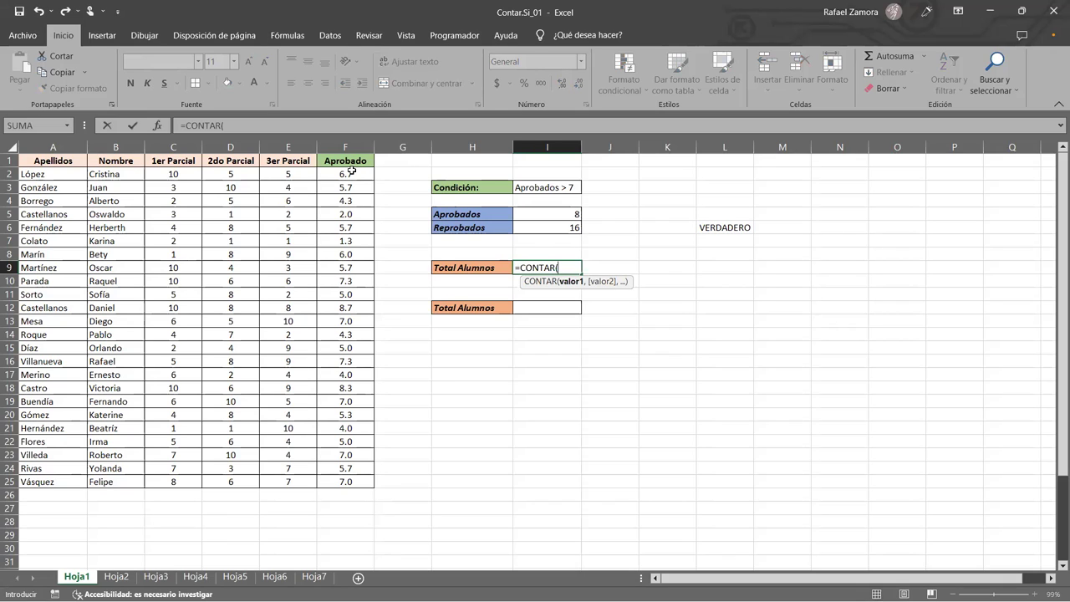
pyautogui.click(351, 170)
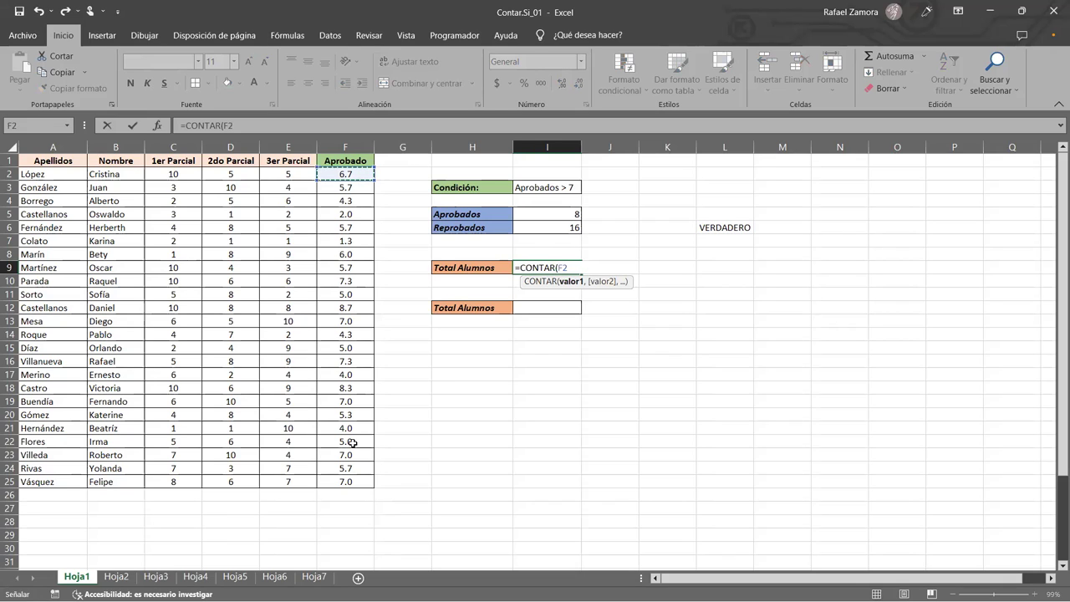
pyautogui.keyDown('shift'); pyautogui.click(352, 481); pyautogui.keyUp('shift')
pyautogui.write('=')
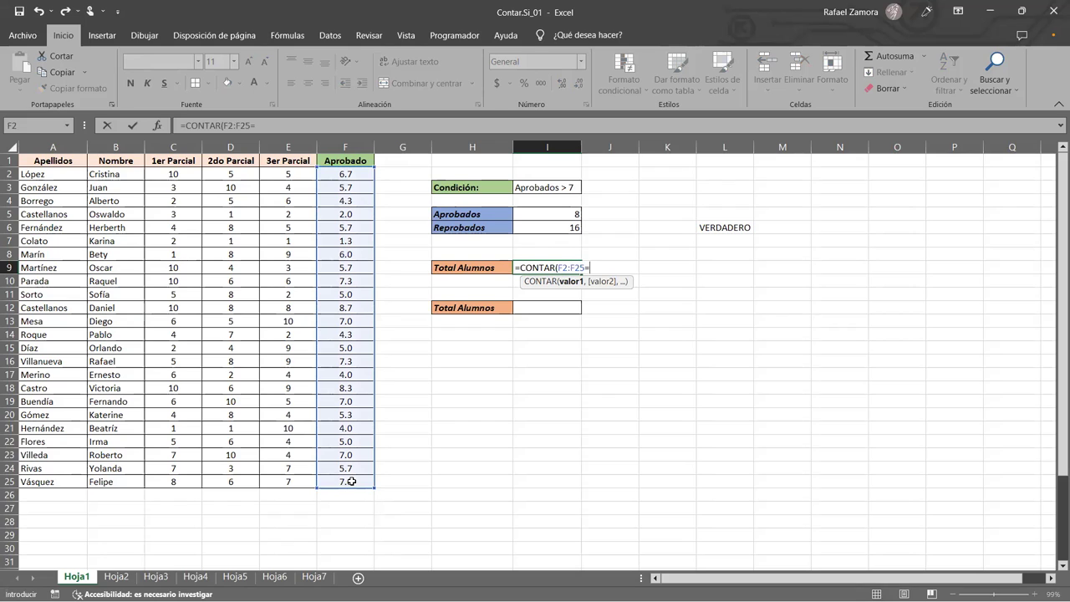
pyautogui.press('BackSpace')
pyautogui.write(')')
pyautogui.press('Return')
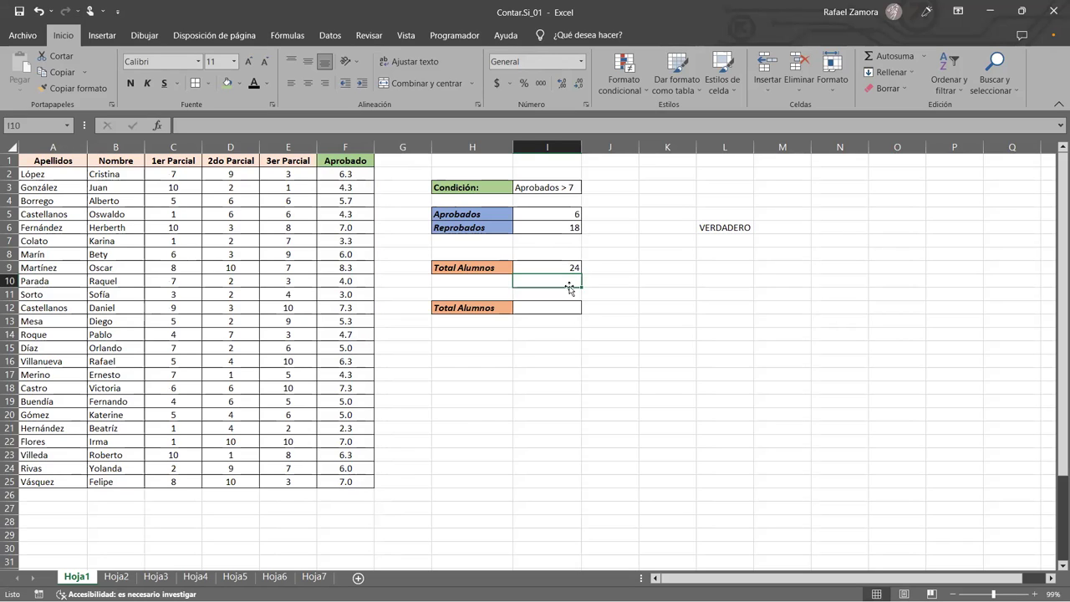
# Delete the F6 average to show the count drops, then restore it with undo
pyautogui.click(338, 233)
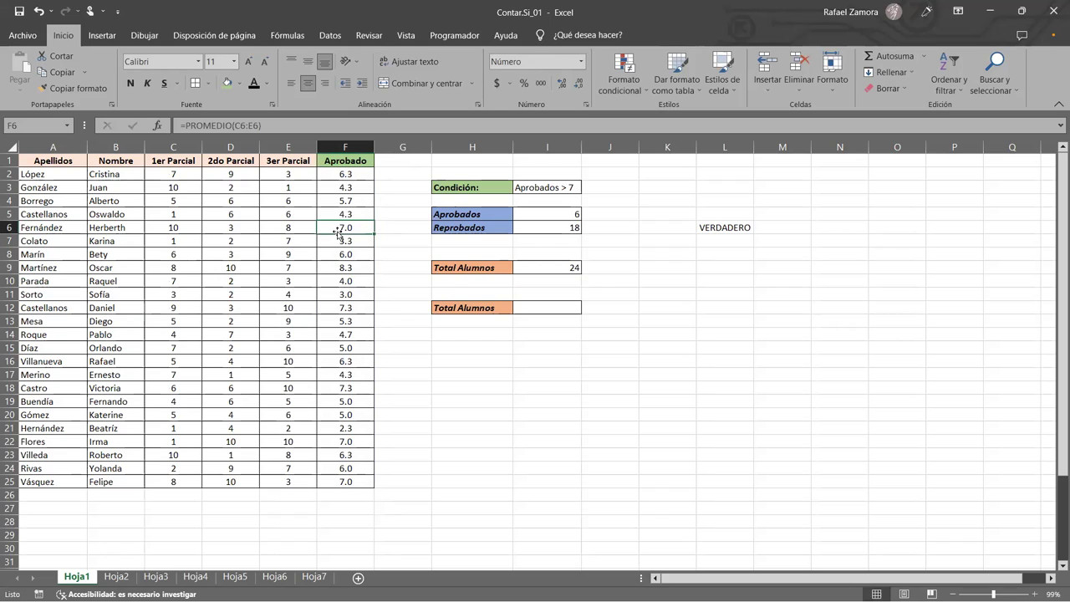
pyautogui.press('Delete')
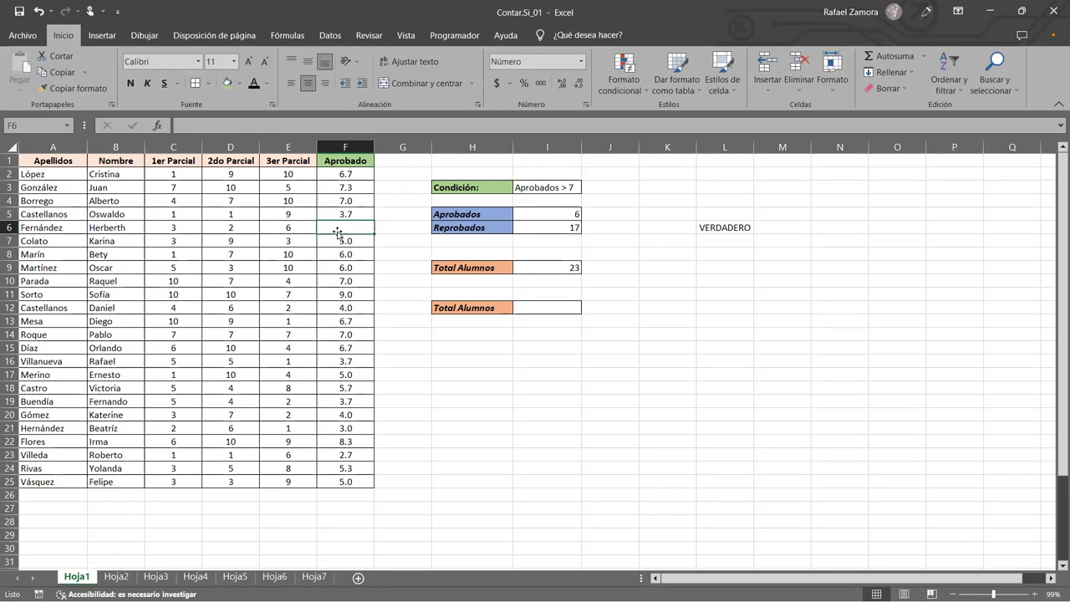
pyautogui.hotkey('ctrl', 'z')
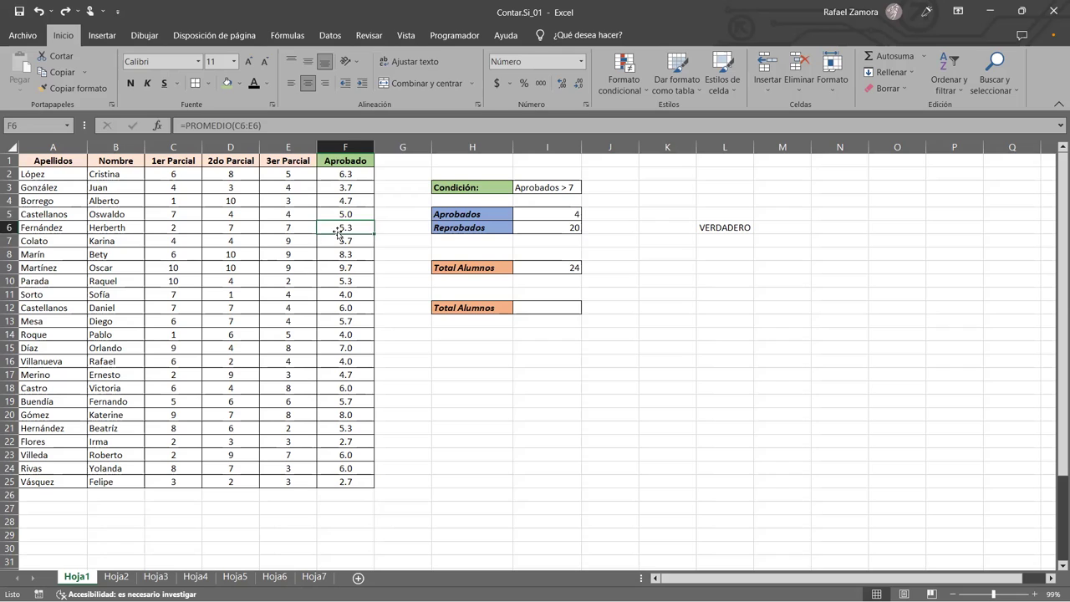
# Return to I9 and review its count formula, confirming it unchanged
pyautogui.press('Up')
pyautogui.press('Right')
pyautogui.press('Down')
pyautogui.press('Down')
pyautogui.press('Right')
pyautogui.press('Down')
pyautogui.press('Right')
pyautogui.press('Down')
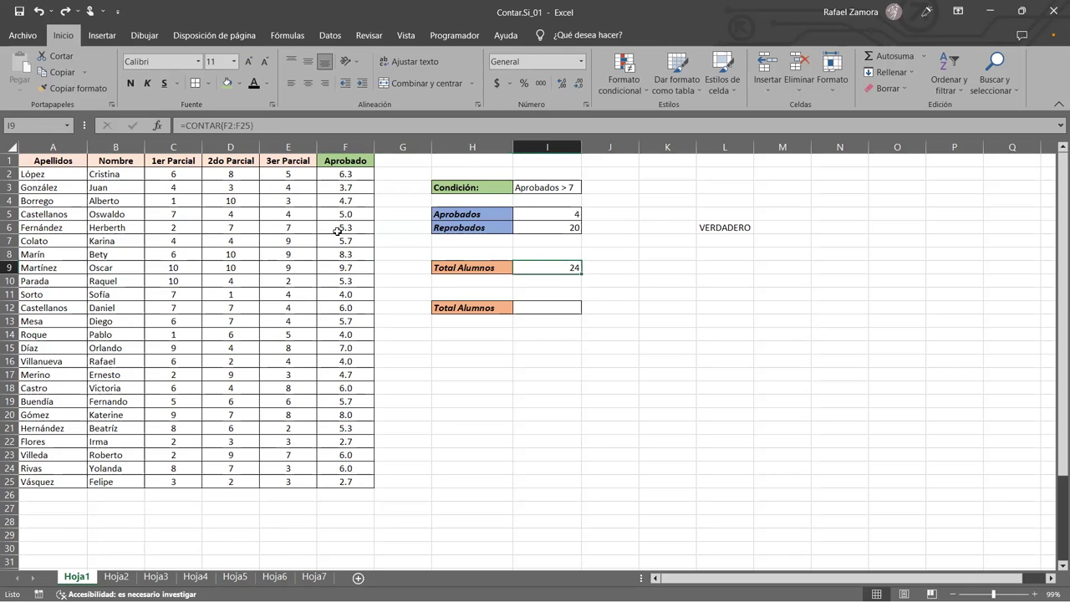
pyautogui.press('F2')
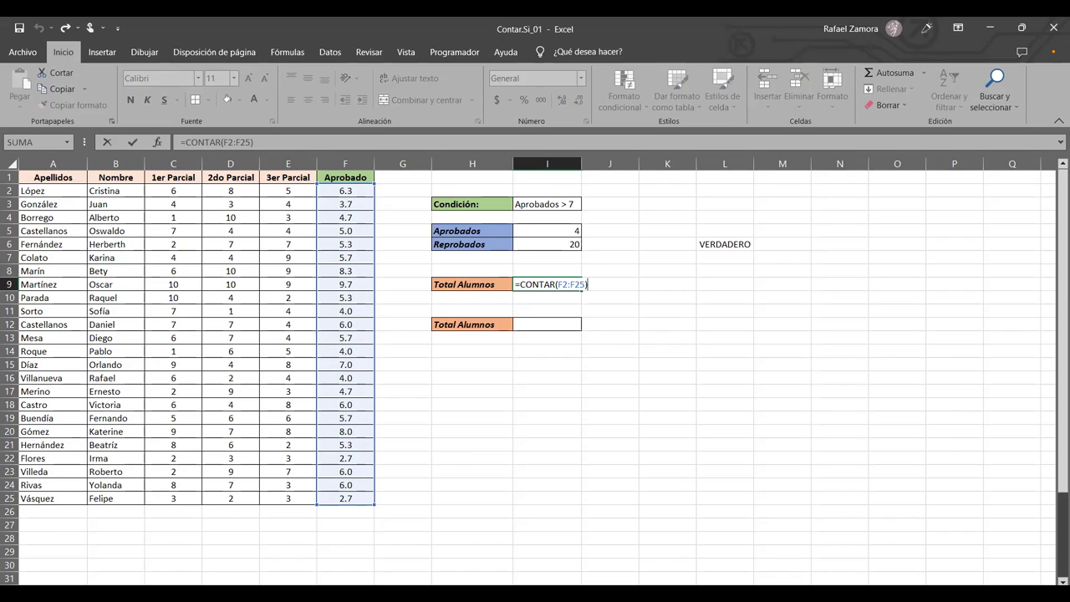
pyautogui.hotkey('ctrl', 'Return')
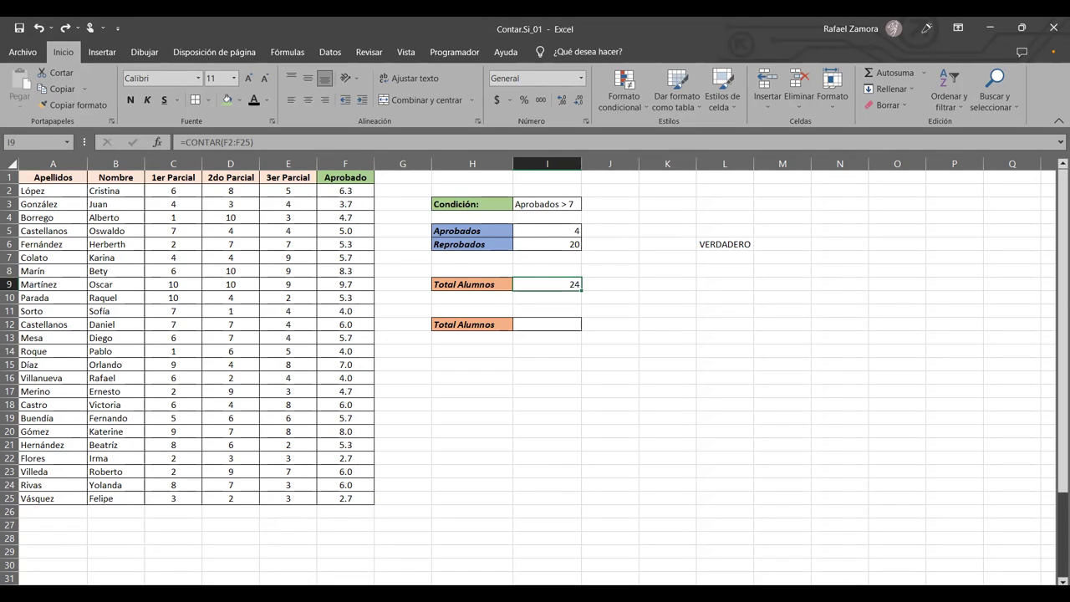
# Enter =CONTARA(A2:A25) in I12 to count the 24 surnames
pyautogui.click(546, 324)
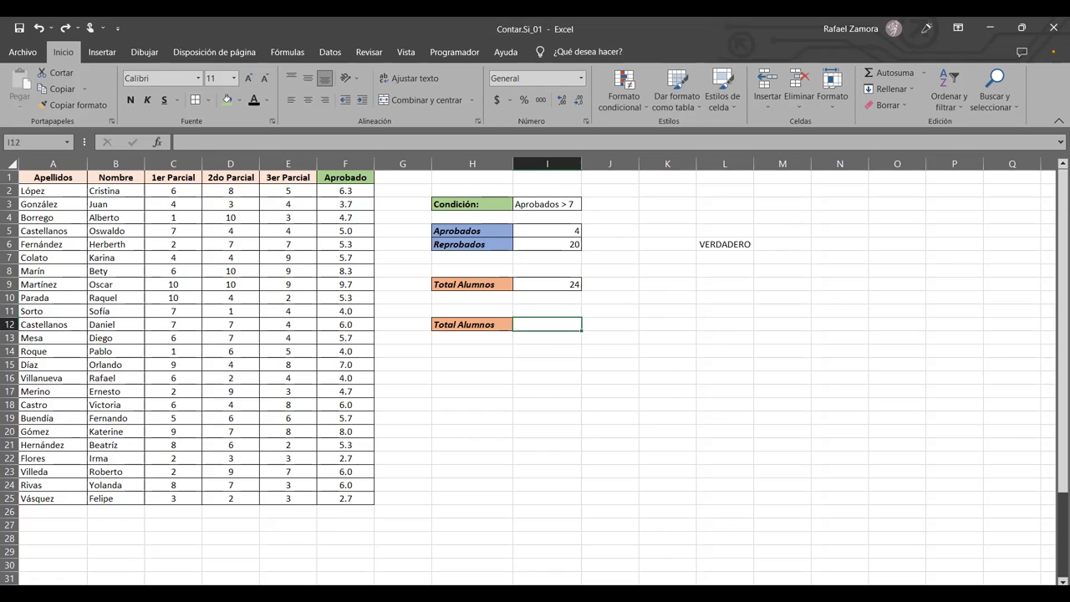
pyautogui.write('=')
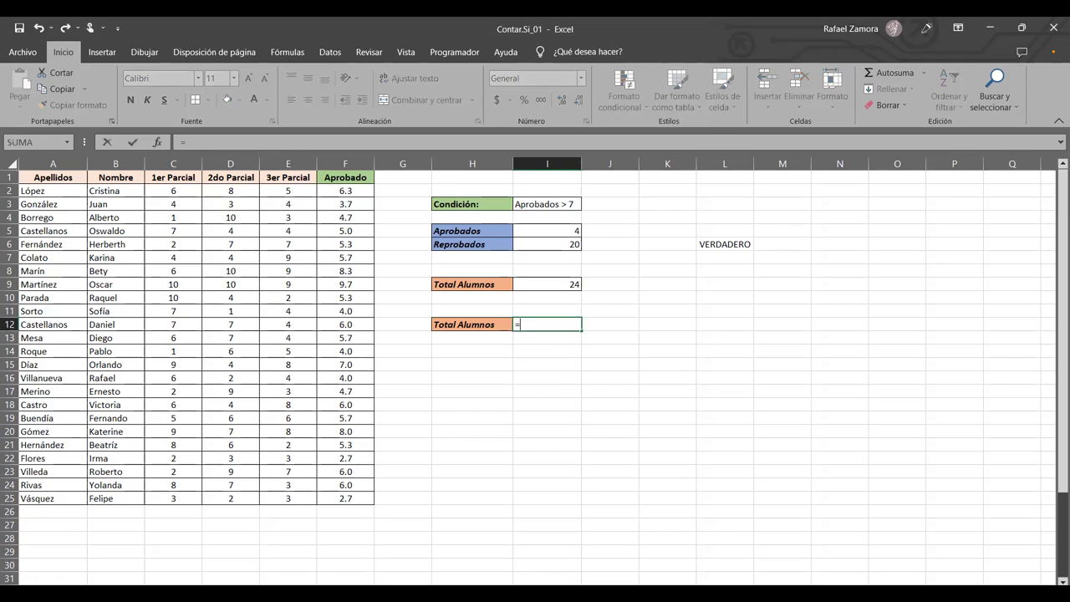
pyautogui.write('conta')
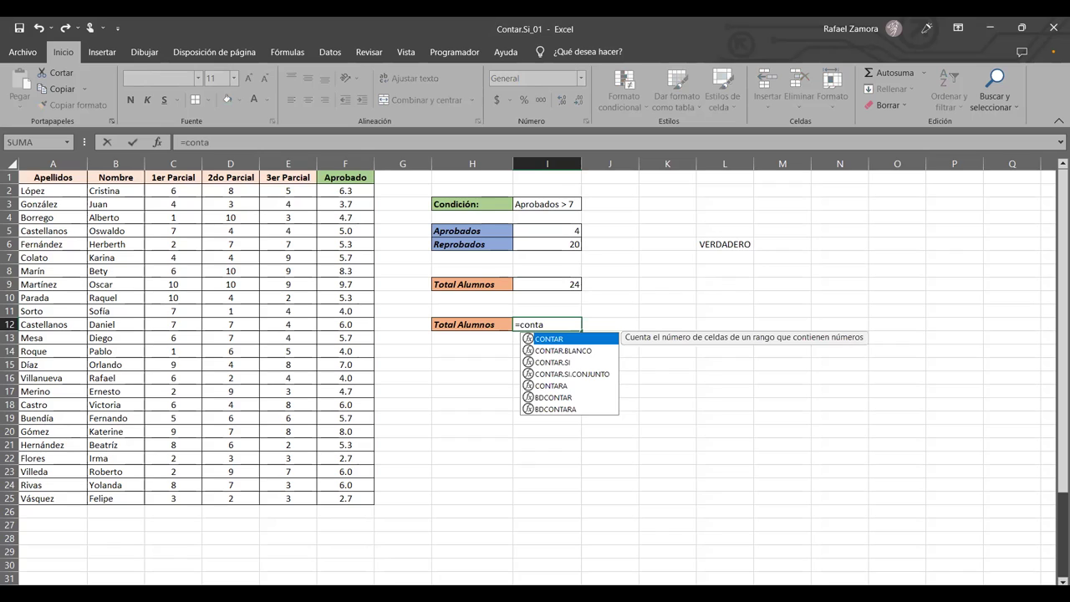
pyautogui.write('ra')
pyautogui.press('Tab')
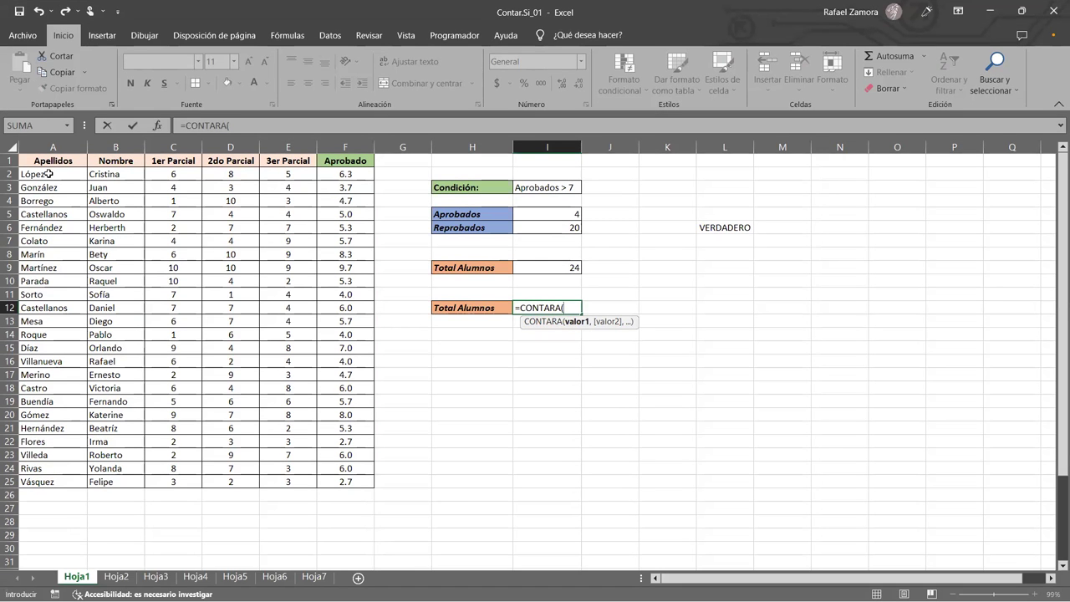
pyautogui.click(48, 173)
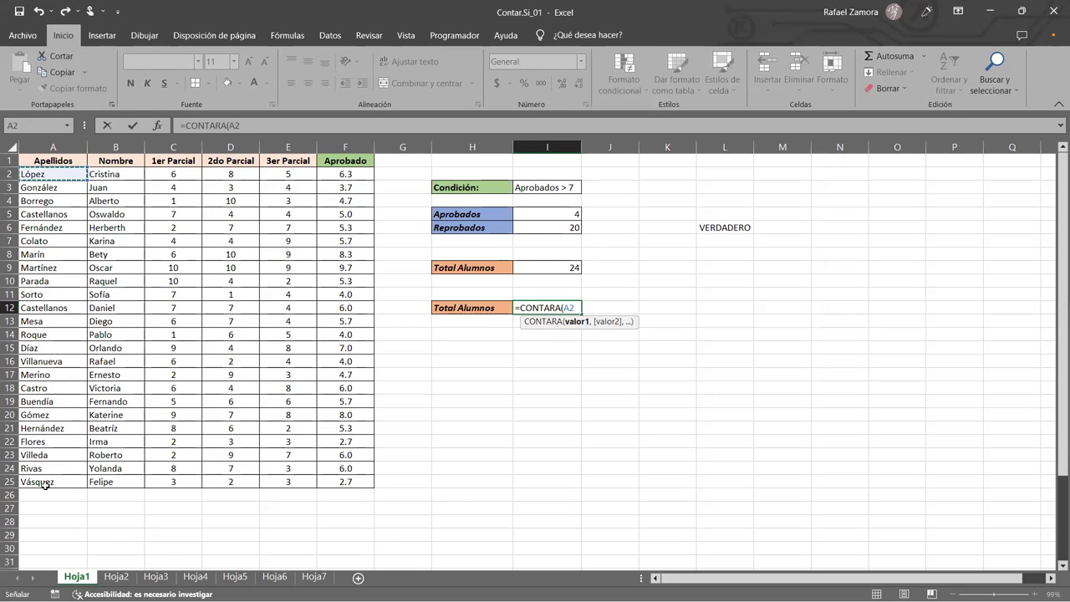
pyautogui.moveTo(48, 173); pyautogui.dragTo(45, 489)
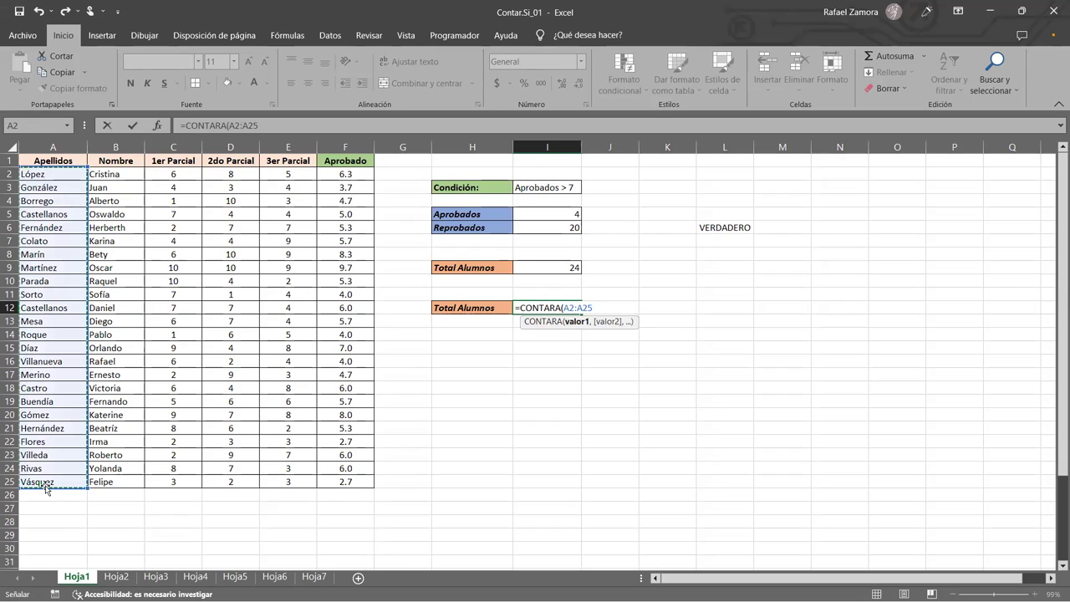
pyautogui.press('Return')
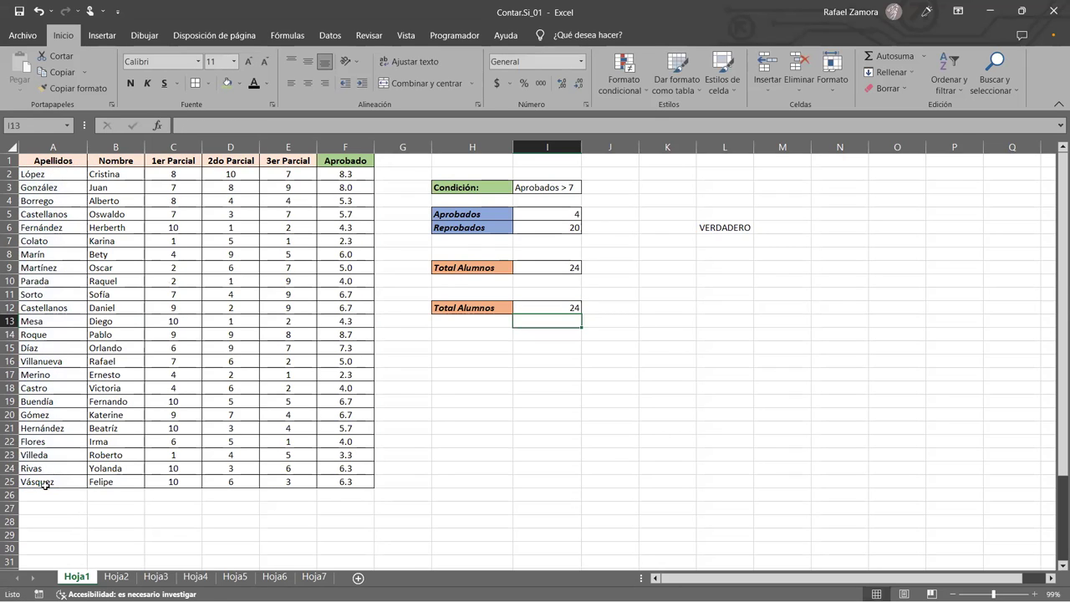
# Put =FORMULATEXTO(I9) in K9 and copy it to K12 to show both count formulas
pyautogui.click(656, 265)
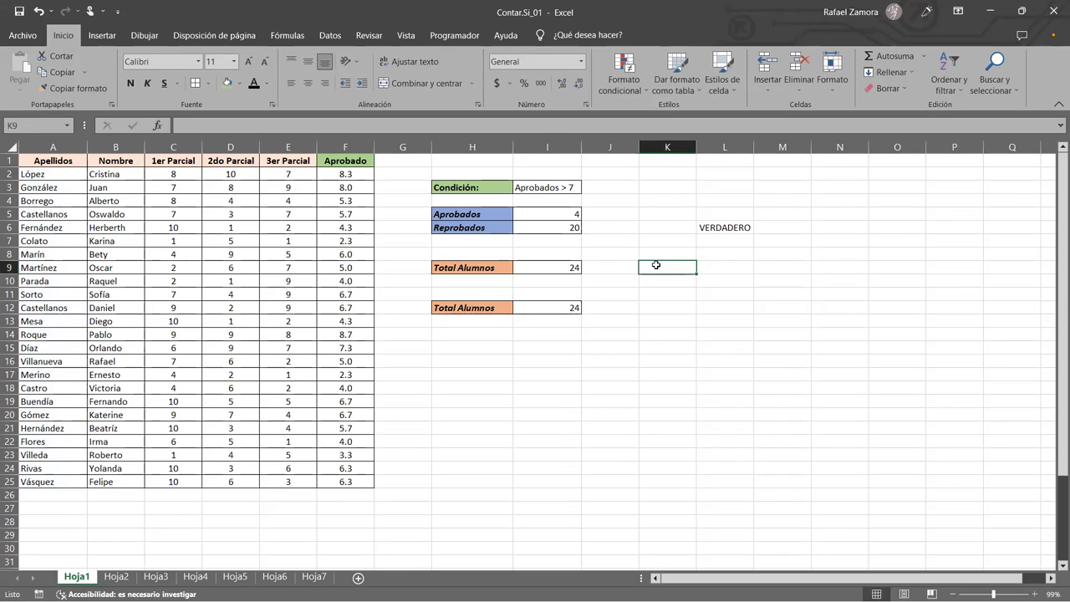
pyautogui.write('=')
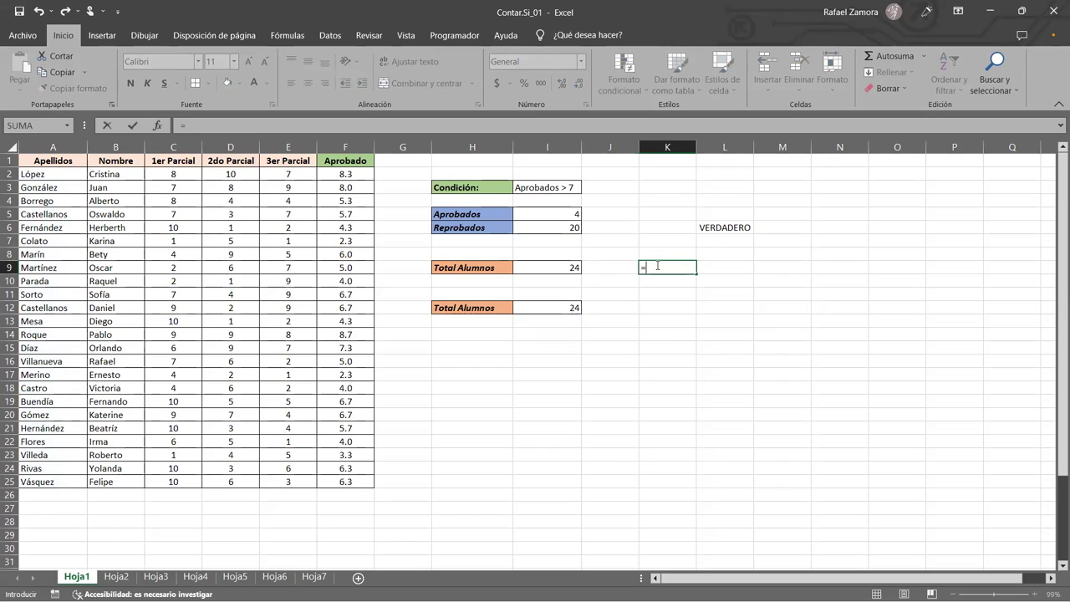
pyautogui.write('FORMULATEXTO(I9)')
pyautogui.hotkey('ctrl', 'Return')
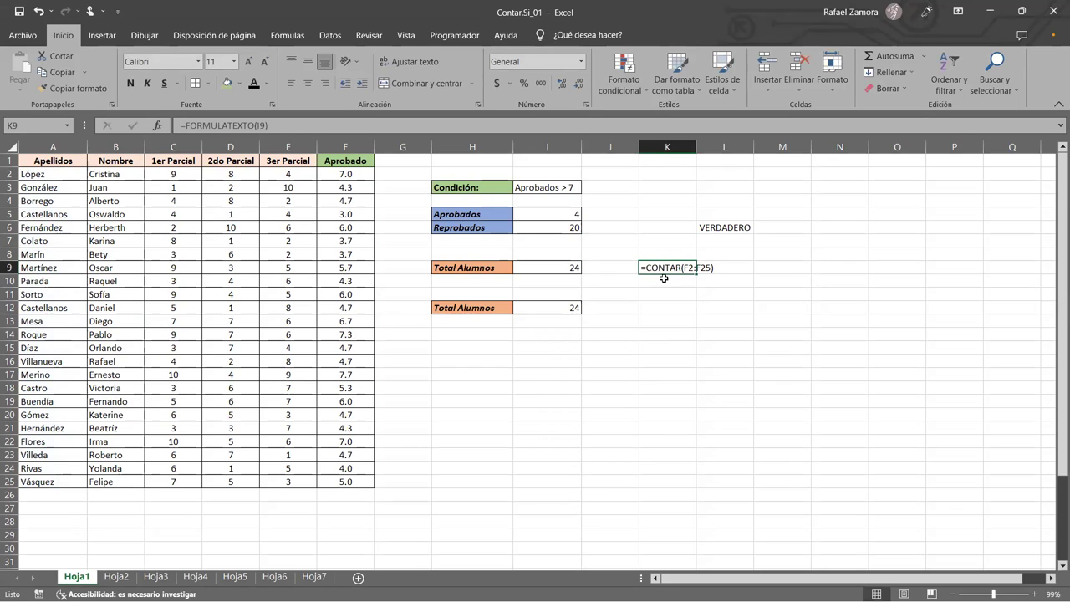
pyautogui.hotkey('ctrl', 'c')
pyautogui.click(642, 307)
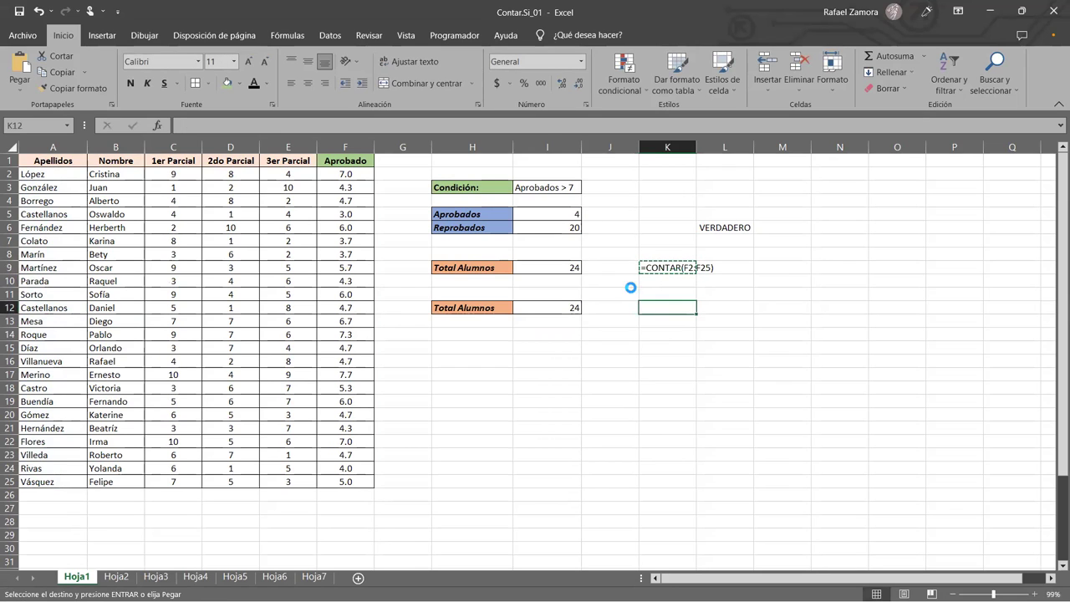
pyautogui.hotkey('ctrl', 'v')
pyautogui.click(685, 378)
pyautogui.press('Escape')
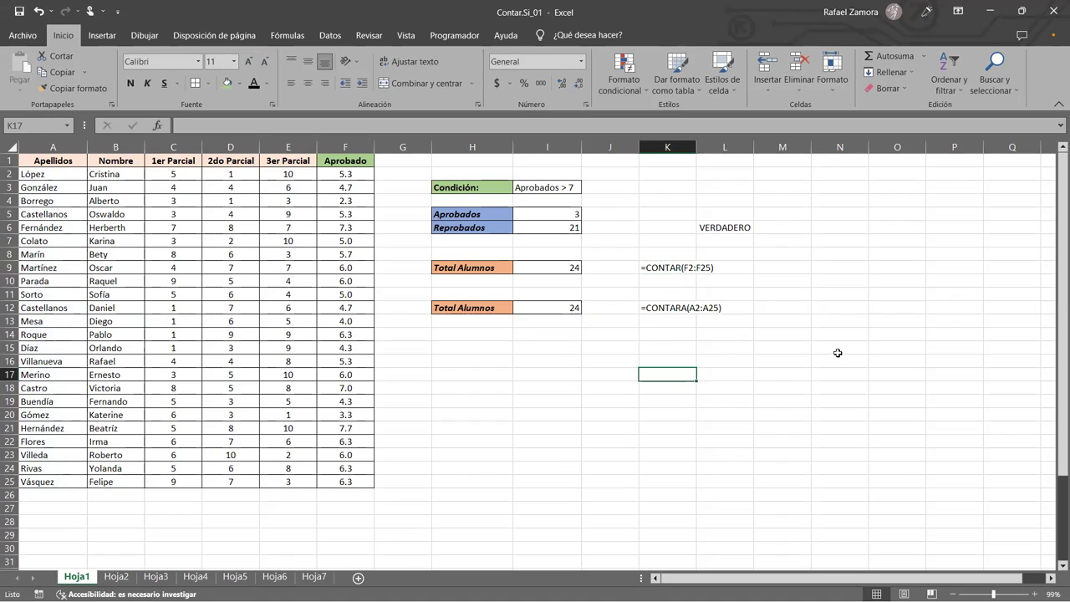
pyautogui.click(833, 353)
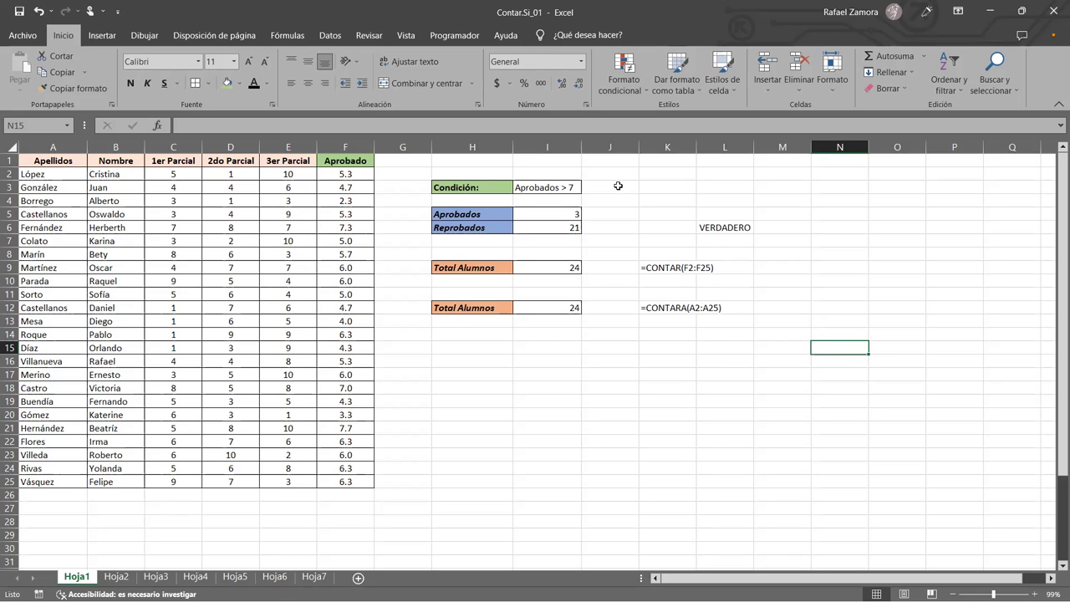
# Review the Aprobados formula in I5 and delete the stray VERDADERO value in L6
pyautogui.doubleClick(560, 213)
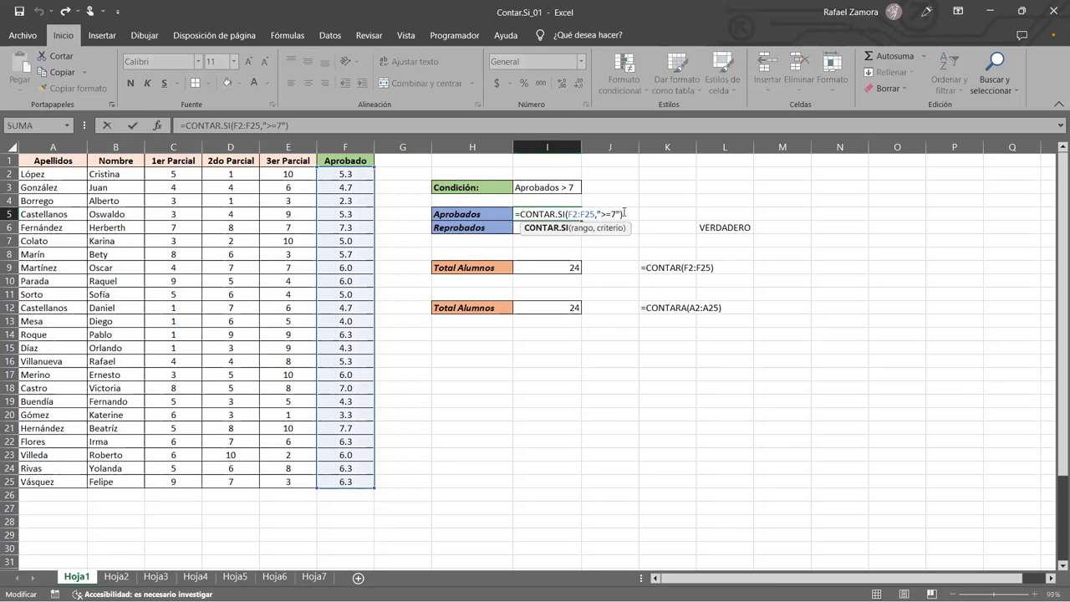
pyautogui.click(623, 214)
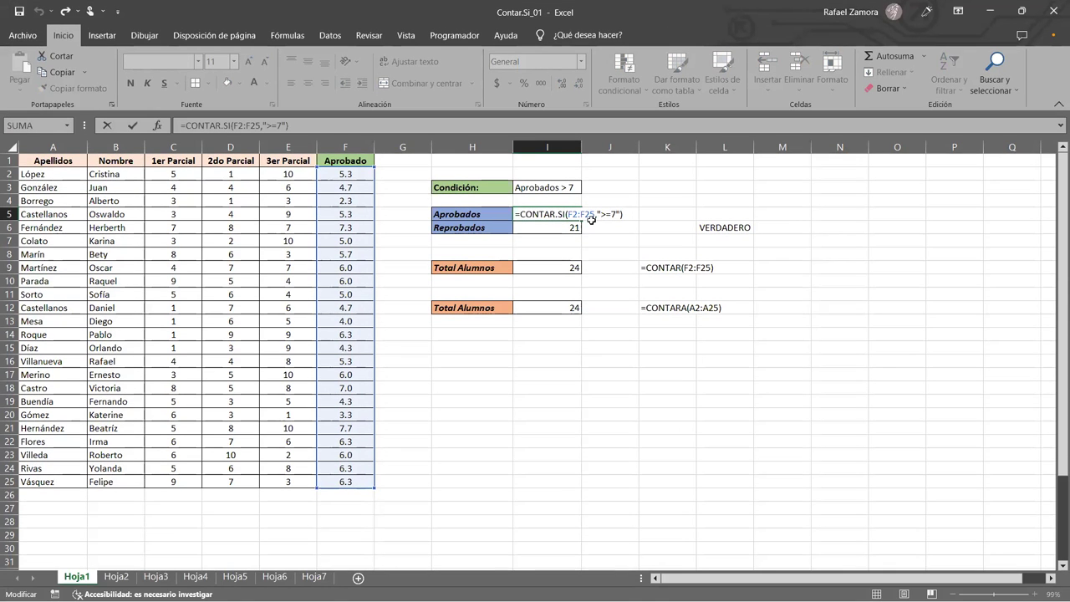
pyautogui.hotkey('ctrl', 'Return')
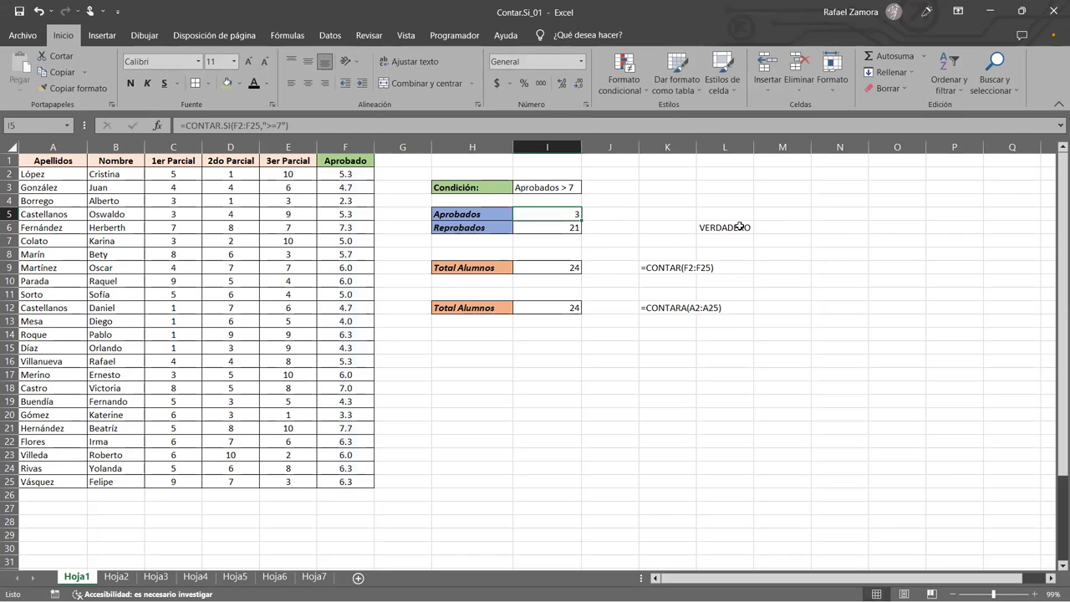
pyautogui.click(657, 264)
pyautogui.click(720, 224)
pyautogui.press('Delete')
# Copy the formula-text cell beside Reprobados and fill it up beside Aprobados
pyautogui.click(677, 267)
pyautogui.hotkey('ctrl', 'c')
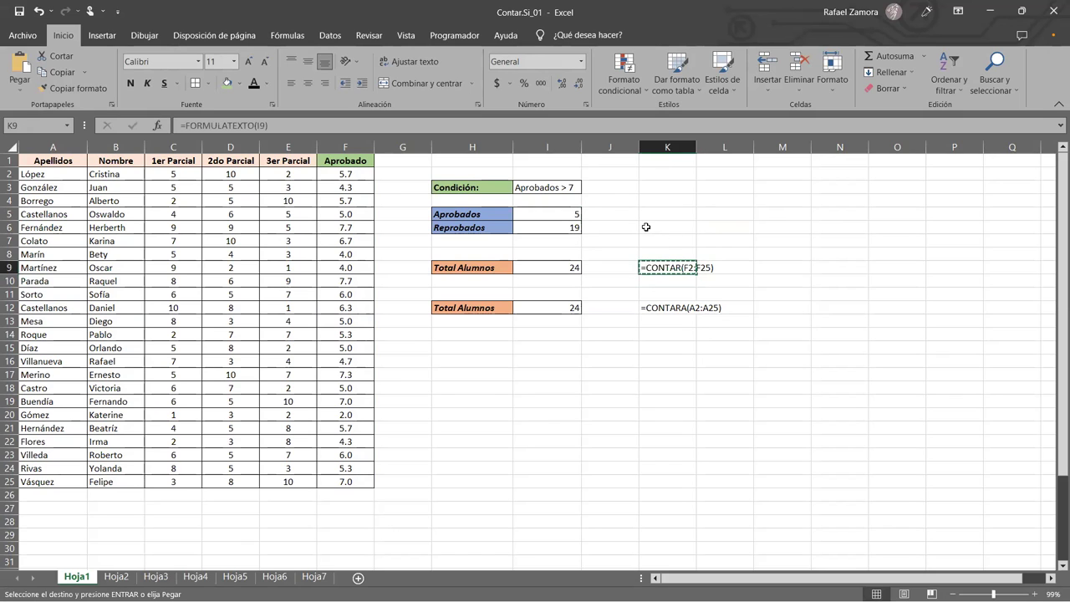
pyautogui.click(651, 226)
pyautogui.hotkey('ctrl', 'v')
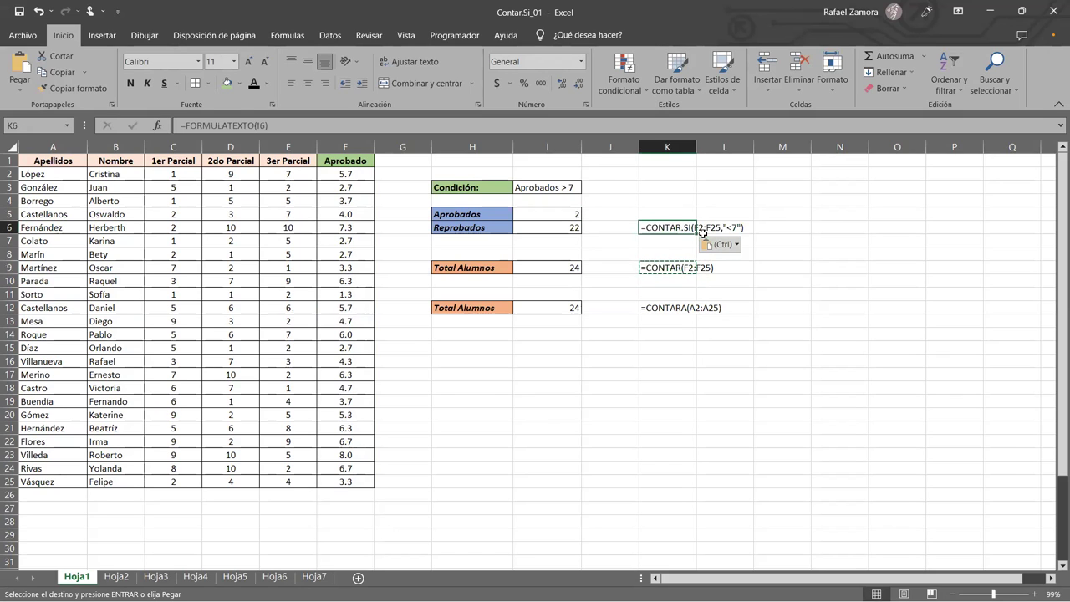
pyautogui.moveTo(697, 234); pyautogui.dragTo(697, 219)
pyautogui.click(777, 253)
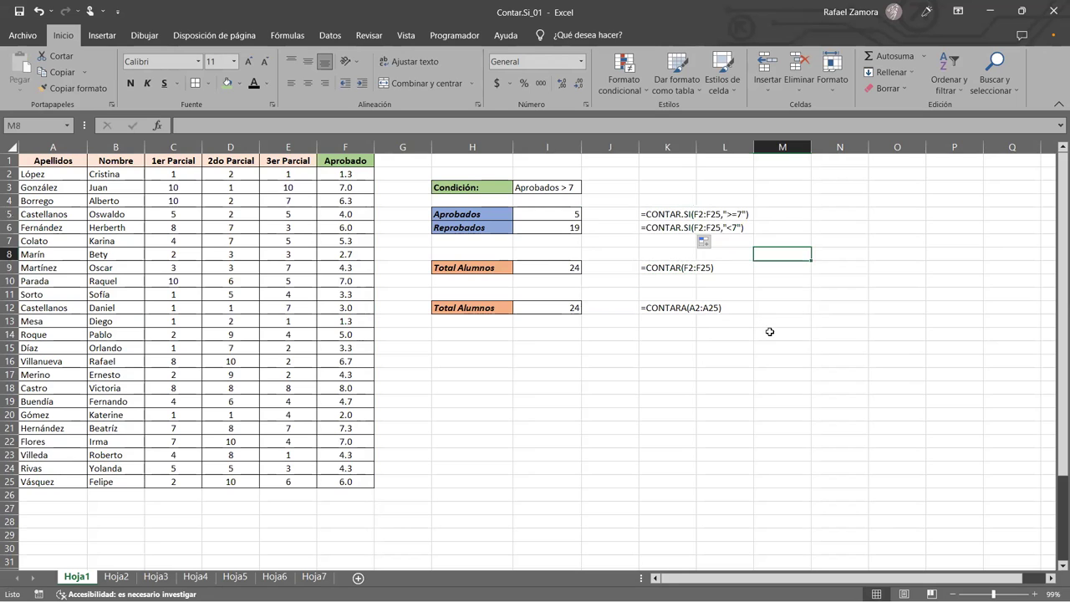
# Switch to the Hoja2 sales sheet
pyautogui.click(585, 403)
pyautogui.click(595, 424)
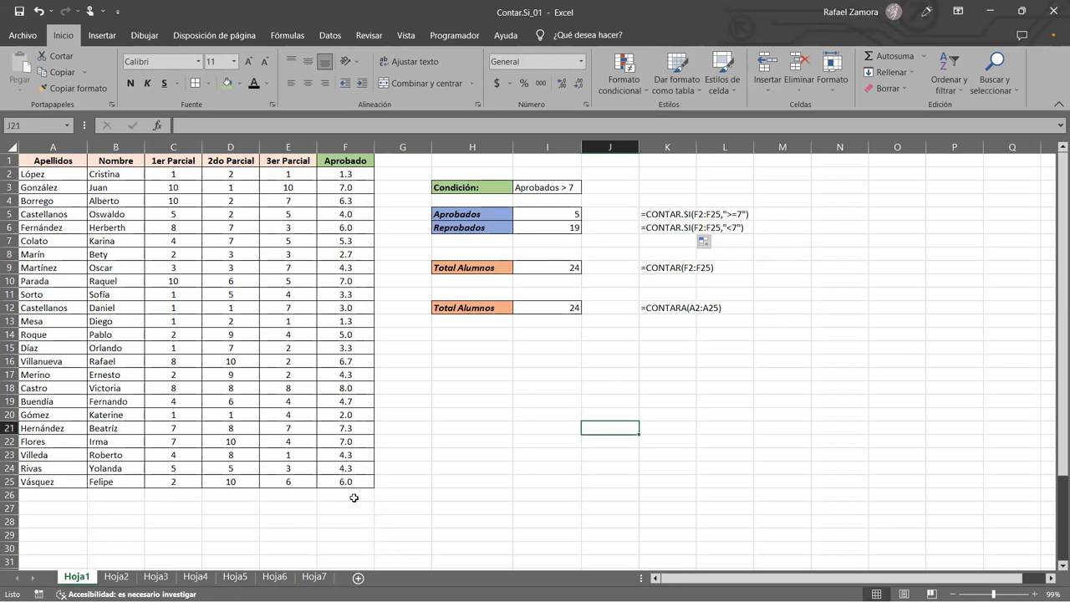
pyautogui.click(116, 577)
# Select G19 on Hoja2 for the first seller's Sistemas sales count
pyautogui.click(645, 343)
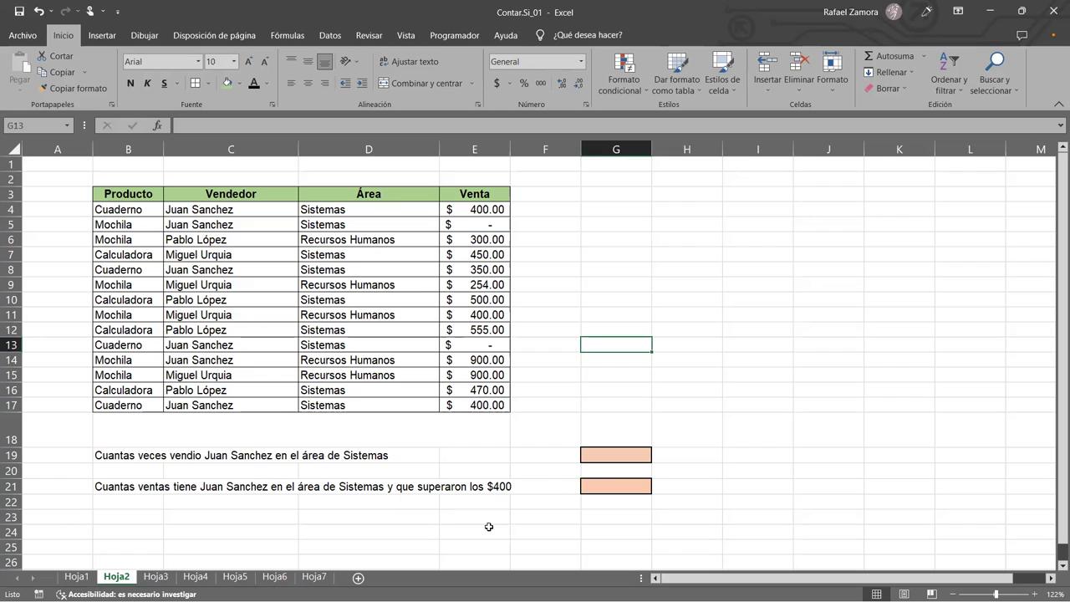
pyautogui.click(638, 458)
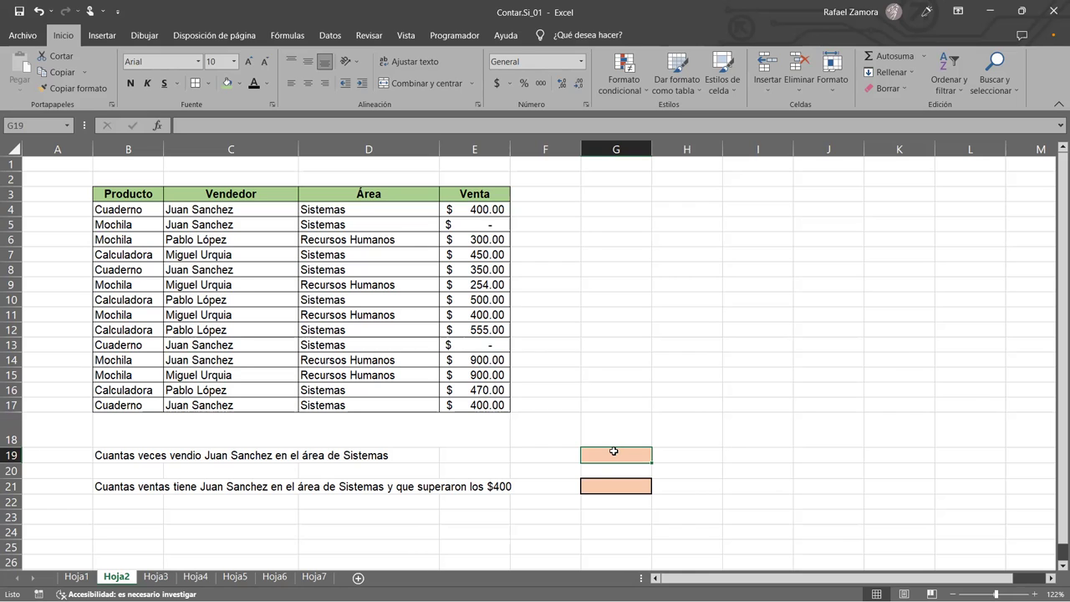
# Type =CONTAR.SI.CONJUNTO in G19 pairing C4:C17 with the seller's name and D4:D17 with "Sistemas"
pyautogui.write('=')
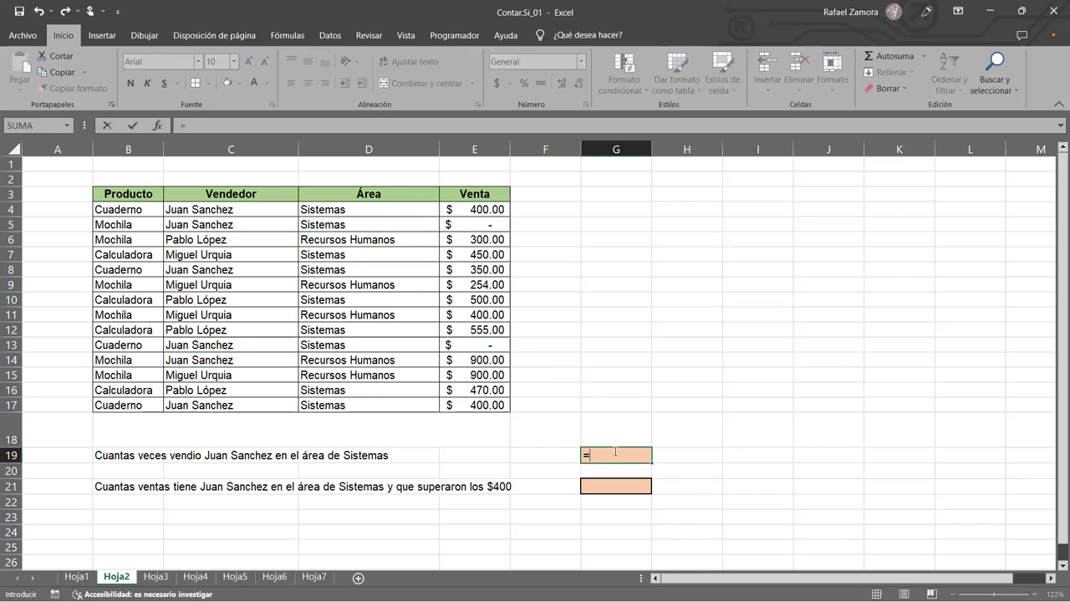
pyautogui.write('CONTAR.SI.CONJUNTO(')
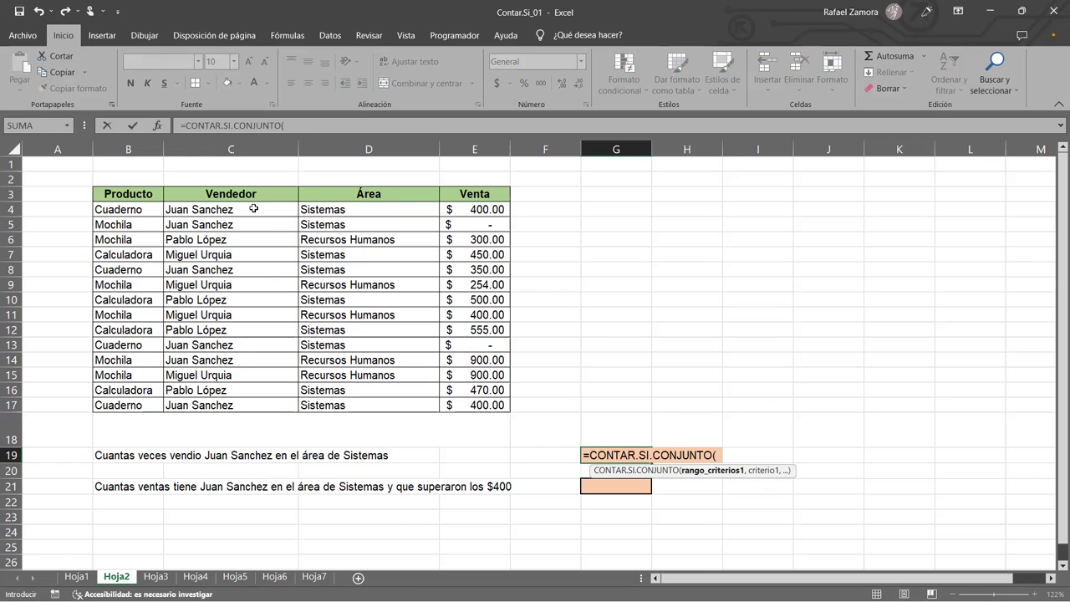
pyautogui.click(253, 208)
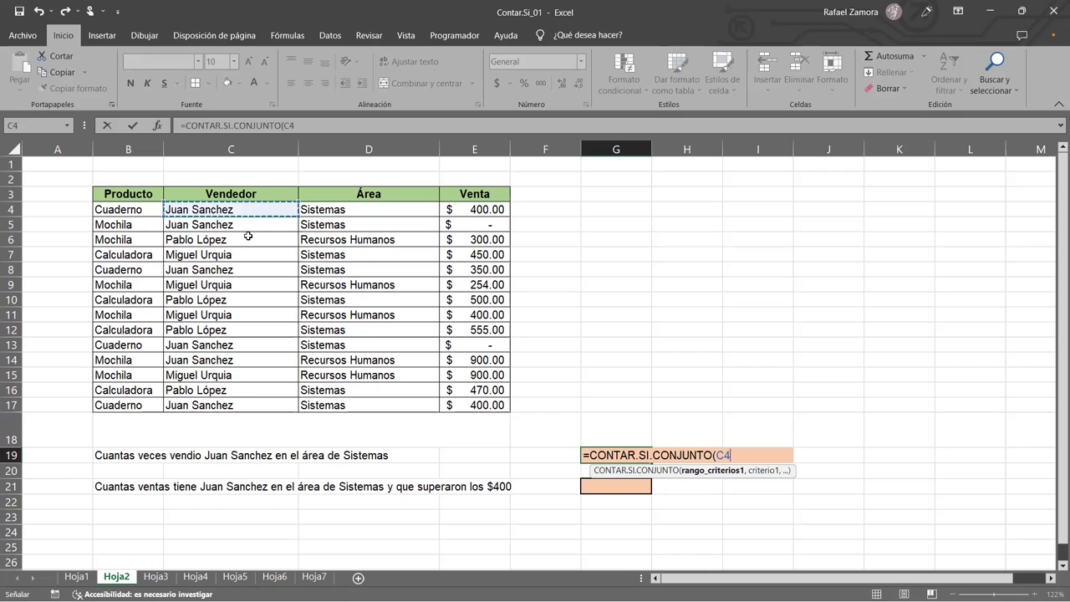
pyautogui.keyDown('shift'); pyautogui.click(249, 403); pyautogui.keyUp('shift')
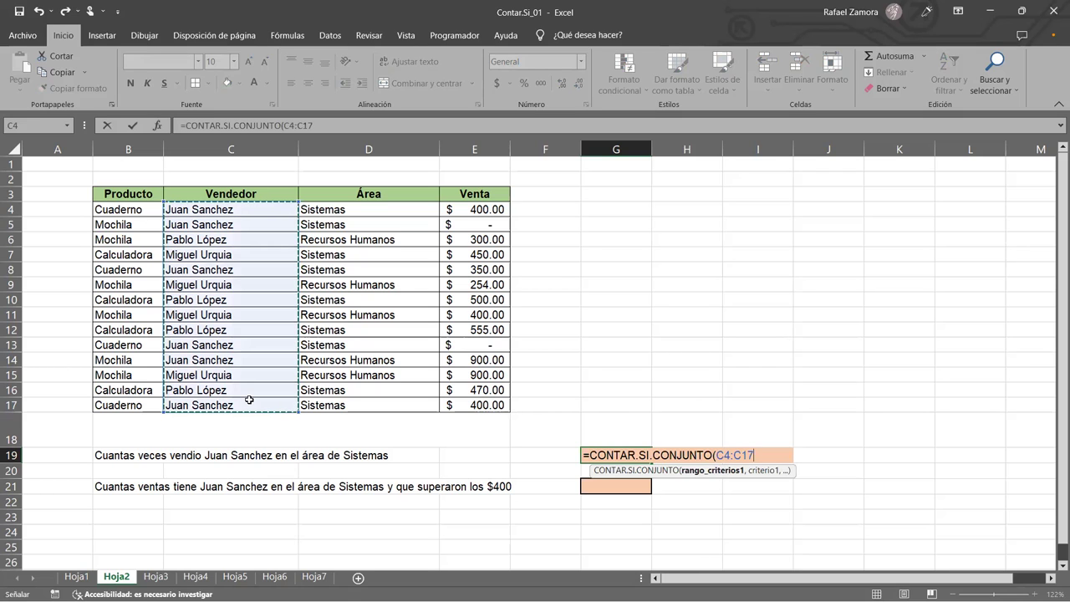
pyautogui.write(',')
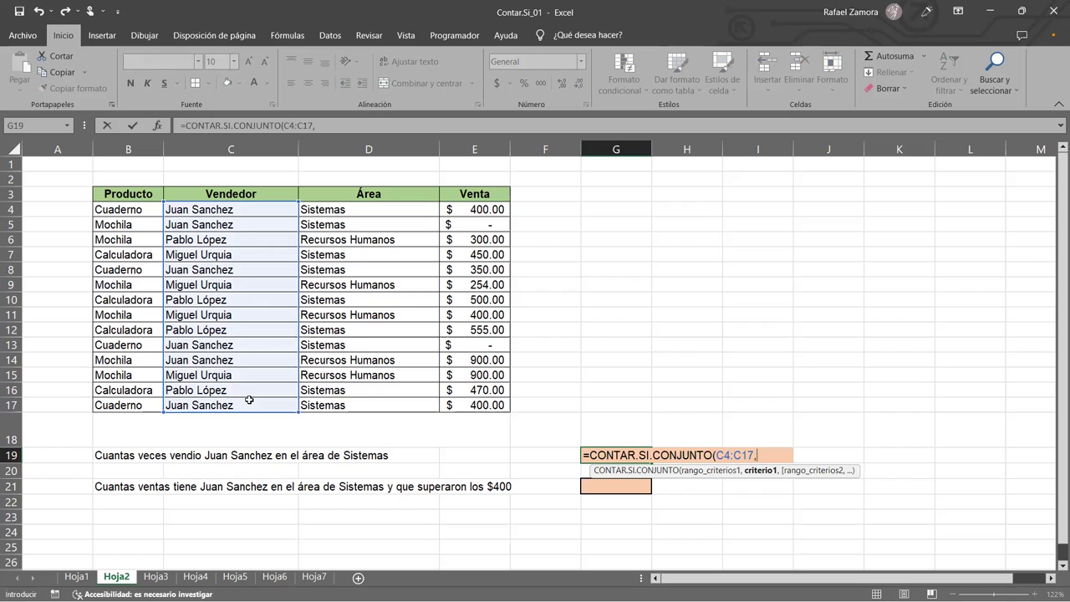
pyautogui.write('"Juan Sánchez"')
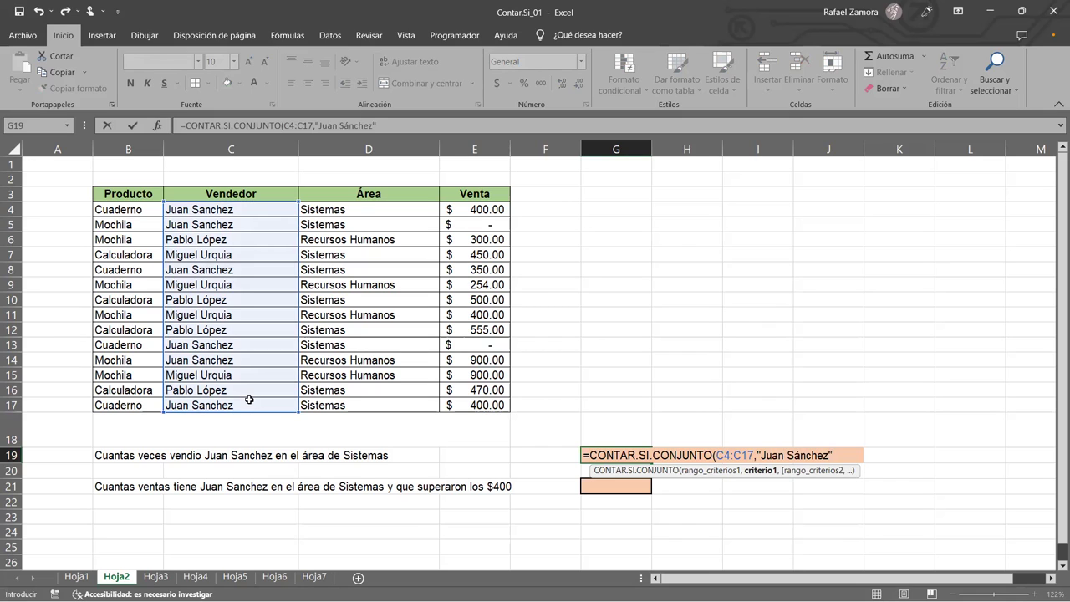
pyautogui.write(',')
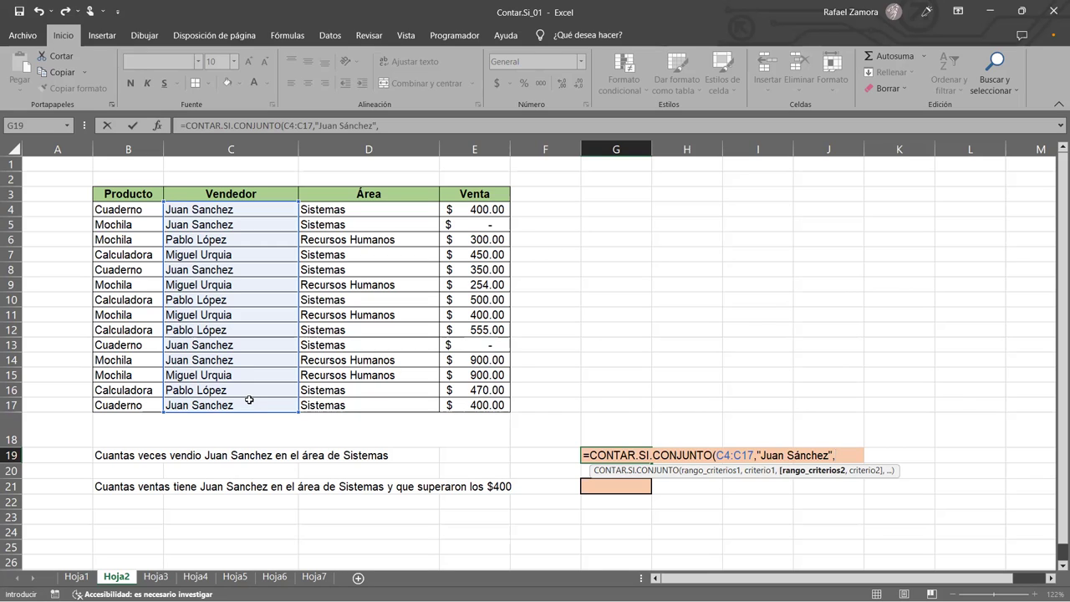
pyautogui.click(344, 211)
pyautogui.keyDown('shift'); pyautogui.click(334, 400); pyautogui.keyUp('shift')
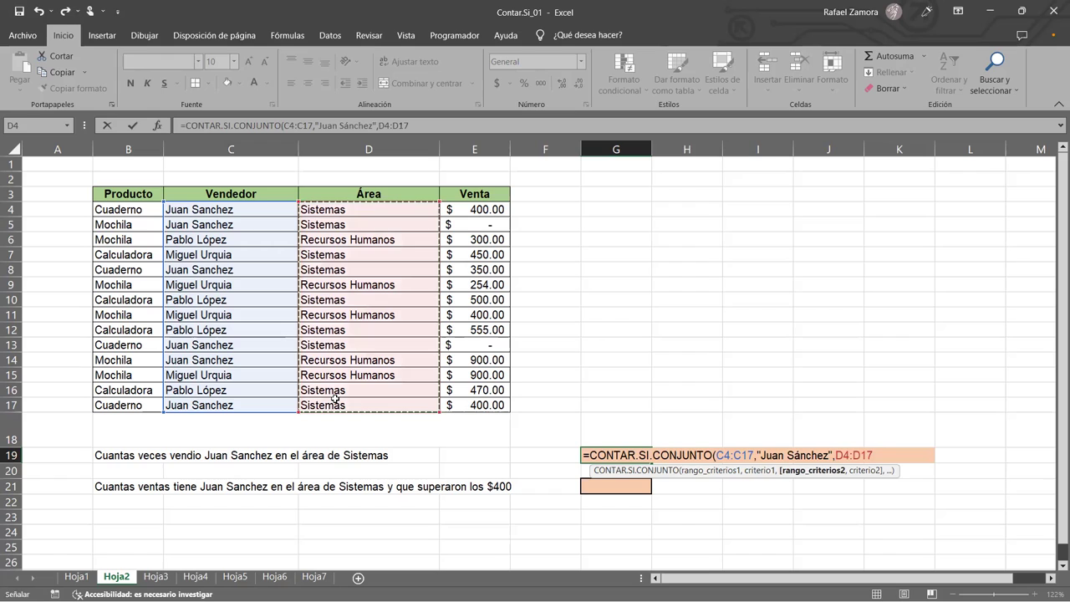
pyautogui.write(',')
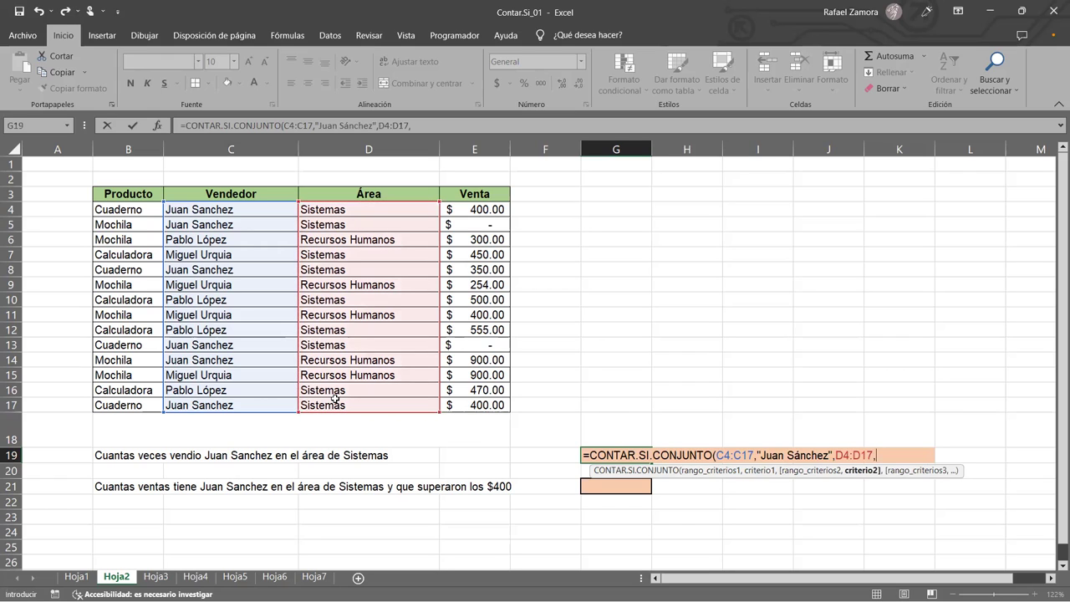
pyautogui.write('"Sistemas')
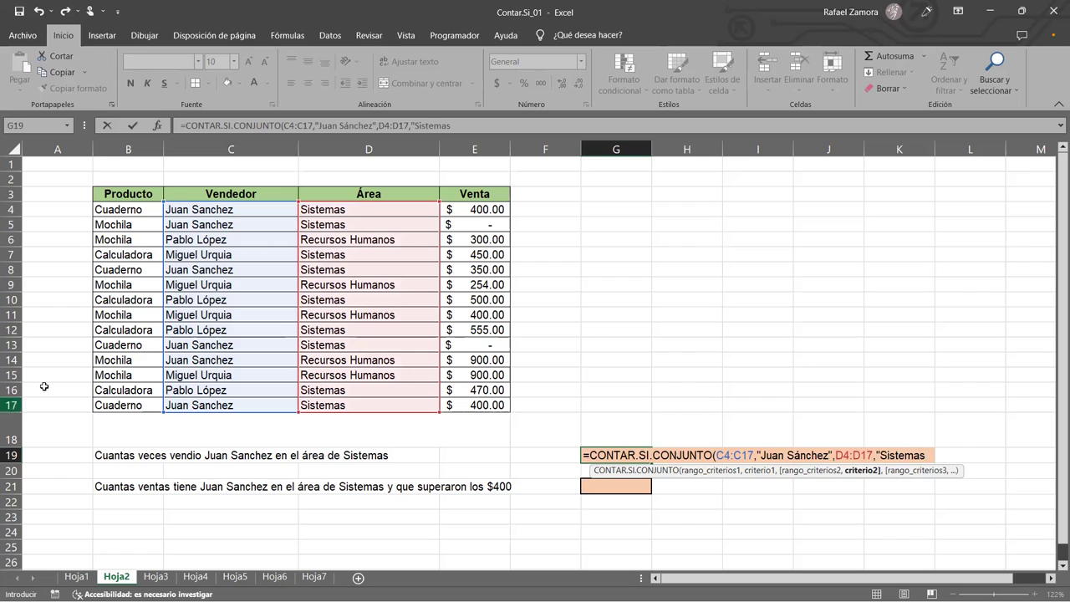
pyautogui.write('")')
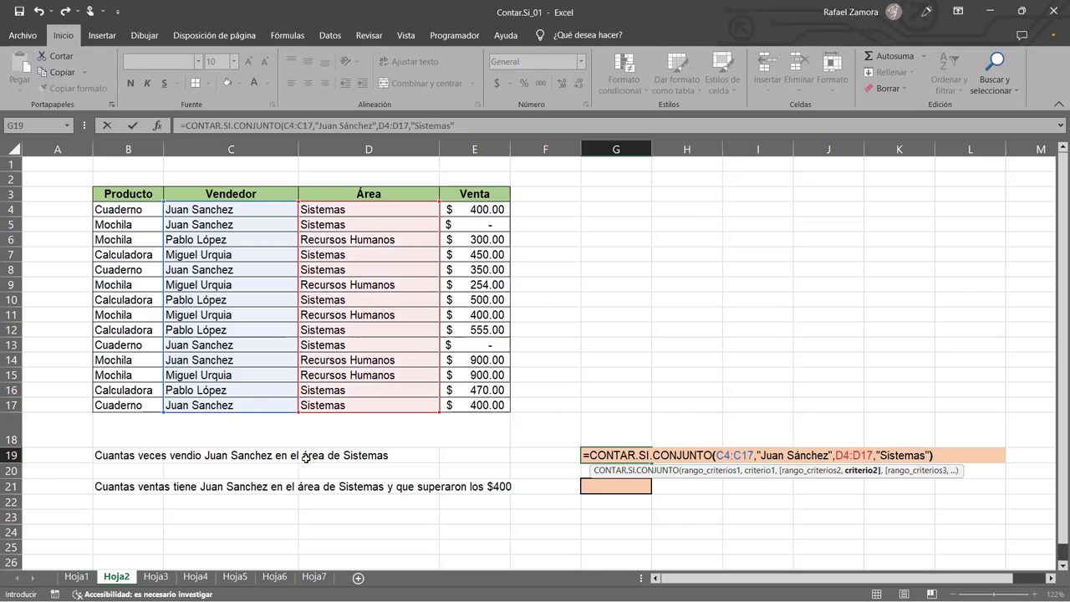
pyautogui.press('Return')
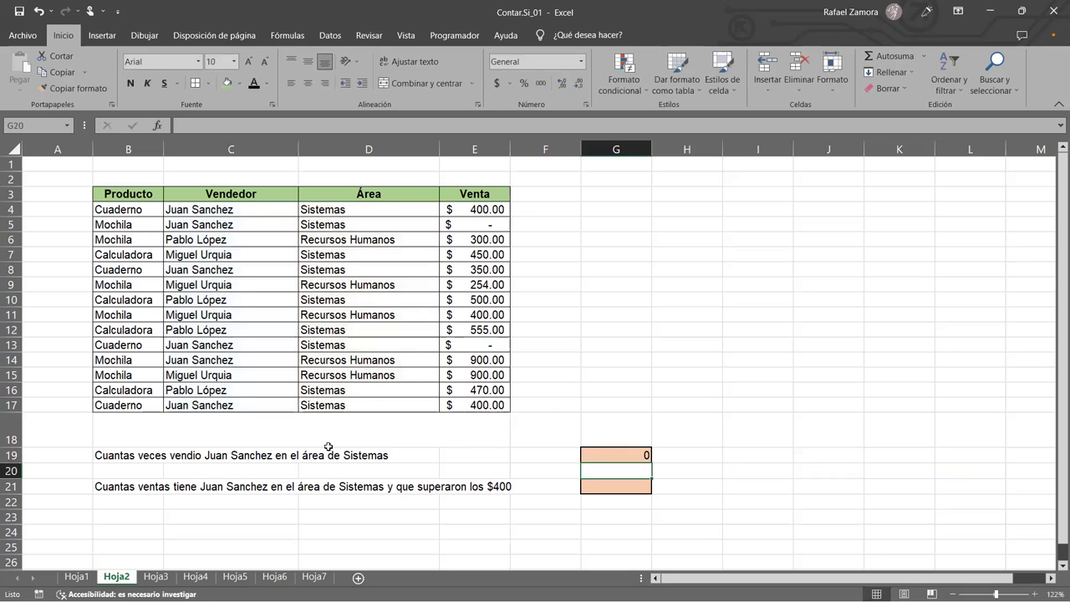
# Remove the accent from the seller name criterion in G19 so the count returns 5
pyautogui.click(621, 452)
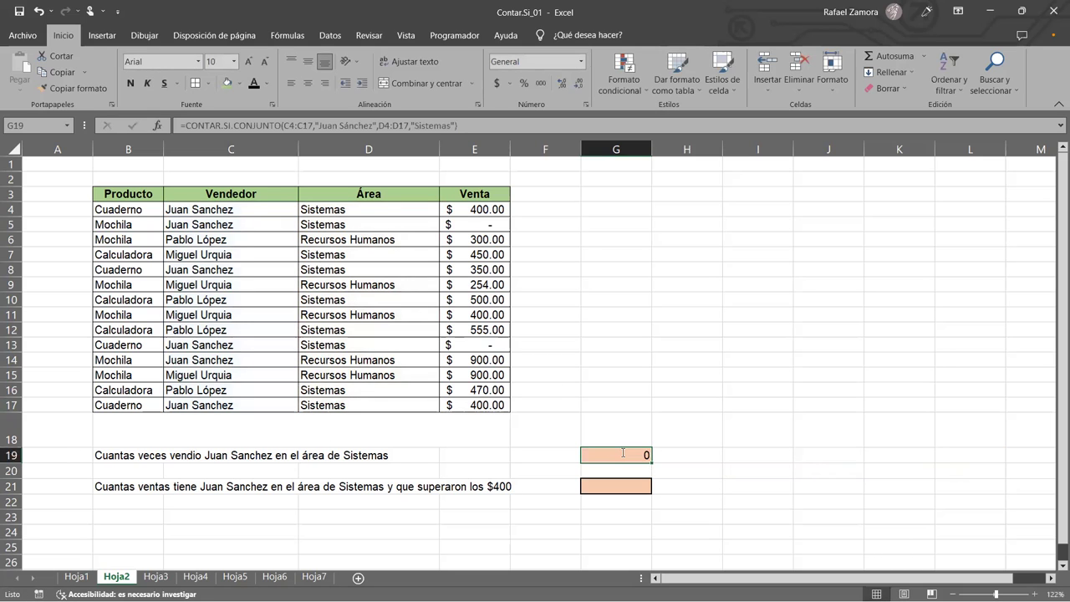
pyautogui.doubleClick(621, 453)
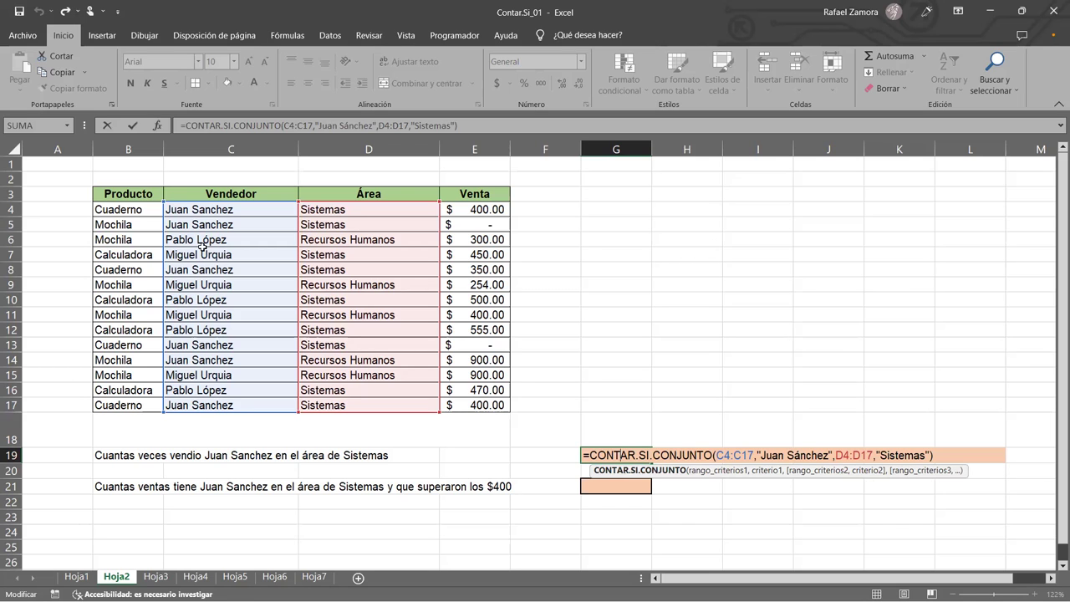
pyautogui.click(234, 217)
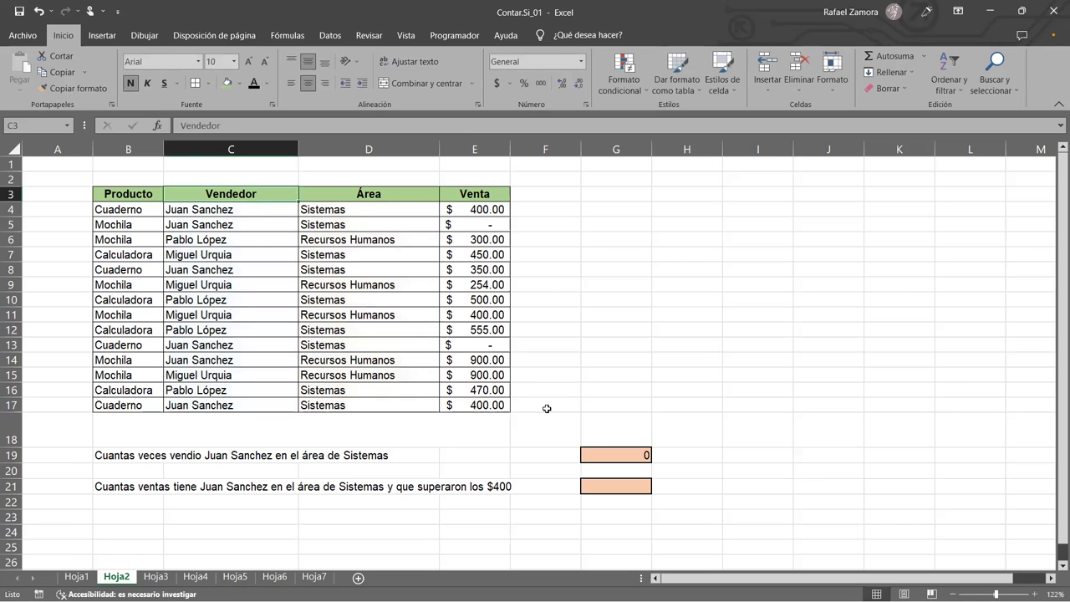
pyautogui.doubleClick(636, 455)
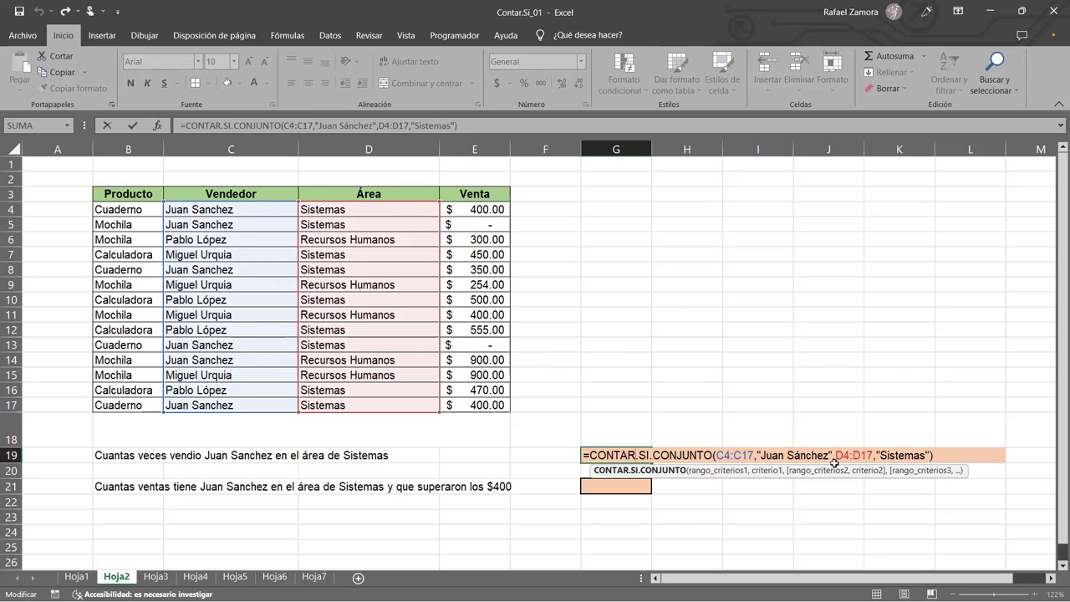
pyautogui.click(792, 455)
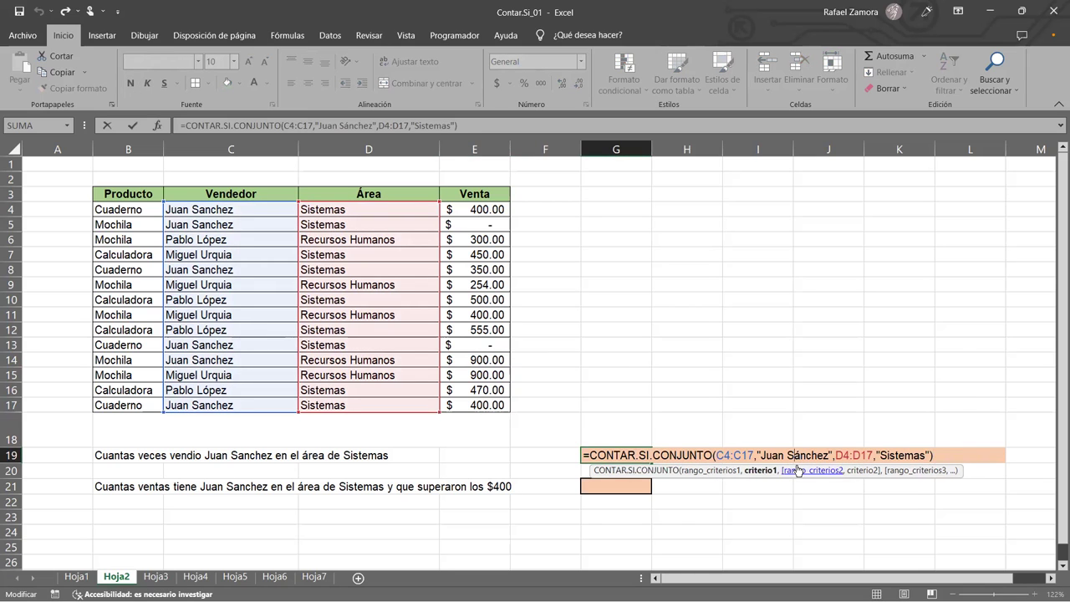
pyautogui.write('a')
pyautogui.press('Return')
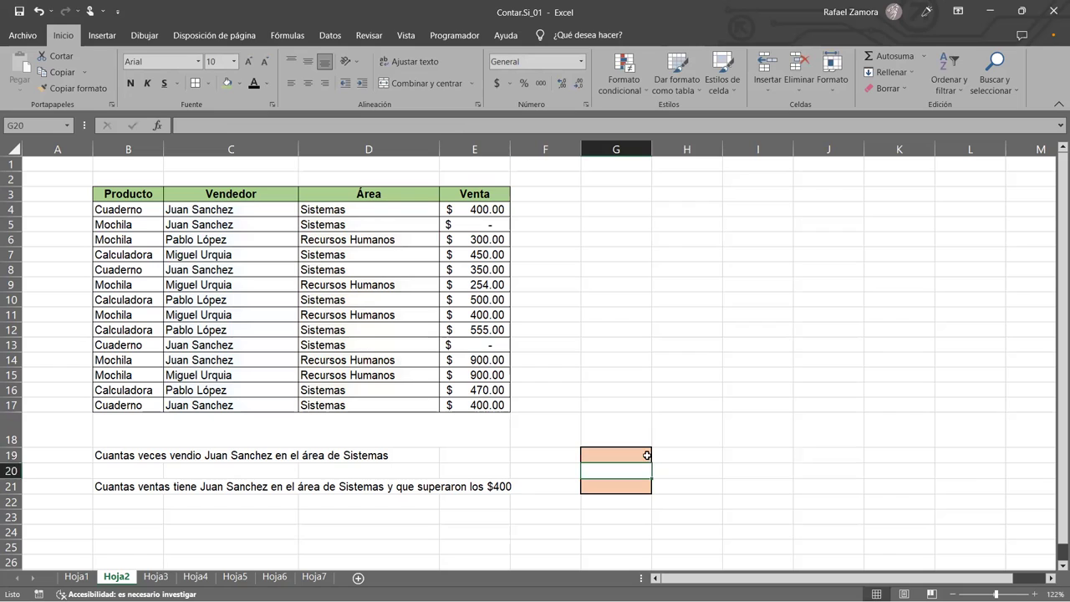
# Centre the G19 result and reopen its formula
pyautogui.click(647, 455)
pyautogui.click(310, 86)
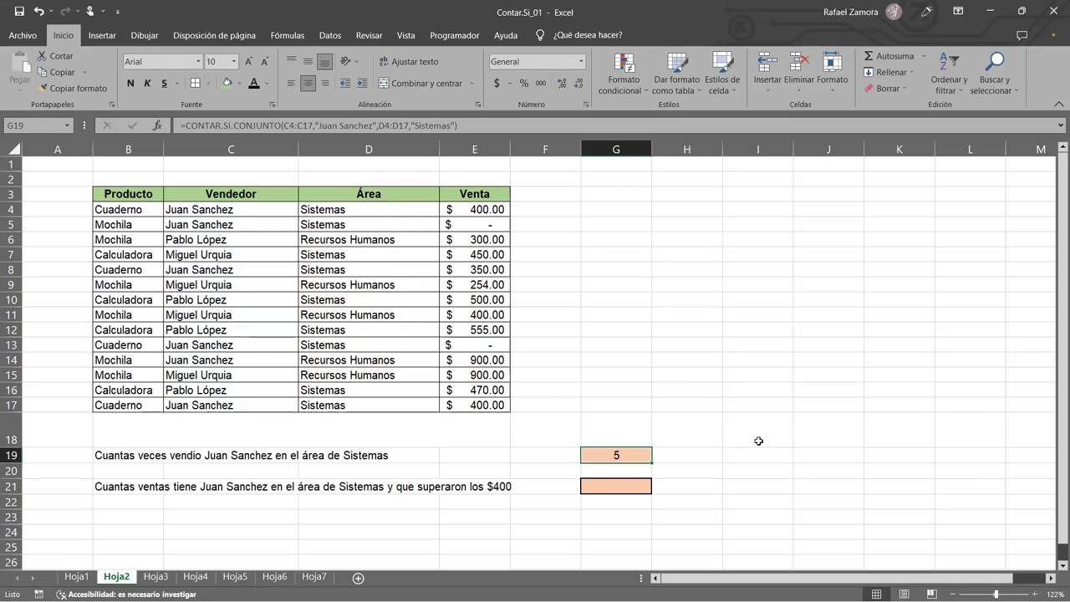
pyautogui.doubleClick(635, 453)
pyautogui.click(828, 455)
pyautogui.click(639, 454)
pyautogui.doubleClick(647, 454)
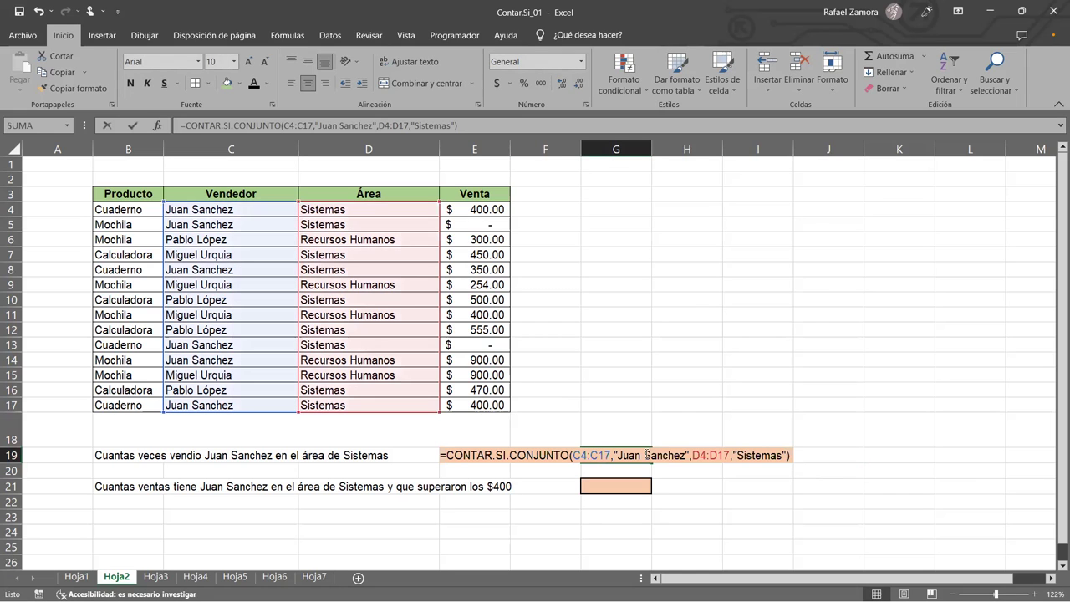
pyautogui.click(790, 456)
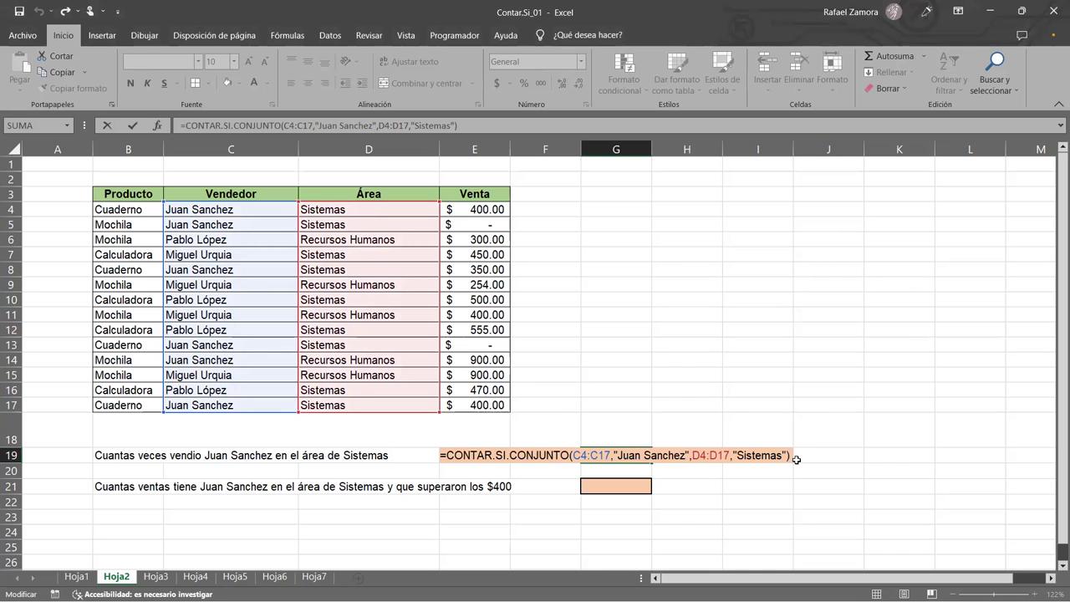
pyautogui.hotkey('ctrl', 'Return')
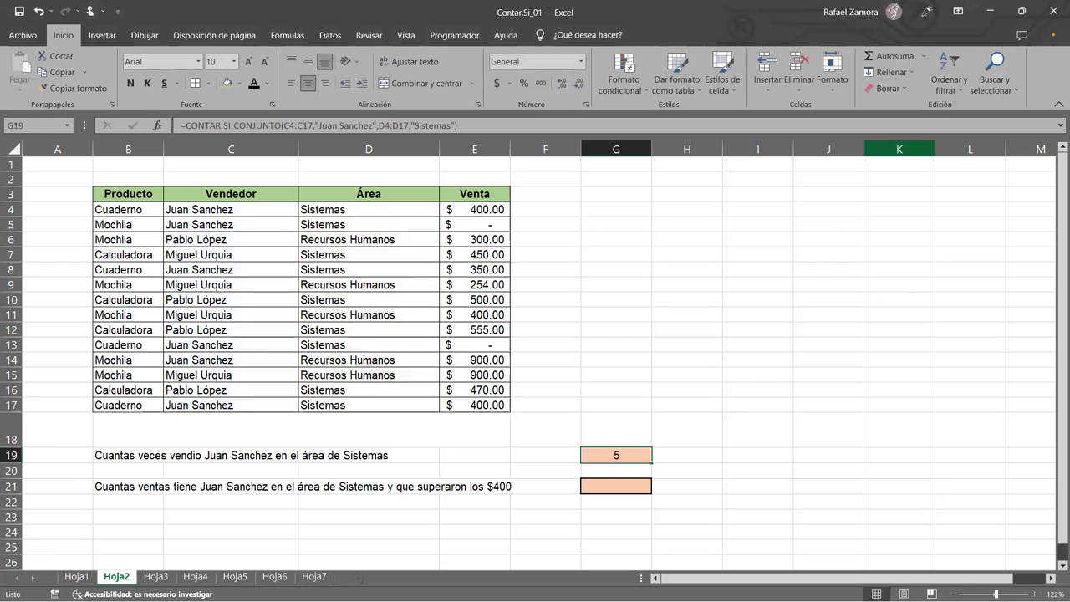